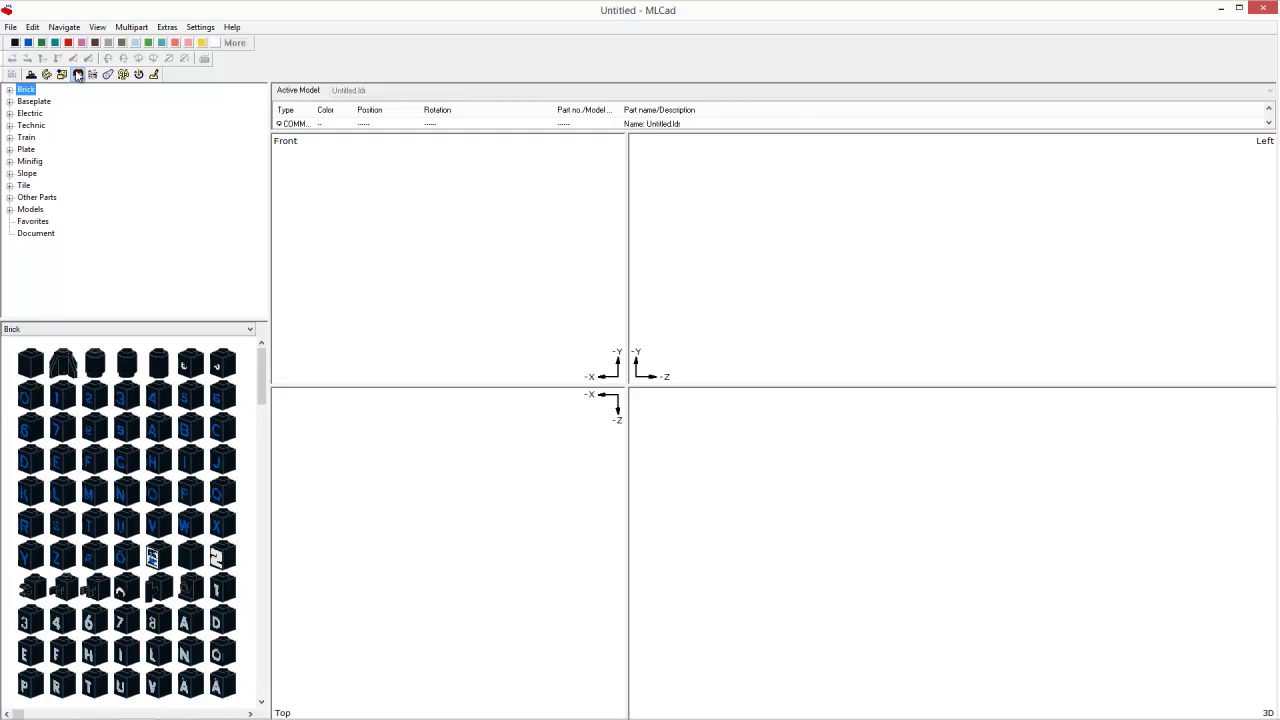
- Generate a plain minifig as a new submodel, choosing the Female Hair separator entry as hairpiece so it has no headgear
left_click(470, 262)
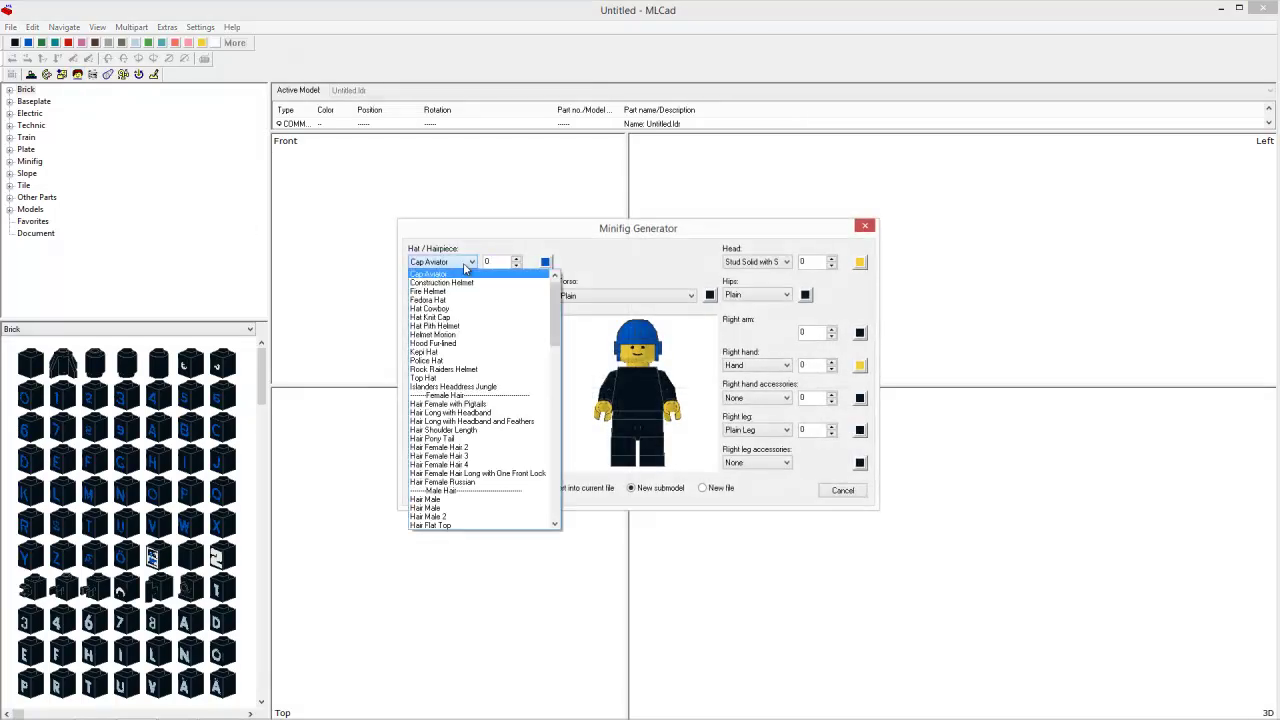
left_click(480, 394)
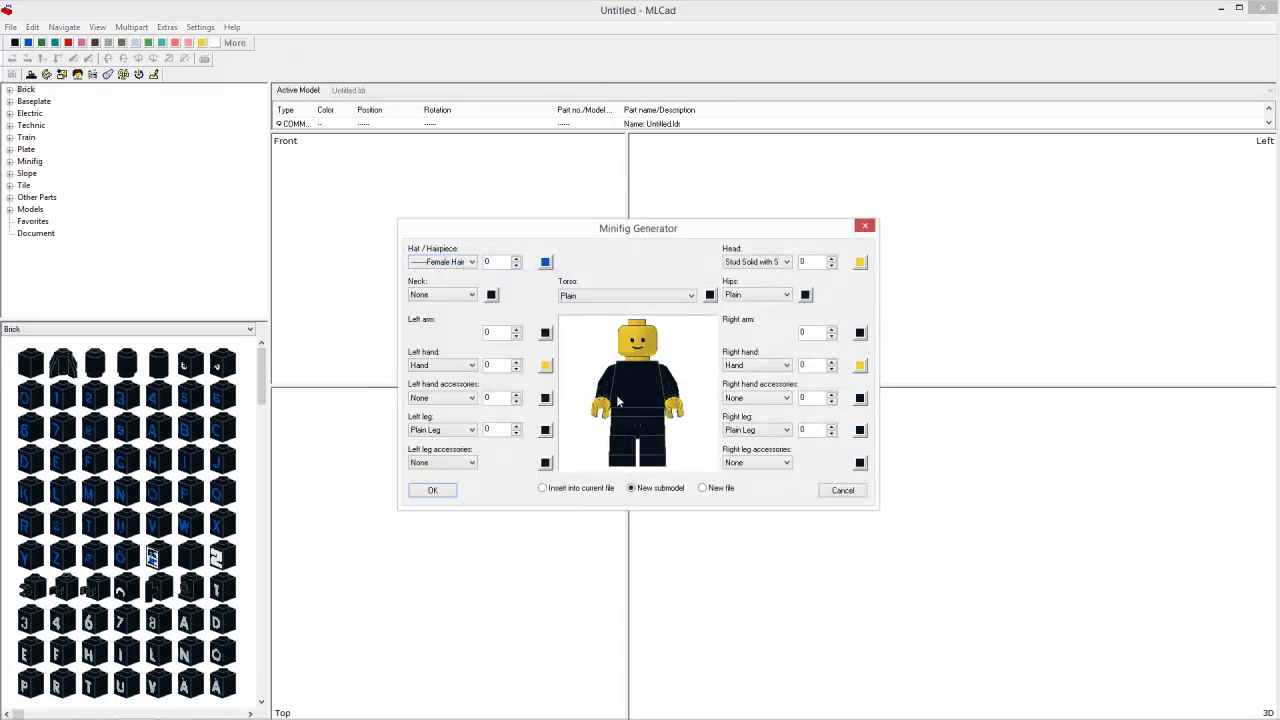
left_click(432, 490)
left_click(583, 406)
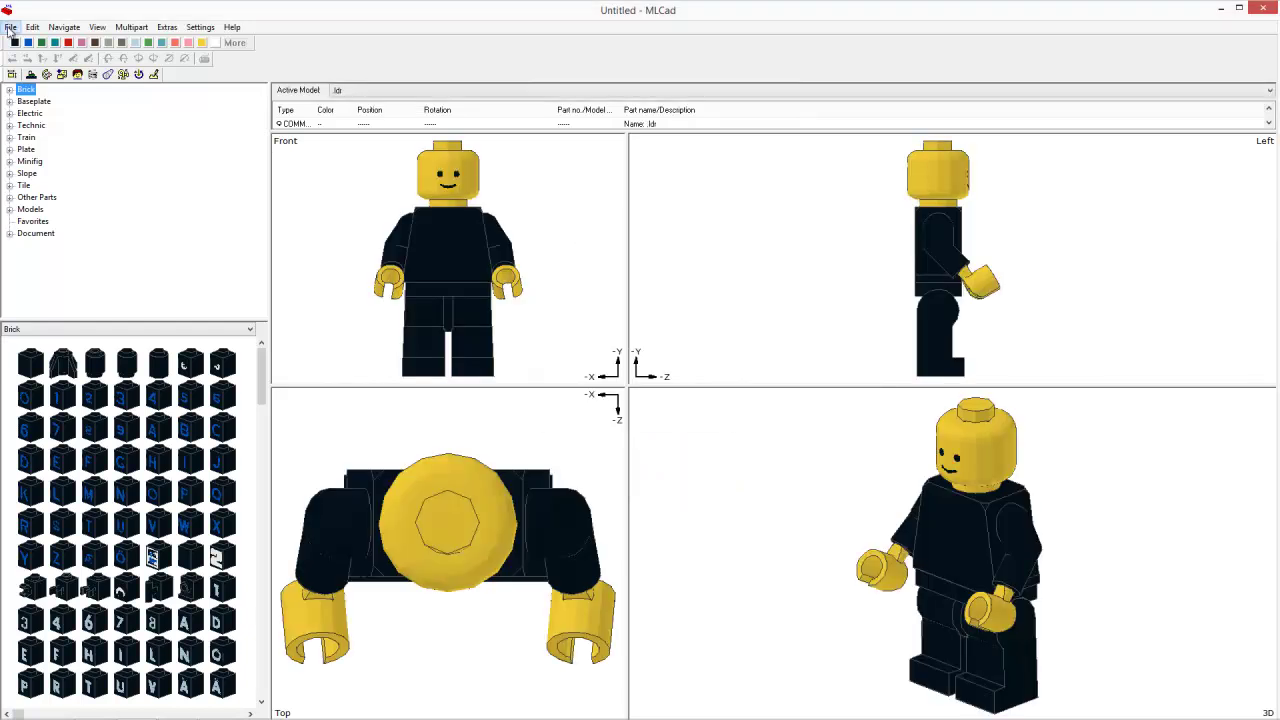
- Export only the minifig submodel in LDraw normal format to the Desktop, with all steps and a log file
left_click(9, 27)
left_click(35, 103)
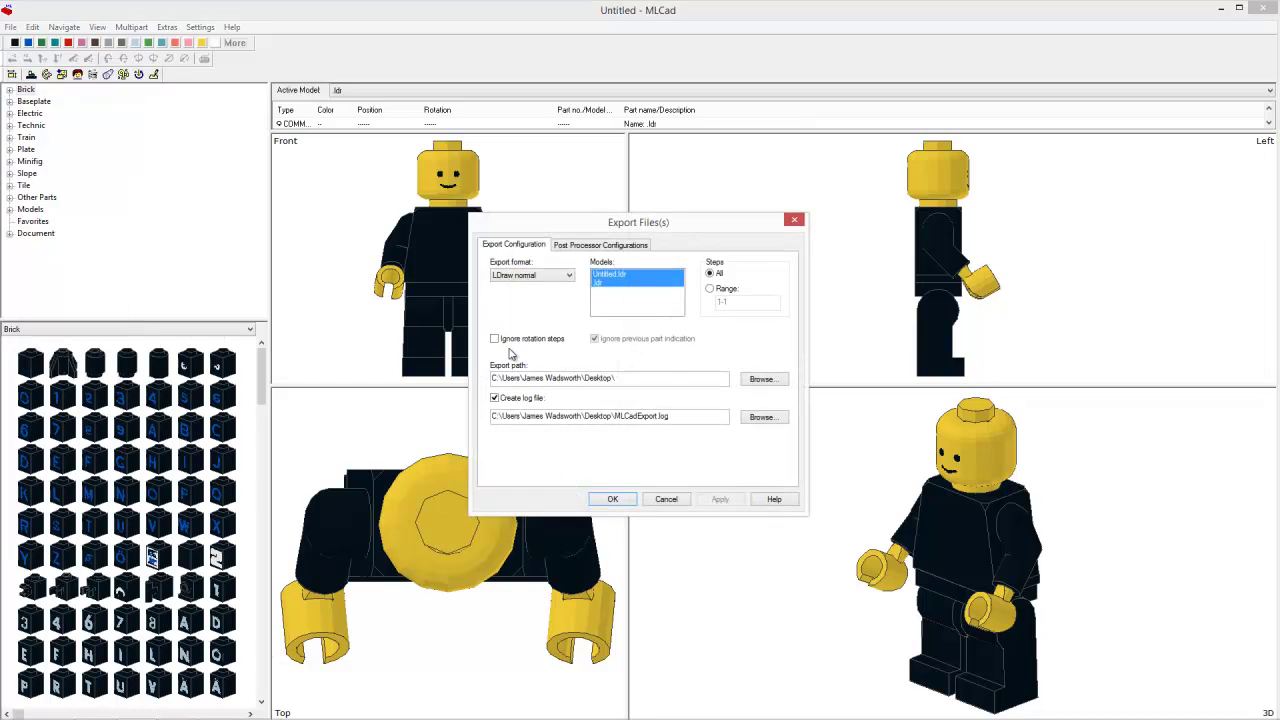
left_click(619, 283)
left_click(614, 500)
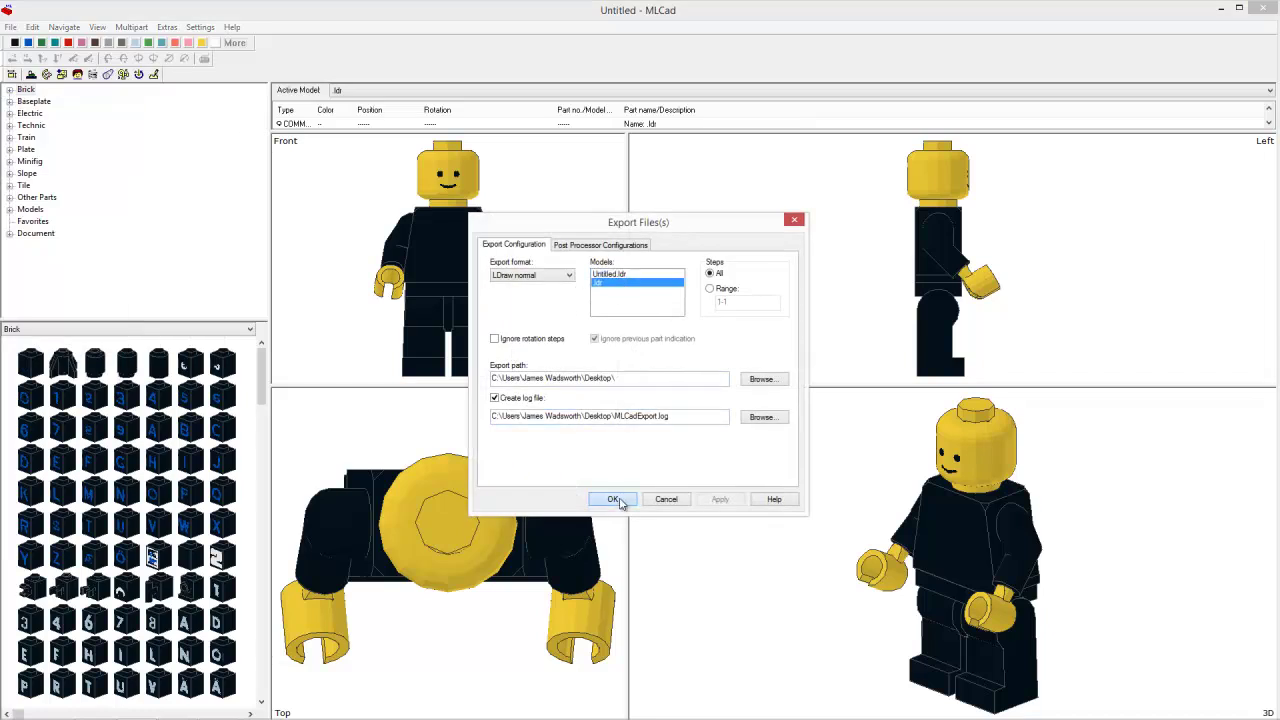
- Switch to Blender and delete all the default objects from the scene
left_click(179, 707)
left_click(636, 297)
key("a")
key("x")
left_click(612, 275)
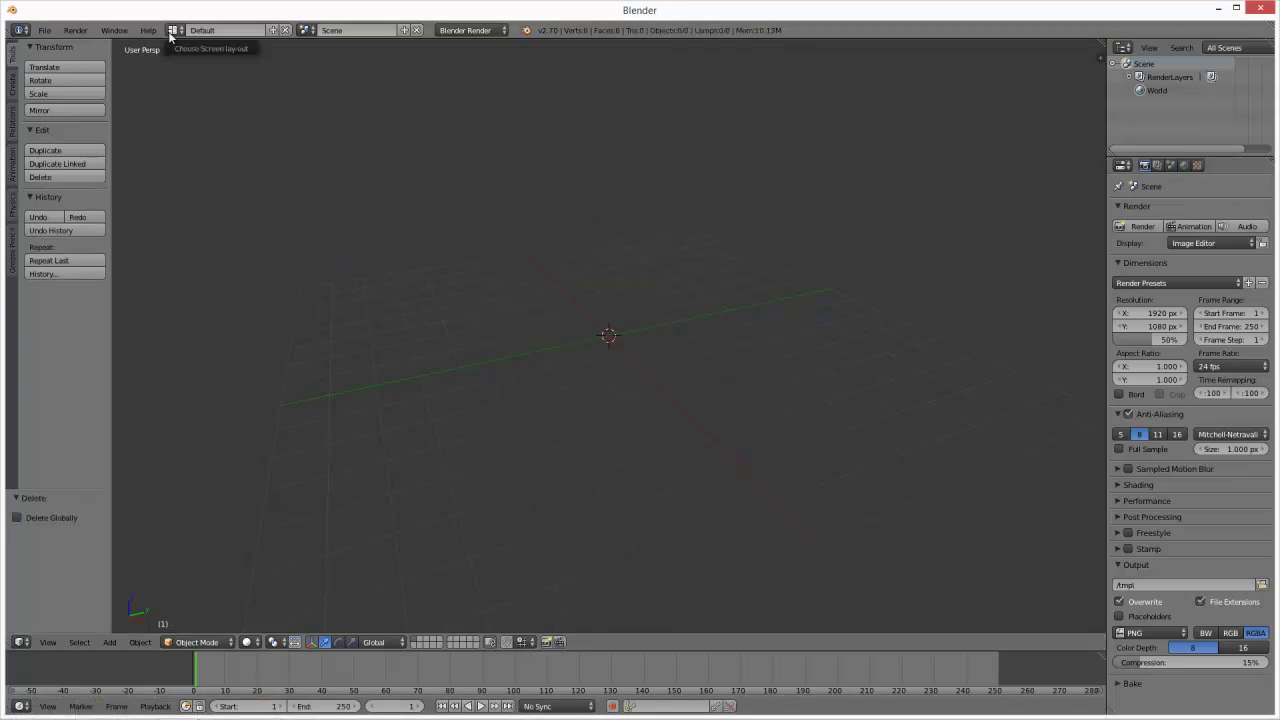
- Import the LDraw model Untitled_00001.ldr from the Desktop, using Standard Primitives, Basic Cleanup and a scale of 0.05
left_click(499, 251)
key("KP_7")
key("KP_5")
left_click(44, 30)
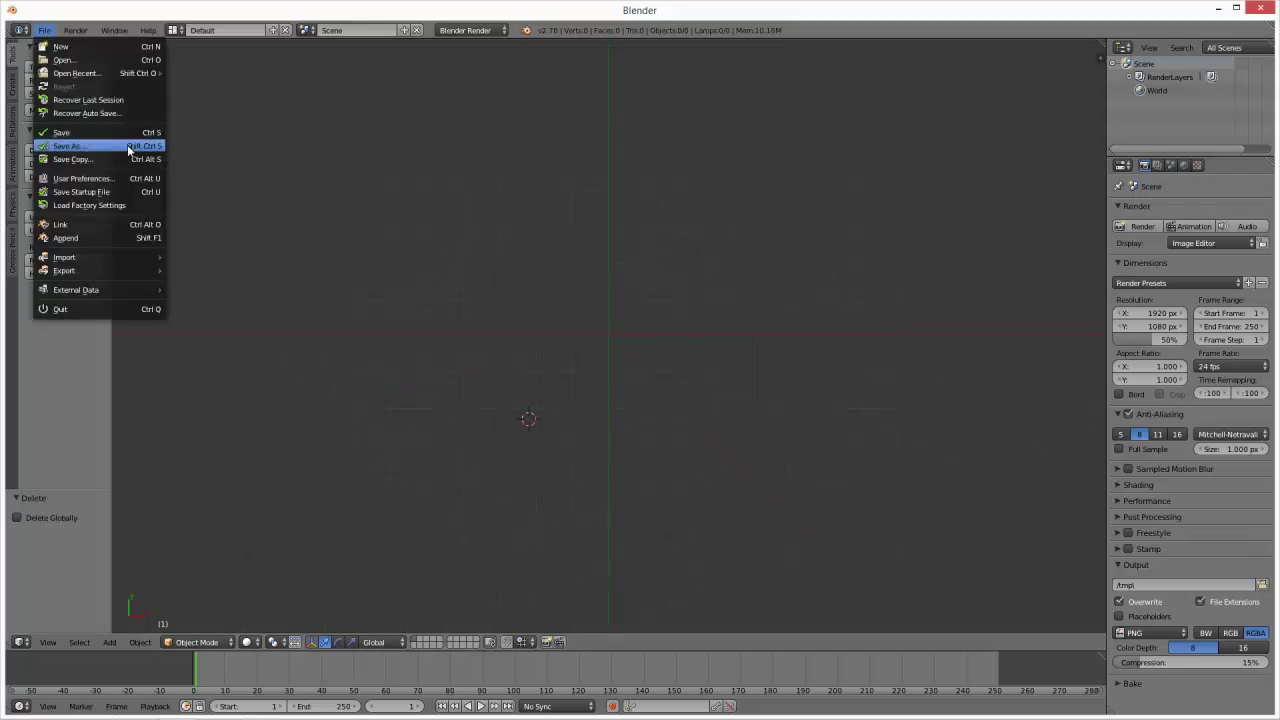
mouse_move(129, 257)
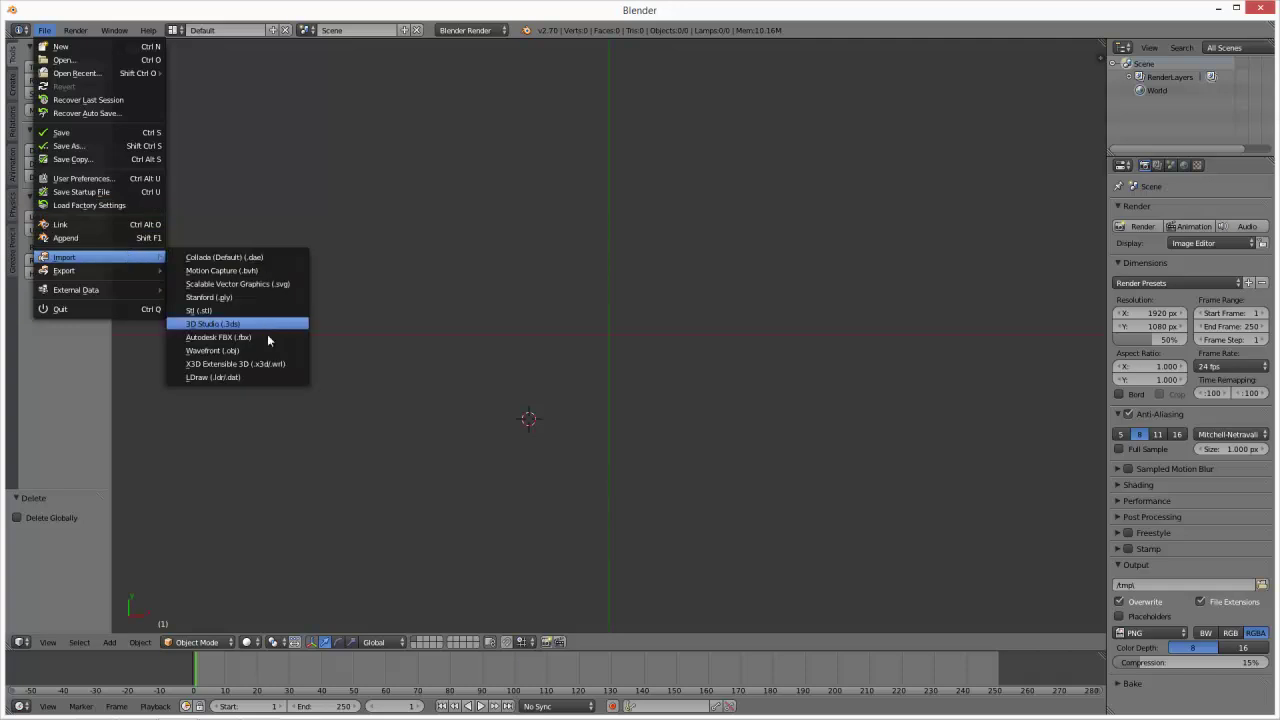
left_click(270, 377)
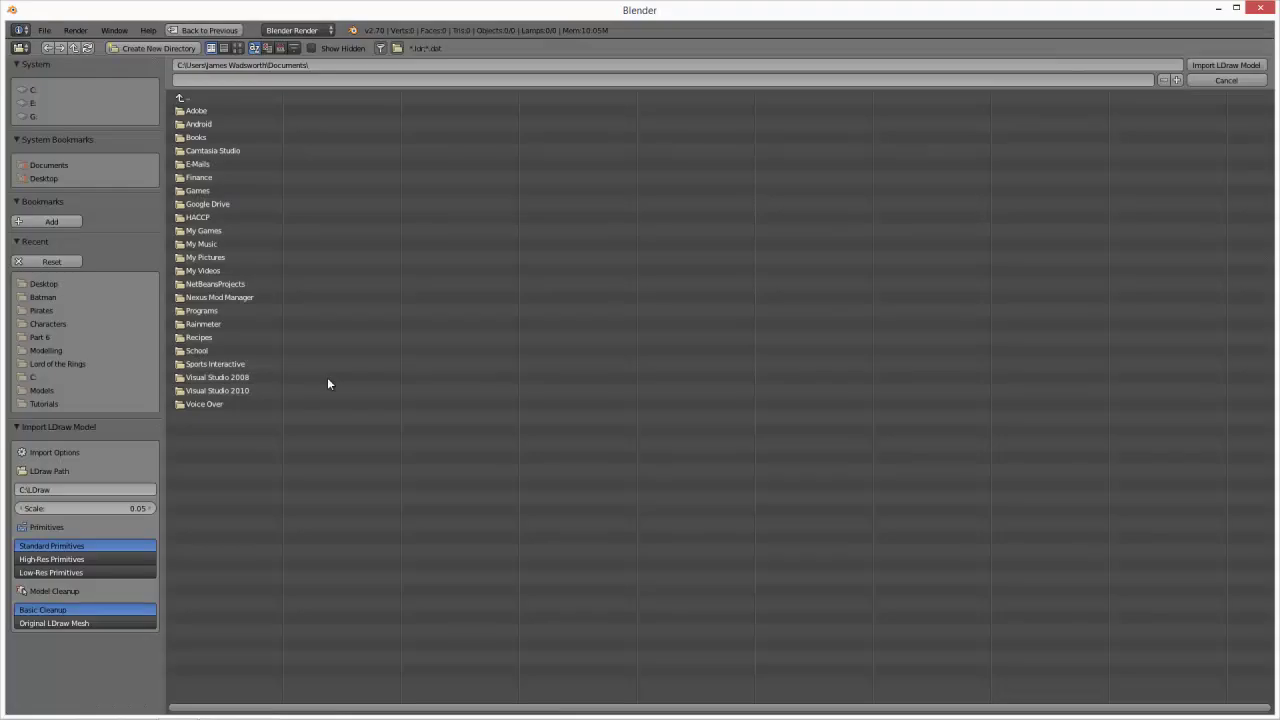
left_click(96, 285)
left_click(231, 178)
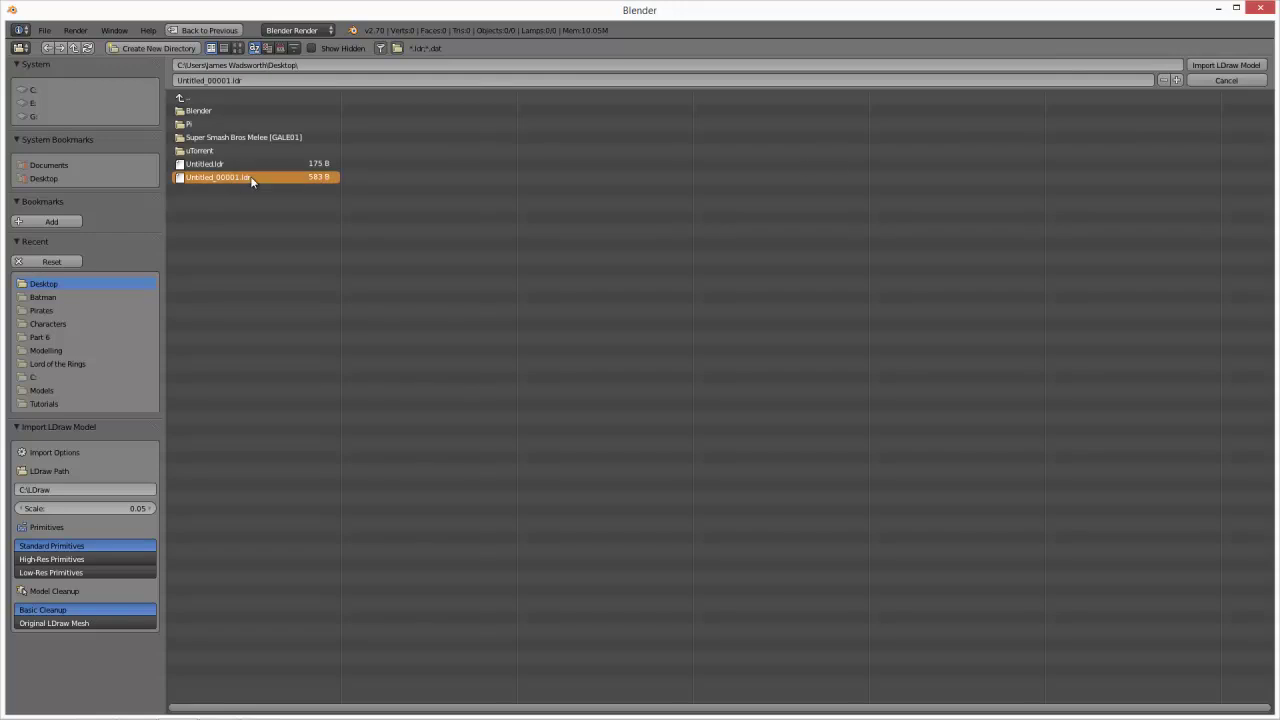
left_click(1243, 68)
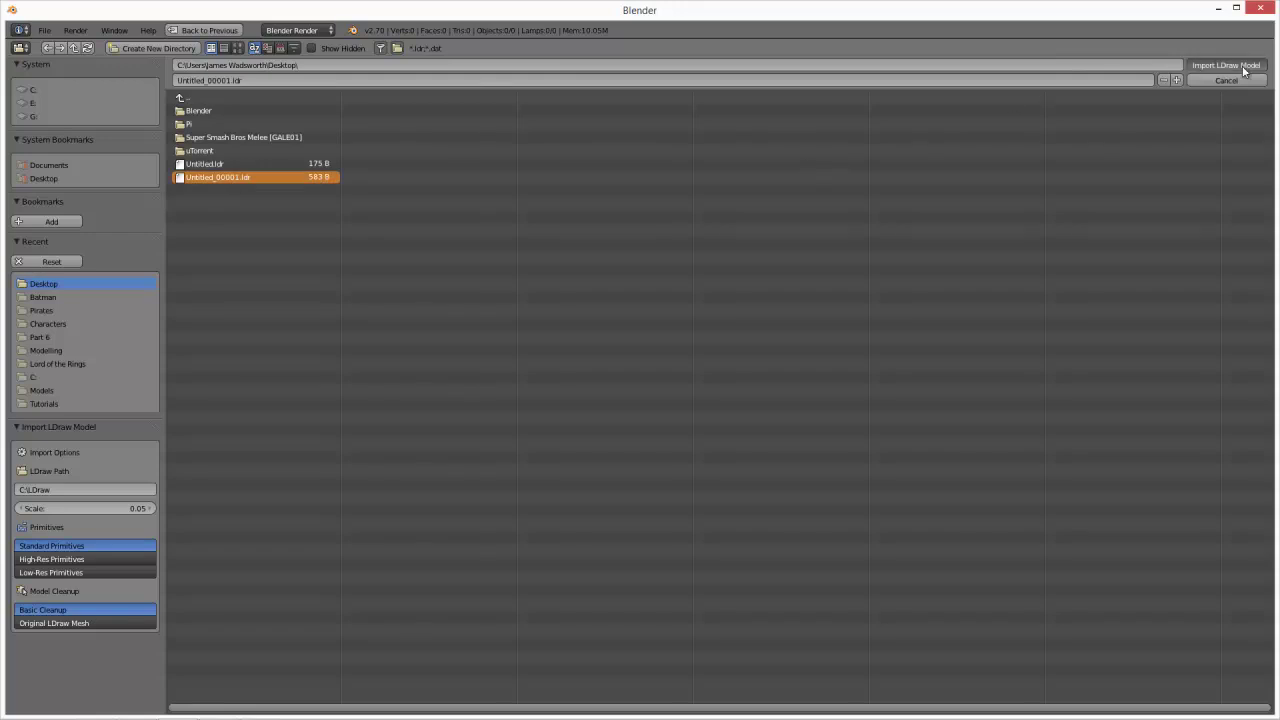
- Move the minifig's torso to the second layer and show only that layer
middle_click_drag(768, 474, 670, 416)
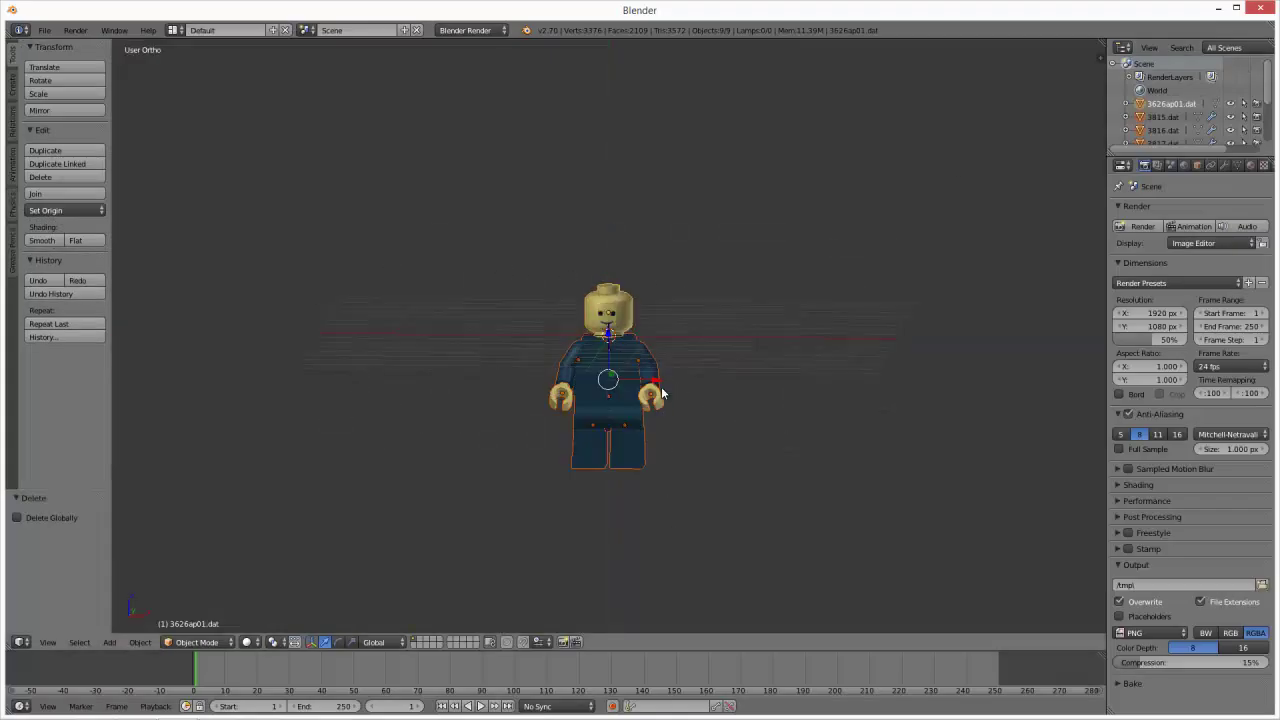
scroll(684, 416, "up", 7)
key("KP_1")
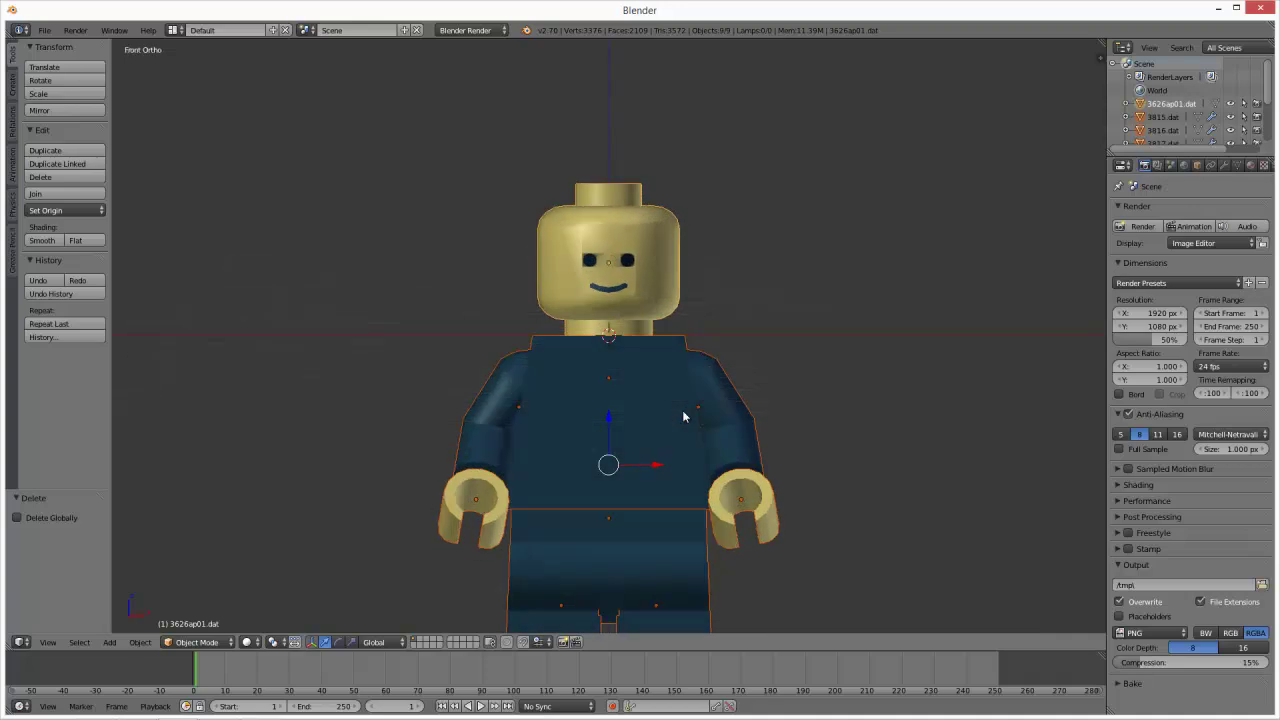
right_click(677, 360)
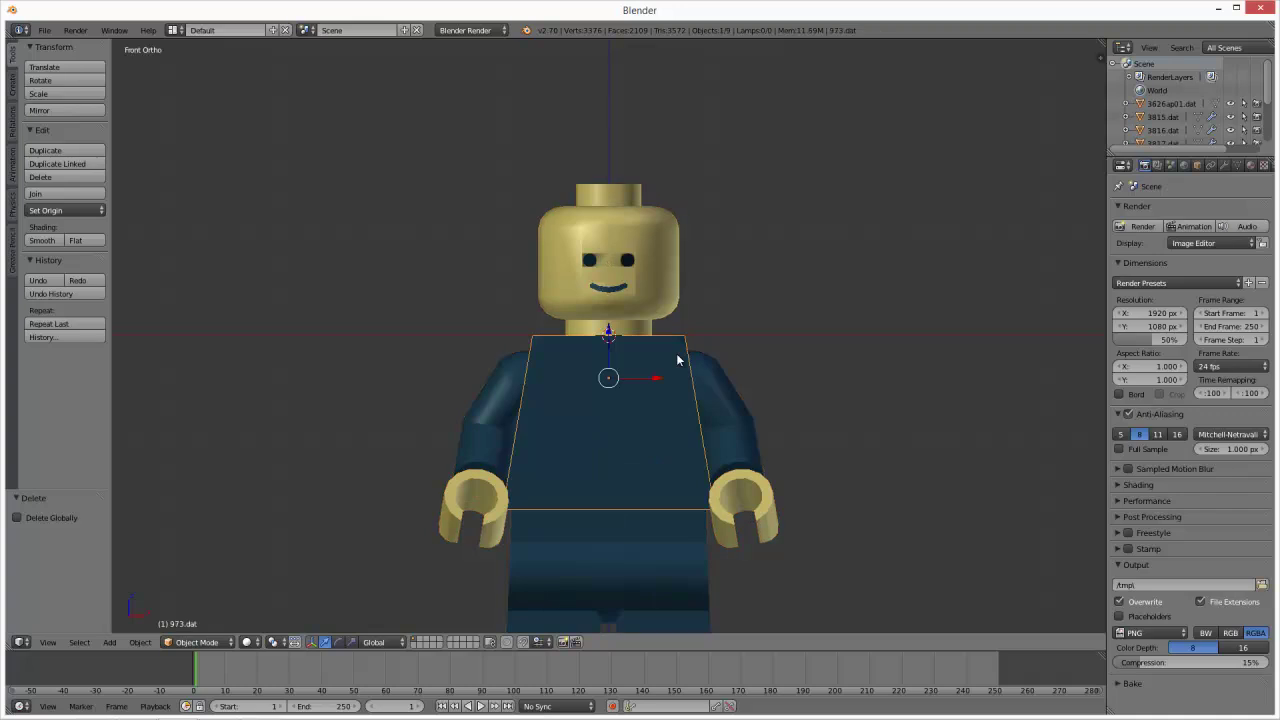
key("m")
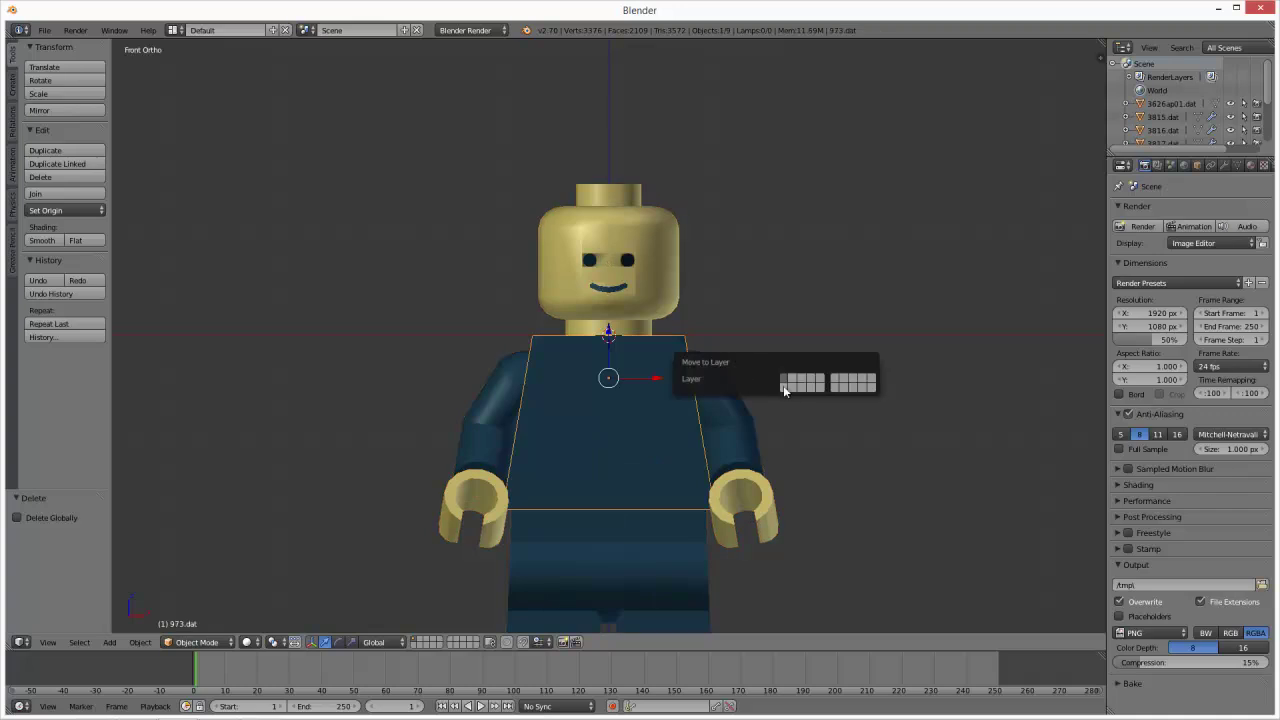
left_click(793, 382)
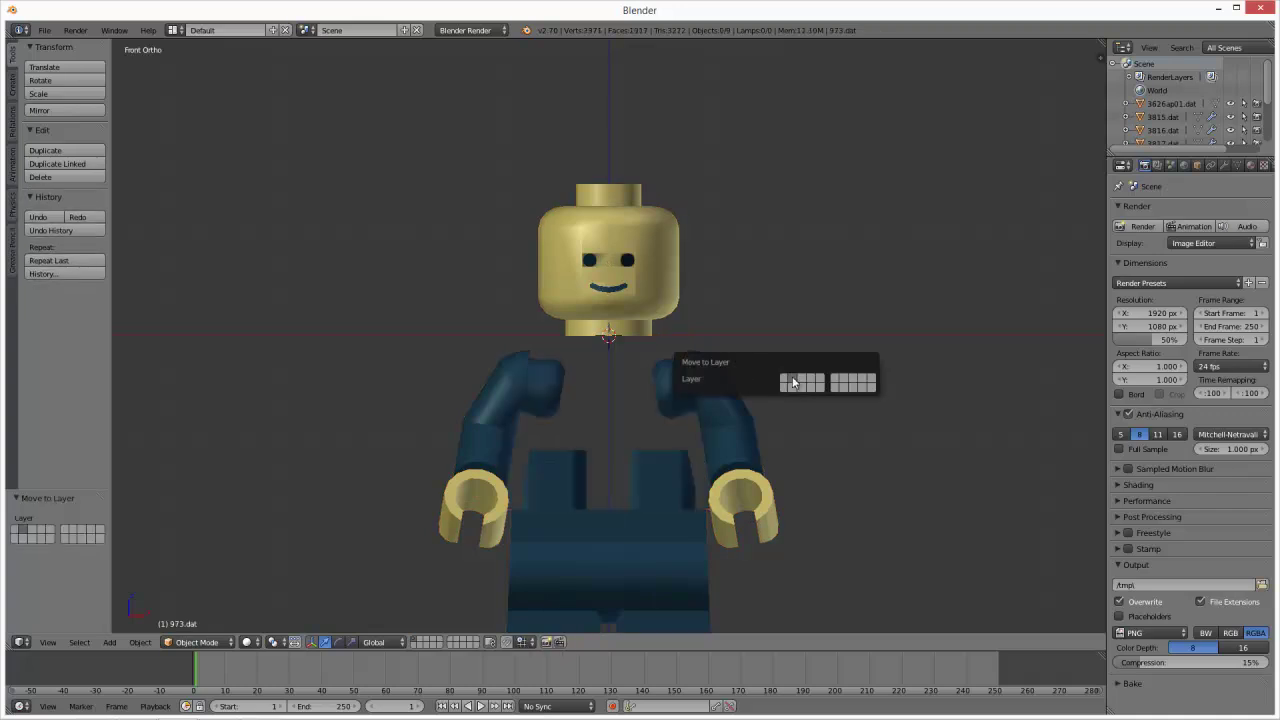
left_click(423, 641)
- Examine the torso's mesh structure in Edit Mode around the neck, shoulders and arm holes
key("Tab")
middle_click_drag(639, 380, 651, 531)
key("a")
scroll(713, 533, "up", 3)
scroll(715, 535, "up", 2)
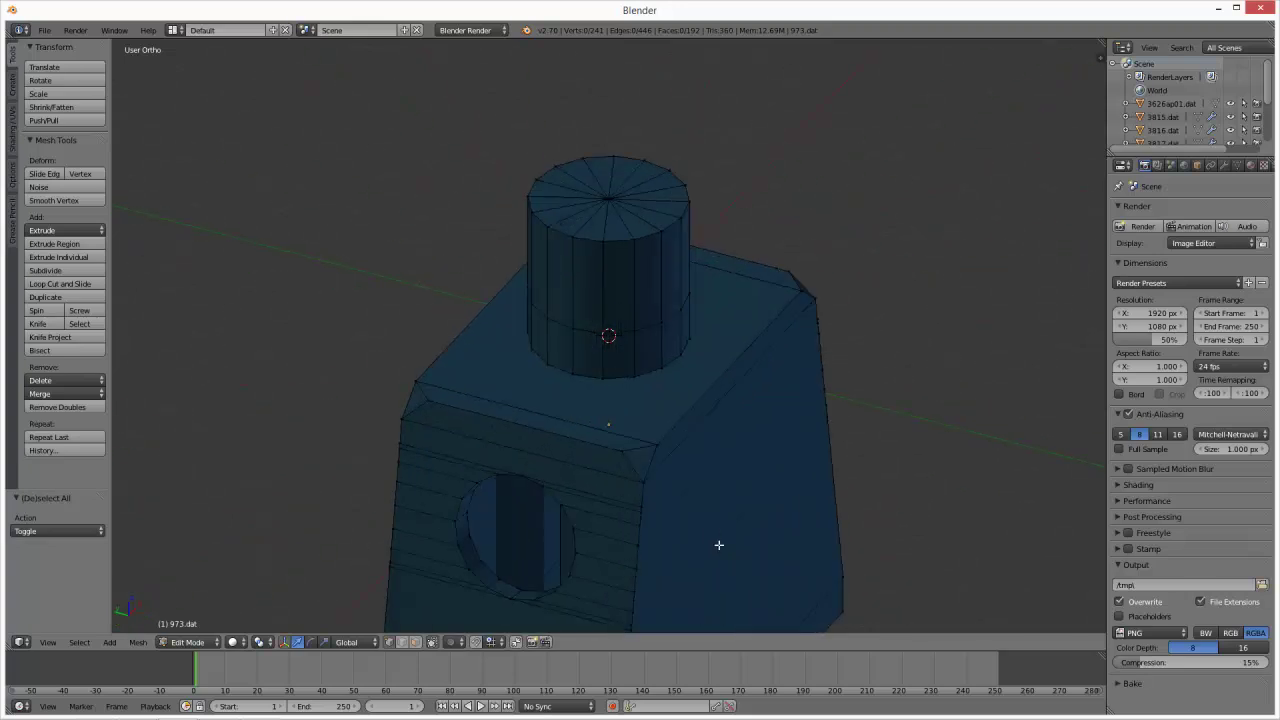
middle_click_drag(717, 489, 890, 468)
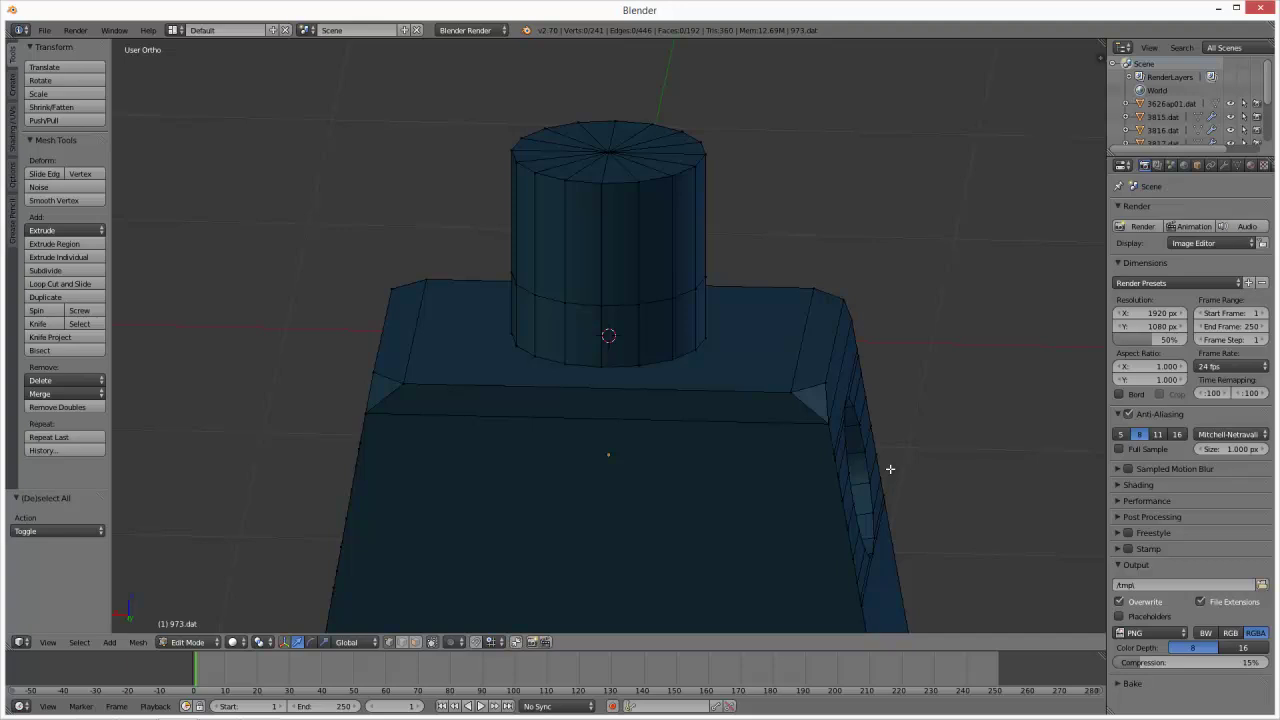
middle_click_drag(885, 397, 820, 363)
middle_click_drag(680, 329, 703, 346)
scroll(704, 346, "down", 3)
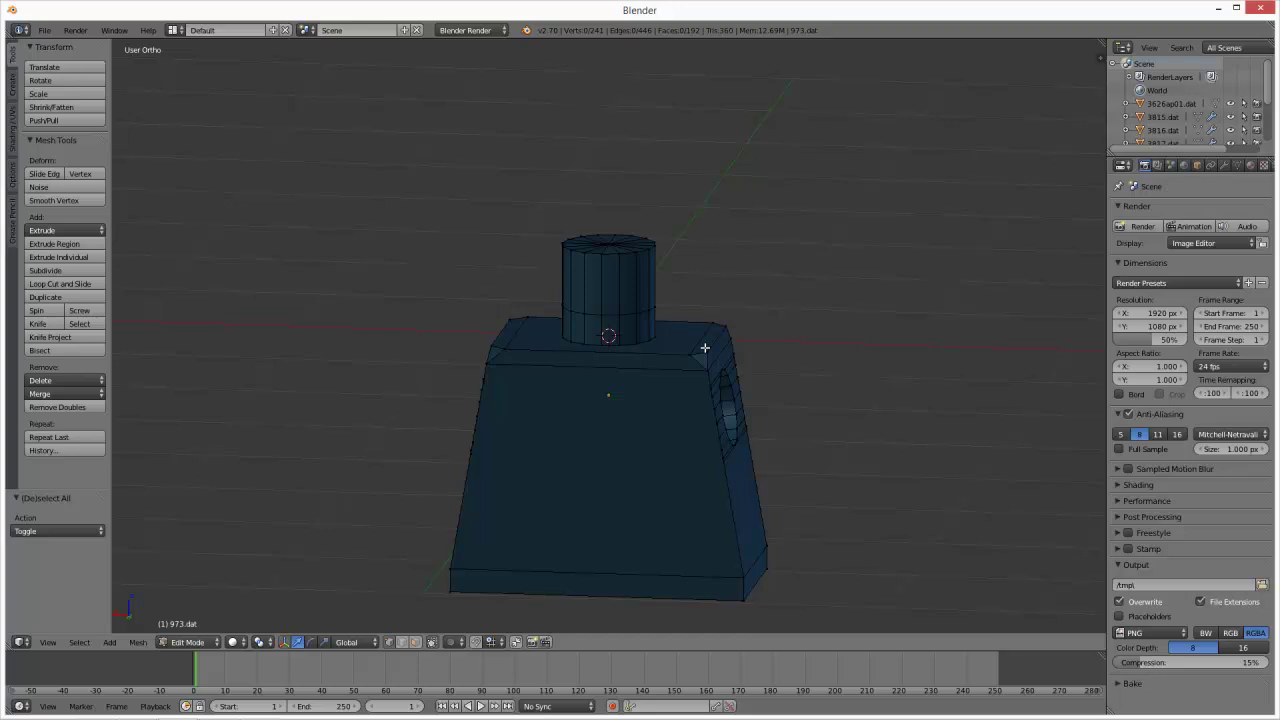
key("Tab")
- Snap the 3D cursor to the torso in front wireframe view and add a cube there
key("KP_1")
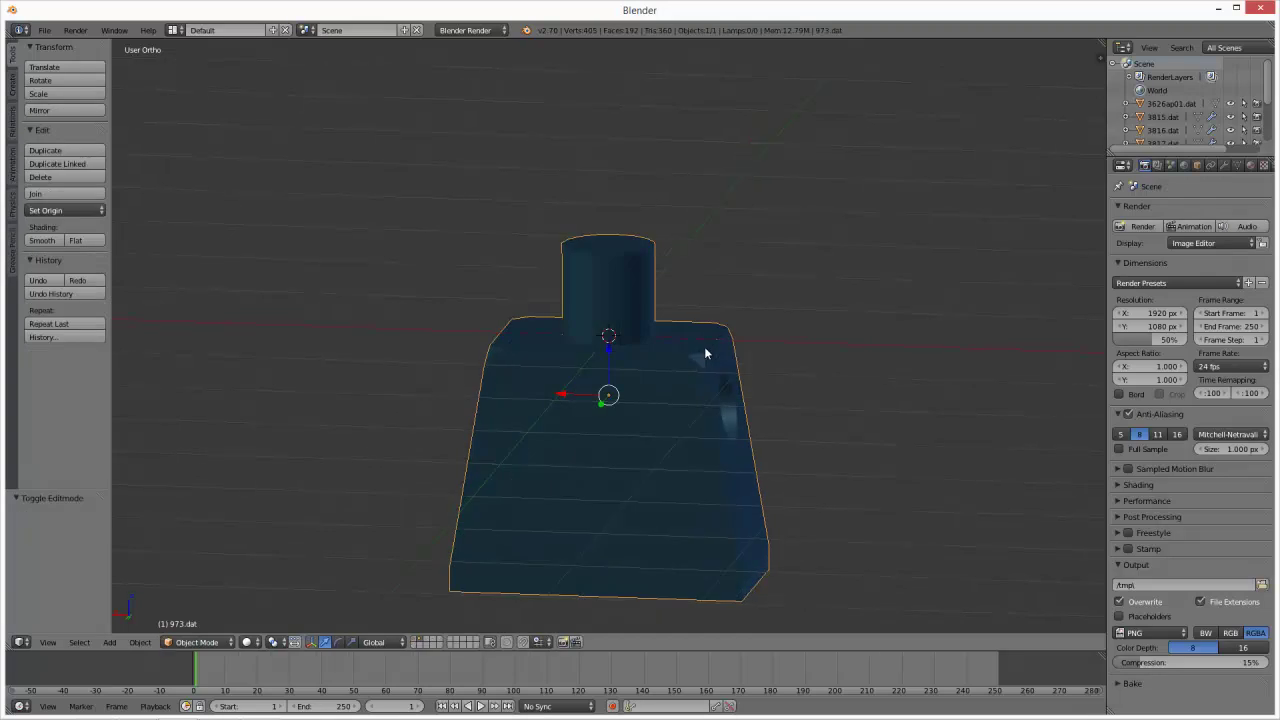
key("z")
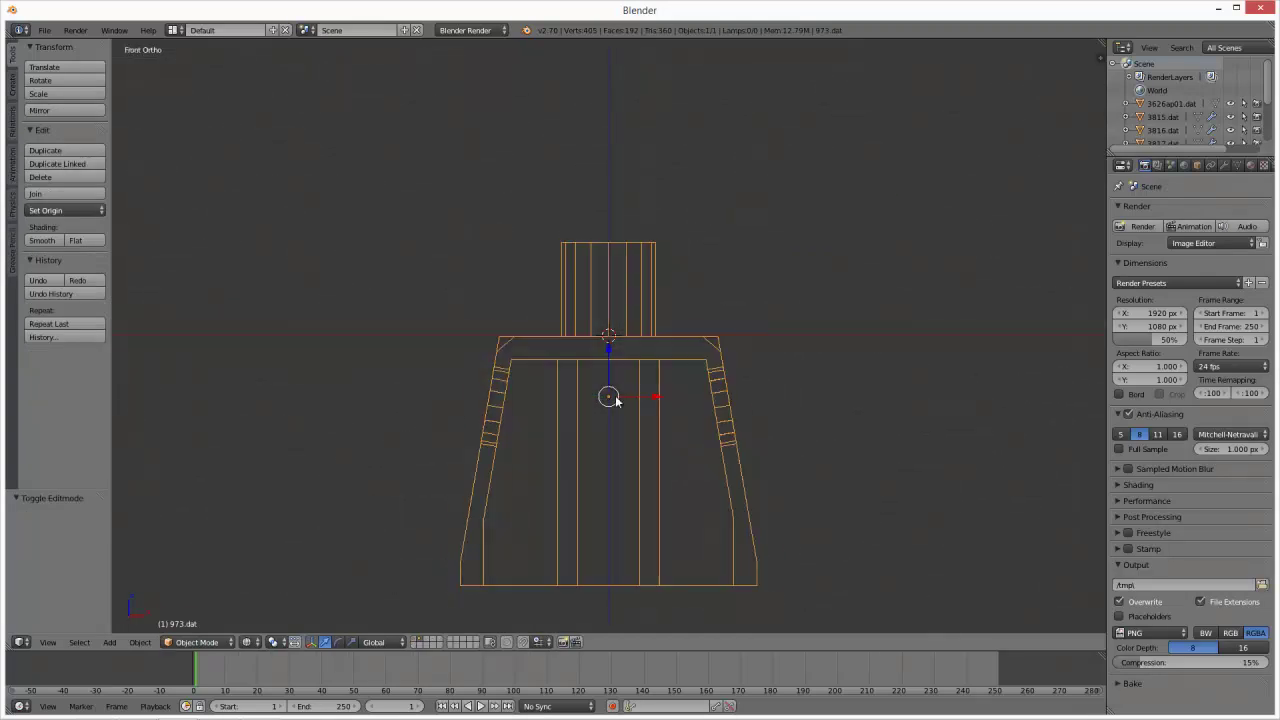
key("shift+s")
left_click(617, 444)
key("shift+s")
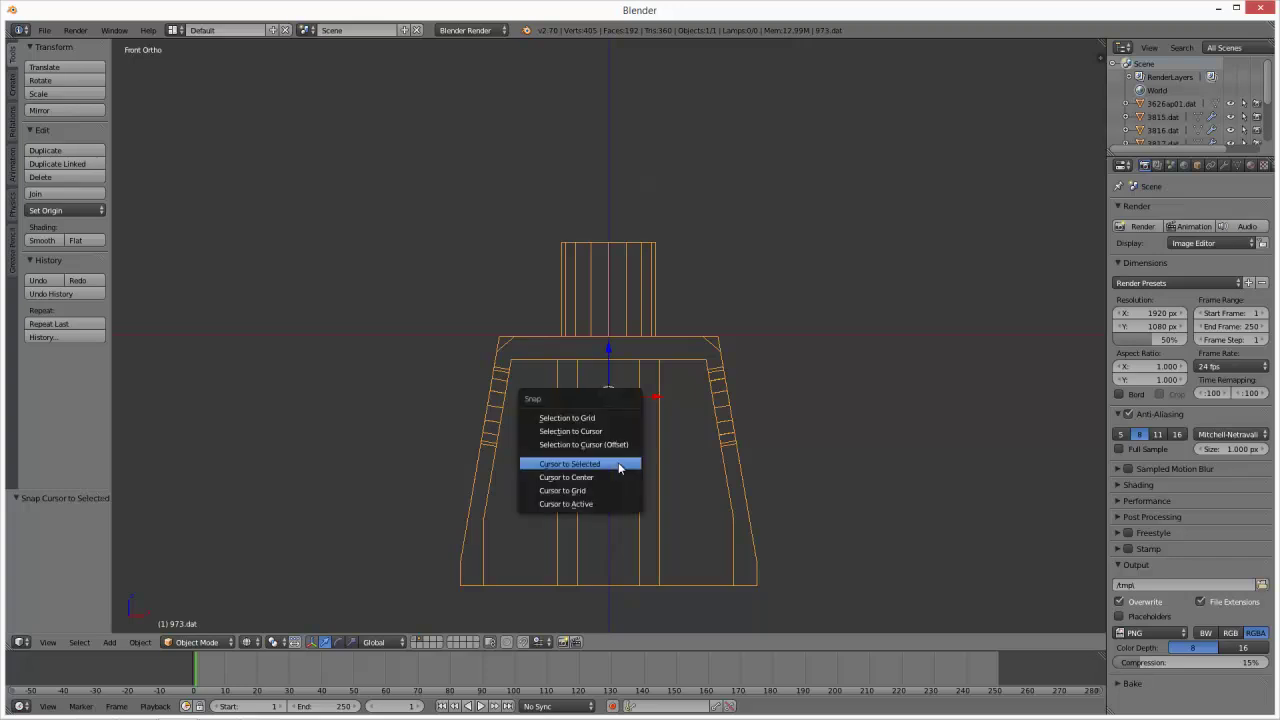
left_click(618, 468)
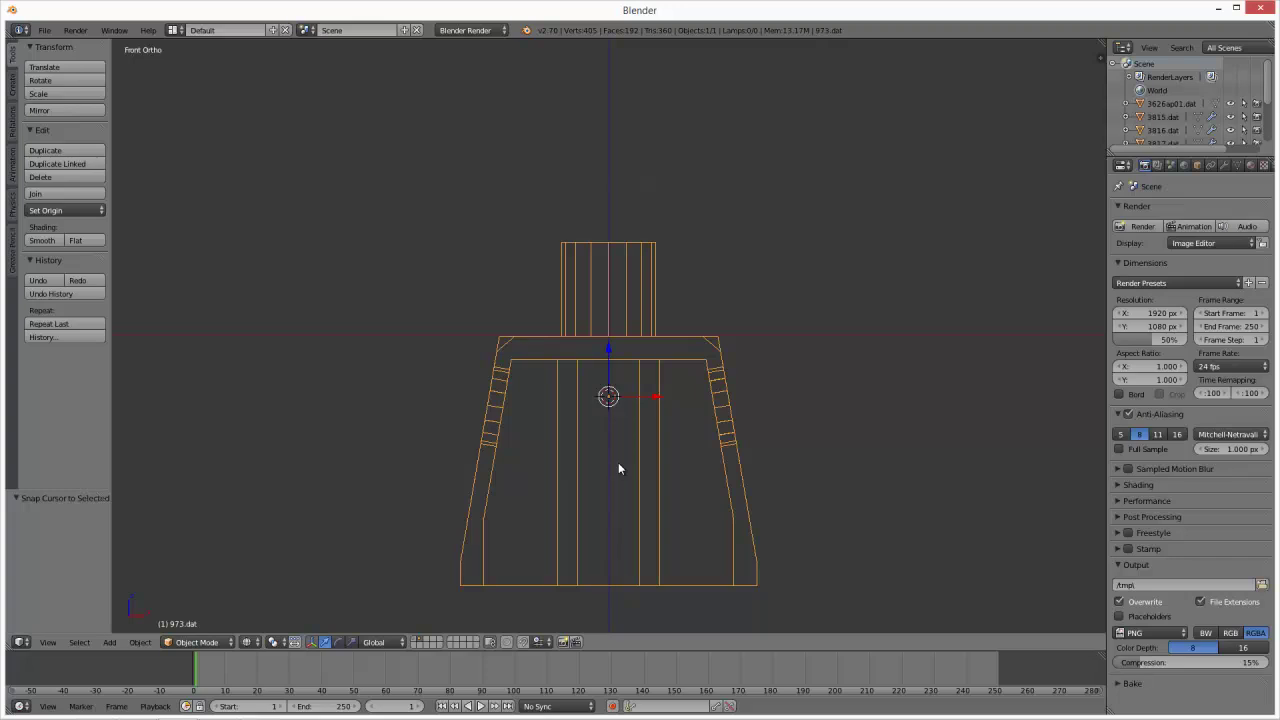
key("shift+a")
mouse_move(615, 465)
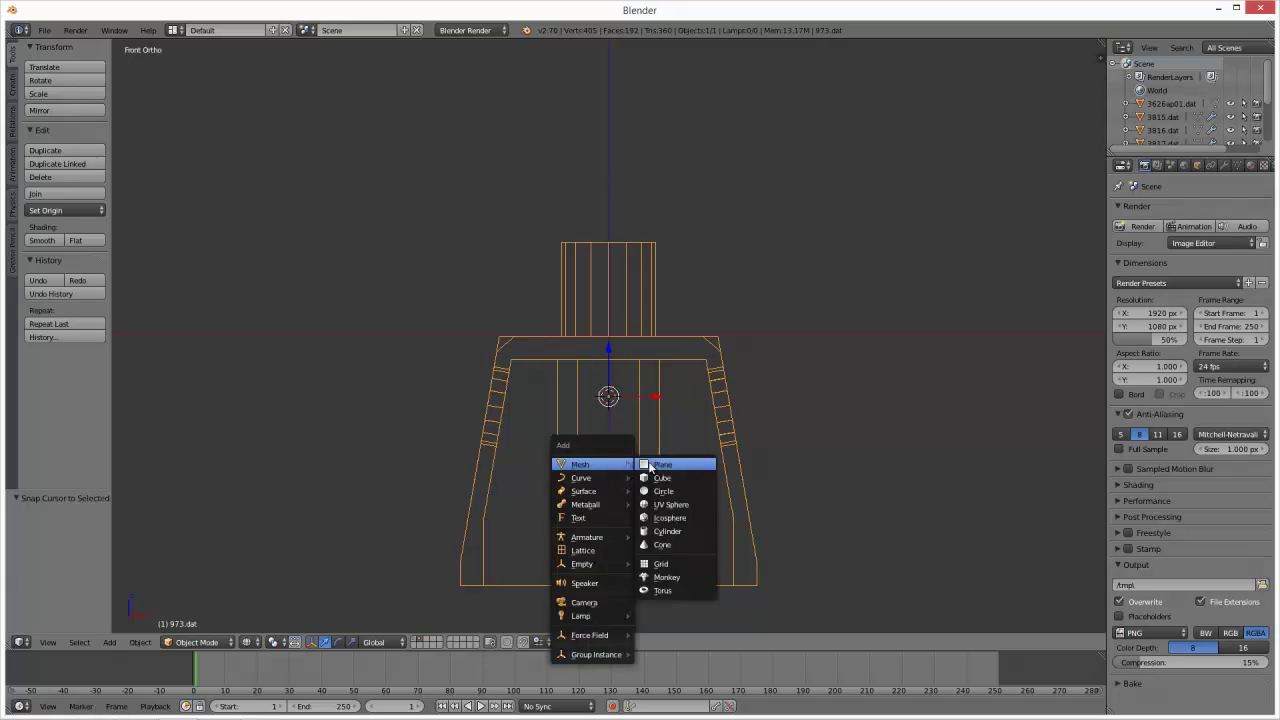
left_click(664, 479)
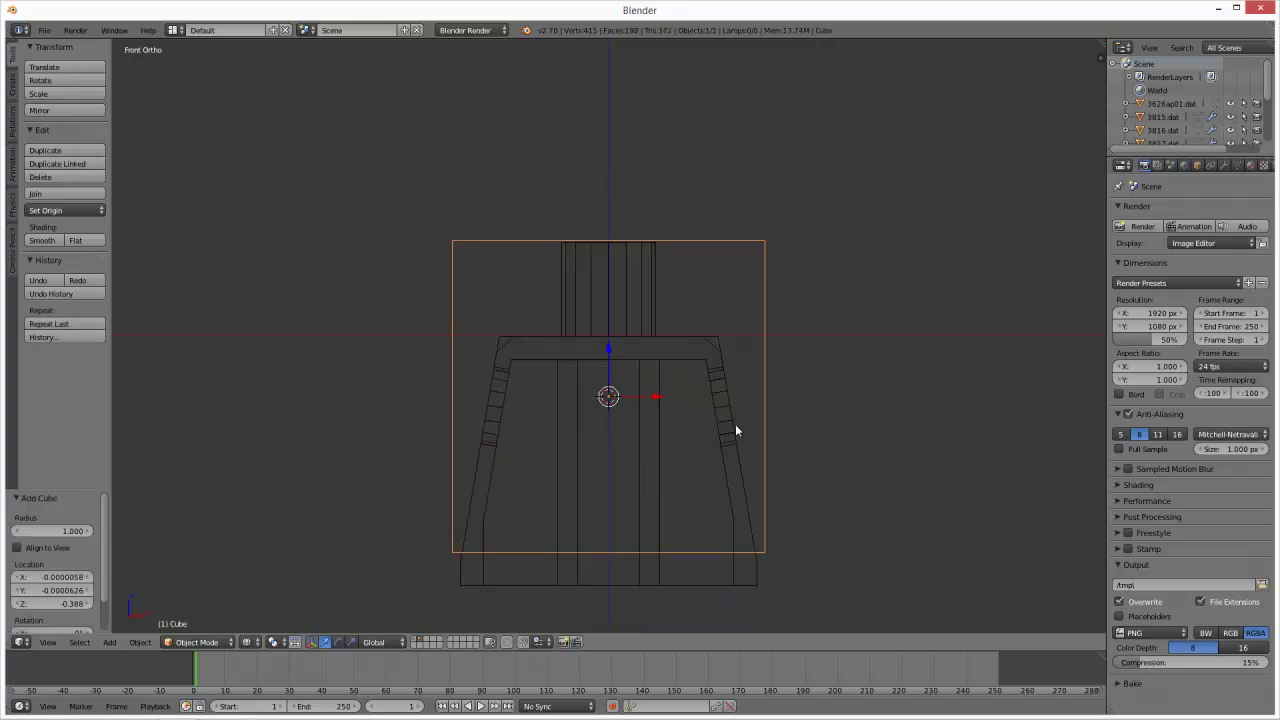
- Scale the cube to about 0.84 and lower it until its base meets the torso's bottom edge
left_click_drag(609, 363, 609, 405)
key("s")
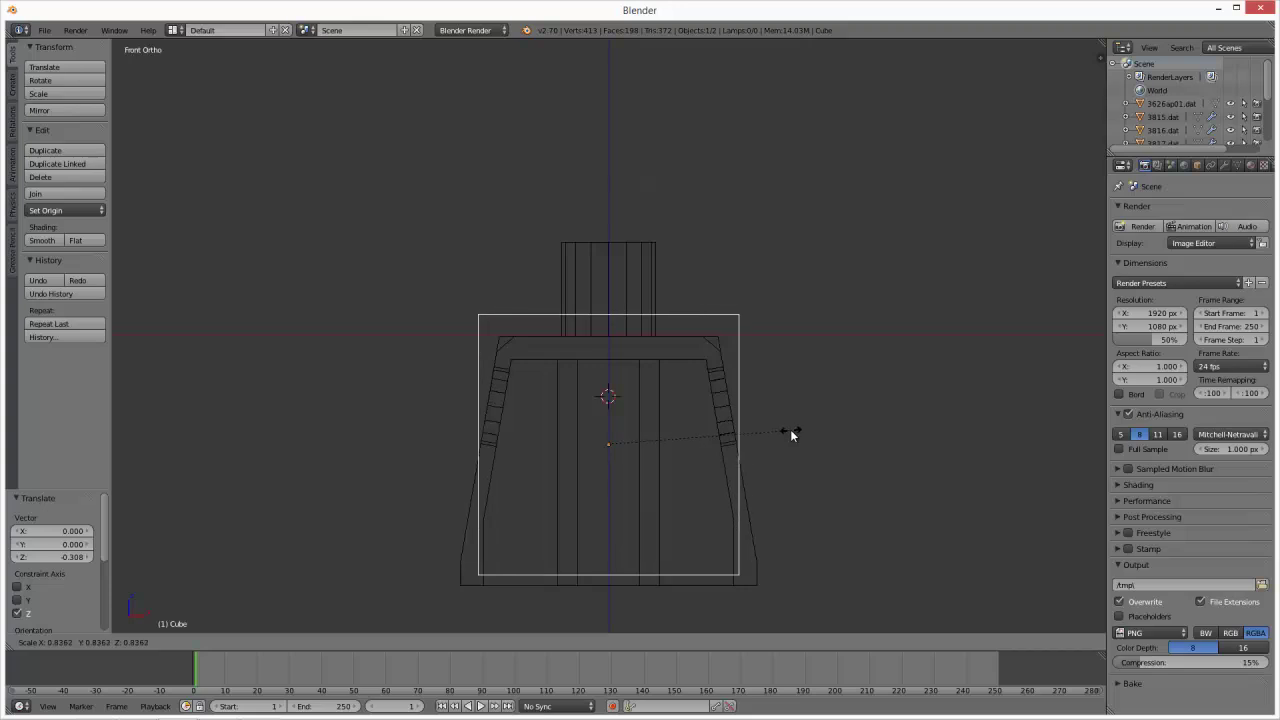
left_click(790, 429)
left_click_drag(612, 416, 612, 420)
- Lower only the cube's top vertices along Z to line up with the torso's shoulder line
key("Tab")
key("a")
key("b")
left_click_drag(451, 306, 745, 339)
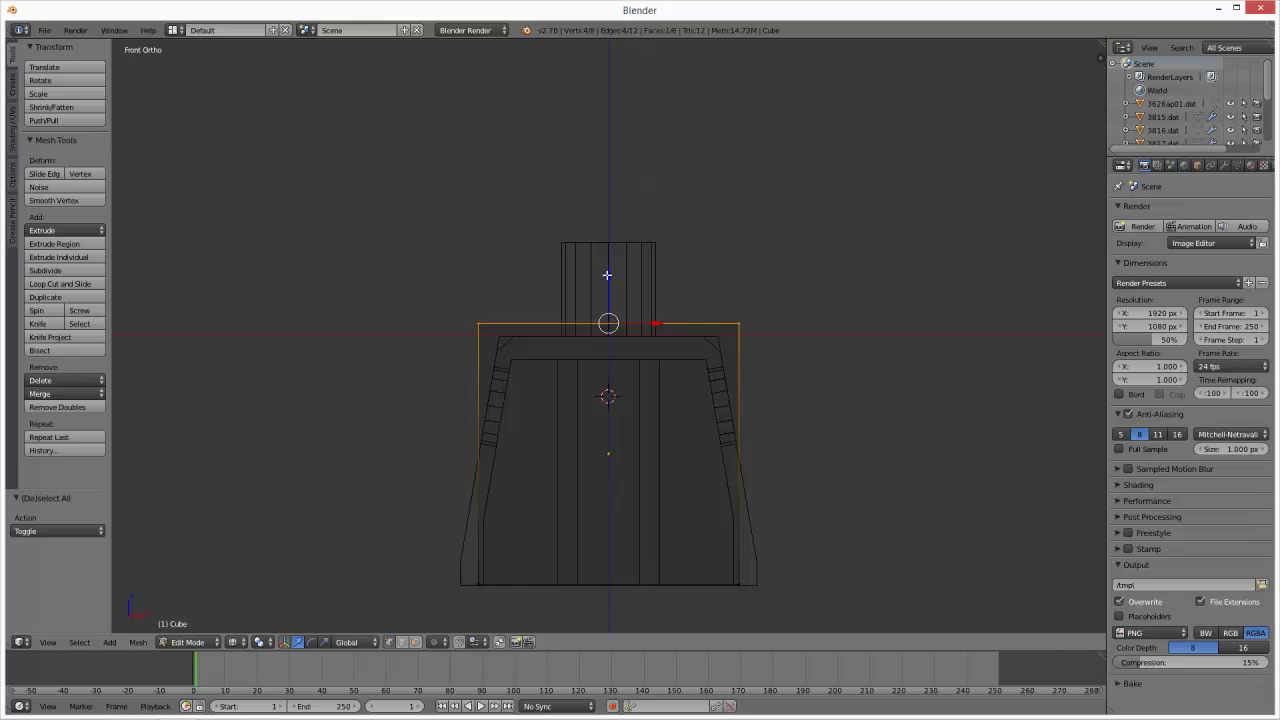
key("g")
key("z")
left_click(611, 288)
key("Tab")
- Scale the cube's whole mesh along Y to about 0.6 to match the torso's depth in the side view
right_click(657, 287)
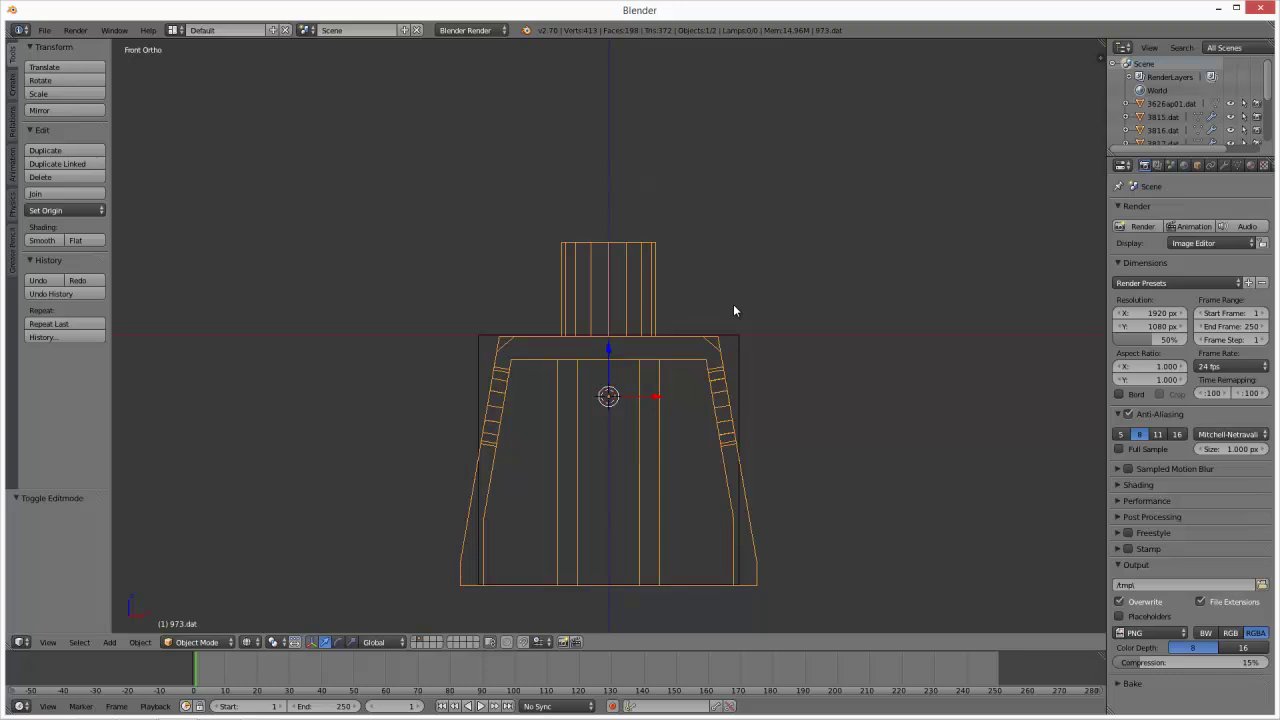
right_click(737, 338)
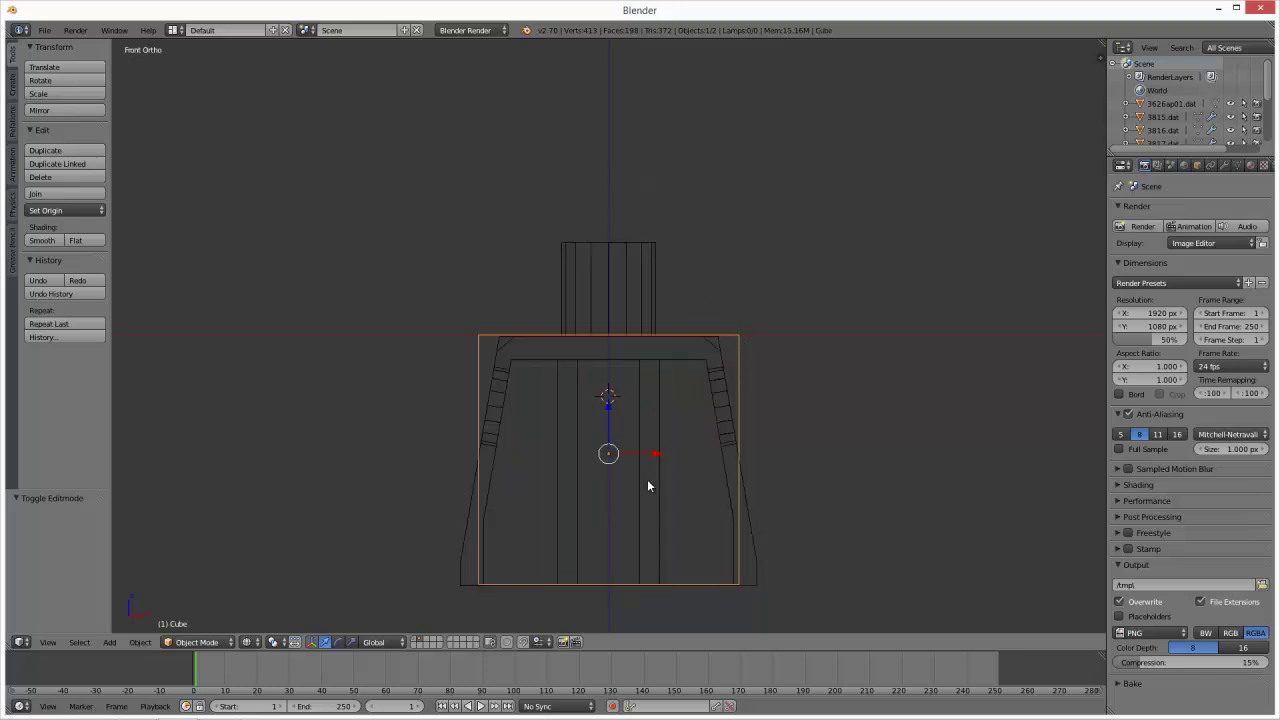
key("KP_3")
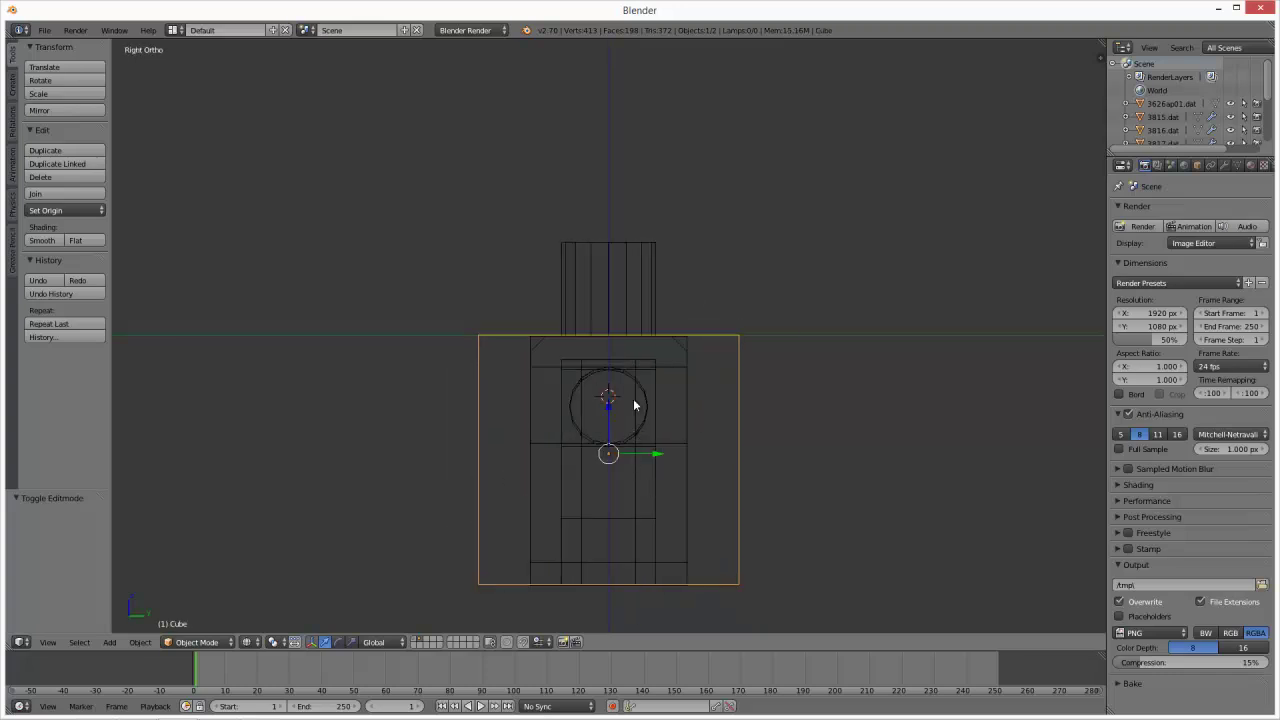
key("Tab")
key("a")
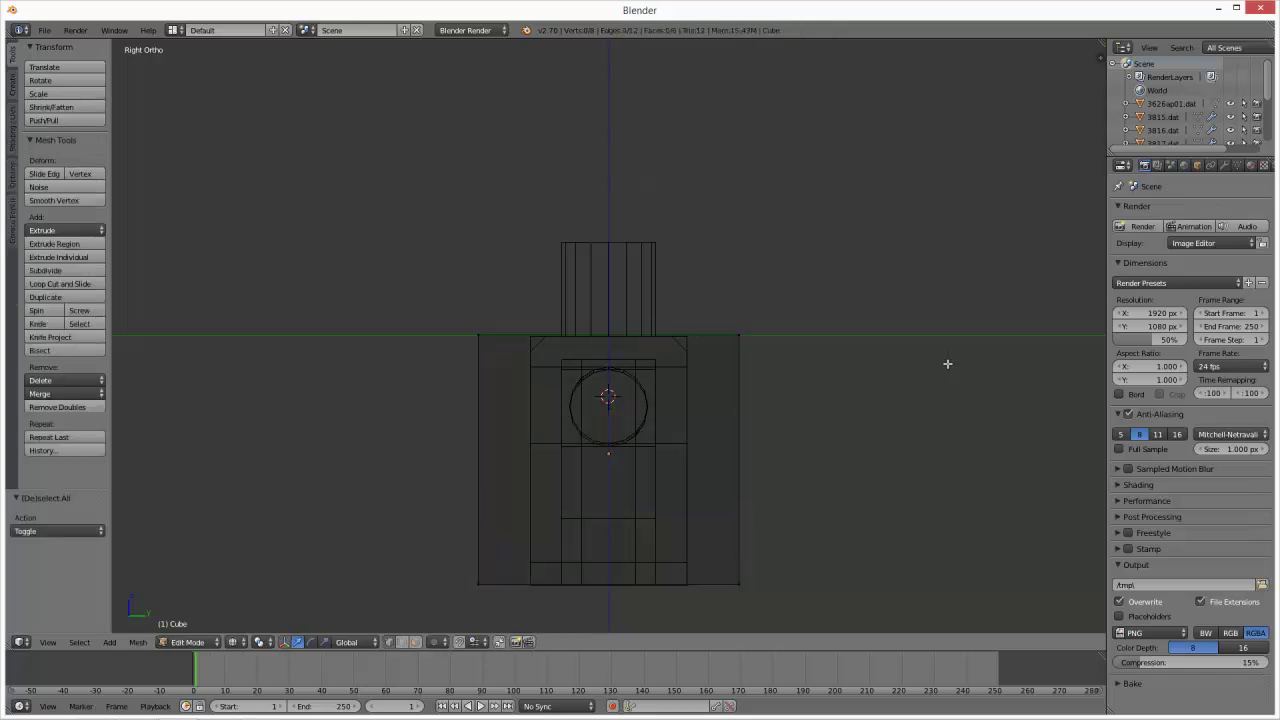
key("a")
key("s")
key("x")
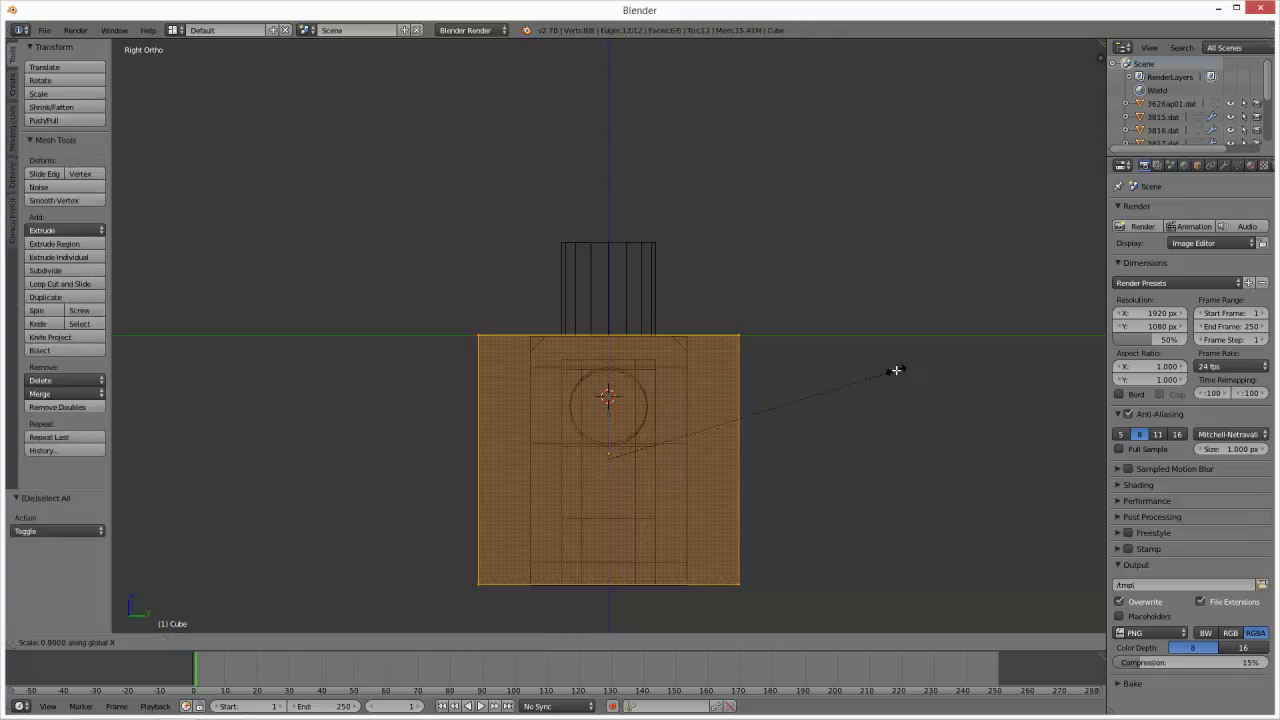
key("y")
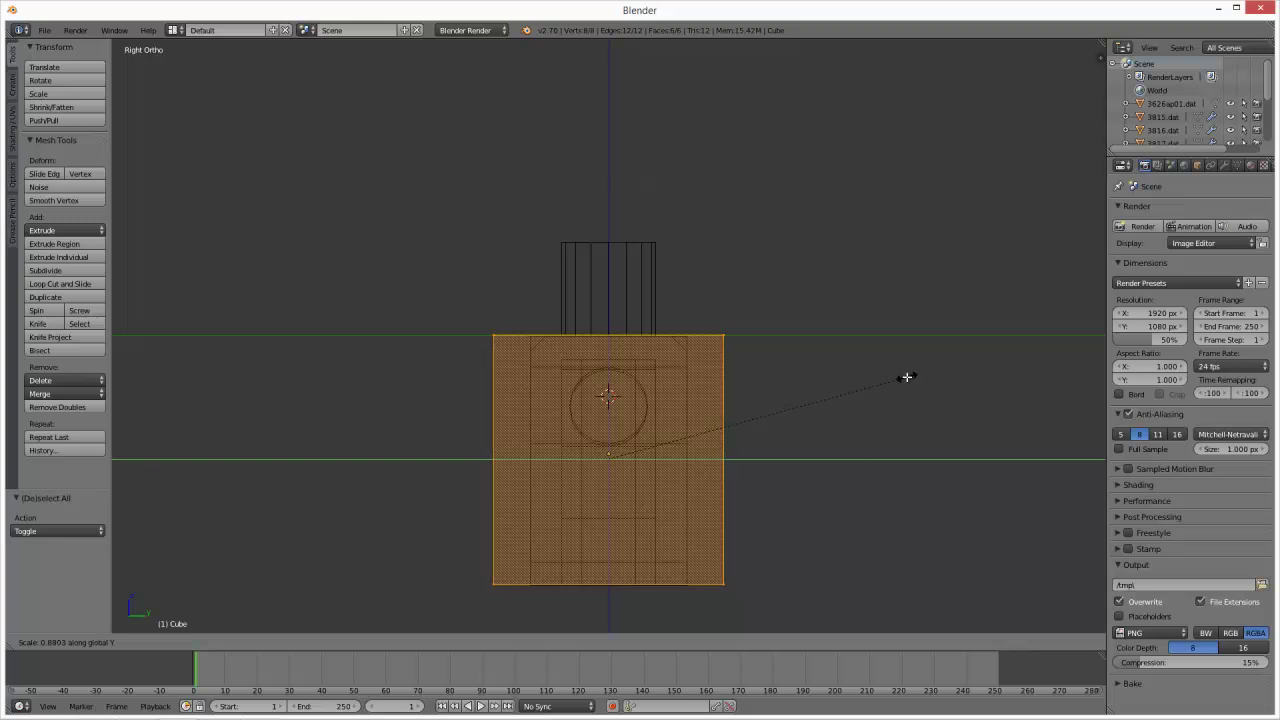
left_click(813, 404)
key("KP_1")
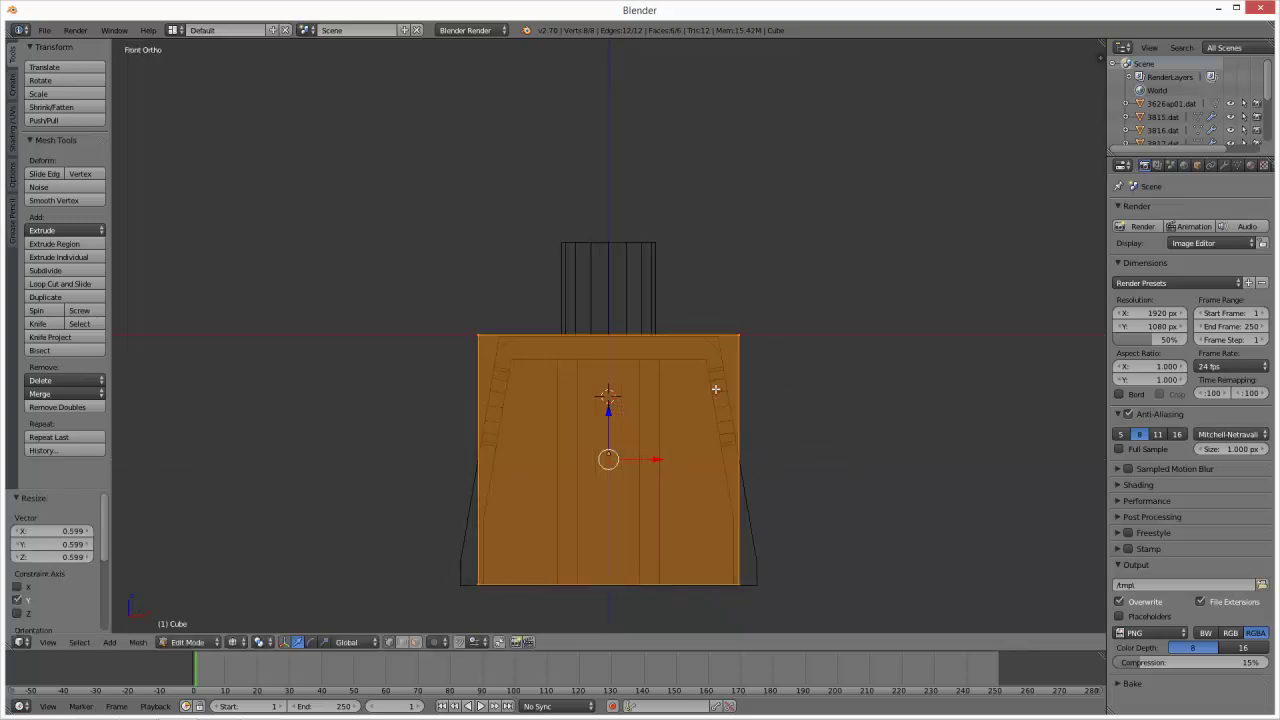
key("Tab")
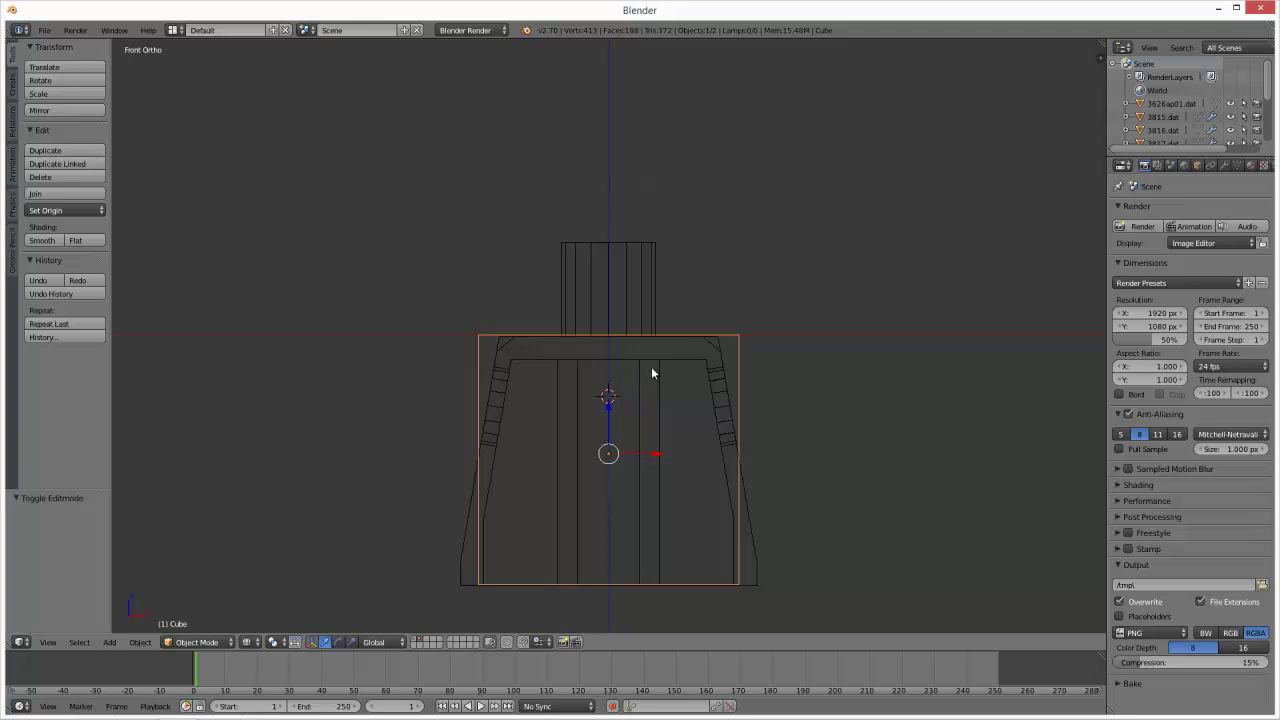
- Subdivide the whole cube mesh with one cut
scroll(556, 342, "down", 2, "shift")
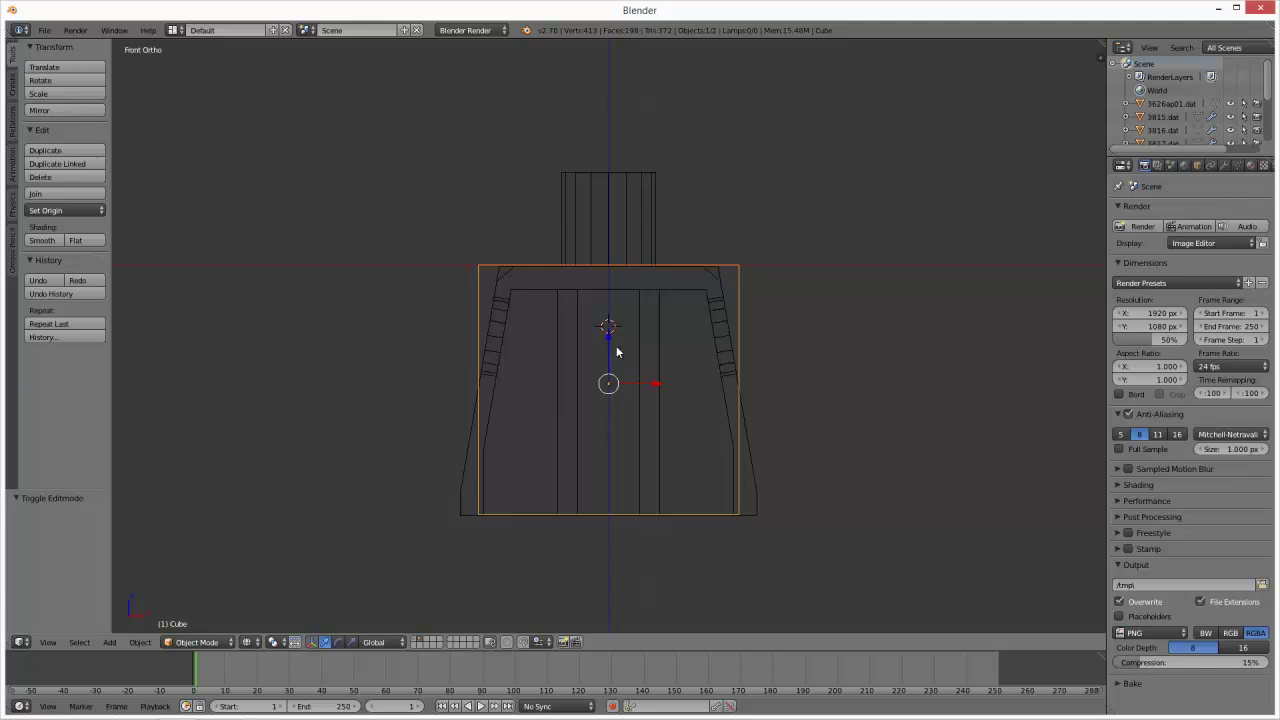
key("Tab")
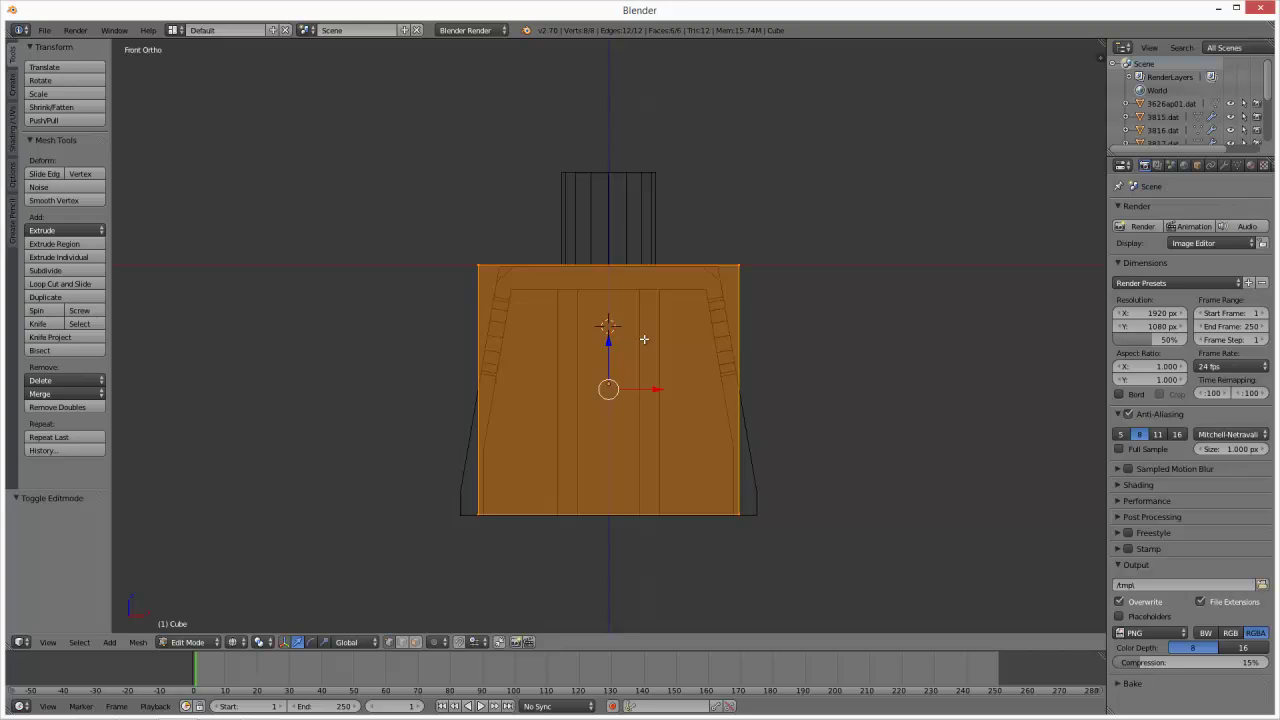
key("a")
key("a")
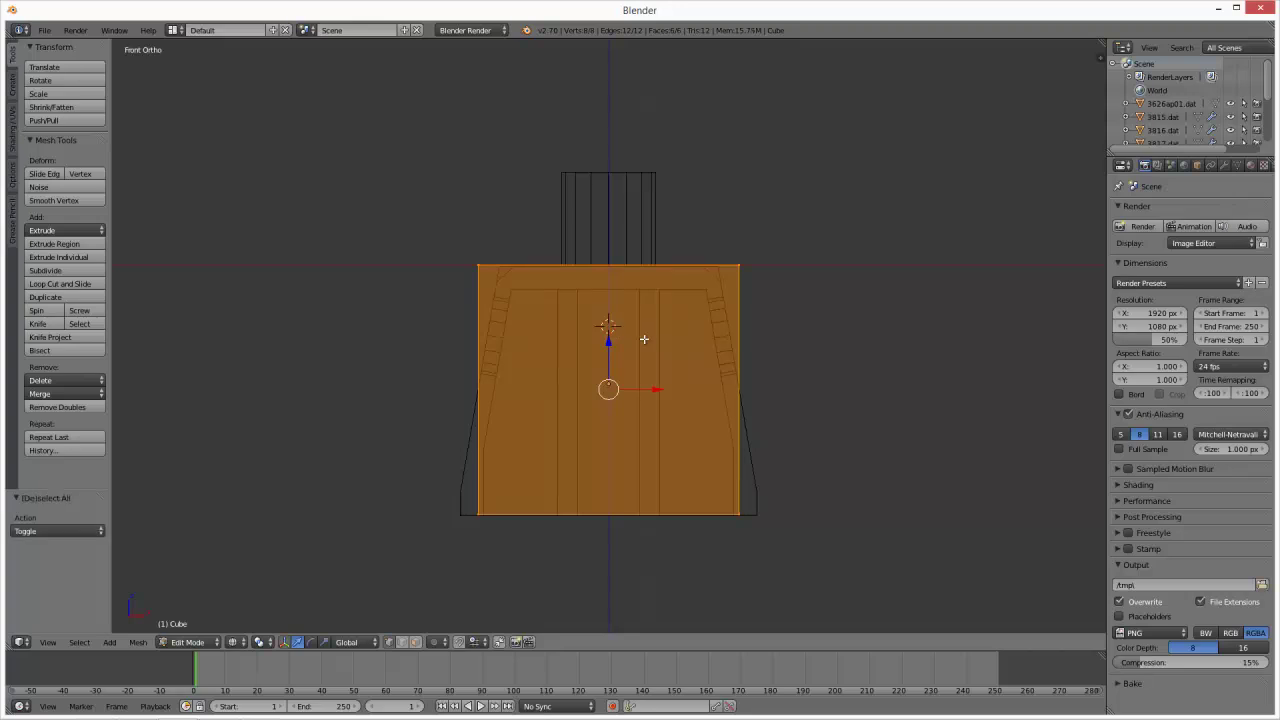
key("w")
left_click(644, 334)
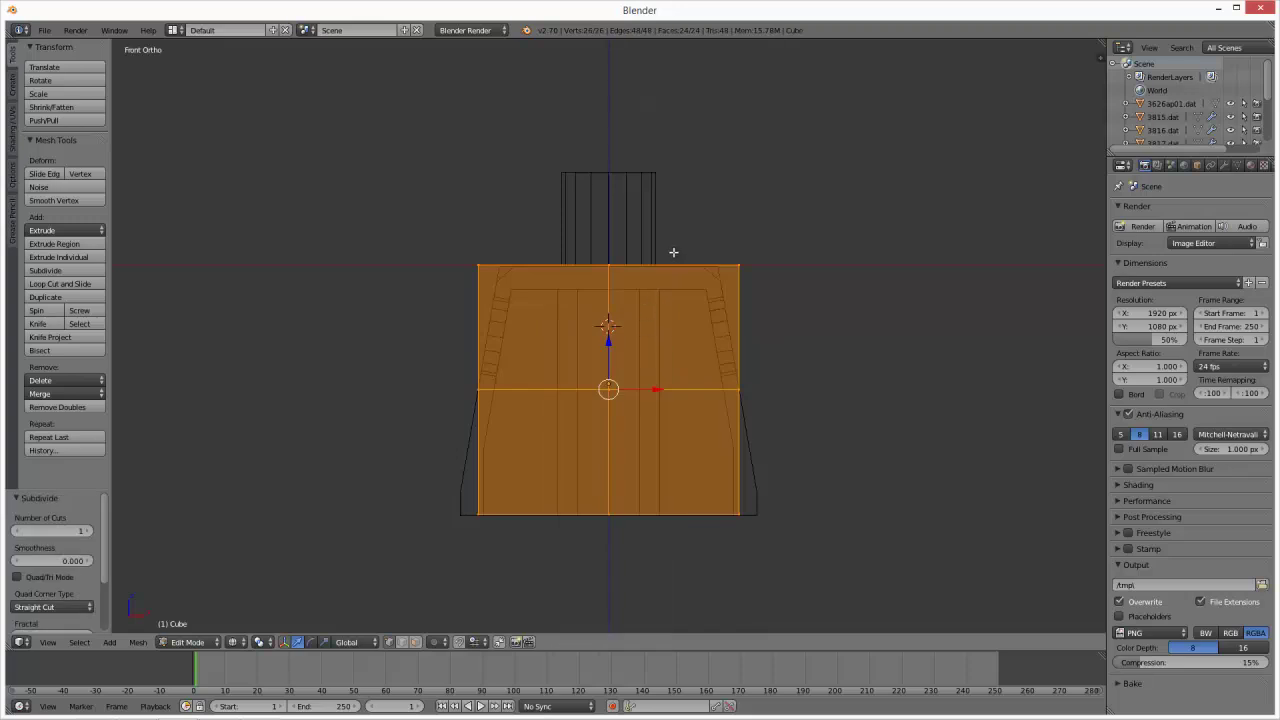
- Delete the vertices of the cube's half on the positive X side in the front view
key("a")
key("b")
left_click_drag(680, 250, 874, 600)
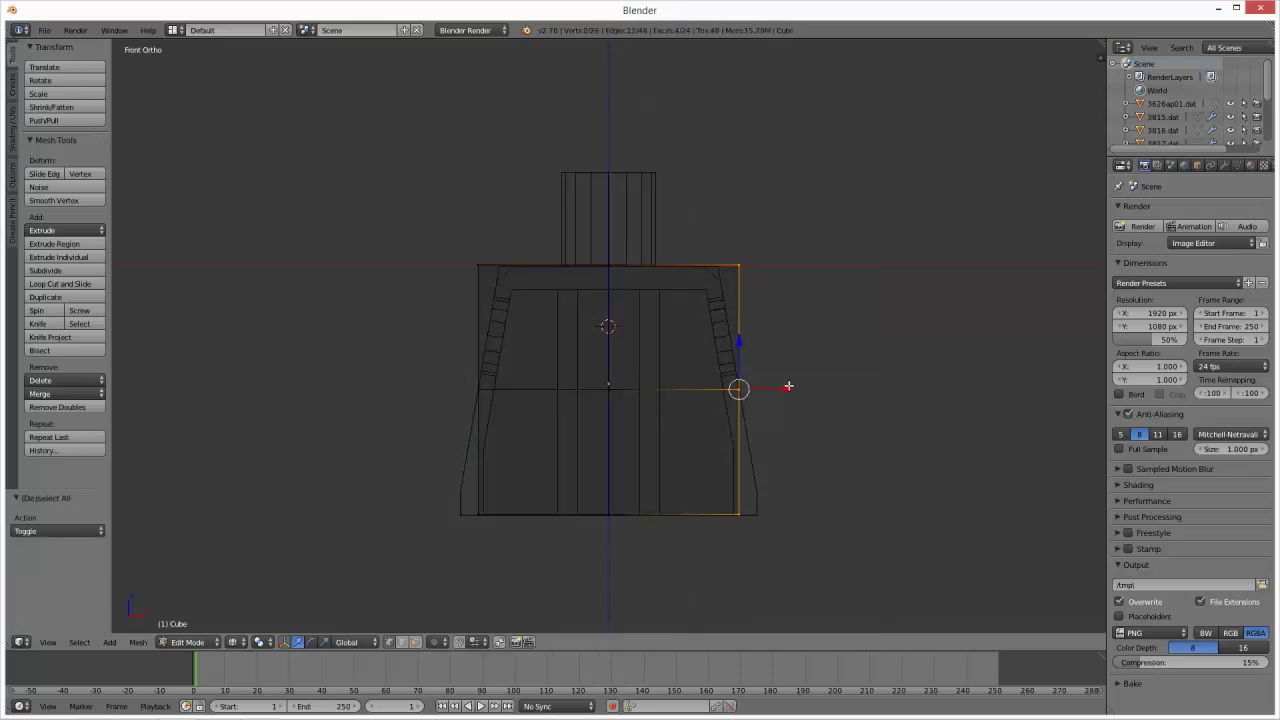
key("x")
left_click(777, 330)
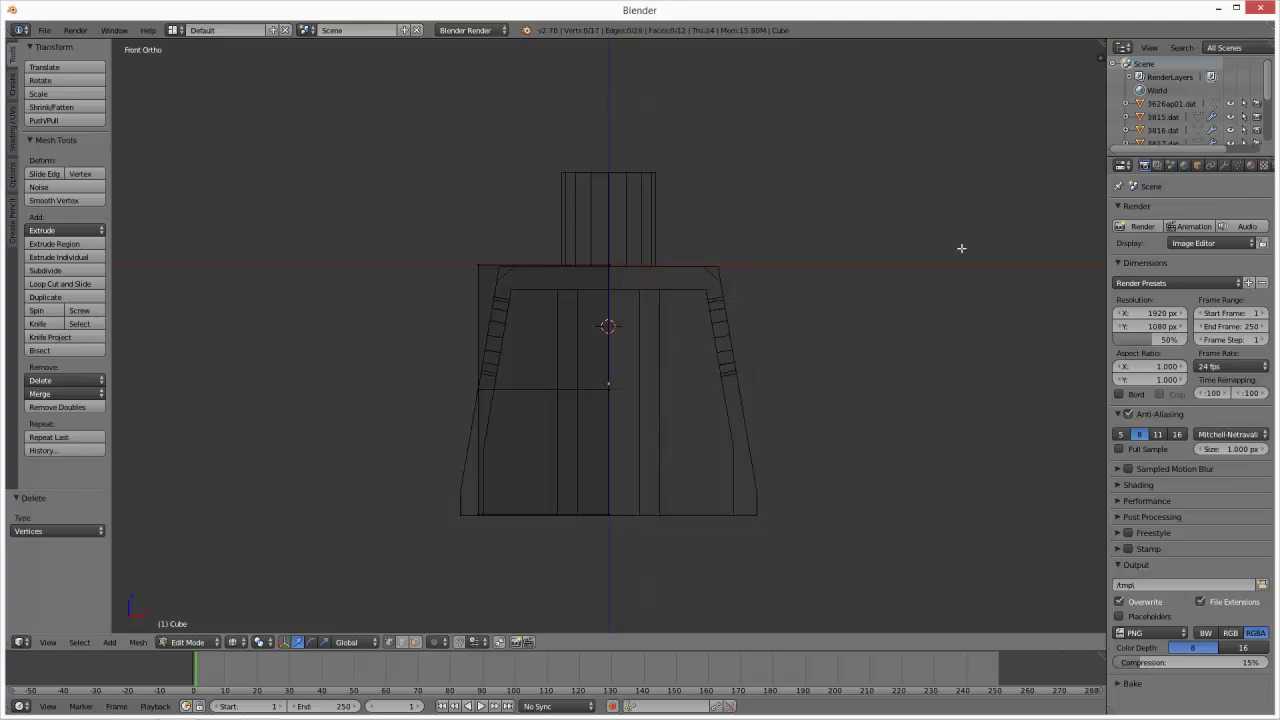
- Add a Mirror modifier on the X axis to the remaining half of the cube
key("Tab")
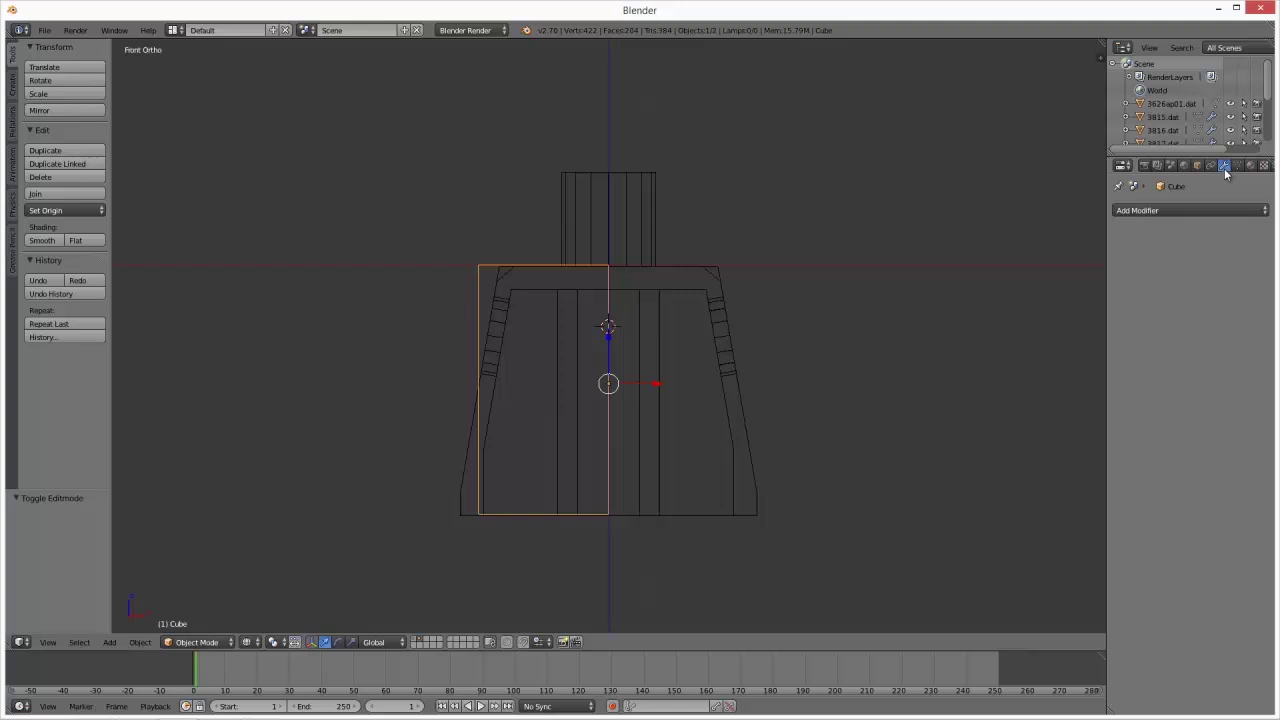
left_click(1162, 210)
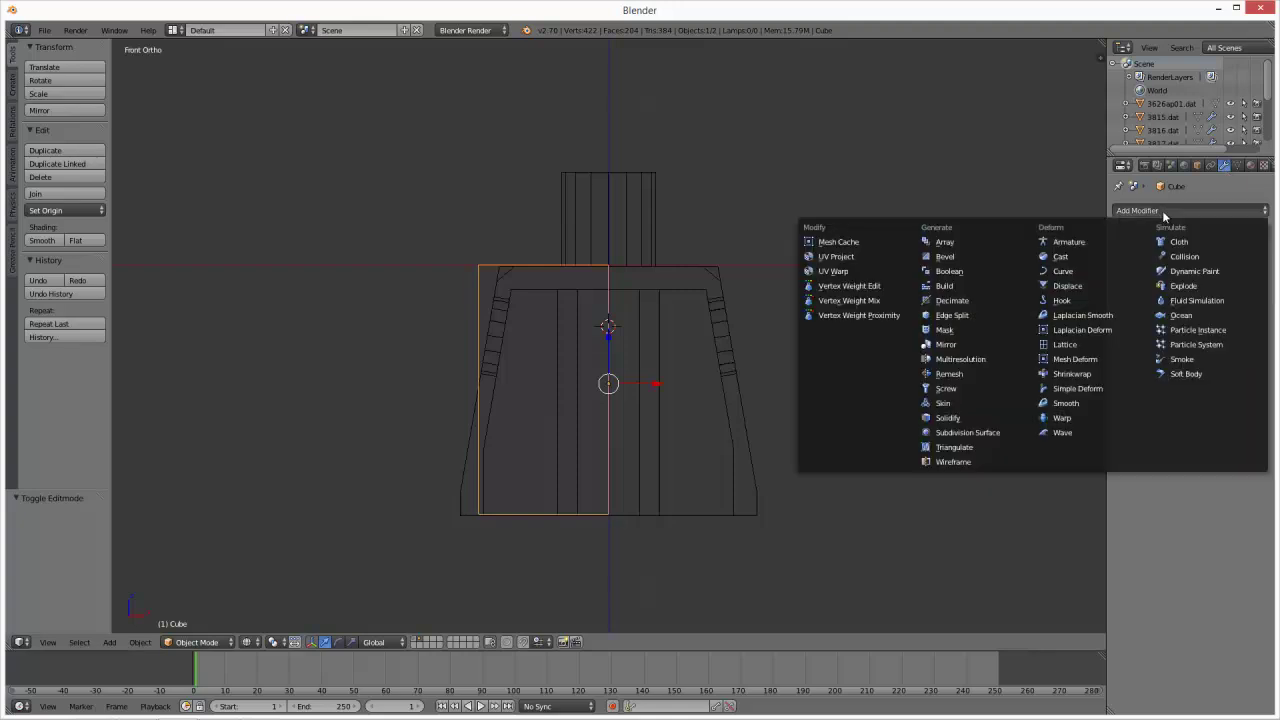
left_click(962, 344)
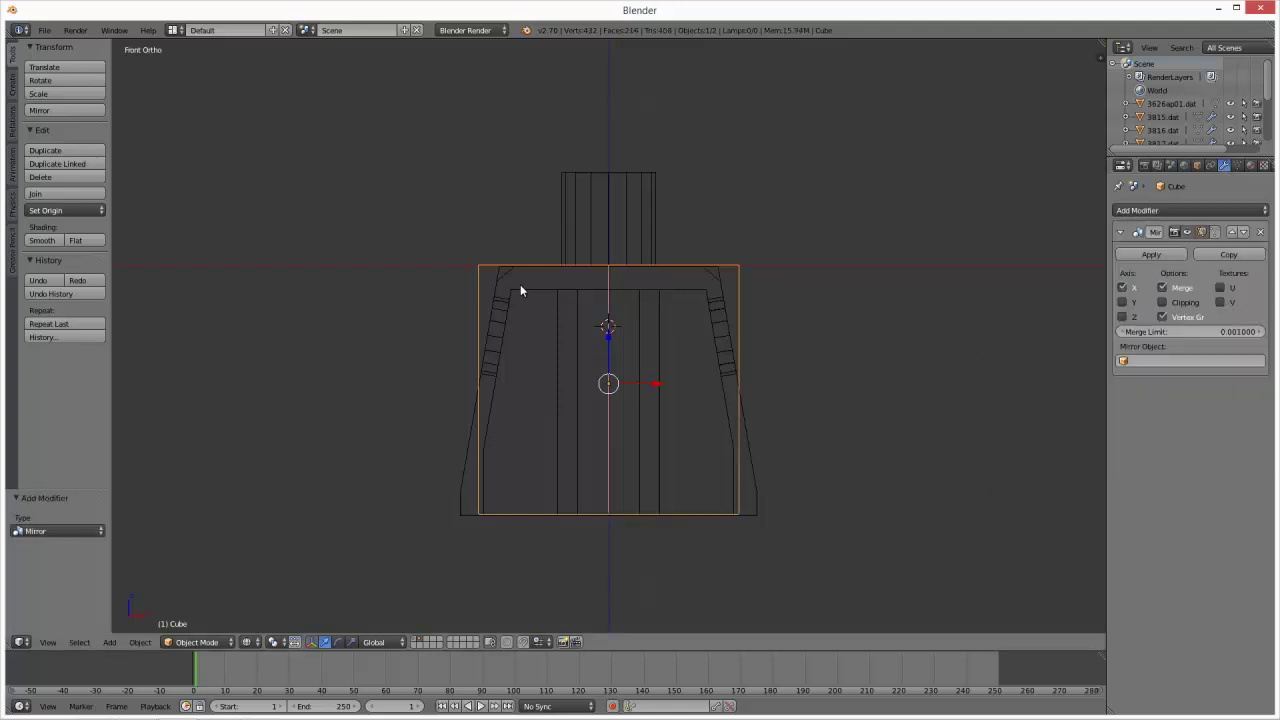
key("Tab")
key("g")
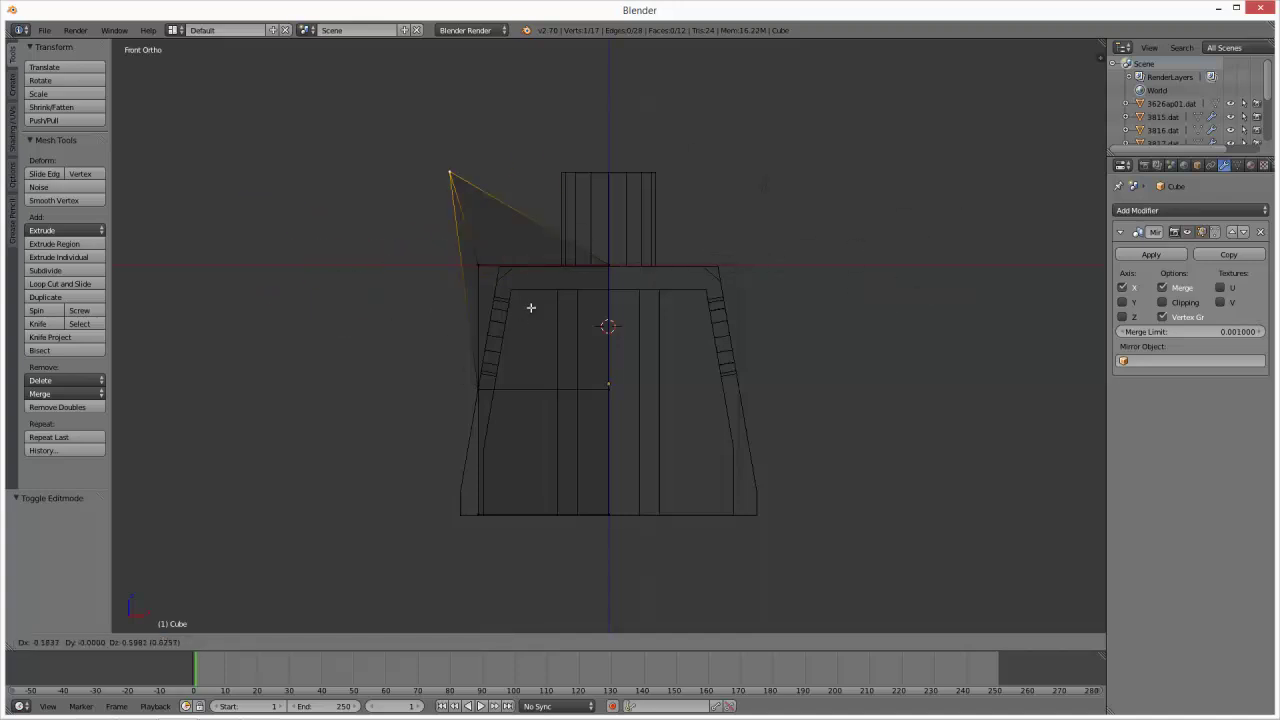
left_click(505, 426)
middle_click_drag(505, 426, 620, 370, "shift")
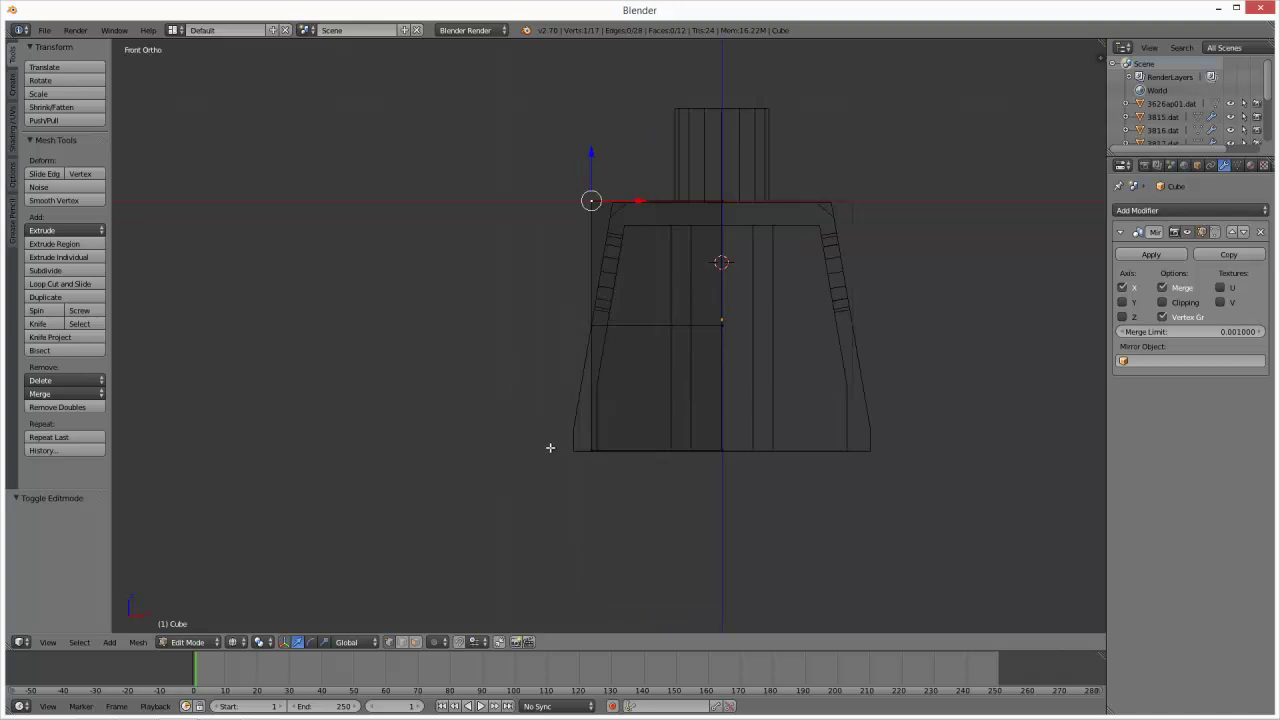
- Lower the half cube's bottom vertices slightly along Z onto the original torso's bottom edge
key("a")
right_click(645, 479)
scroll(708, 515, "up", 7)
scroll(694, 477, "down", 3, "shift")
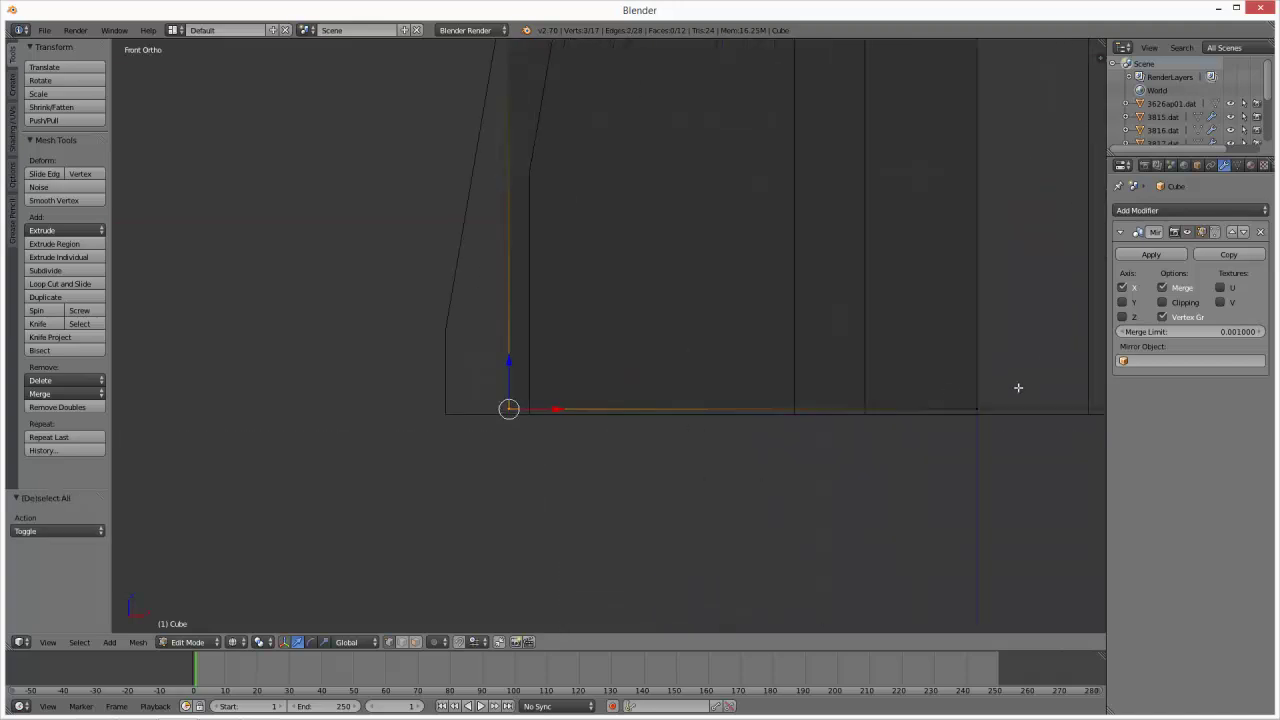
right_click(869, 446, "ctrl")
scroll(745, 420, "up", 5)
left_click_drag(941, 476, 946, 489)
- Move the bottom outer vertices outward along X to the original torso's bottom corner
key("a")
key("b")
left_click_drag(480, 504, 196, 578)
left_click_drag(407, 530, 249, 534)
scroll(271, 434, "down", 11)
key("a")
mouse_move(590, 319)
middle_mouse_down("shift")
mouse_move(591, 341)
mouse_move(584, 333)
middle_mouse_up("shift")
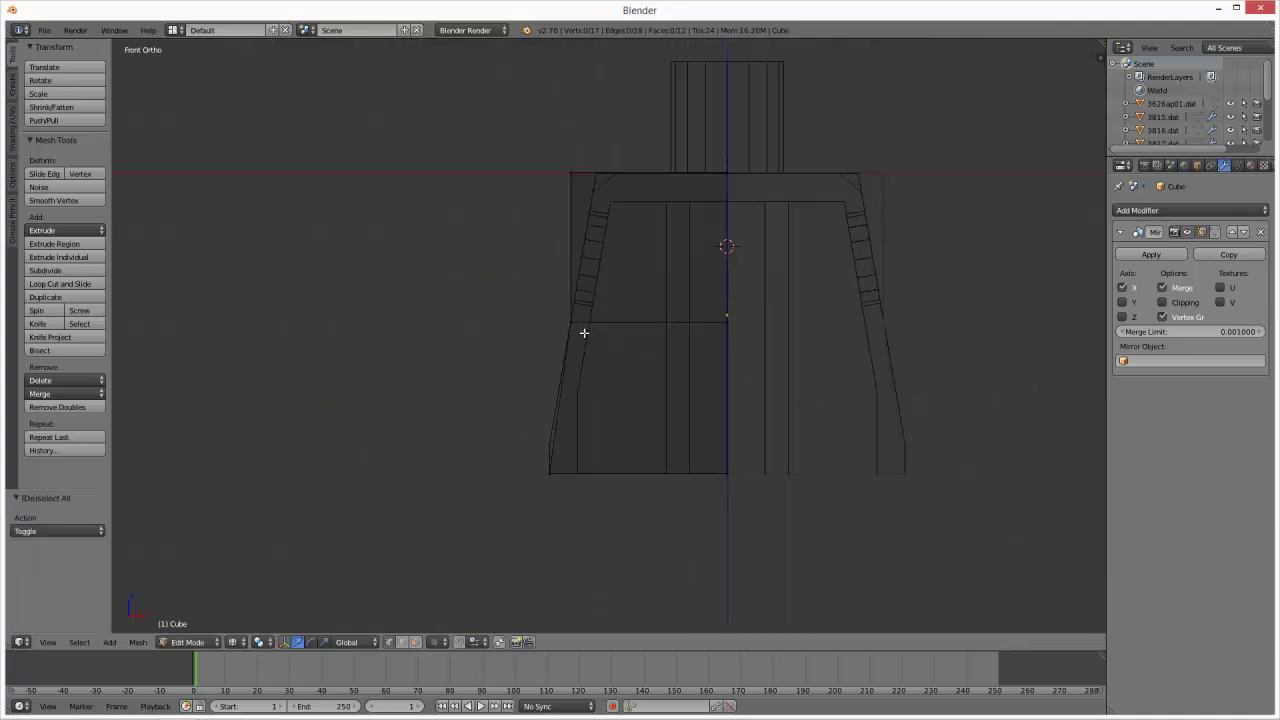
- Select the middle horizontal edge loop and lower it along Z to near the bend in the torso's side
key("a")
key("a")
right_click(591, 331, "alt")
scroll(615, 380, "up", 2)
right_click(645, 312, "alt+shift")
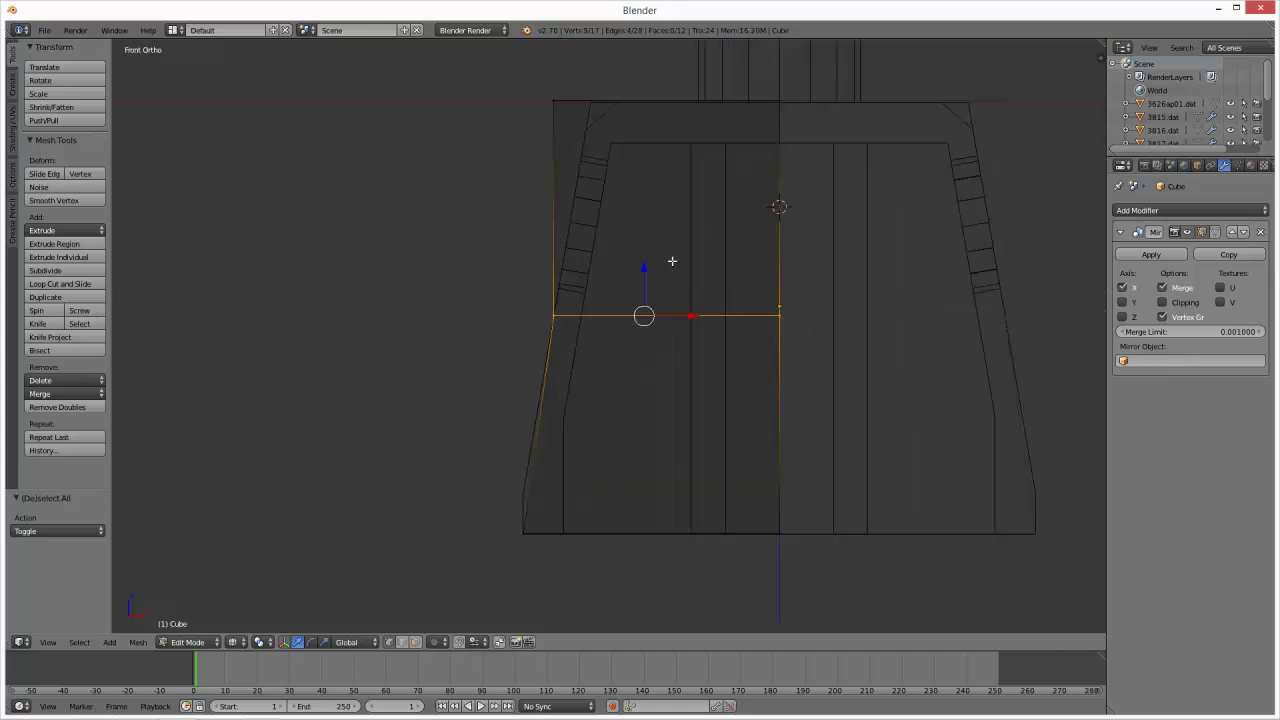
left_click_drag(644, 264, 643, 443)
- Move the lowered loop's outer vertices outward along X by about 0.106 to the torso's side
key("a")
key("b")
left_click_drag(532, 487, 612, 516)
key("g")
key("x")
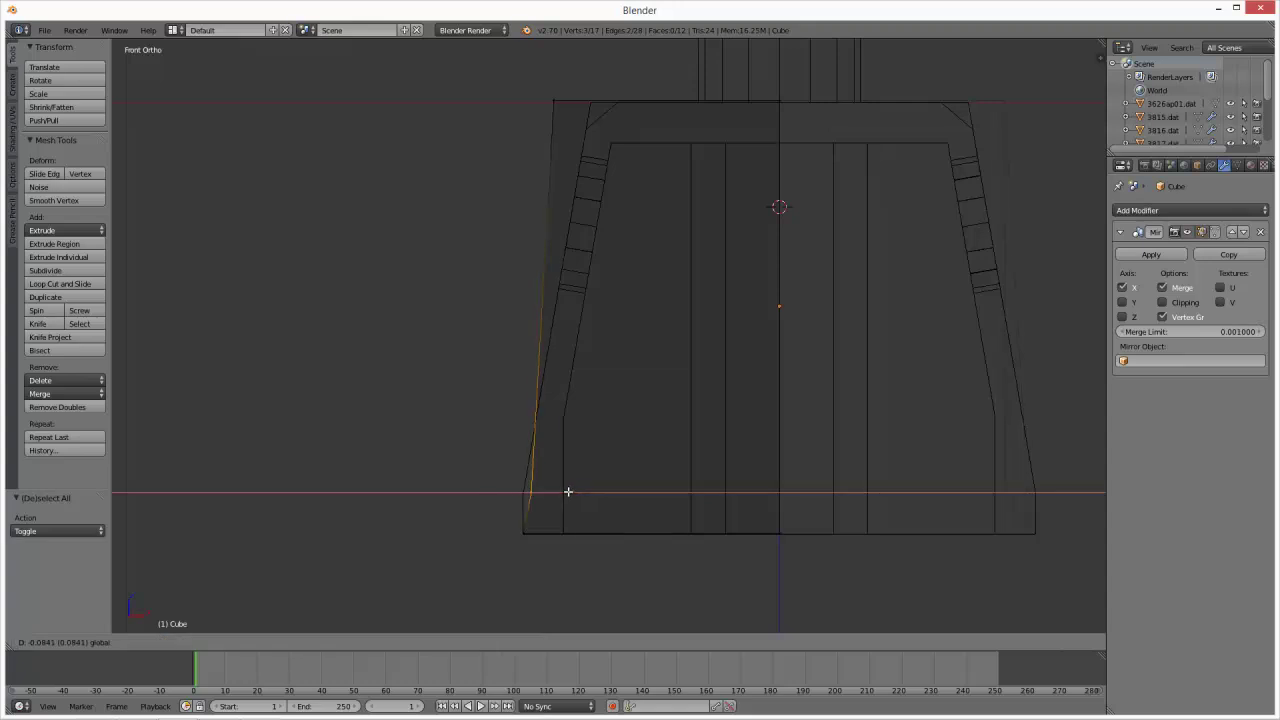
left_click(565, 491)
scroll(562, 515, "up", 3)
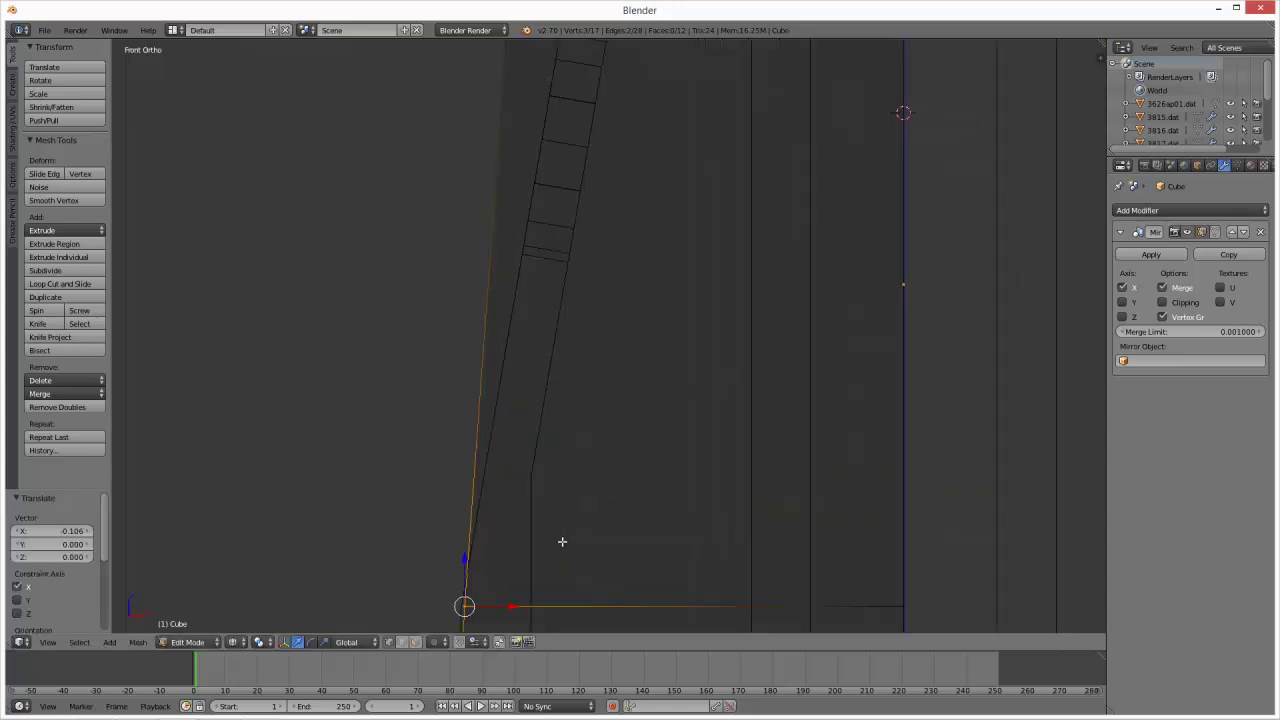
key("KP_Decimal")
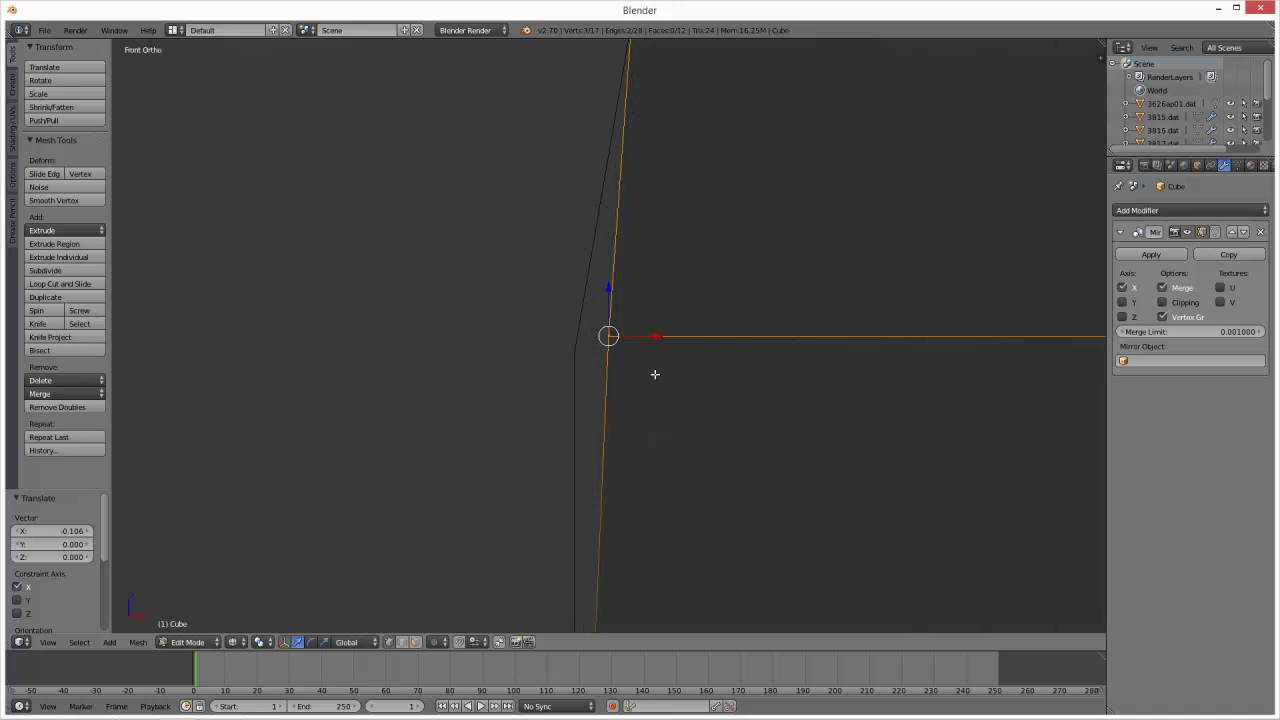
key("g")
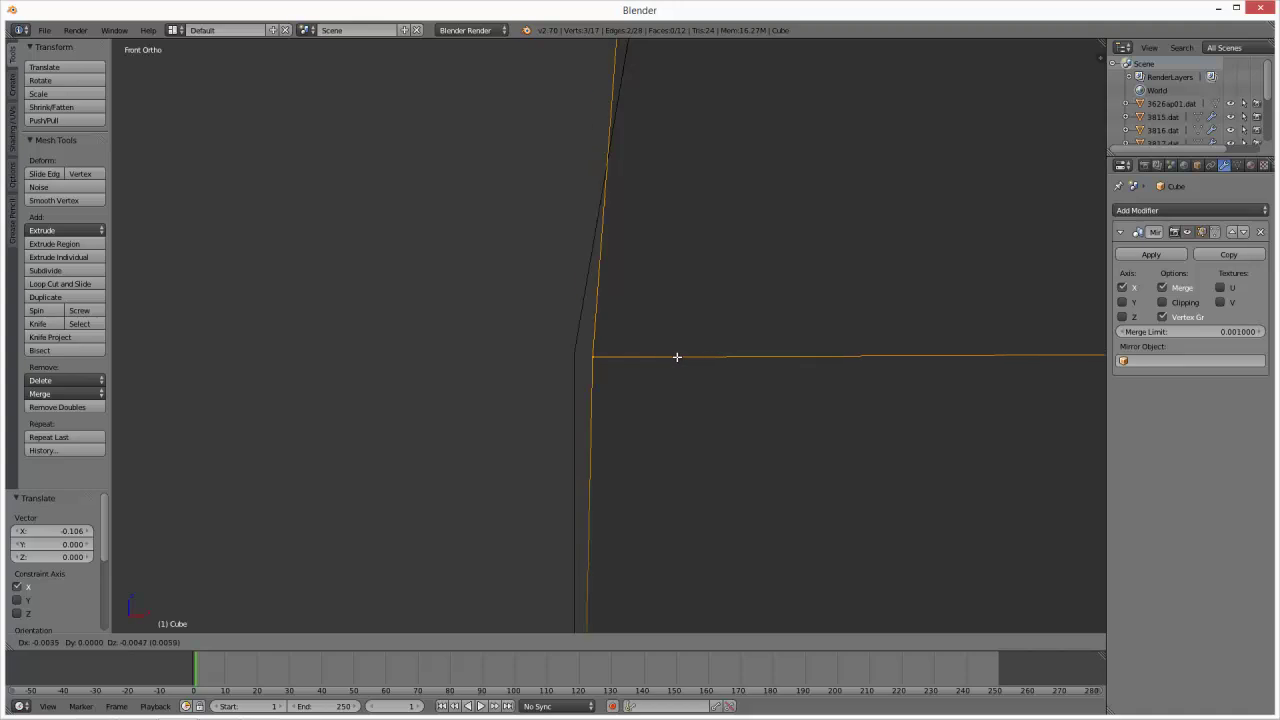
right_click(676, 357)
scroll(728, 364, "down", 12)
scroll(819, 364, "down", 3)
- Lower the same edge loop slightly along Z to the exact height of the bend in the torso's side
key("b")
left_click_drag(831, 326, 925, 370)
scroll(856, 378, "up", 5)
left_click_drag(886, 293, 889, 301)
- Shift the loop's outer vertices outward along X by about 0.006 onto the torso's outline
key("a")
key("b")
left_click_drag(544, 338, 643, 368)
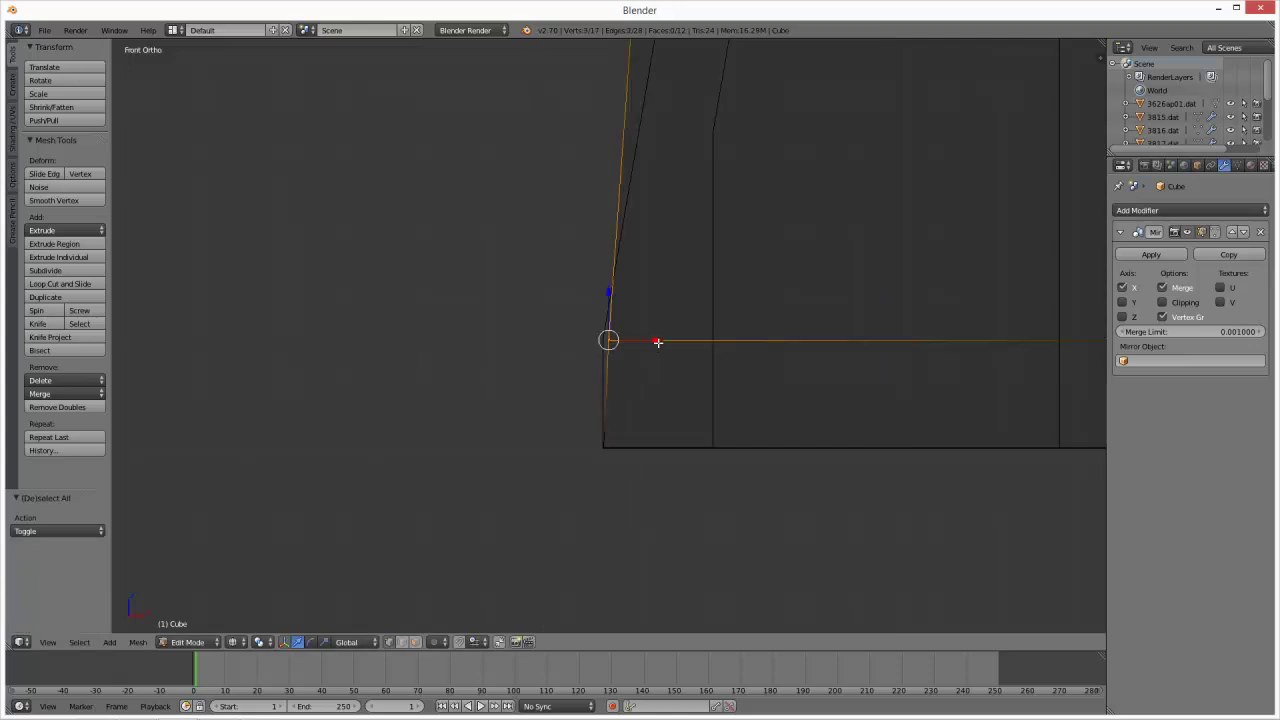
key("g")
key("x")
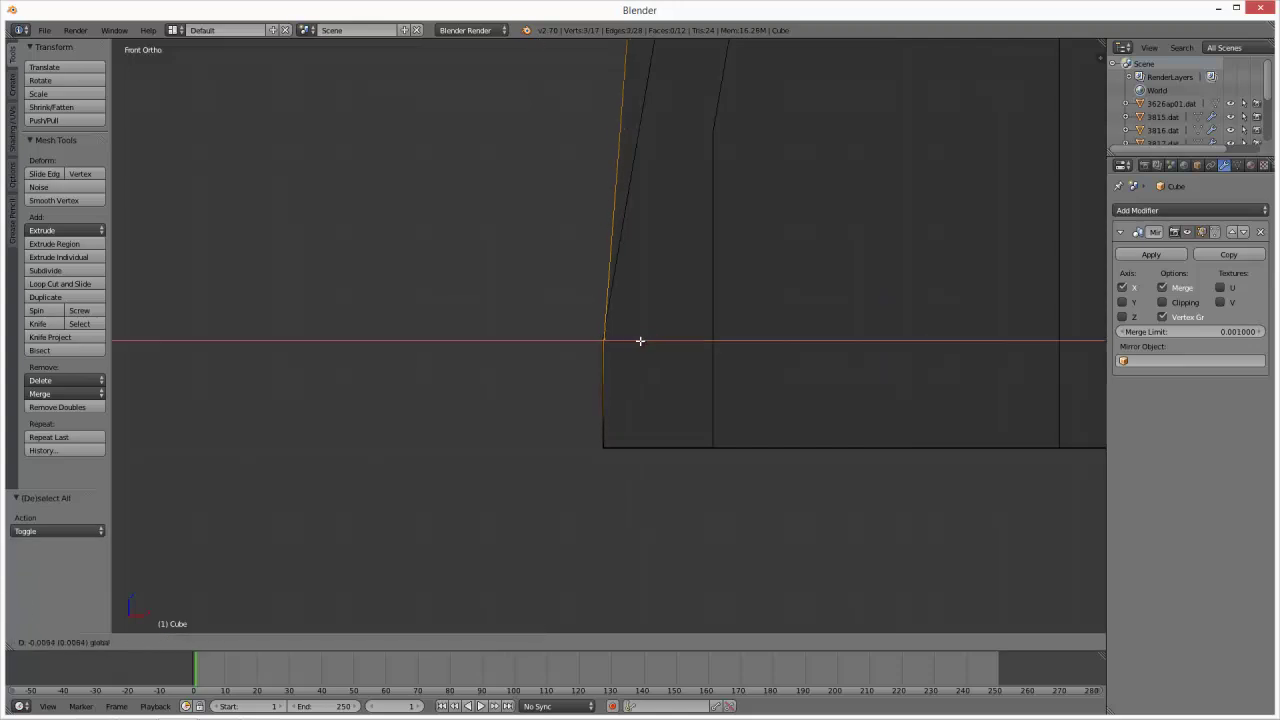
left_click(640, 340)
scroll(717, 260, "down", 7)
scroll(705, 186, "up", 6)
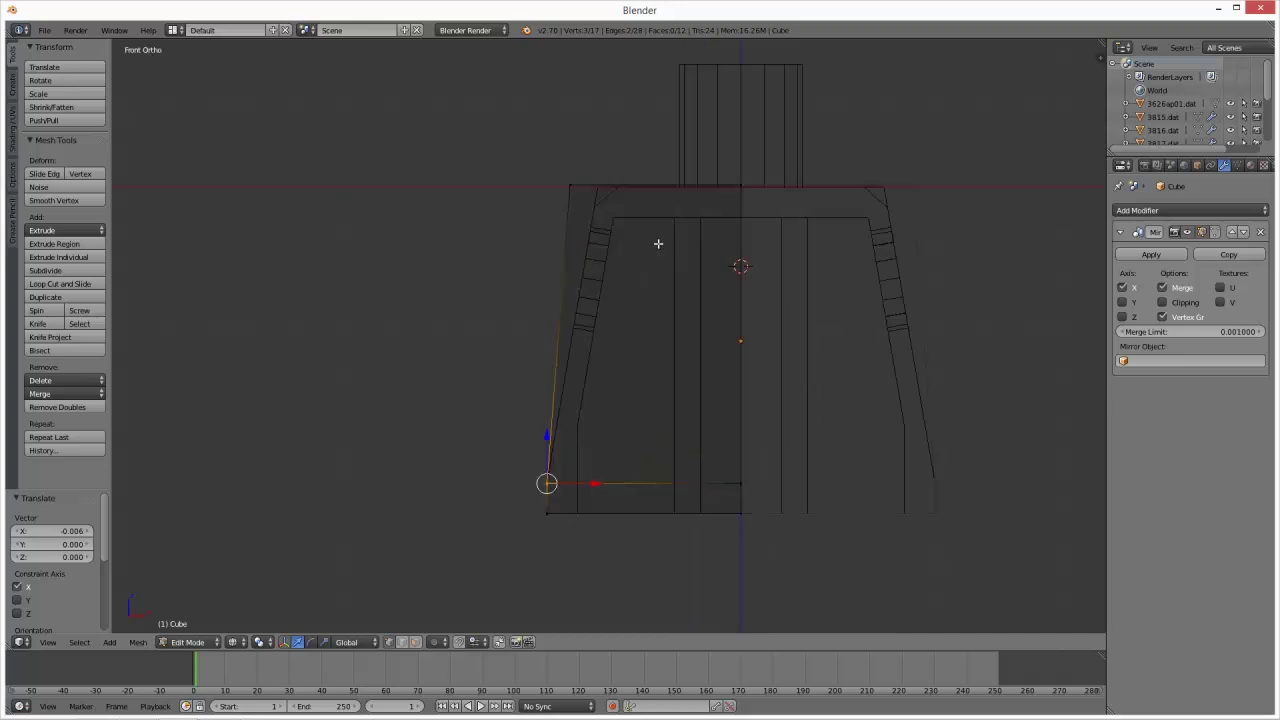
- Move the top outer vertices inward along X by about 0.14 to follow the torso's slanted side
key("a")
scroll(516, 181, "up", 3, "shift")
left_click_drag(503, 203, 591, 266)
scroll(589, 163, "up", 5)
key("g")
key("x")
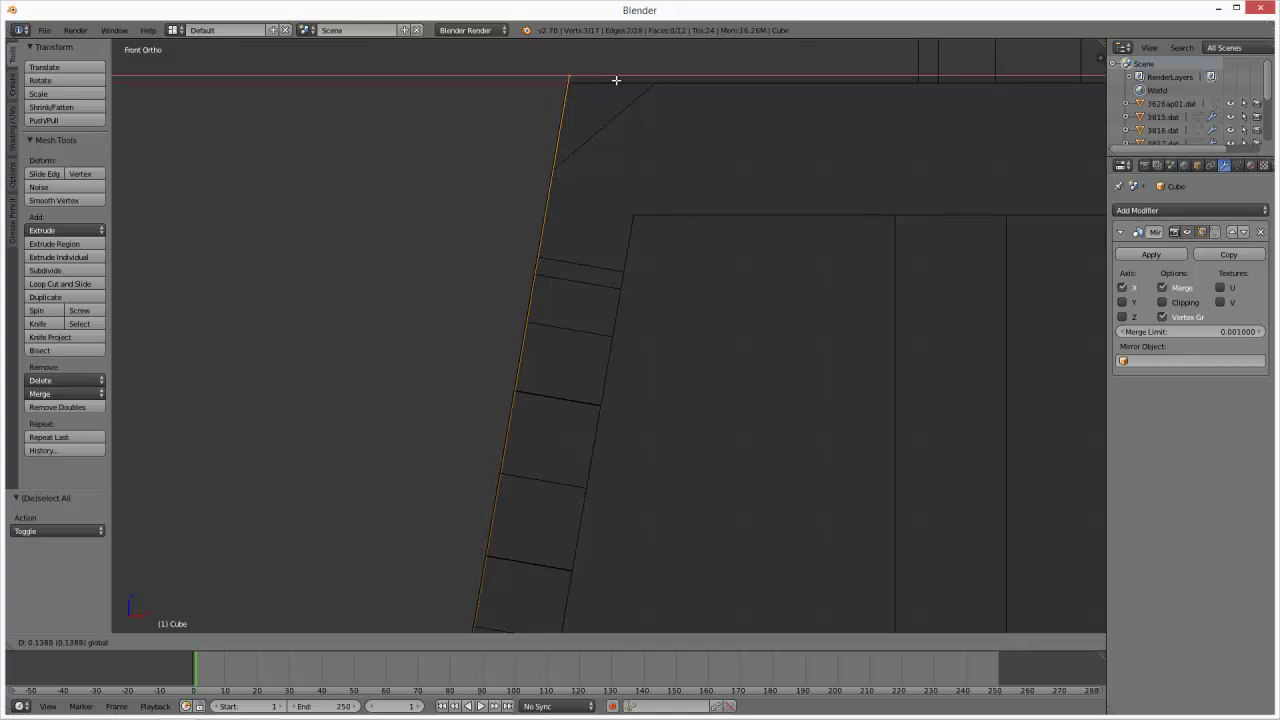
left_click(620, 82)
- Lower all top vertices along Z by about 0.008 onto the torso's shoulder line
middle_click_drag(623, 86, 514, 257, "shift")
scroll(1060, 267, "down", 2)
key("b")
left_click_drag(975, 285, 843, 268)
scroll(841, 269, "up", 2)
left_click_drag(763, 208, 763, 215)
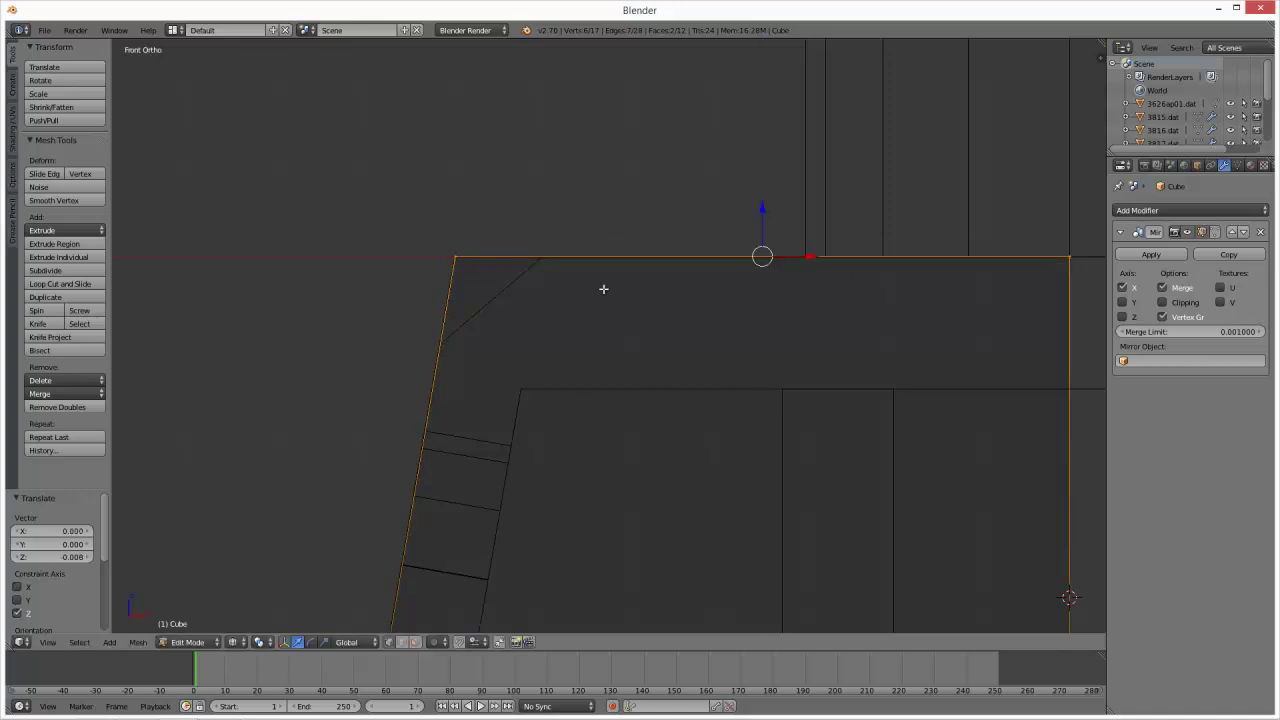
- Nudge the top outer vertices outward along X by about 0.0005 to align with the torso's slanted side
key("a")
key("b")
mouse_move(531, 286)
left_mouse_down()
mouse_move(409, 240)
mouse_move(429, 220)
left_mouse_up()
scroll(452, 192, "up", 2)
scroll(428, 238, "down", 1)
scroll(428, 238, "down", 3)
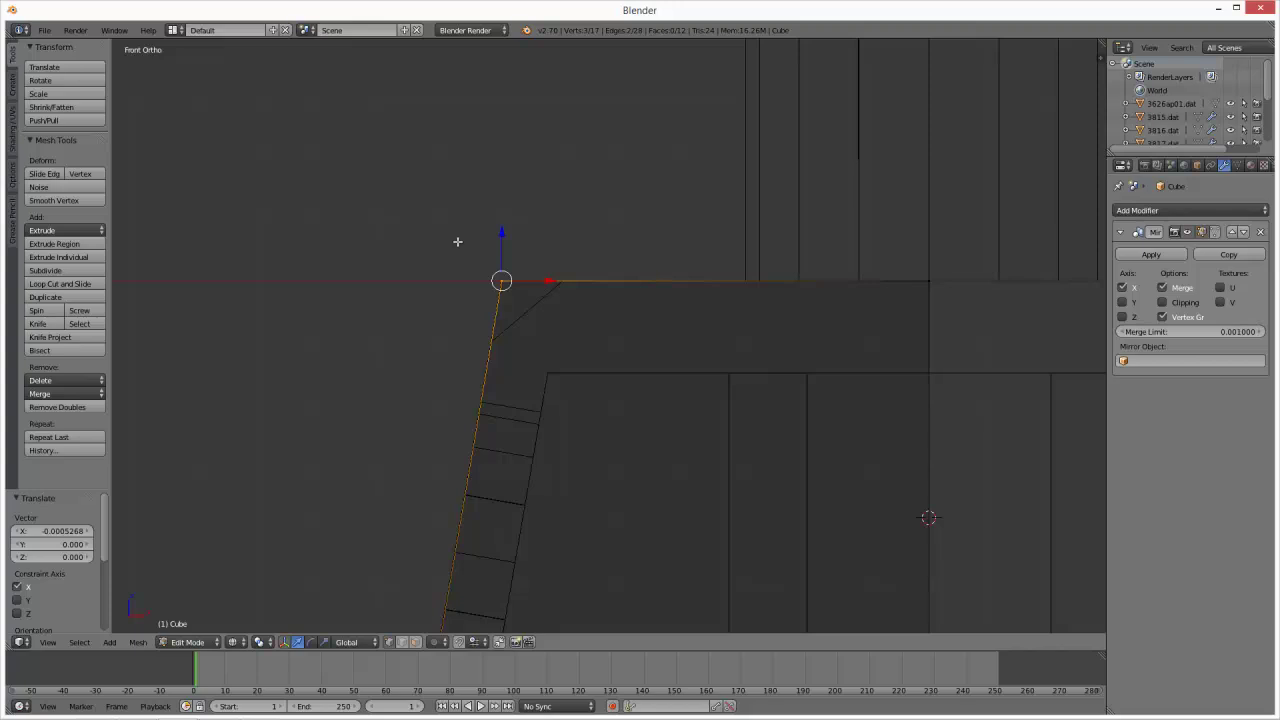
- Examine the tapered block against the original torso in solid and wireframe shading, from the front and at an angle
key("Tab")
scroll(478, 278, "down", 4)
mouse_move(627, 340)
middle_mouse_down()
mouse_move(786, 360)
mouse_move(657, 323)
mouse_move(571, 351)
middle_mouse_up()
key("z")
key("z")
key("KP_1")
key("z")
scroll(586, 429, "down", 4)
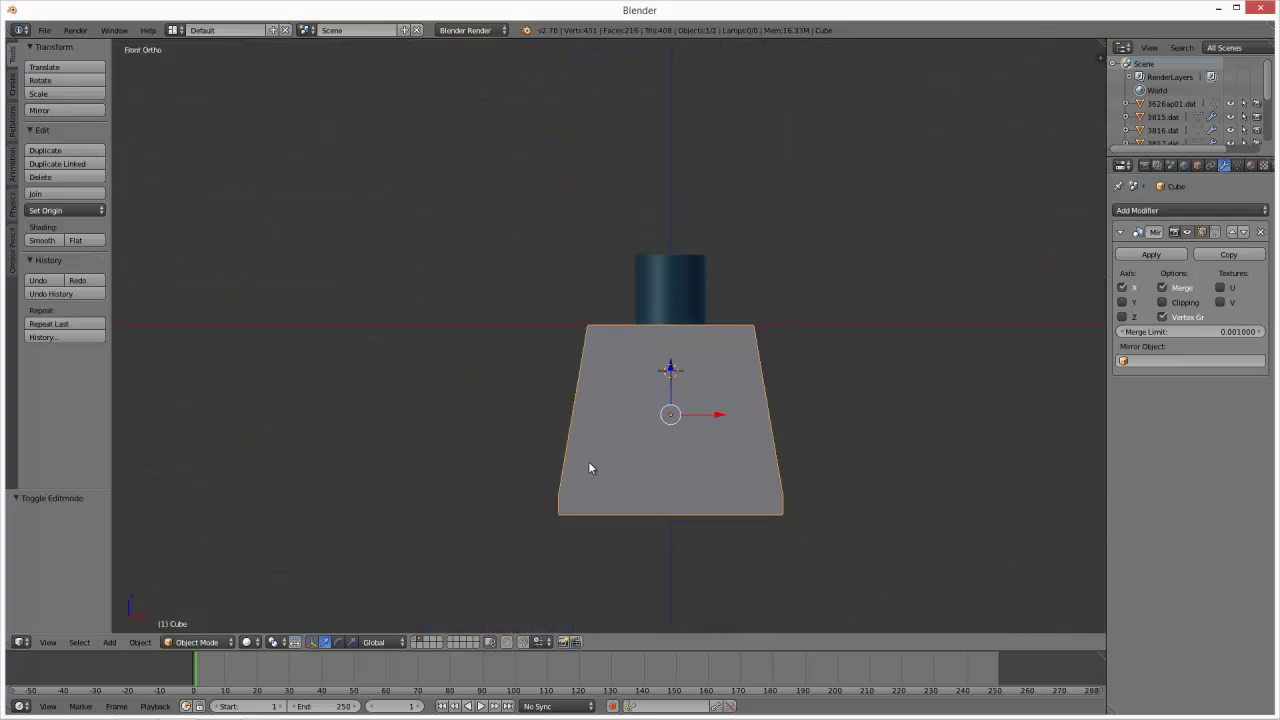
middle_click_drag(586, 434, 591, 400, "shift")
scroll(592, 465, "up", 4)
key("z")
mouse_move(592, 465)
middle_mouse_down()
mouse_move(606, 451)
mouse_move(654, 460)
mouse_move(591, 437)
mouse_move(567, 390)
mouse_move(571, 449)
mouse_move(594, 463)
middle_mouse_up()
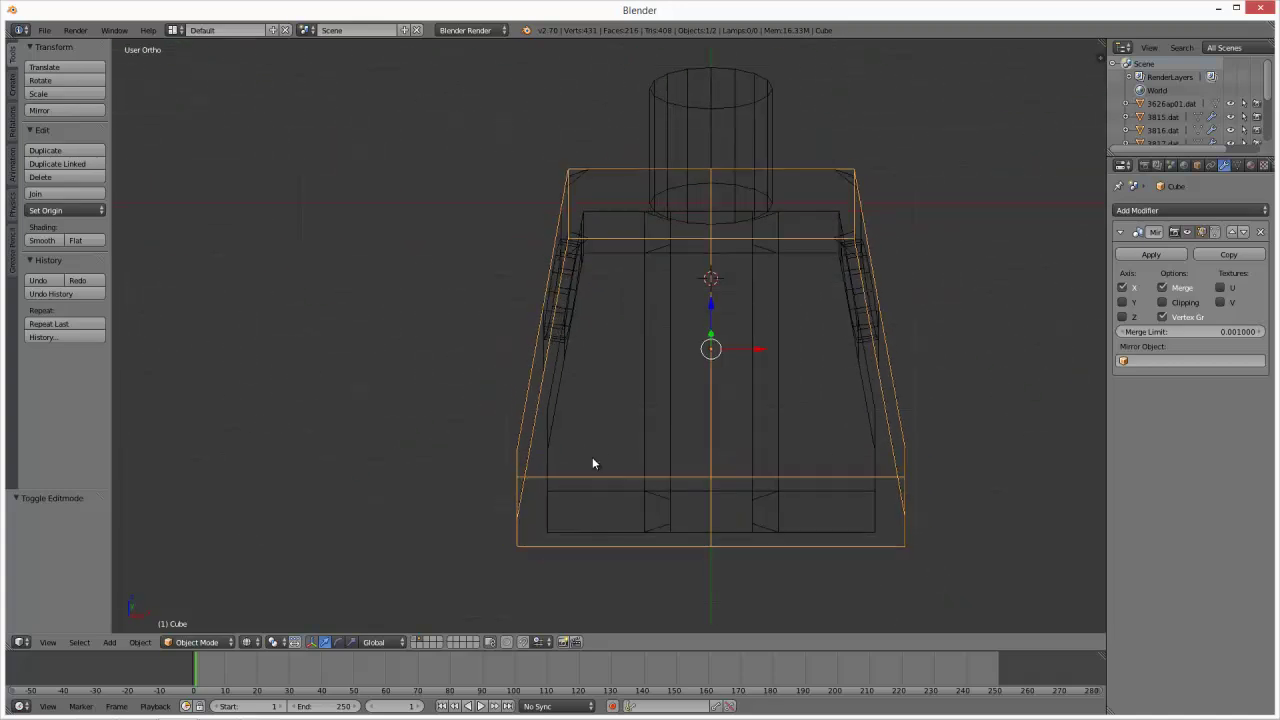
key("z")
middle_click_drag(674, 457, 580, 443)
key("z")
key("KP_1")
scroll(577, 309, "up", 1)
scroll(616, 194, "up", 2)
key("Tab")
key("a")
mouse_move(651, 134)
middle_mouse_down()
mouse_move(651, 237)
mouse_move(677, 270)
mouse_move(763, 320)
mouse_move(734, 300)
mouse_move(673, 296)
mouse_move(663, 270)
middle_mouse_up()
key("z")
key("z")
key("z")
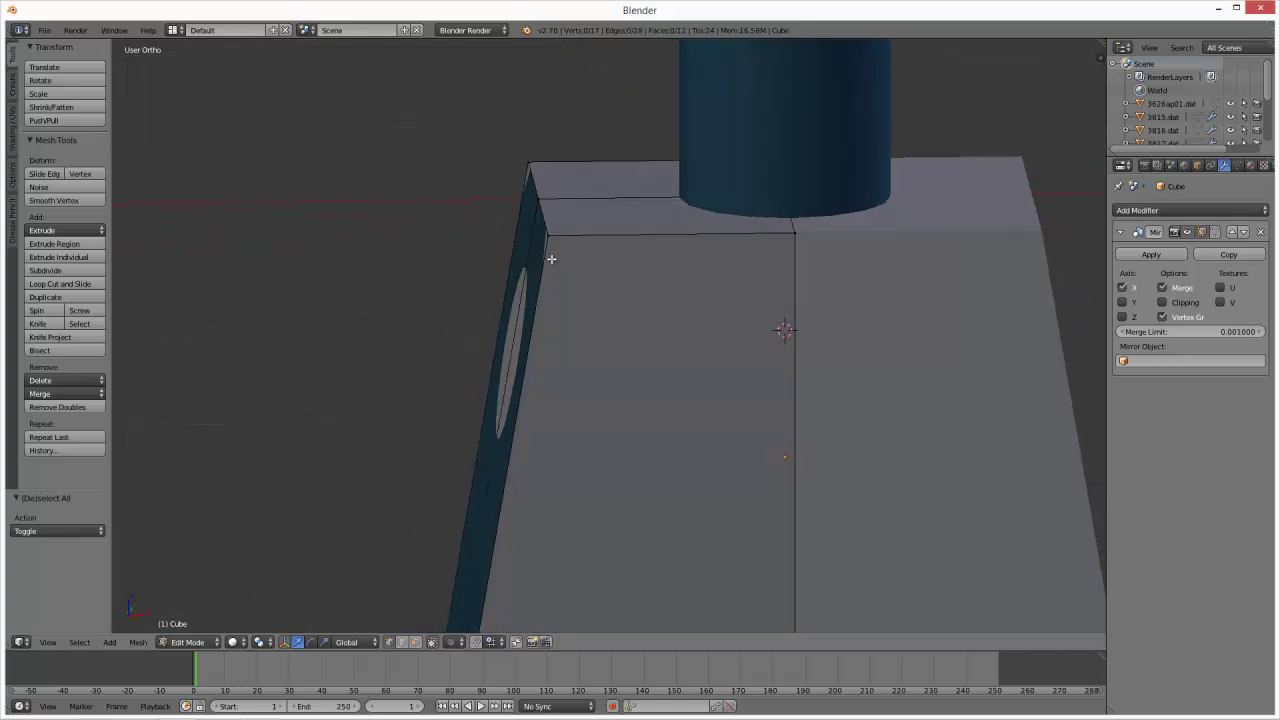
- Examine the original torso 973.dat in edit and object mode, focusing on its shoulder corners and arm hole
key("Tab")
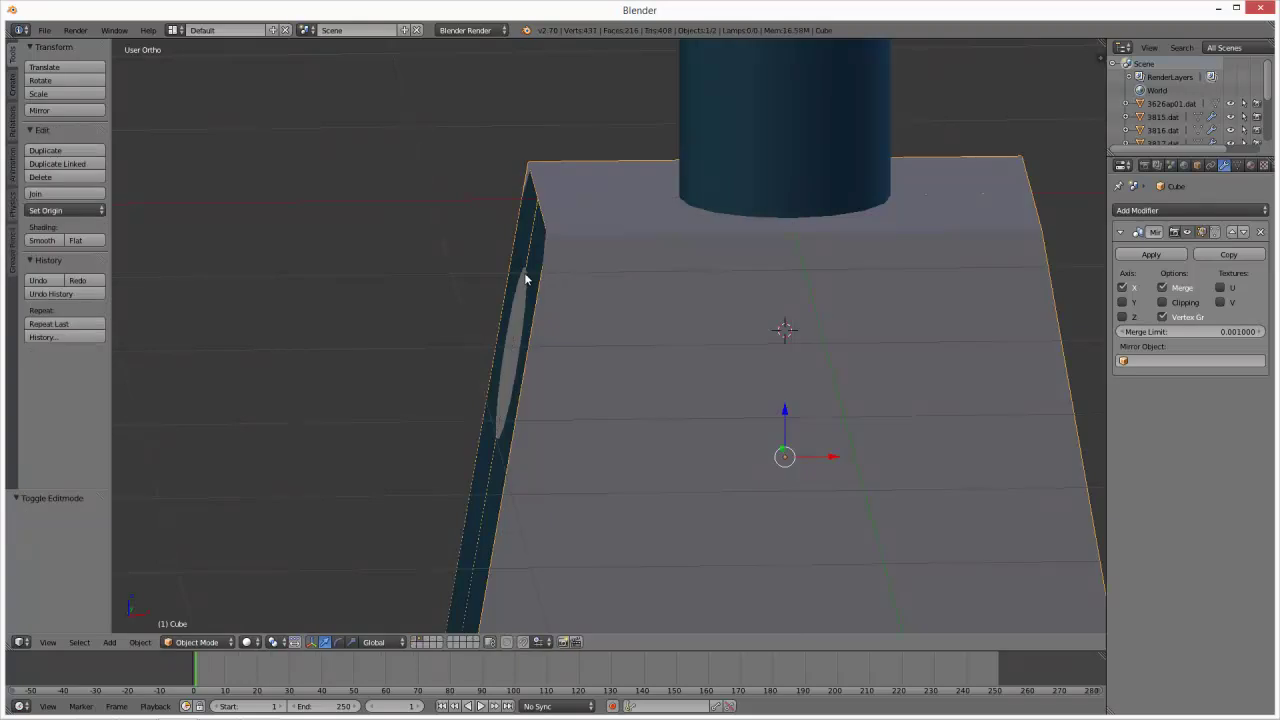
right_click(525, 270)
key("Tab")
key("z")
key("z")
key("Tab")
right_click(537, 250)
right_click(537, 250)
key("Tab")
key("z")
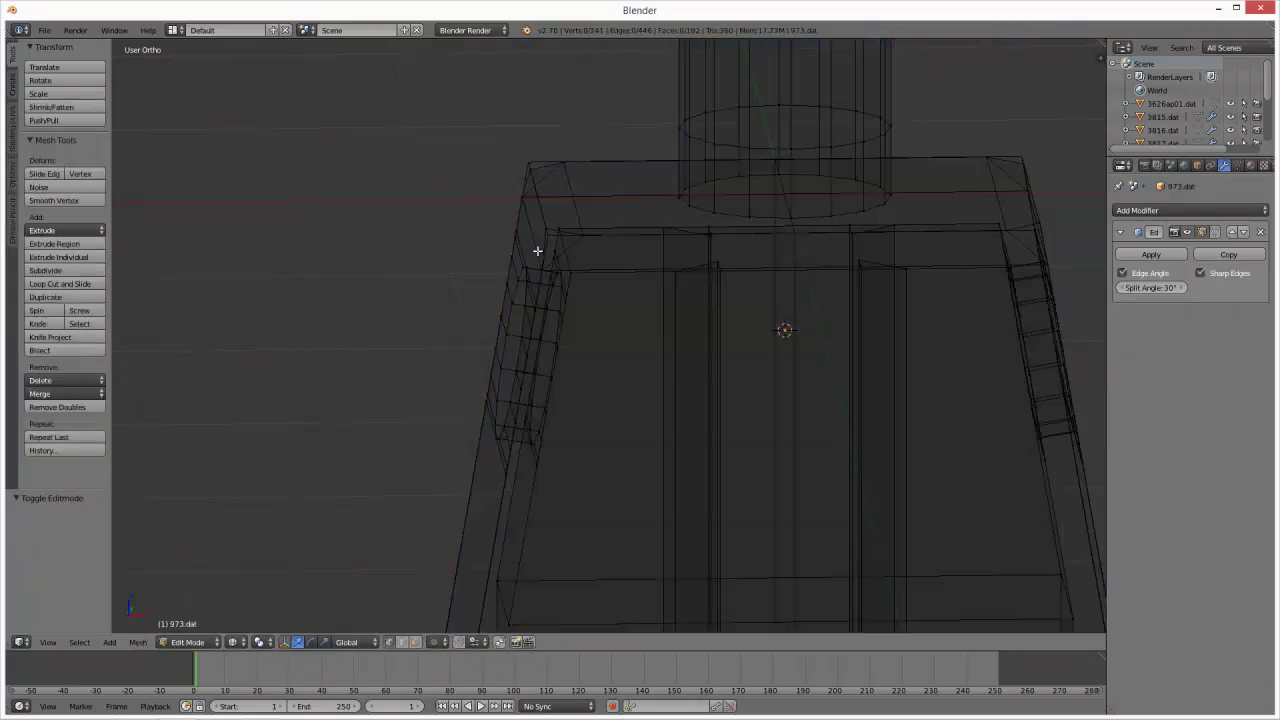
key("a")
key("a")
key("z")
key("z")
mouse_move(623, 283)
middle_mouse_down()
mouse_move(617, 266)
mouse_move(638, 274)
middle_mouse_up()
key("z")
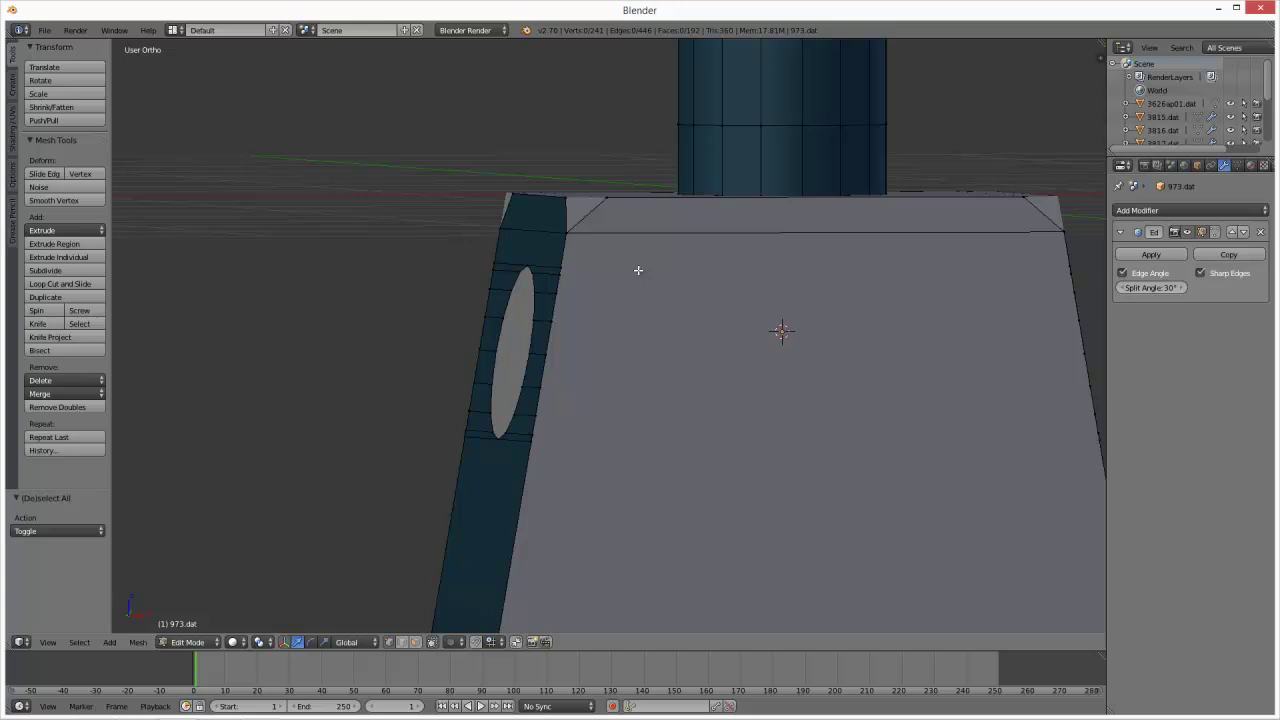
key("Tab")
key("z")
key("z")
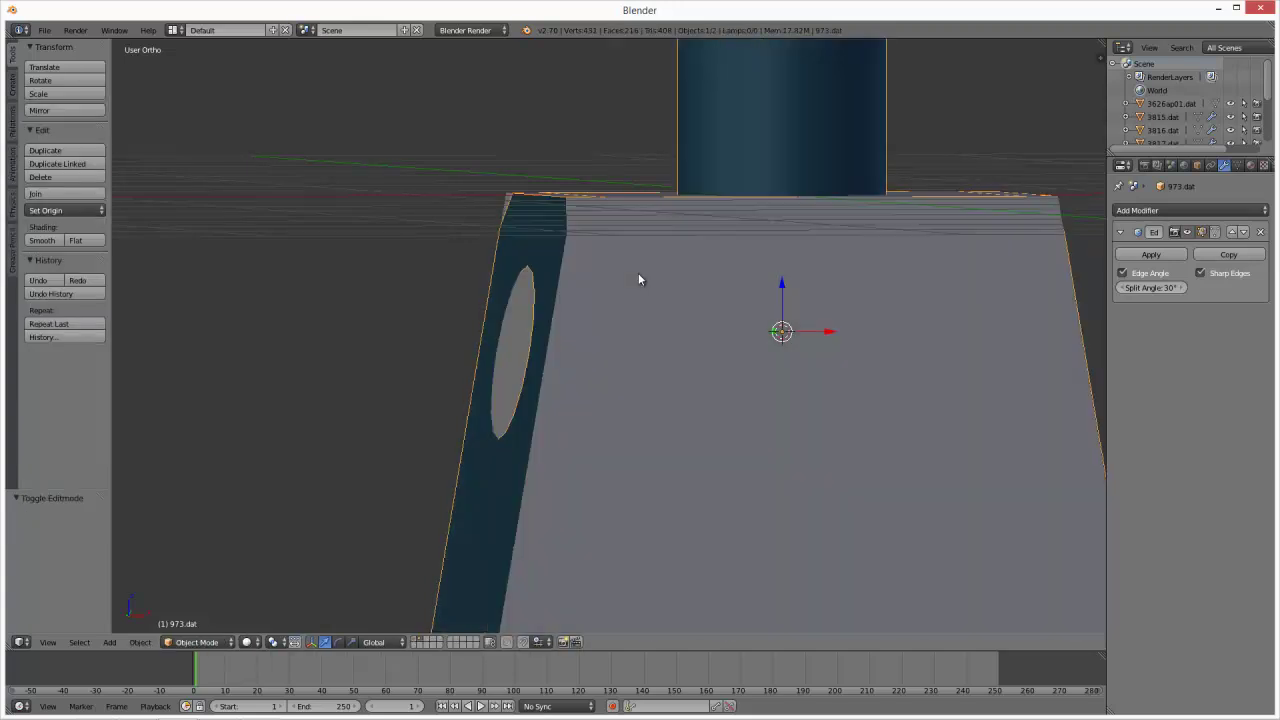
- Return to the front view and open the mirrored cube for mesh editing
key("KP_1")
key("z")
key("z")
right_click(588, 222)
key("Tab")
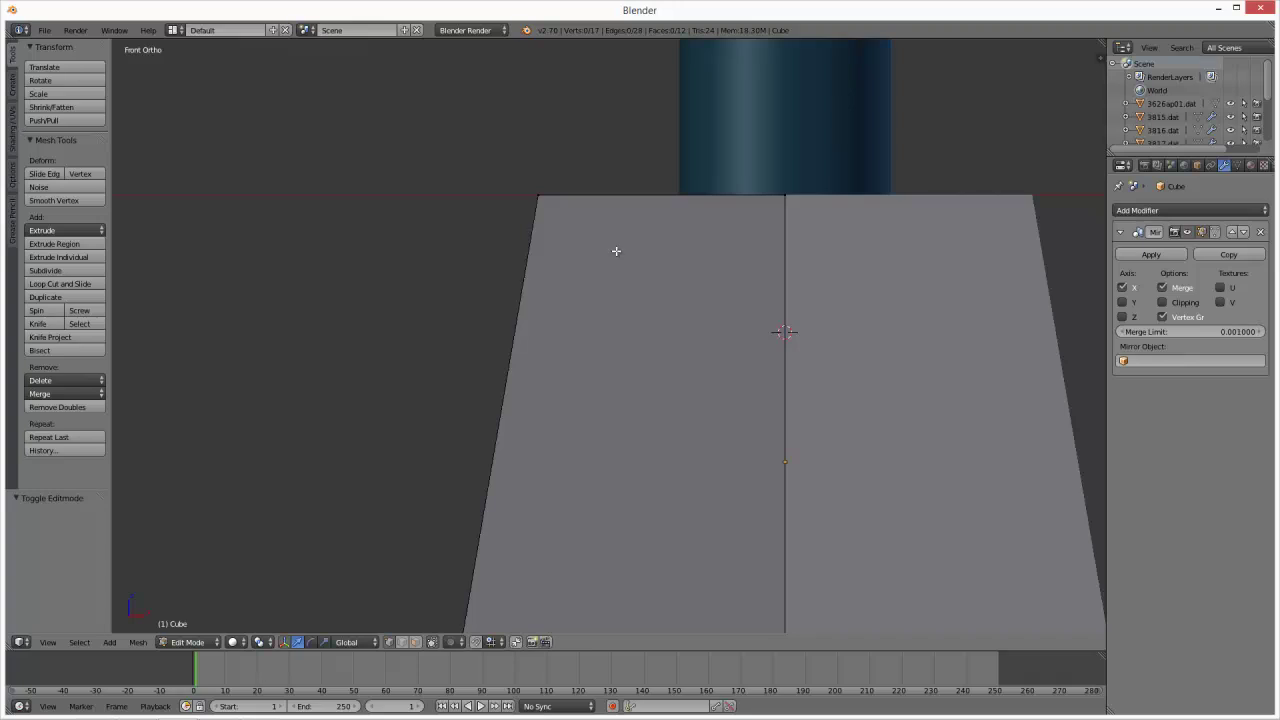
key("ctrl+r")
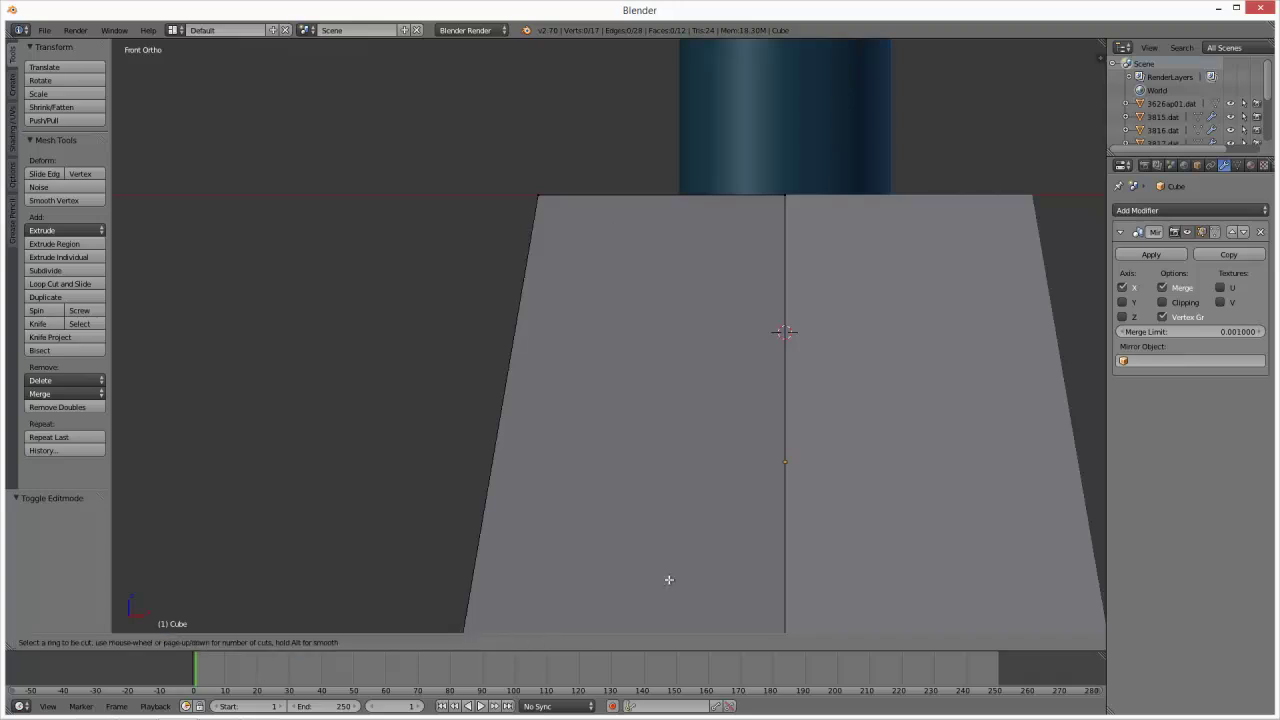
left_click(634, 422)
right_click(634, 422)
- Add a horizontal loop cut through the cube and slide it up to the shoulder bevel's lower corner, at about 0.87
key("z")
scroll(635, 423, "down", 4)
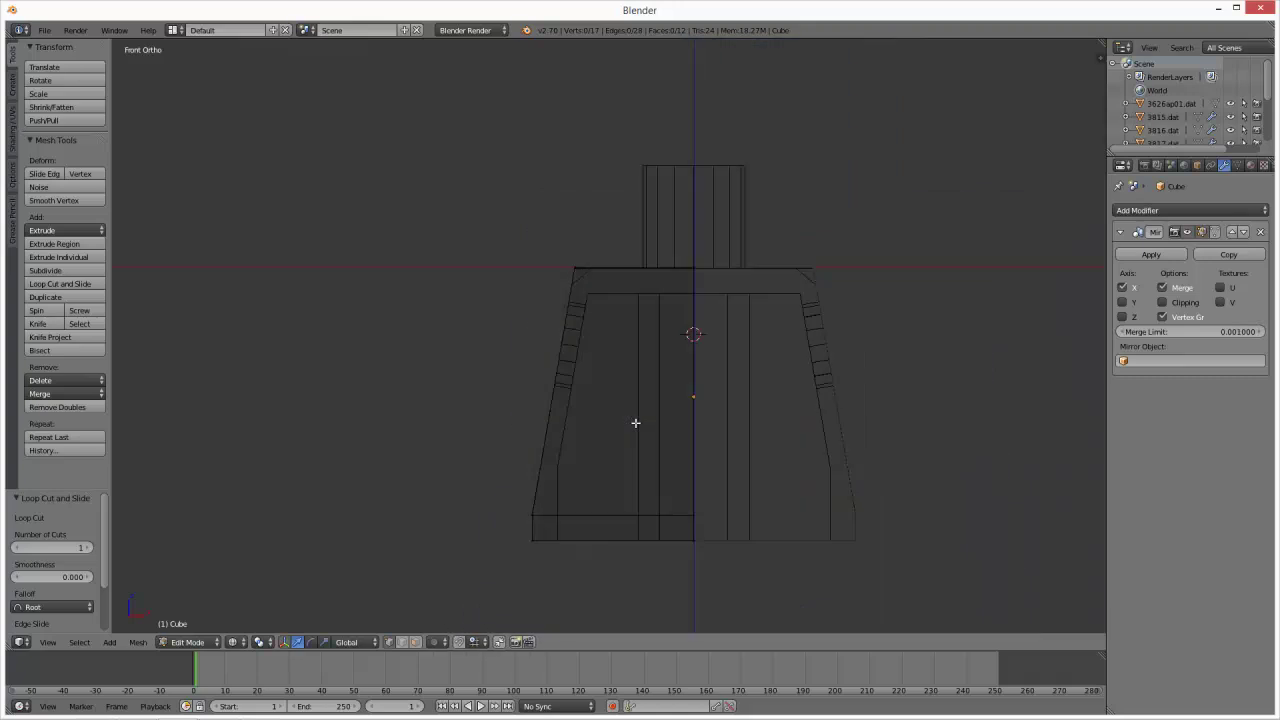
key("ctrl+r")
left_click(572, 392)
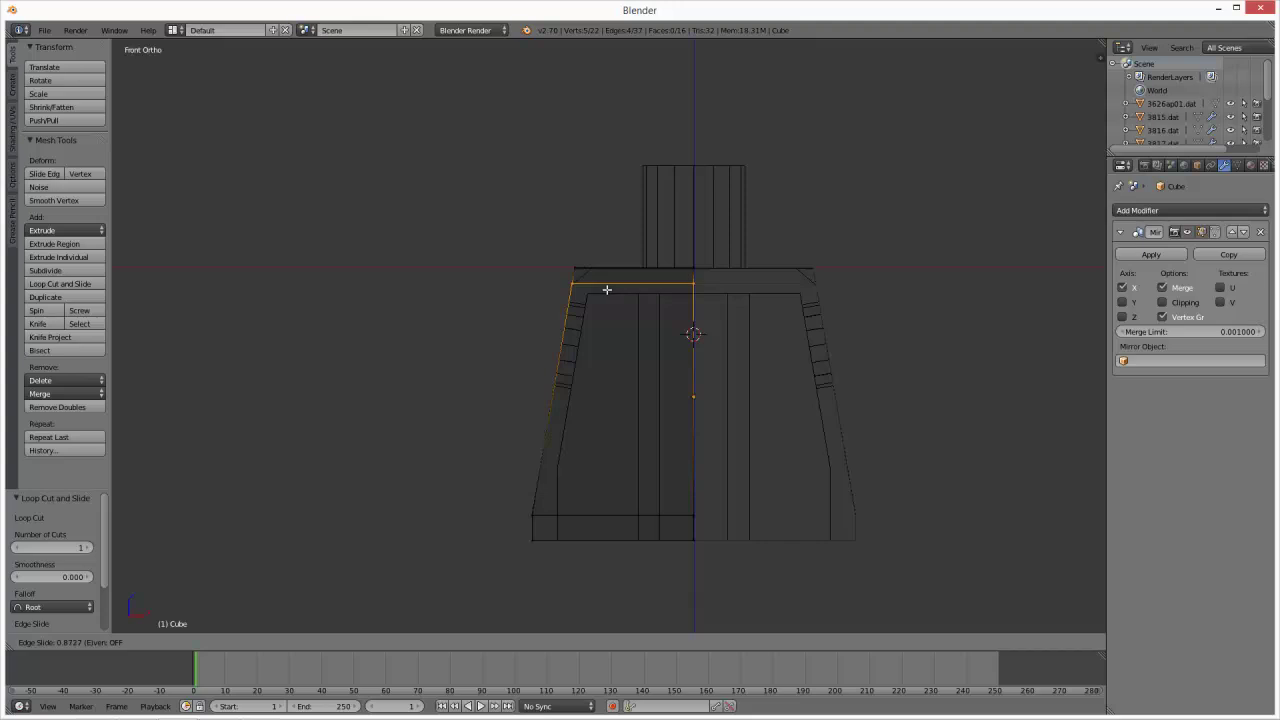
left_click(606, 289)
scroll(602, 280, "up", 4)
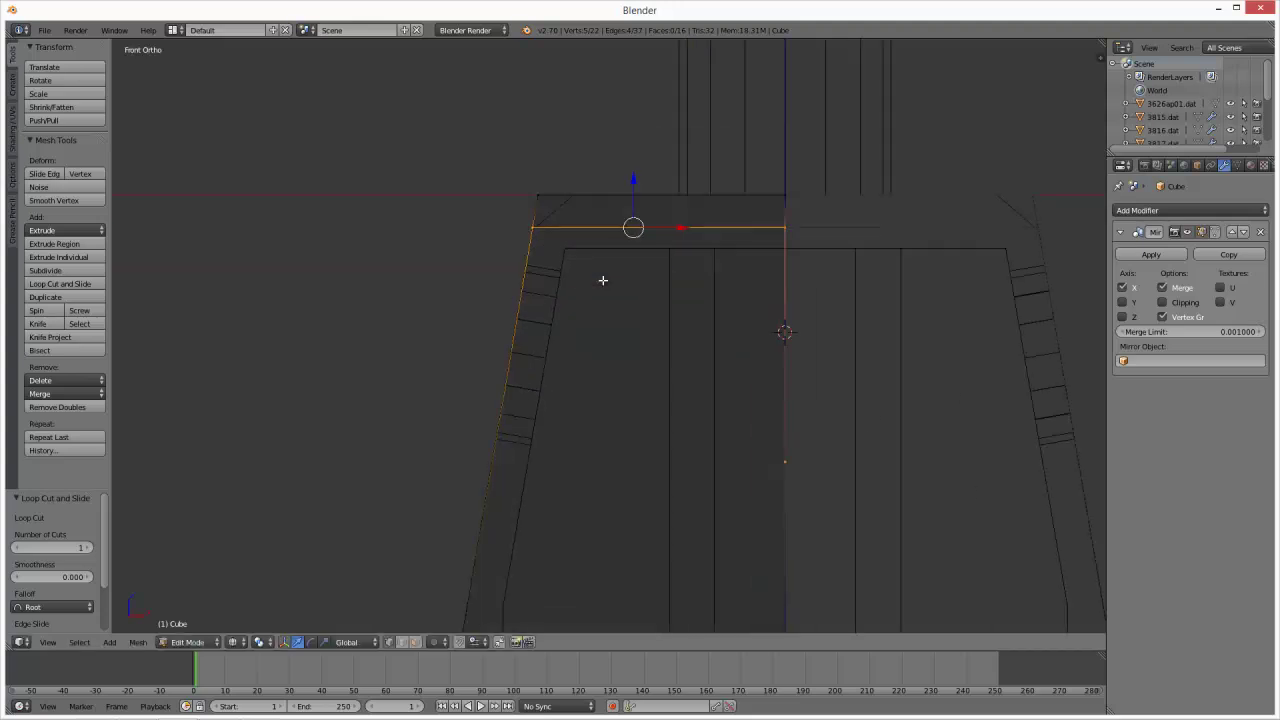
- Add a vertical loop cut down the slanted side and slide it to the inner edge of one shoulder bevel, at about -0.61
key("KP_7")
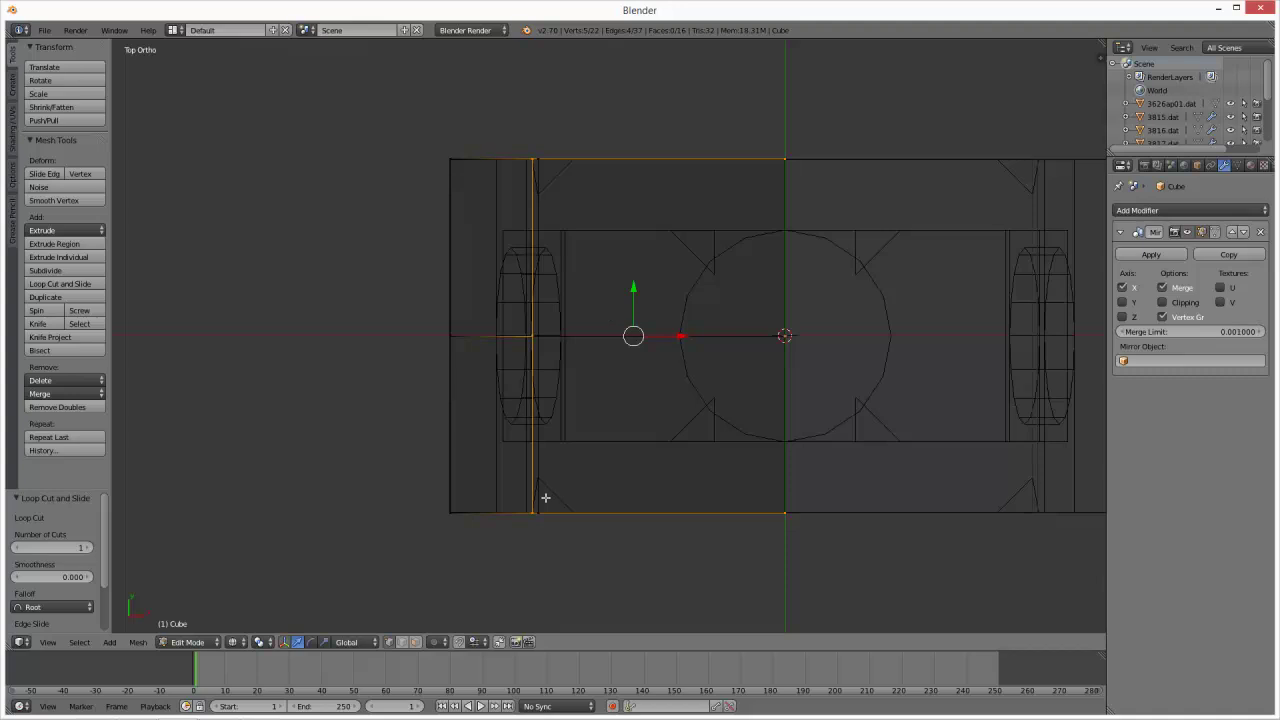
key("a")
key("shift+d")
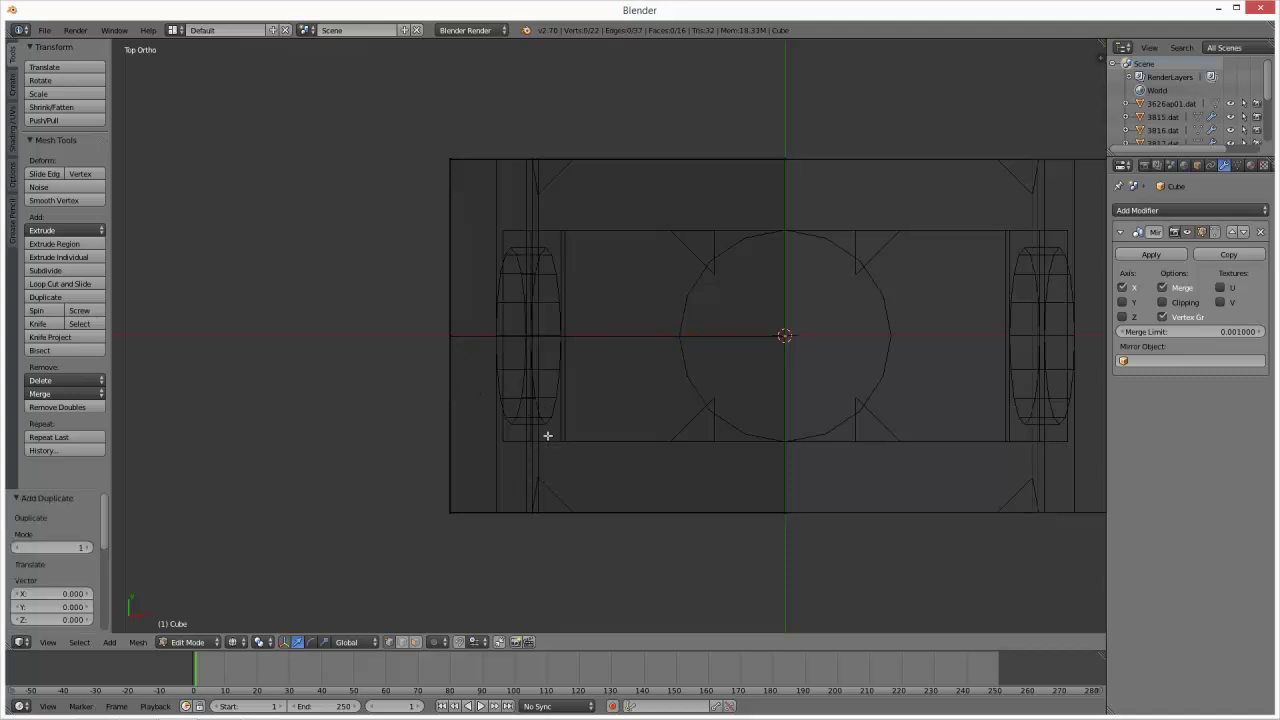
mouse_move(530, 522)
middle_mouse_down()
mouse_move(651, 486)
mouse_move(568, 361)
middle_mouse_up()
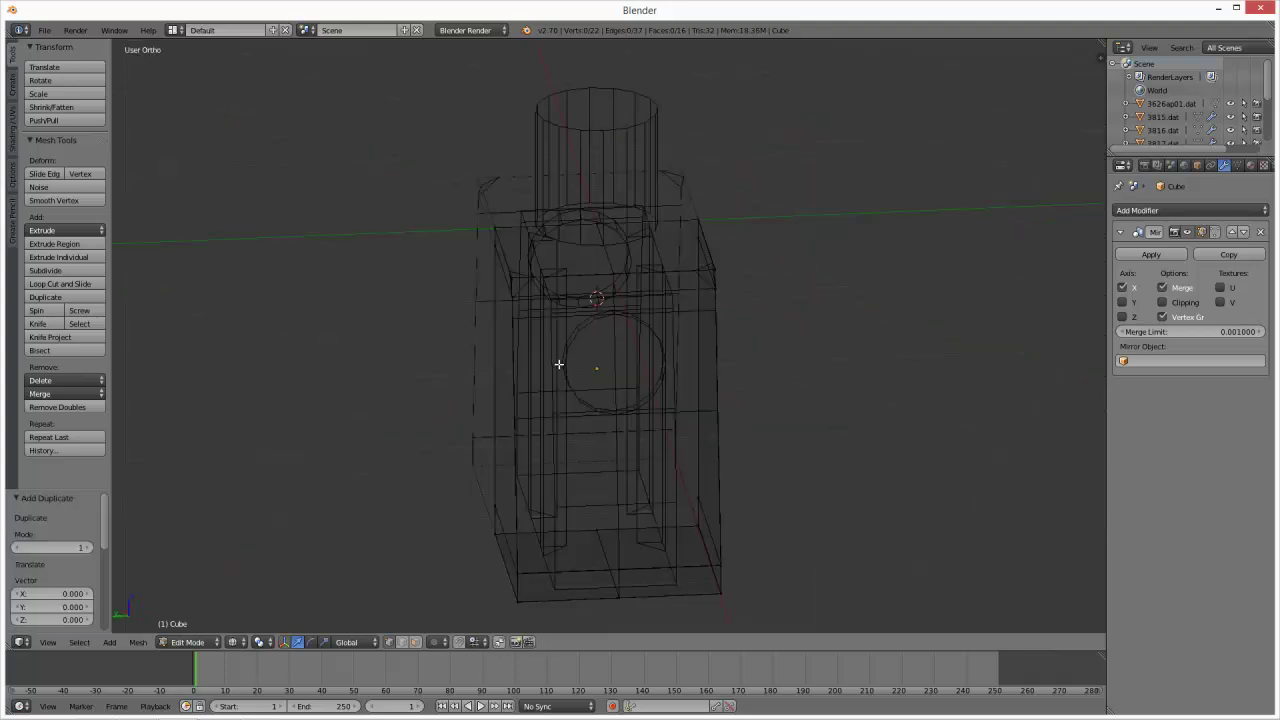
key("ctrl+r")
left_click(555, 298)
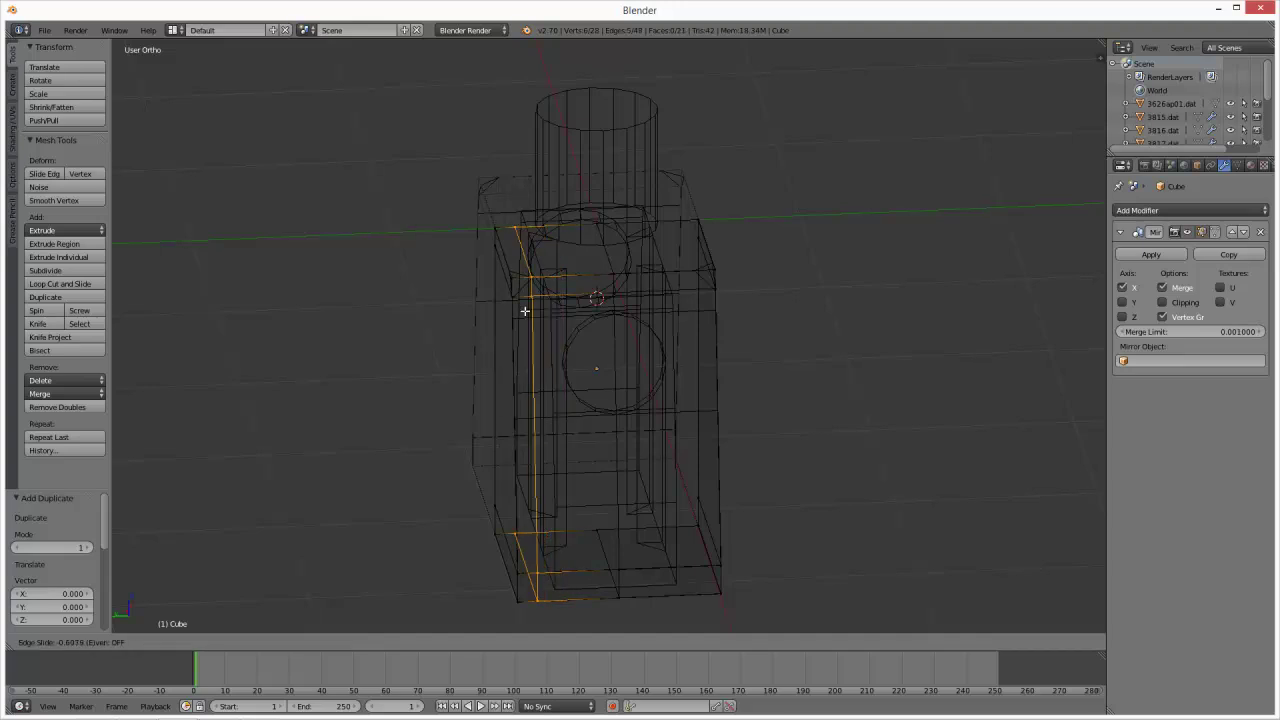
left_click(525, 311)
key("z")
scroll(600, 330, "up", 4)
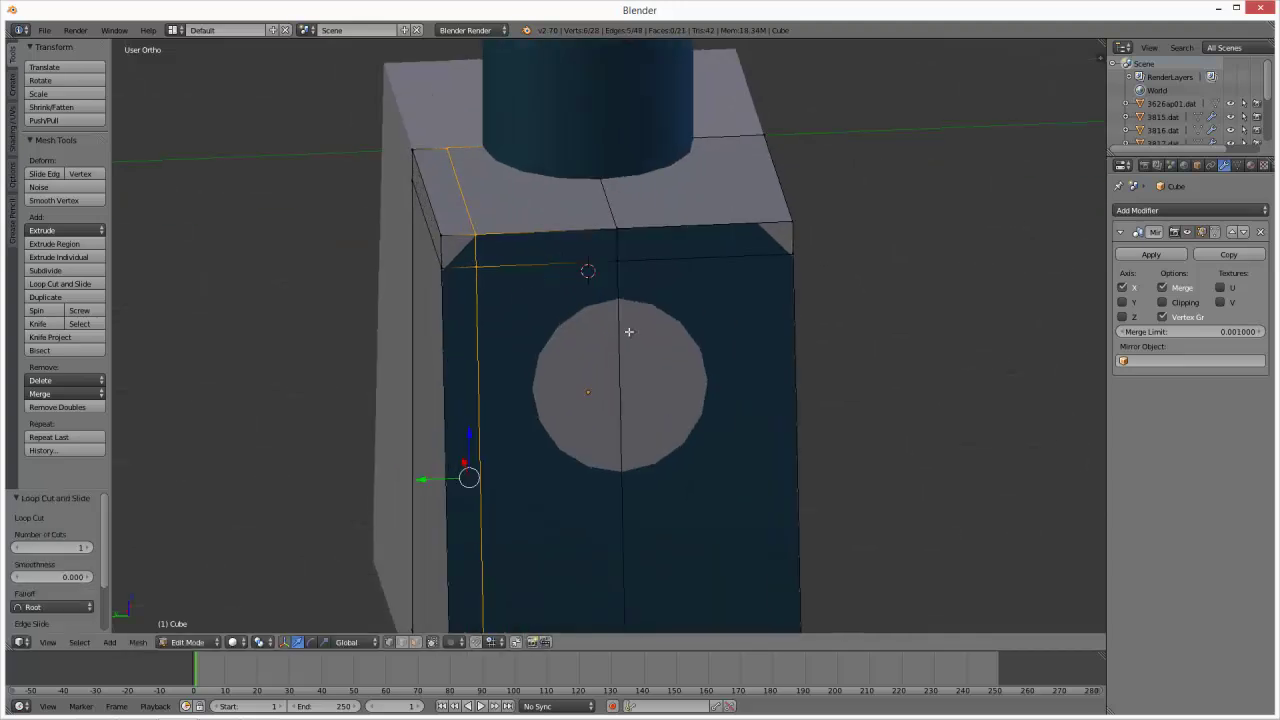
- Add a second vertical loop cut on the slanted side, slid to the opposite shoulder bevel at about 0.58
middle_click_drag(606, 330, 616, 332)
key("z")
key("z")
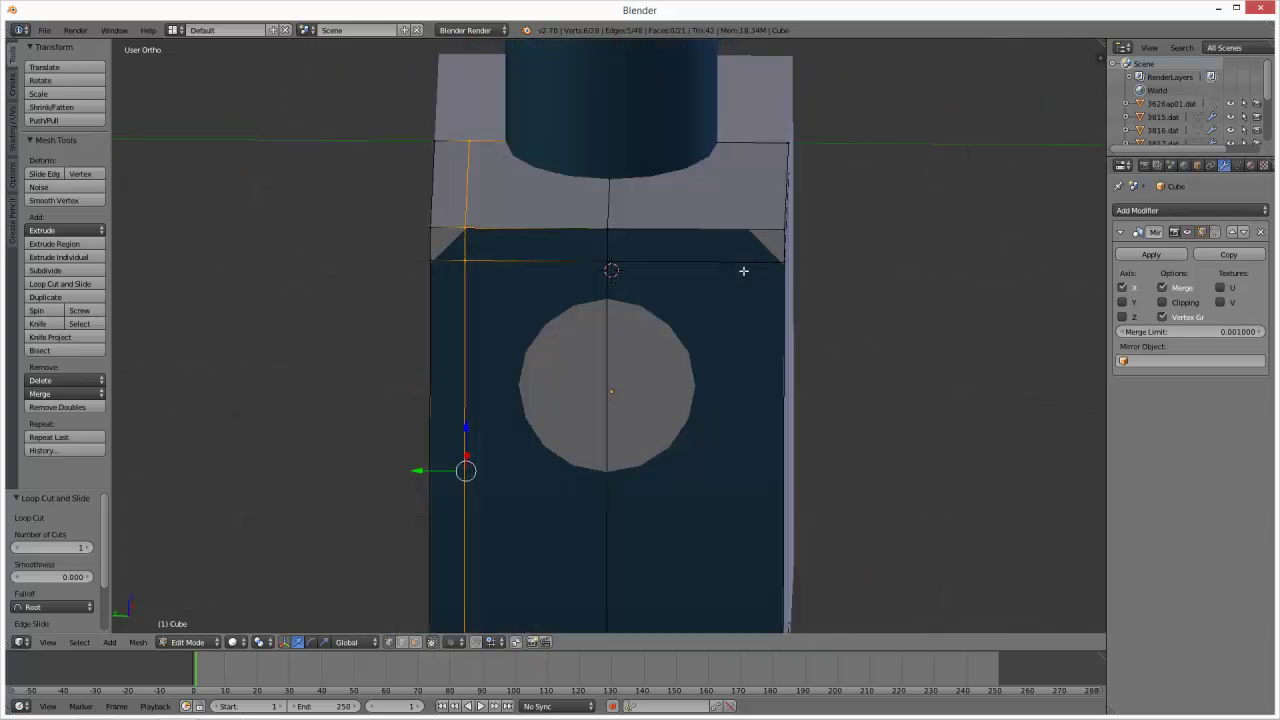
key("ctrl+f")
key("ctrl+r")
left_click(694, 251)
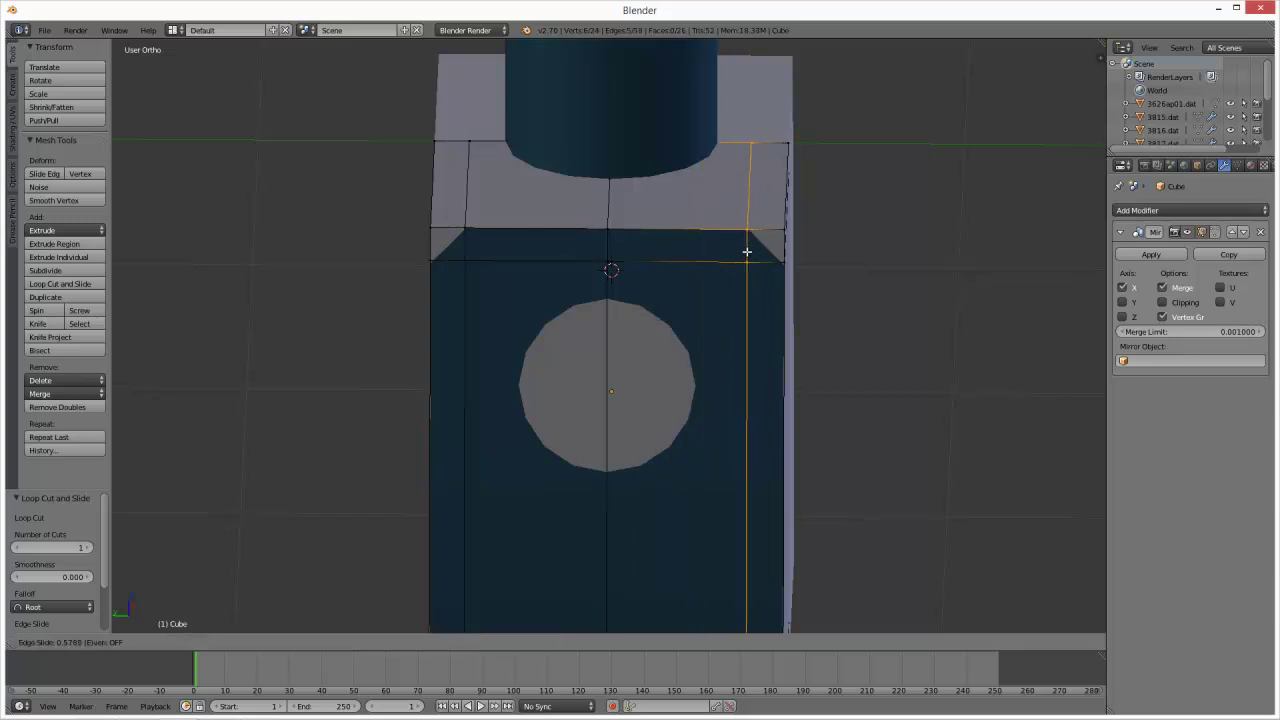
left_click(750, 259)
- Move the front and back outer top corner vertices inward along X by about 0.098 to form the shoulder bevels
key("KP_1")
key("z")
scroll(554, 151, "up", 2)
scroll(611, 242, "up", 2)
middle_click_drag(611, 242, 501, 192)
key("z")
right_click(628, 229)
right_click(479, 155, "shift")
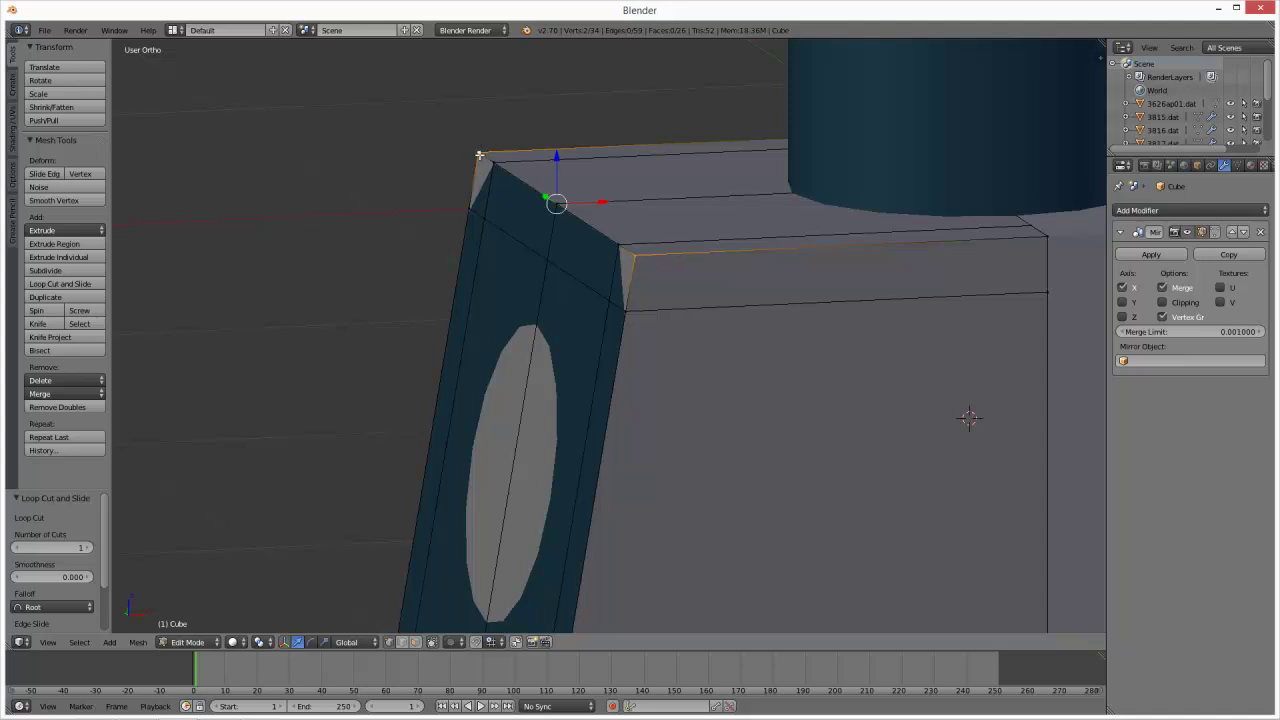
key("KP_1")
key("z")
scroll(571, 182, "up", 5)
mouse_move(565, 90)
middle_mouse_down("shift")
mouse_move(681, 320)
mouse_move(686, 361)
middle_mouse_up("shift")
key("g")
key("x")
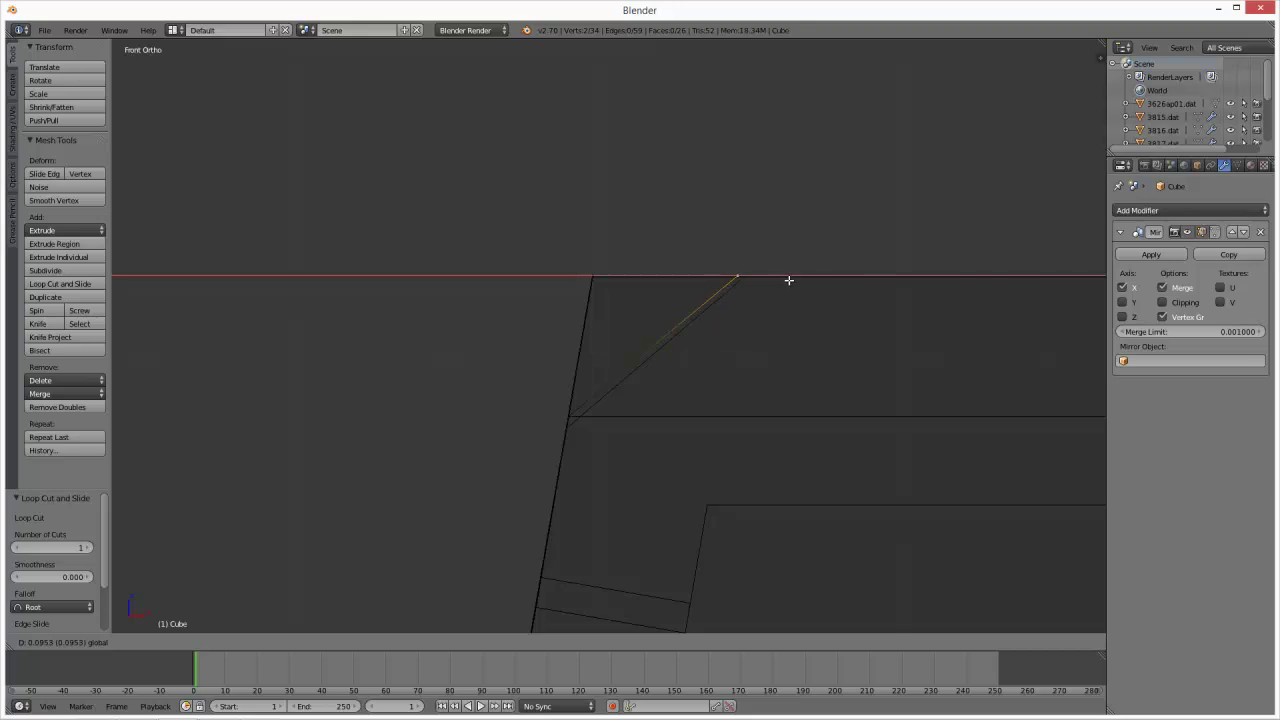
left_click(793, 281)
- Lower the bevels' bottom corner vertices along Z by about 0.007 and nudge them onto the original torso's slanted edge
right_click(569, 415)
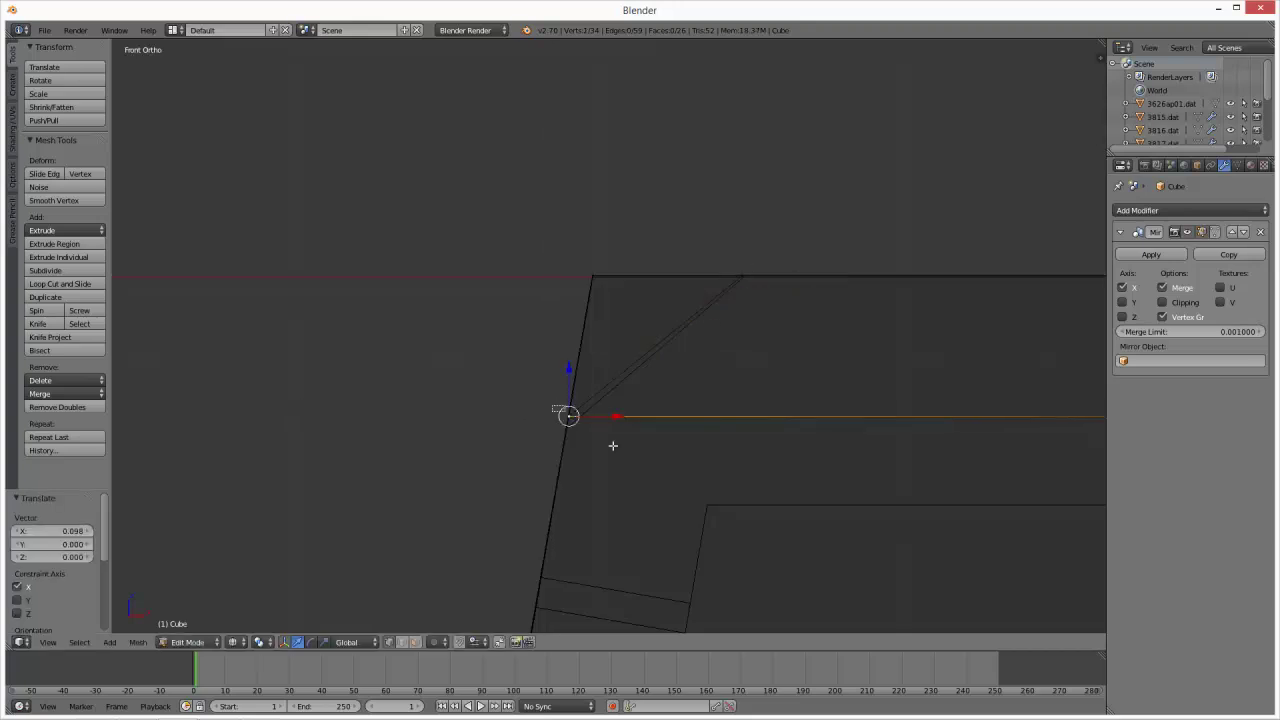
left_click_drag(567, 383, 567, 392)
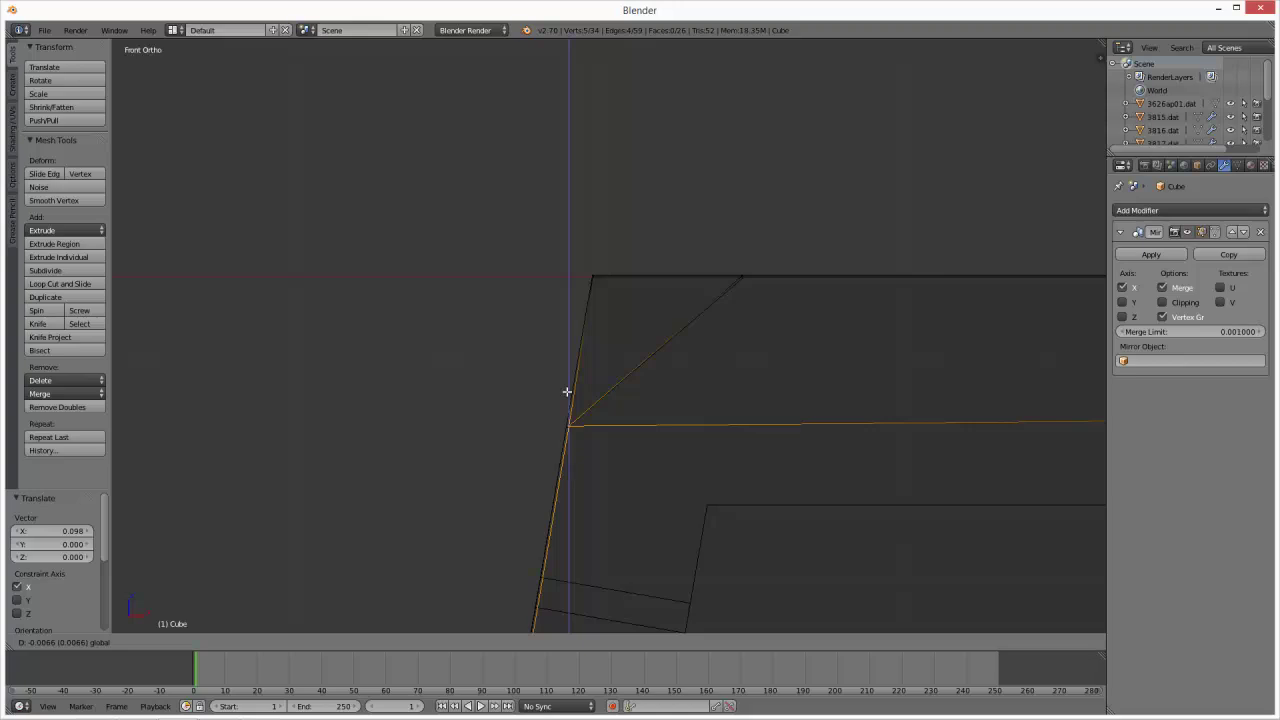
left_click(567, 392)
scroll(563, 471, "up", 4)
scroll(562, 440, "down", 4, "shift")
key("g")
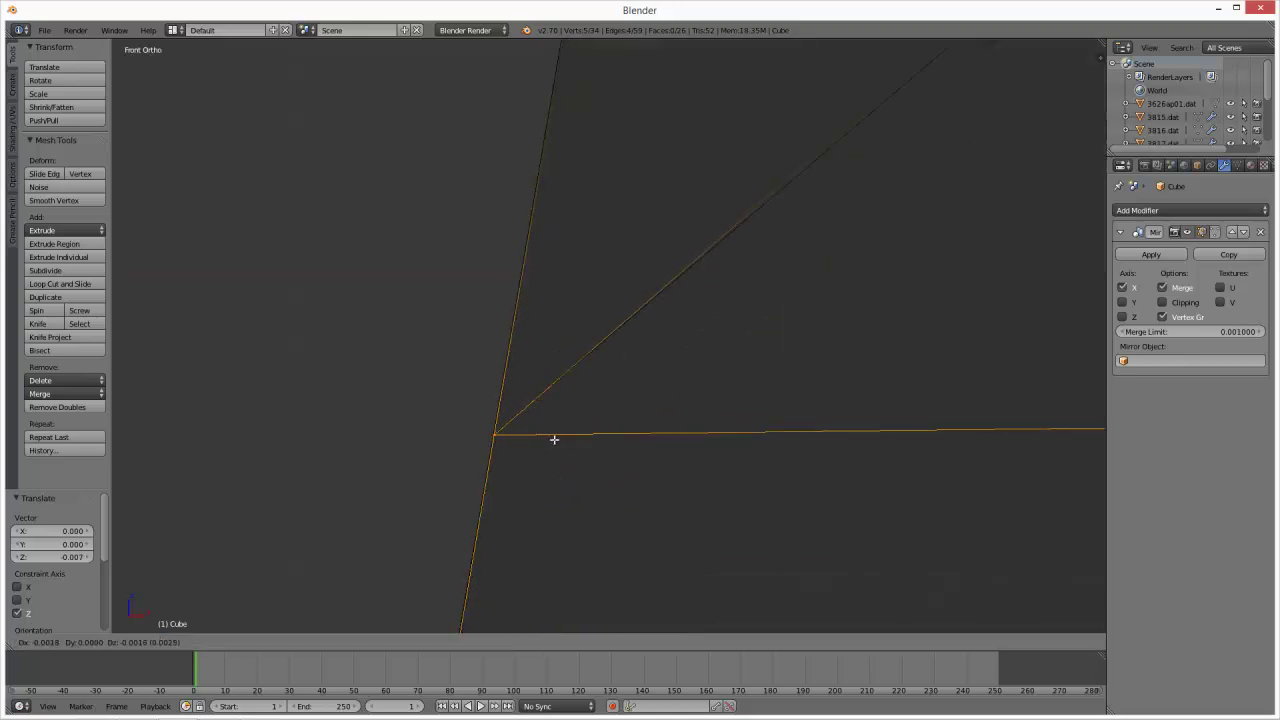
left_click(554, 439)
scroll(560, 420, "down", 2)
key("a")
left_click_drag(807, 113, 906, 169)
middle_click_drag(906, 169, 811, 143, "shift")
key("g")
right_click(748, 191)
middle_click_drag(748, 191, 751, 306)
- Compare the cube's bevelled shoulder corners with the original torso 973.dat in object mode, selecting each mesh in turn
key("Tab")
key("z")
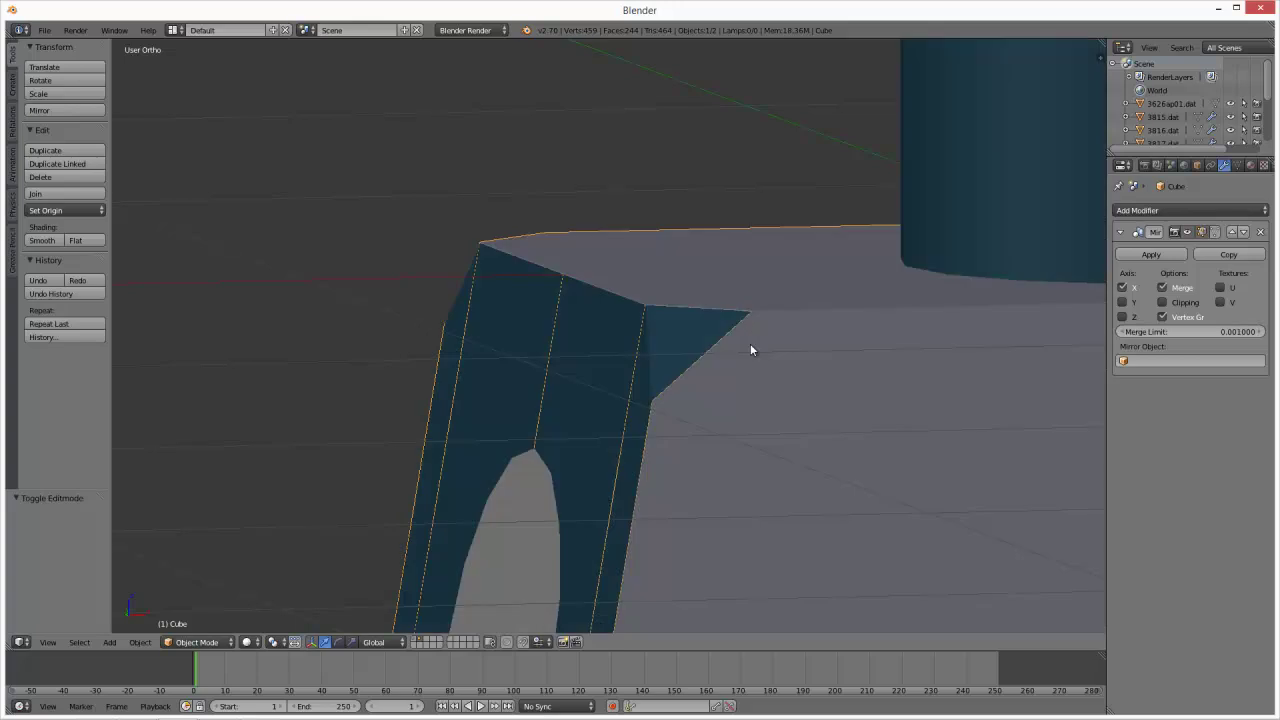
scroll(765, 352, "up", 2)
right_click(780, 381)
key("z")
key("z")
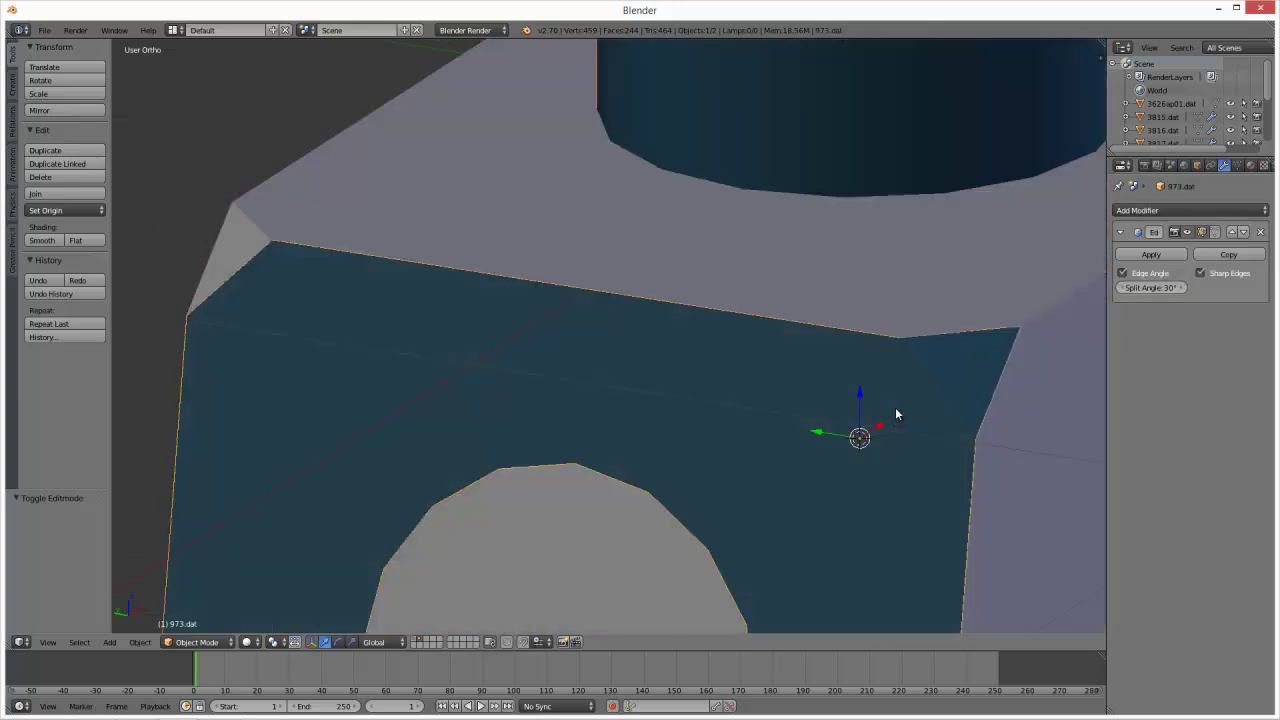
key("z")
key("z")
right_click(1048, 327)
key("z")
key("z")
key("g")
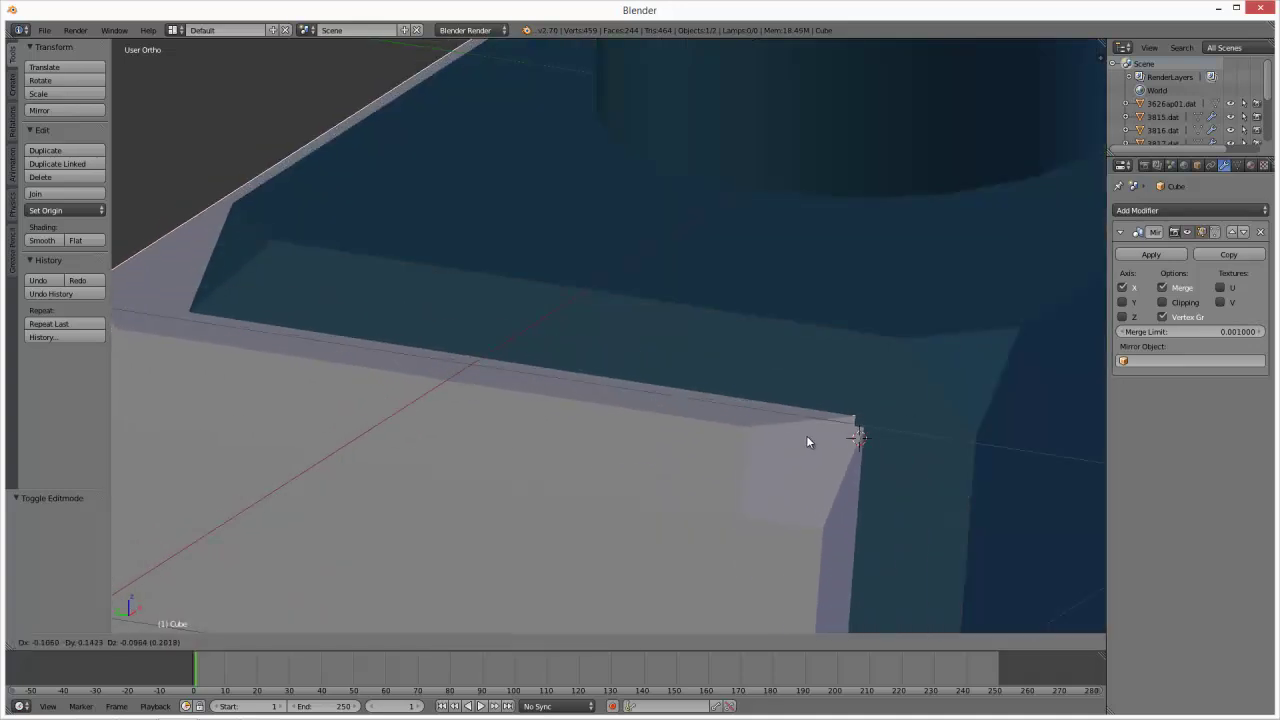
right_click(797, 435)
middle_click_drag(960, 410, 867, 477)
right_click(922, 428)
key("g")
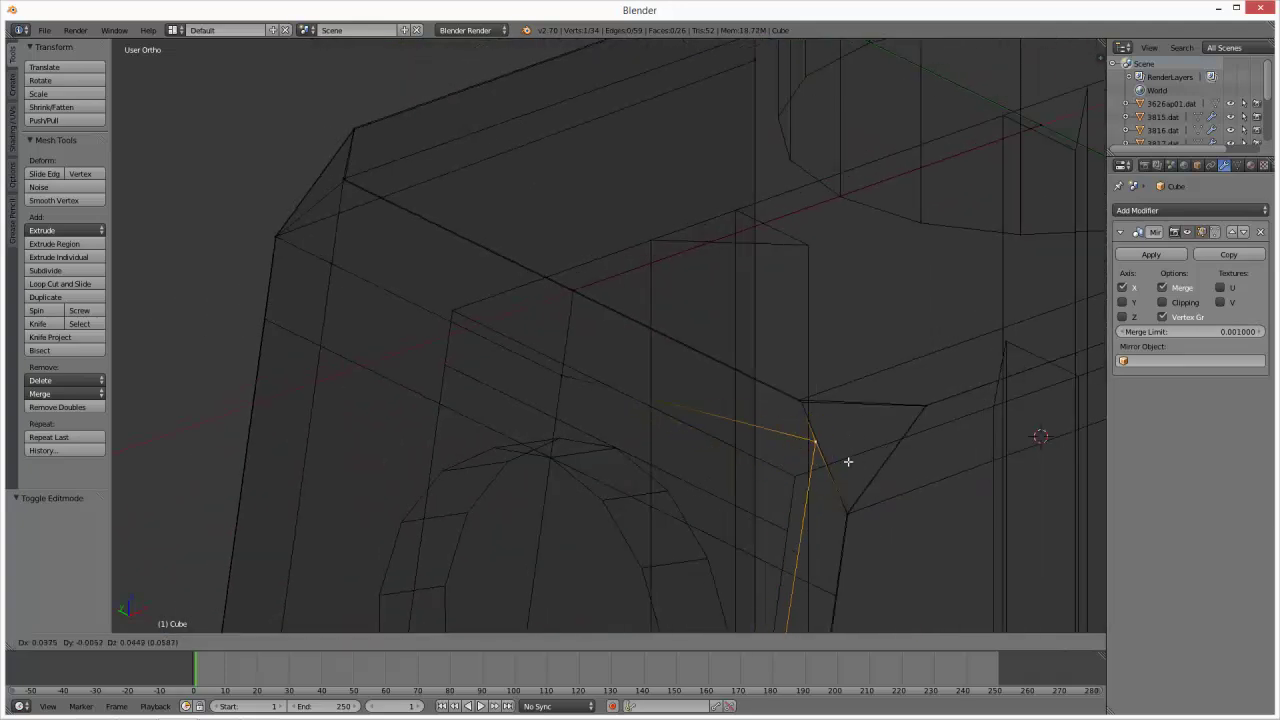
right_click(831, 476)
key("z")
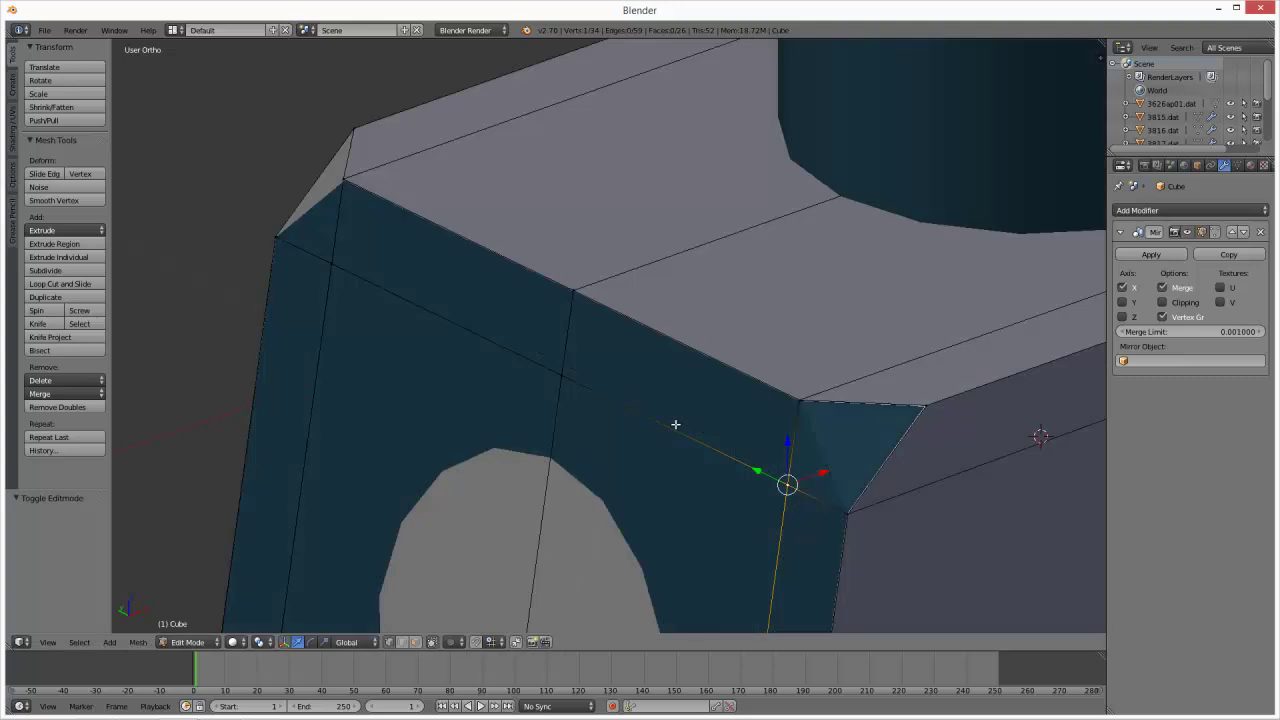
key("Tab")
middle_click_drag(900, 452, 741, 435)
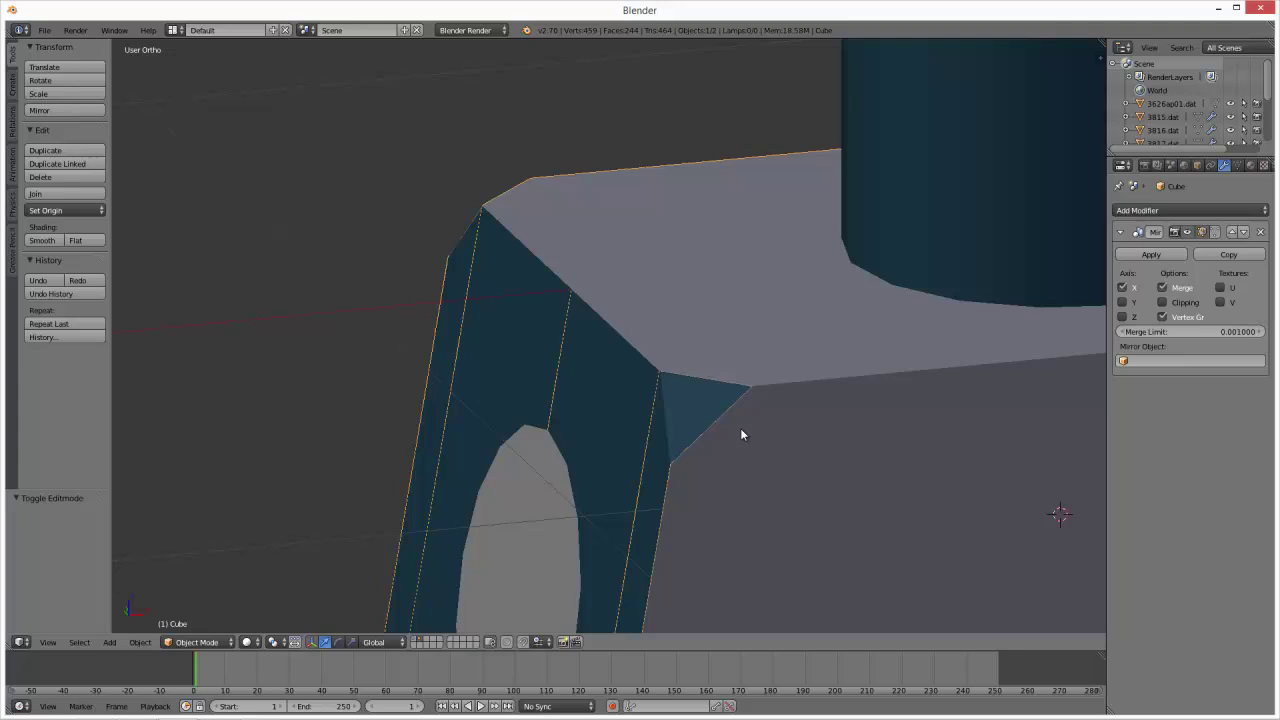
- Move the original torso 973.dat to the third layer
key("z")
right_click(688, 412)
key("z")
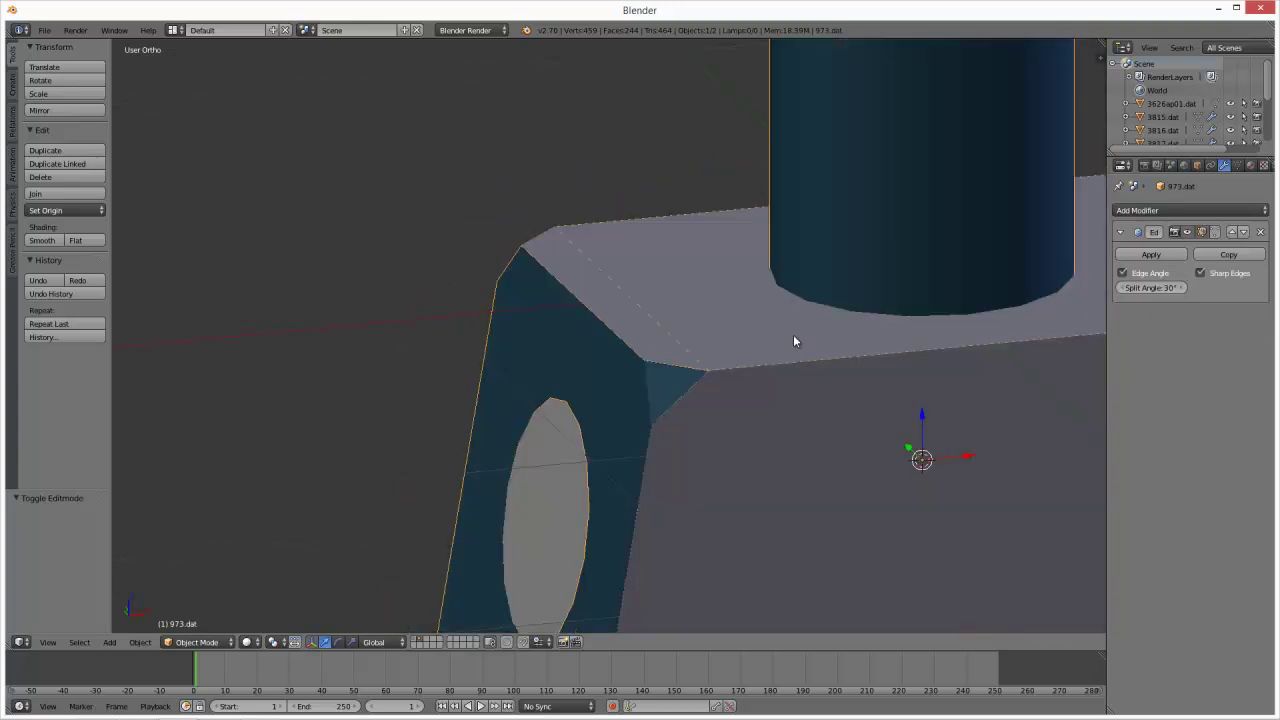
key("r")
key("Escape")
key("m")
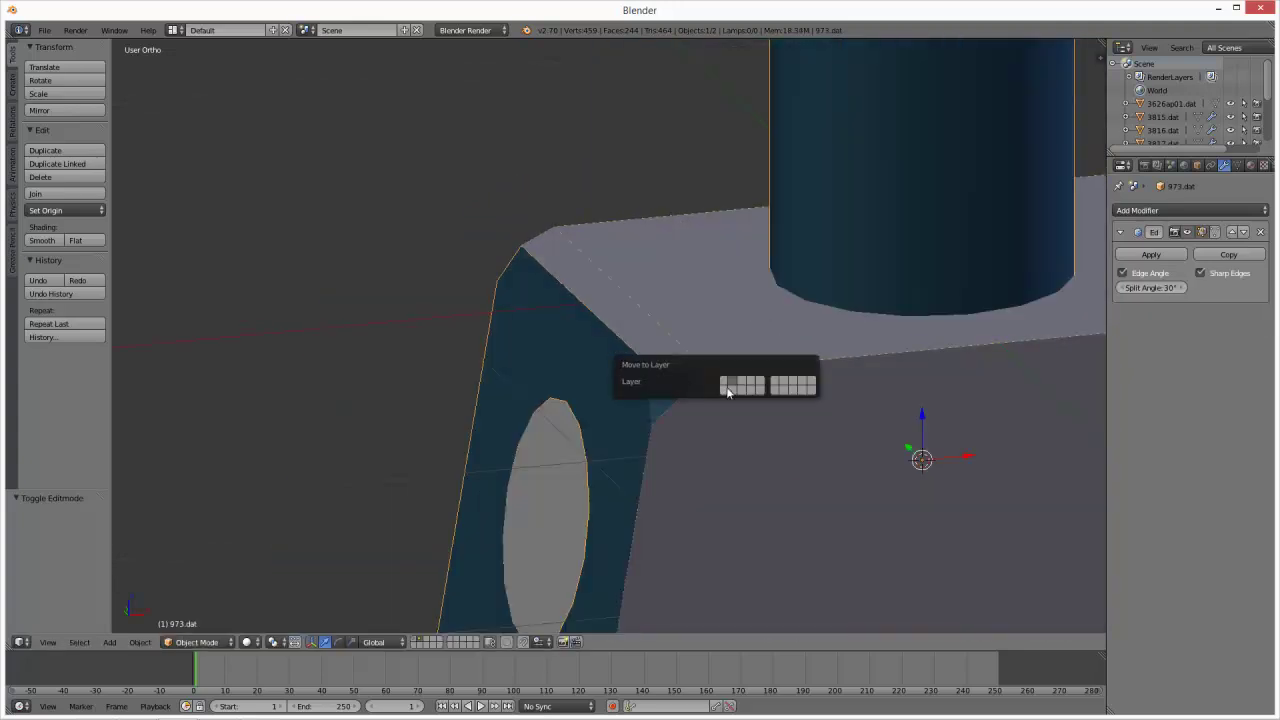
left_click(742, 386)
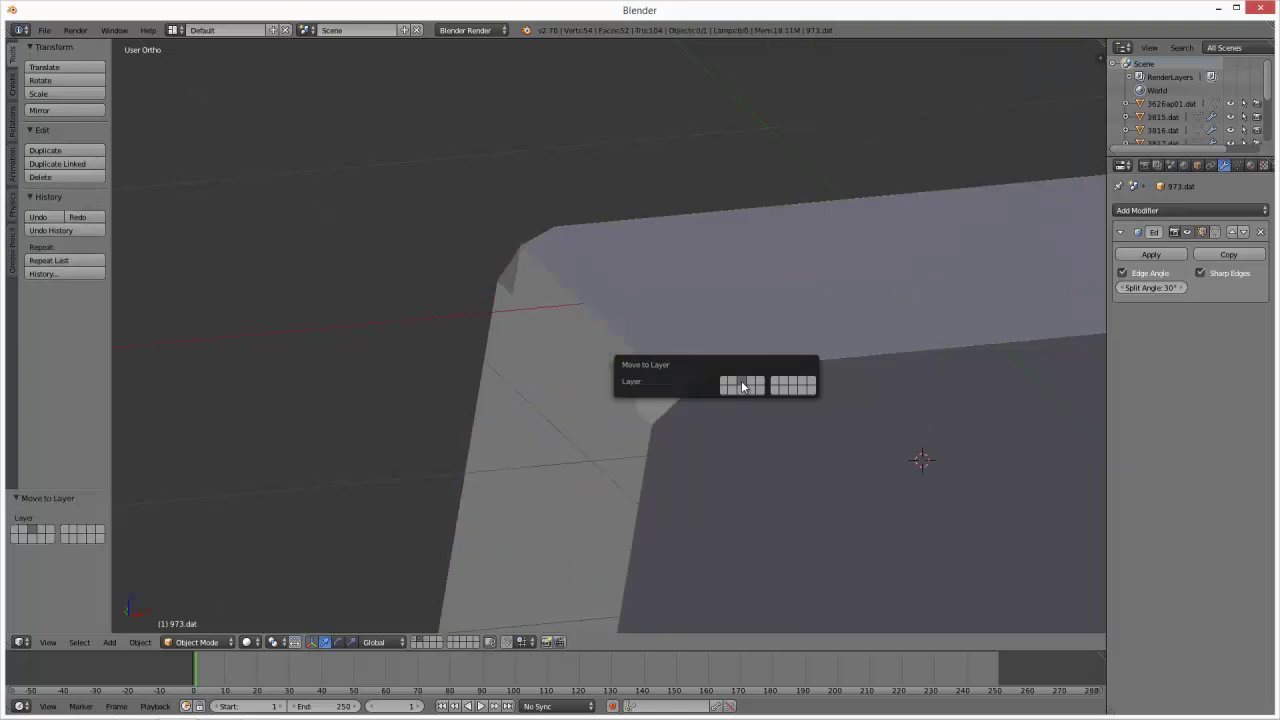
- Select the cube's two inner vertices just below the shoulder bevels on the slanted side, viewed from the right in wireframe
middle_click_drag(596, 441, 780, 436)
right_click(701, 395)
key("Tab")
right_click(407, 346)
right_click(814, 388, "shift")
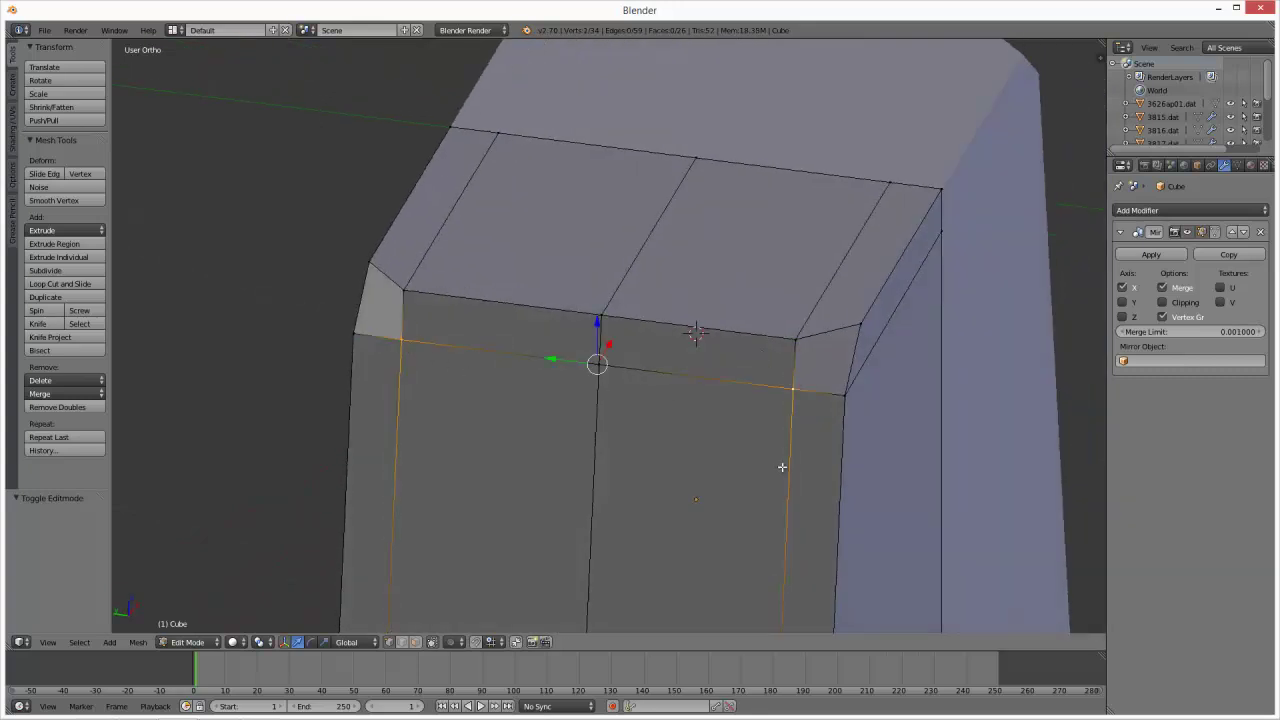
key("KP_1")
key("KP_3")
key("z")
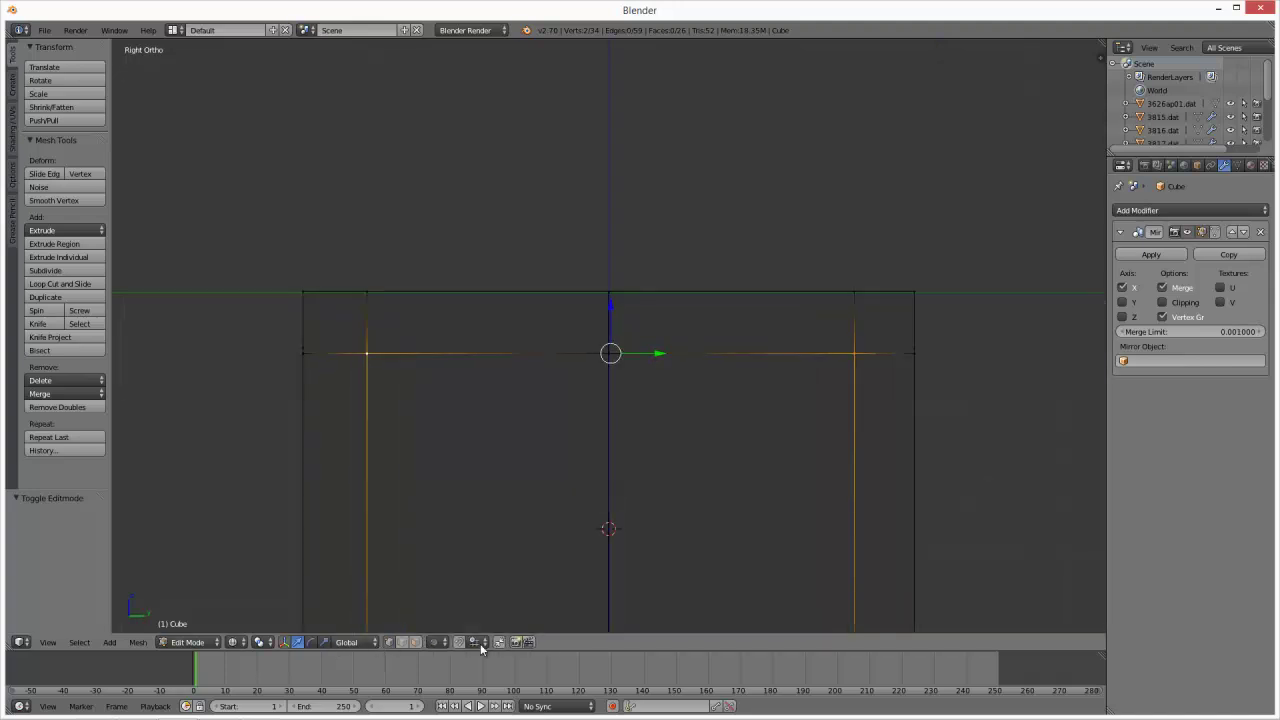
- Show the third layer together with the first and return to editing the cube's mesh
key("Tab")
left_click(433, 640, "shift")
key("z")
key("z")
key("Tab")
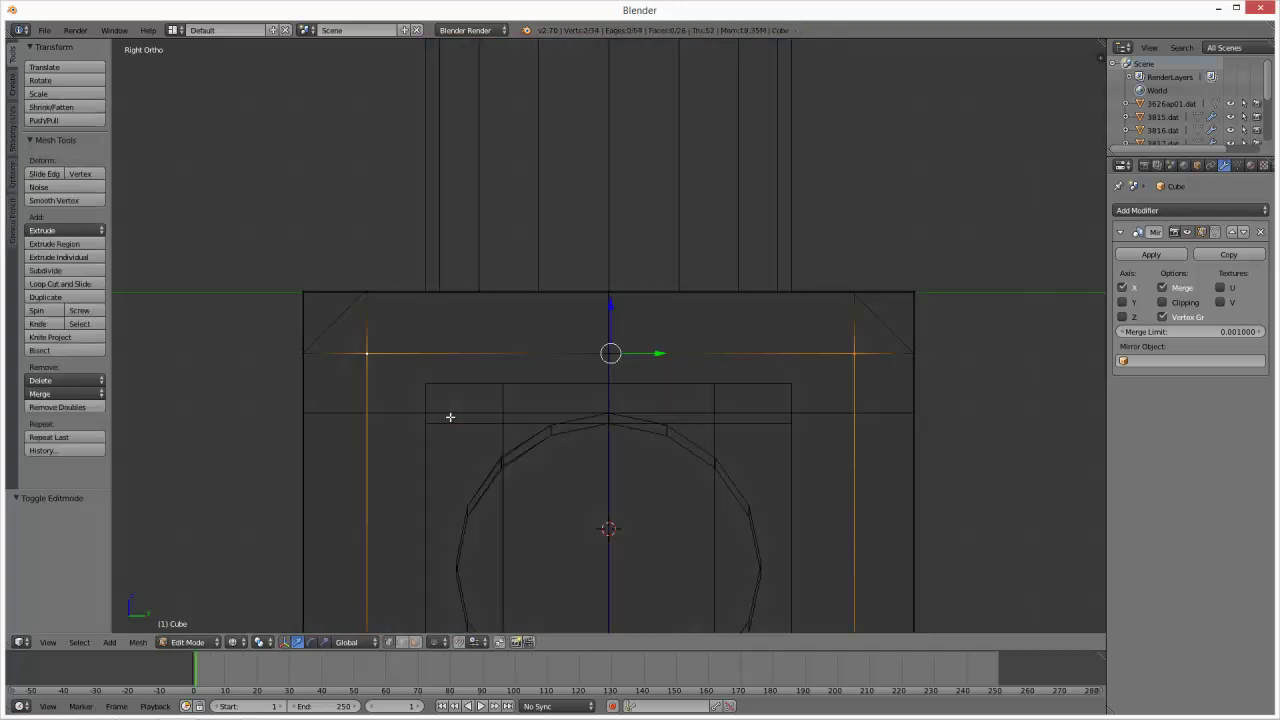
left_click_drag(608, 314, 612, 280)
right_click(612, 290)
left_click(601, 321)
left_click_drag(610, 325, 694, 357)
right_click(618, 317)
key("b")
key("s")
key("z")
key("y")
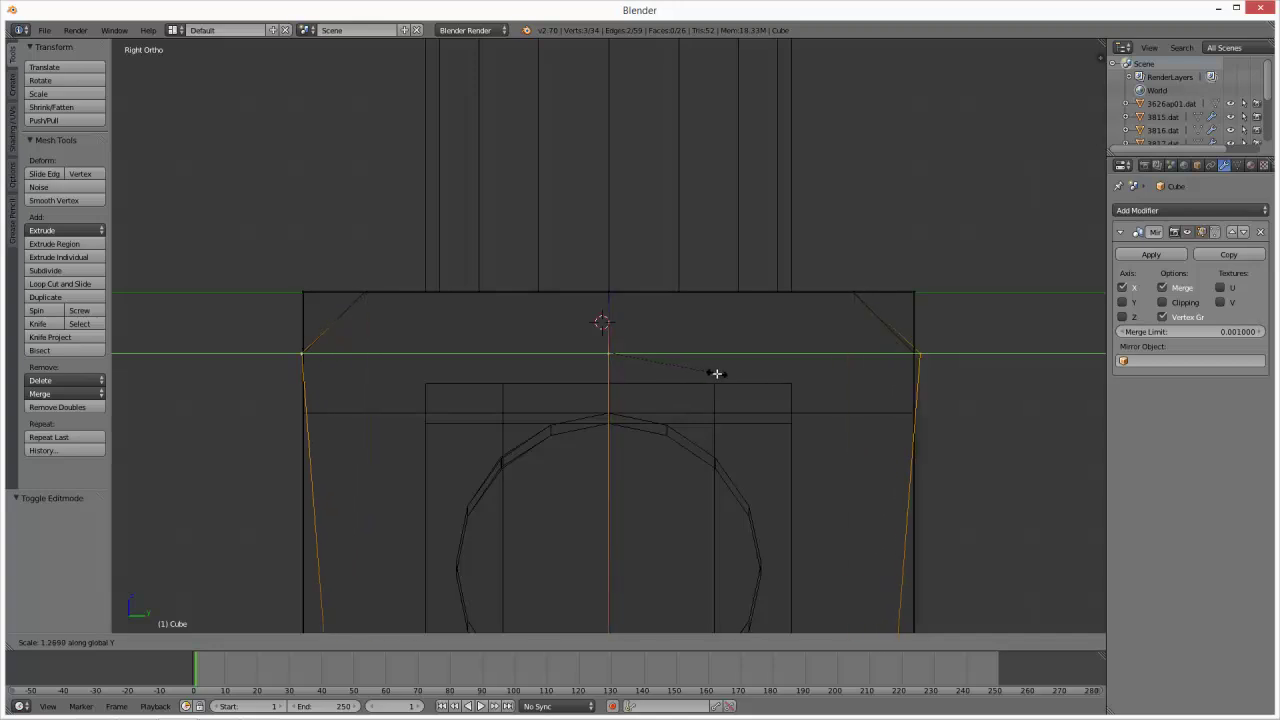
right_click(714, 366)
- Examine the original torso's edge layout around its shoulder and arm hole, and reopen the cube for mesh editing
mouse_move(714, 451)
middle_mouse_down("shift")
mouse_move(686, 424)
mouse_move(699, 437)
mouse_move(477, 449)
mouse_move(472, 369)
middle_mouse_up("shift")
key("z")
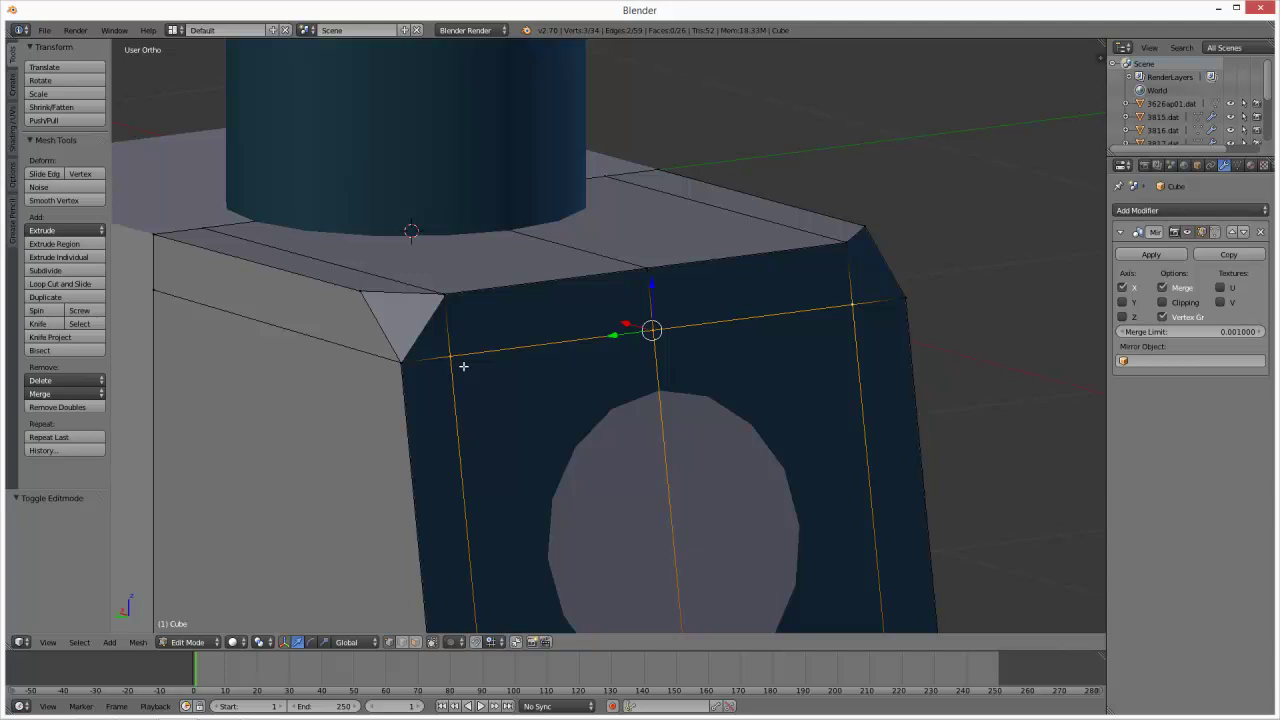
key("Tab")
right_click(514, 333)
key("Tab")
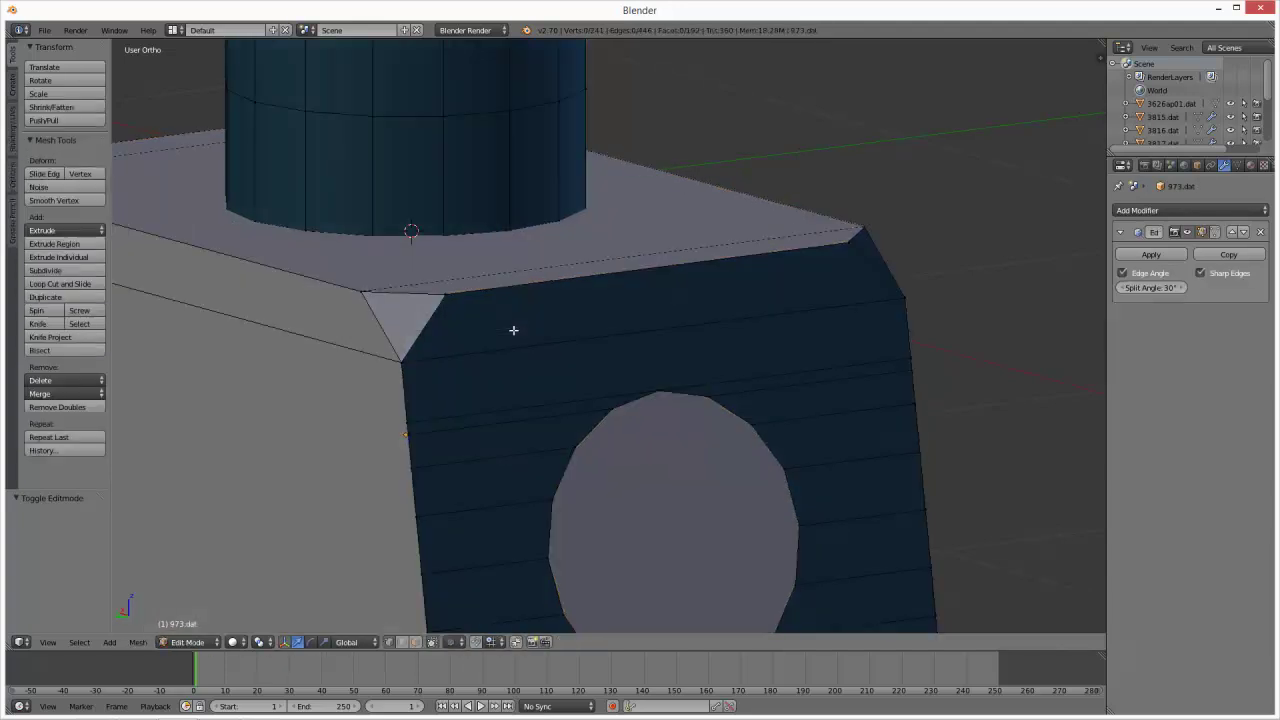
key("a")
key("a")
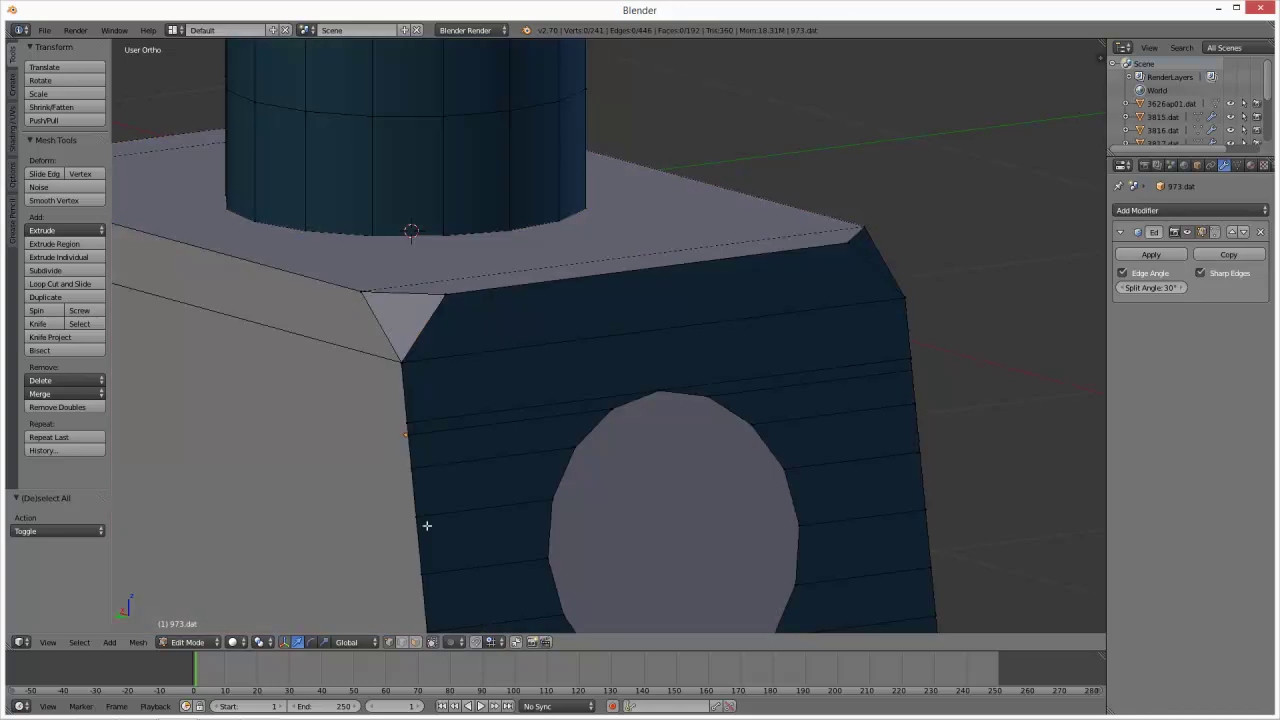
key("Tab")
right_click(429, 374)
key("Tab")
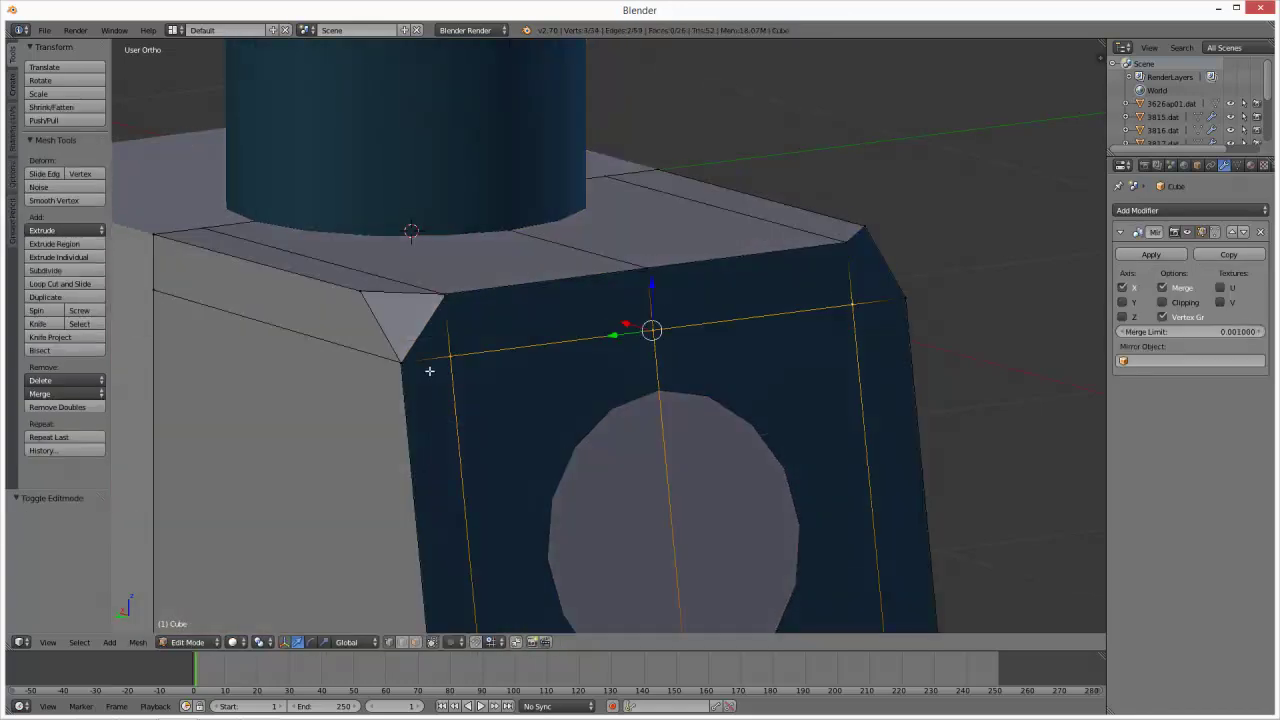
- Select the six inner vertices along the front and back inset edges of the cube's slanted side
key("z")
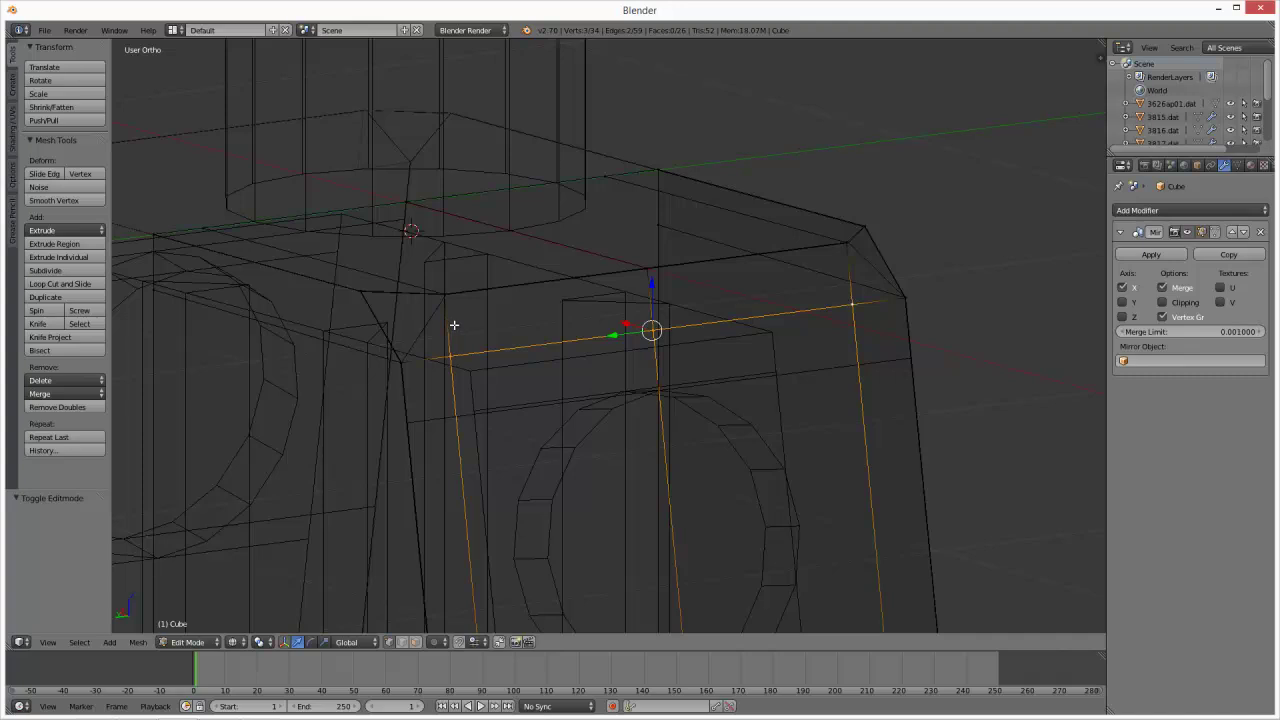
key("KP_4")
key("KP_4")
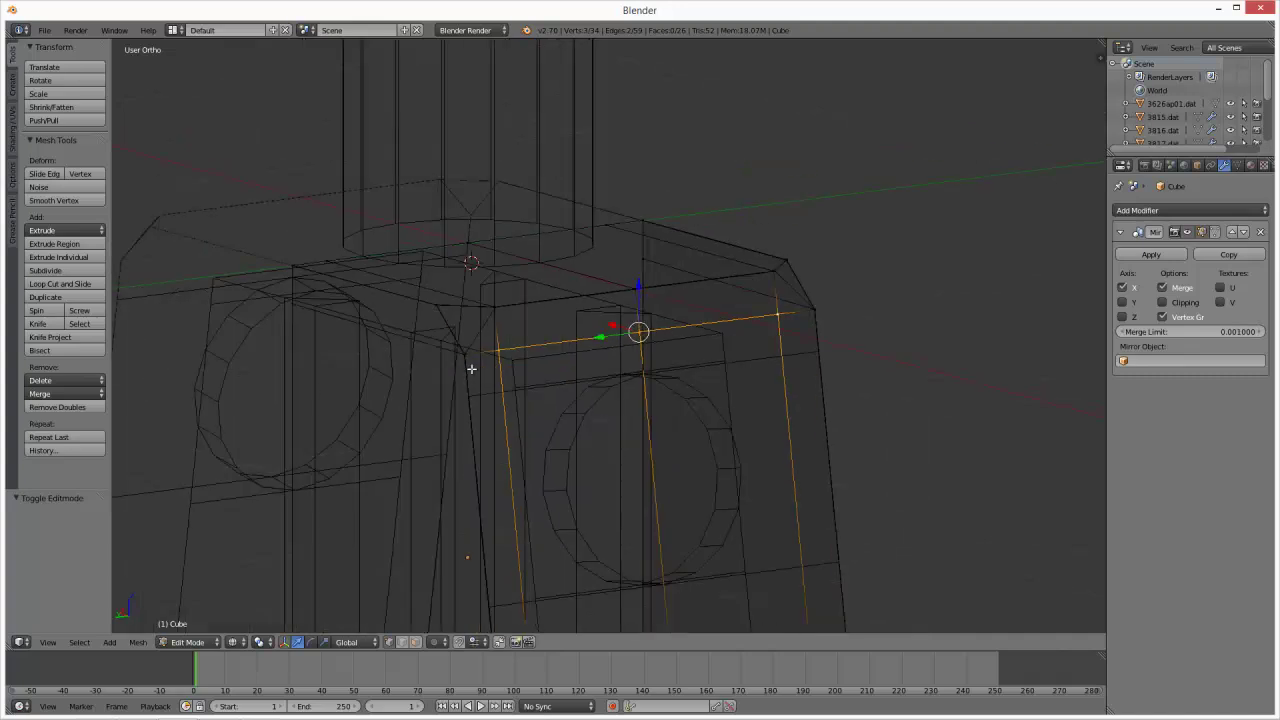
scroll(478, 362, "up", 2)
scroll(468, 346, "up", 2)
right_click(380, 362)
scroll(457, 266, "down", 2)
key("z")
scroll(517, 431, "down", 2)
right_click(578, 580, "shift")
right_click(733, 540, "shift")
right_click(715, 223, "shift")
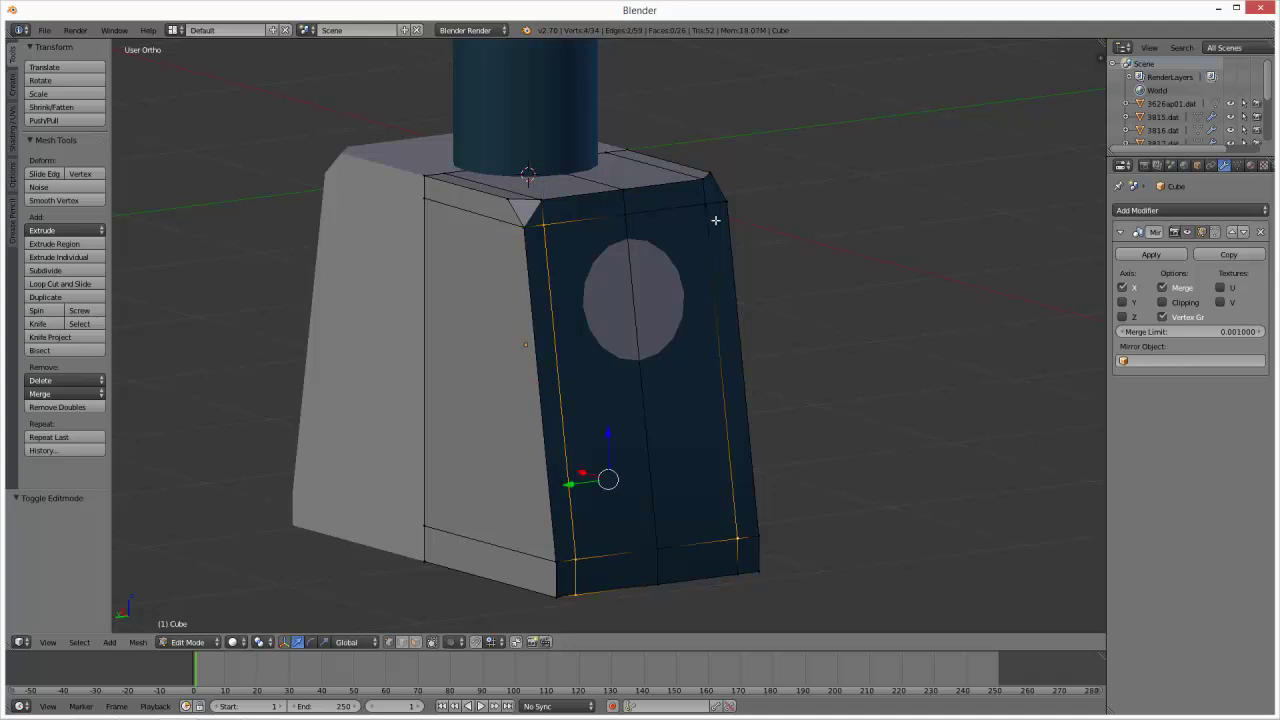
right_click(711, 205, "shift")
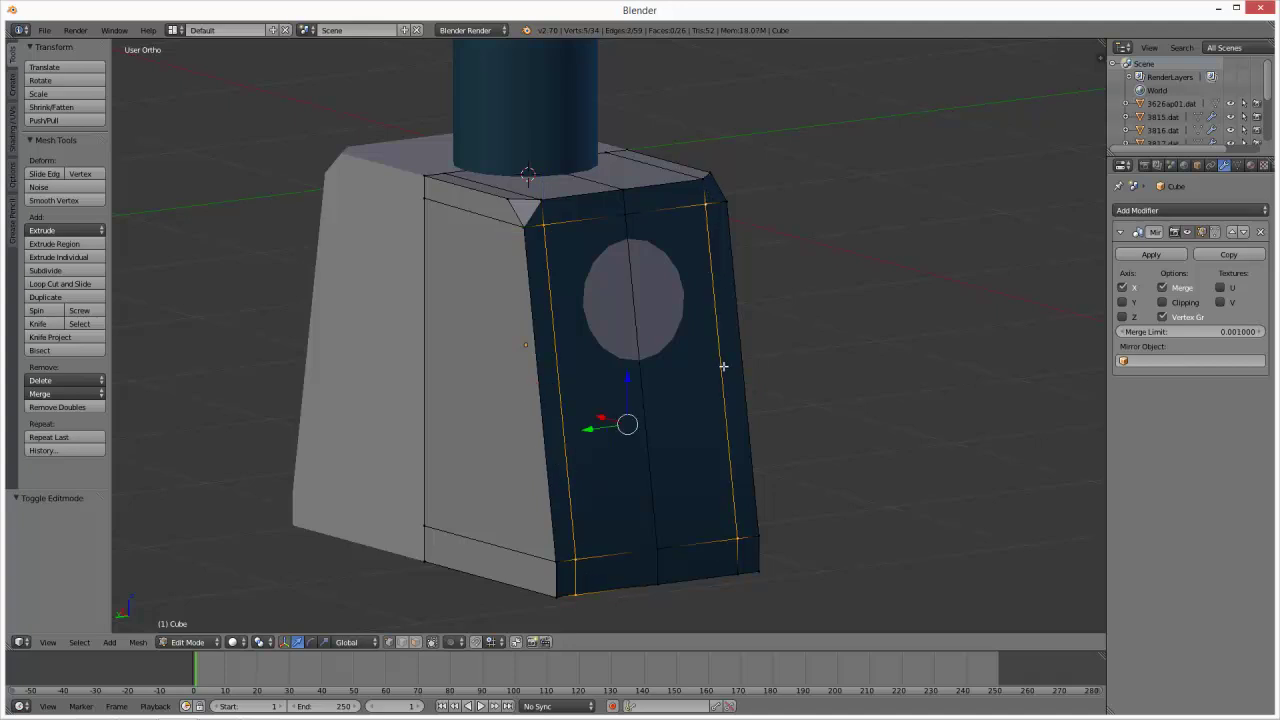
right_click(739, 532, "shift")
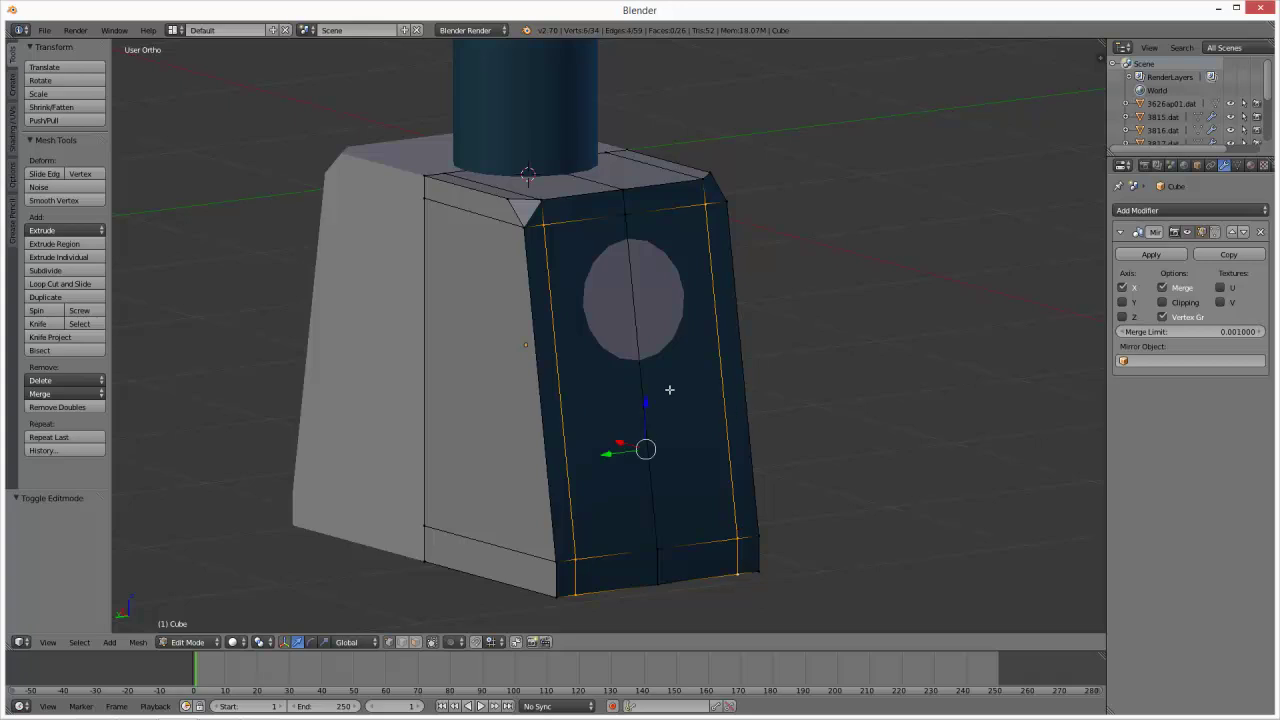
- In the right wireframe view, scale the selected vertices along Y by about 1.248 and fine-tune them to meet the torso's outer edges
key("KP_3")
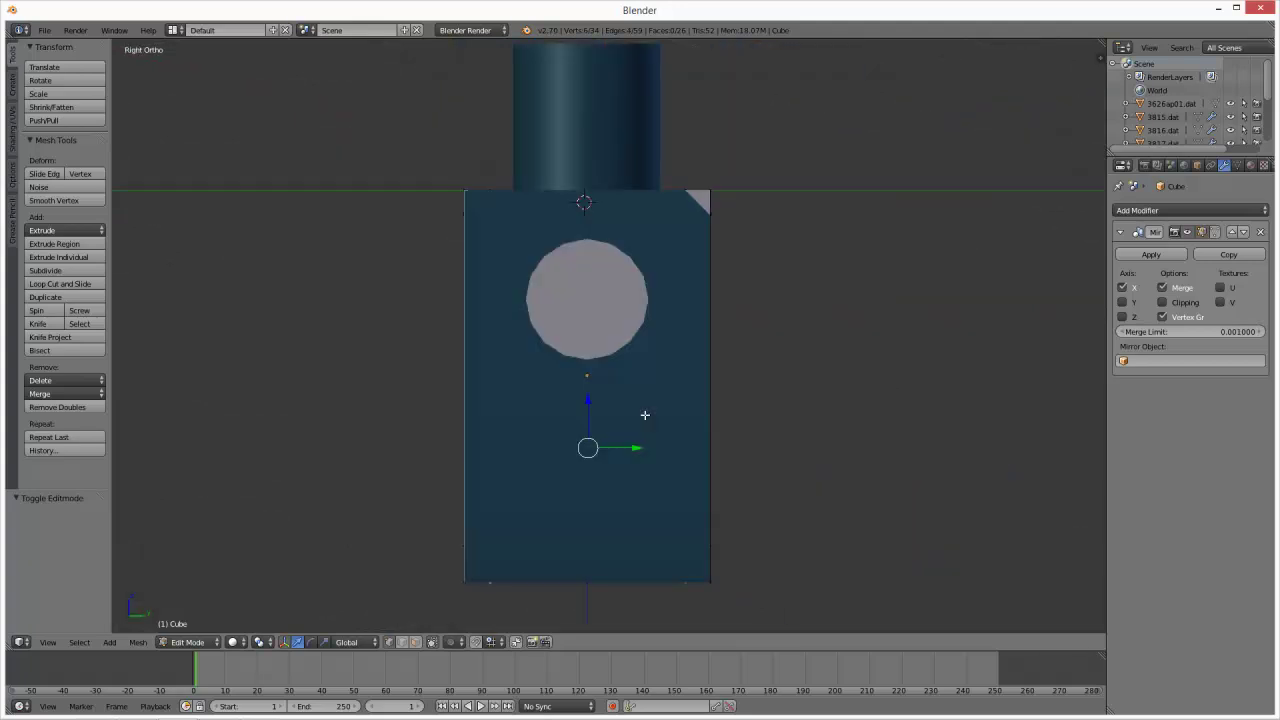
key("z")
key("s")
key("y")
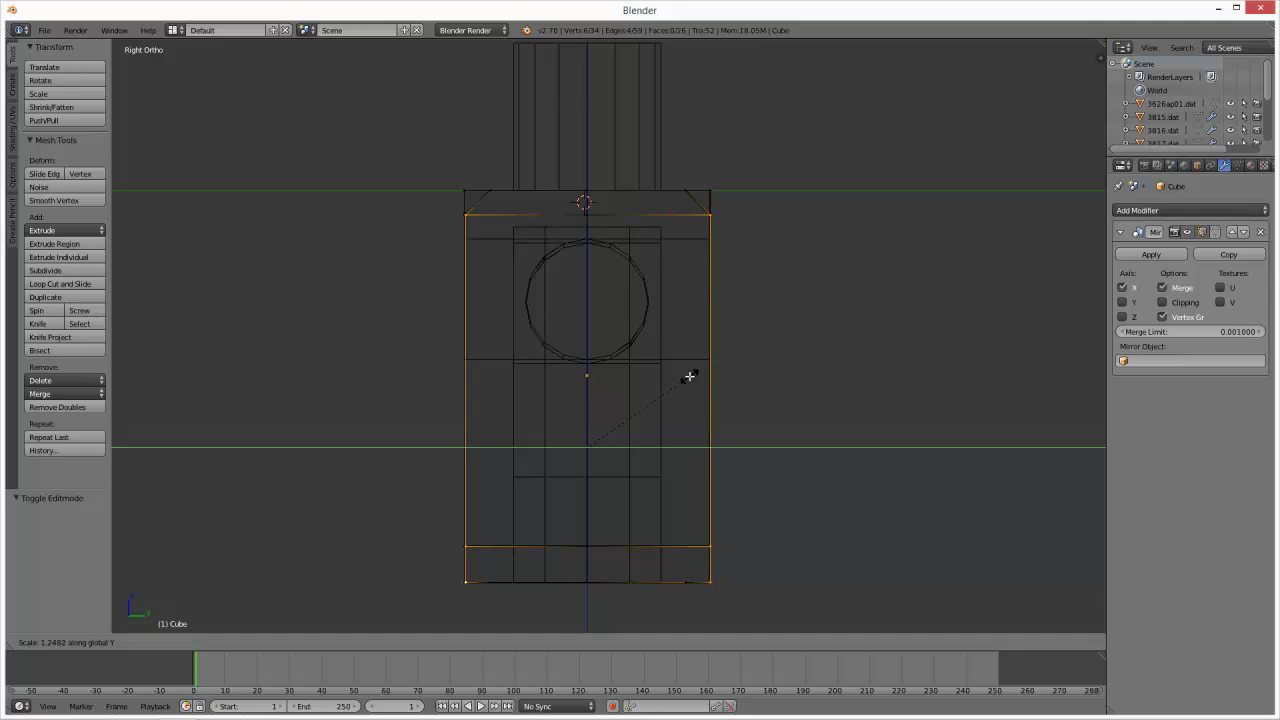
left_click(689, 376)
scroll(794, 186, "up", 7)
scroll(729, 338, "up", 5)
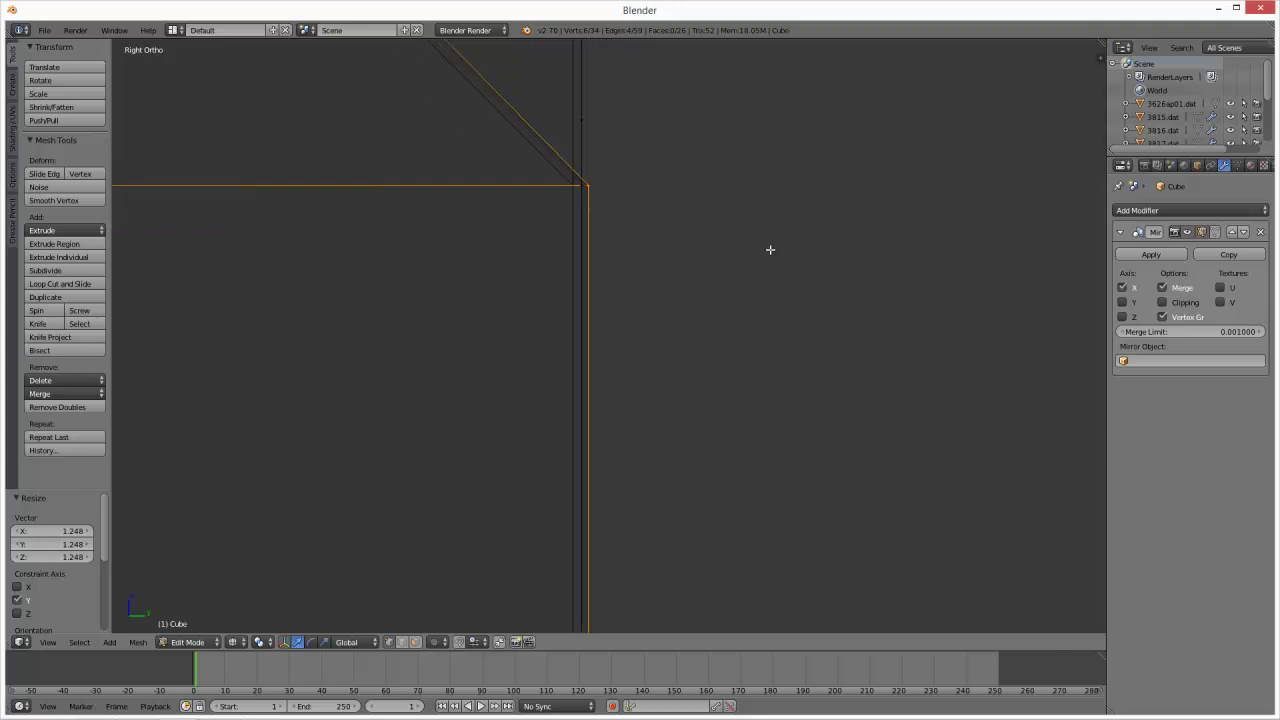
key("s")
key("y")
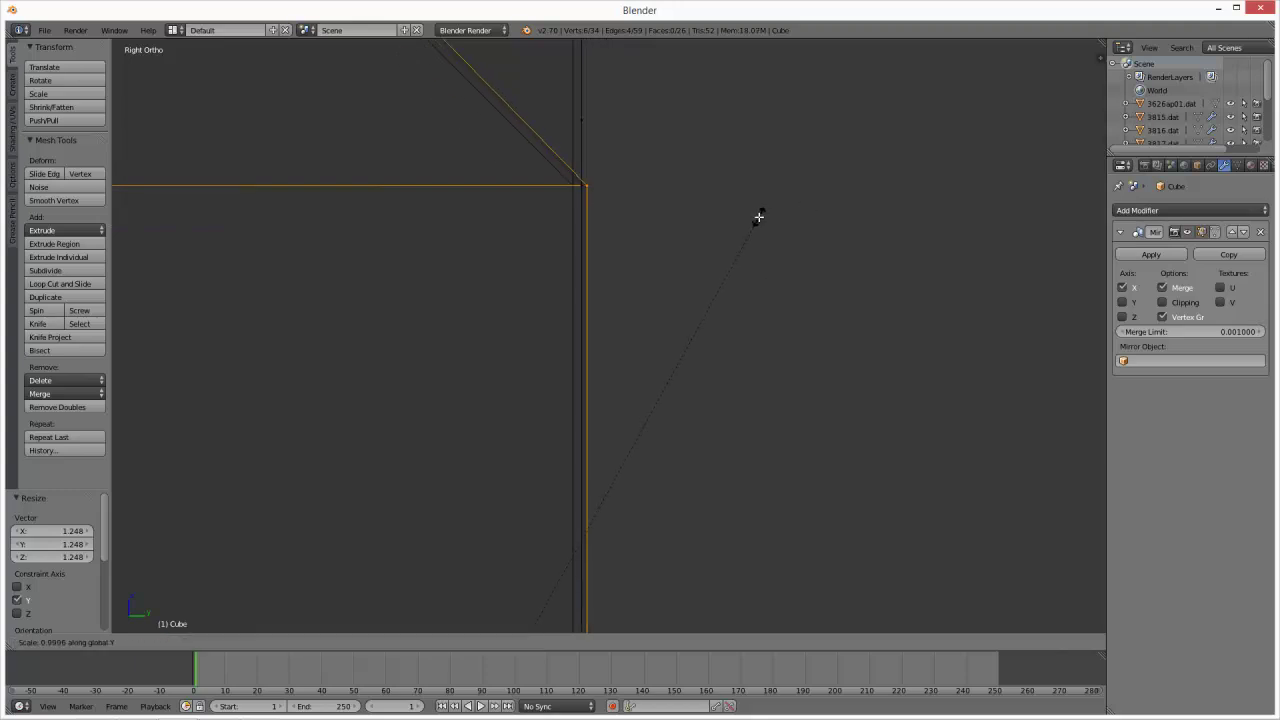
key("Escape")
- Remove doubles across the whole cube mesh, leave mesh editing and view the cube without the original torso
key("a")
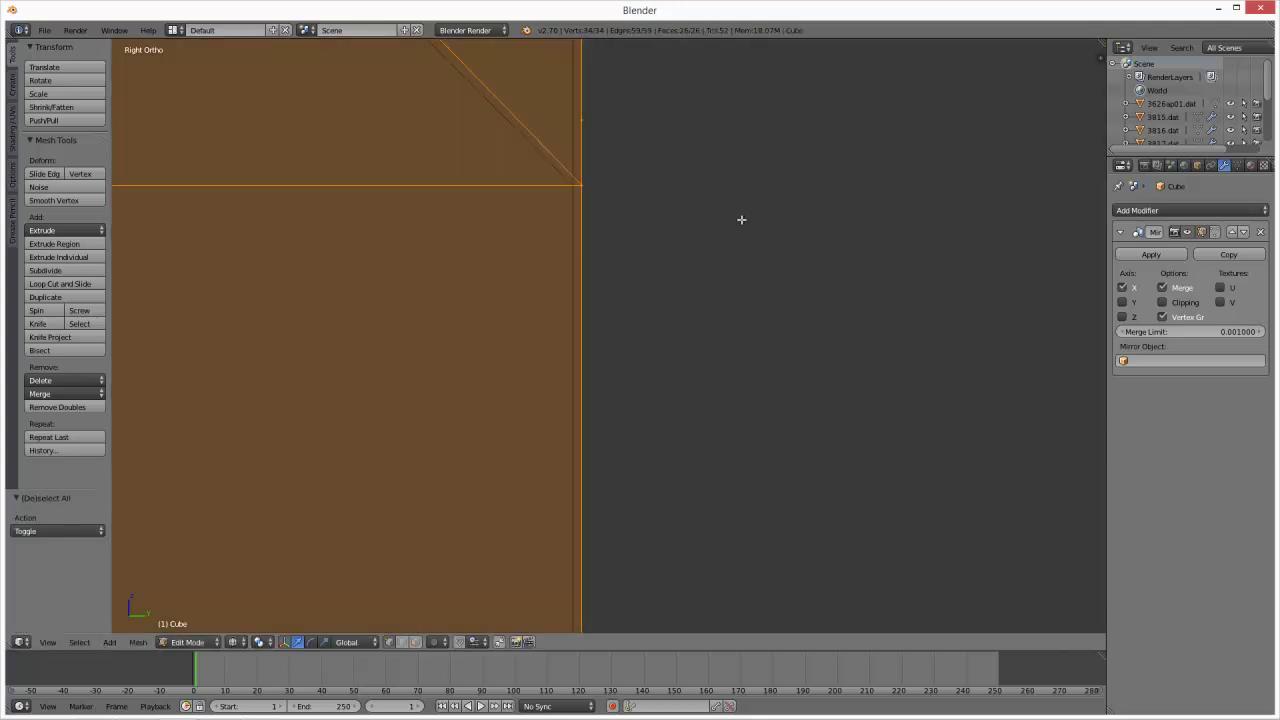
key("w")
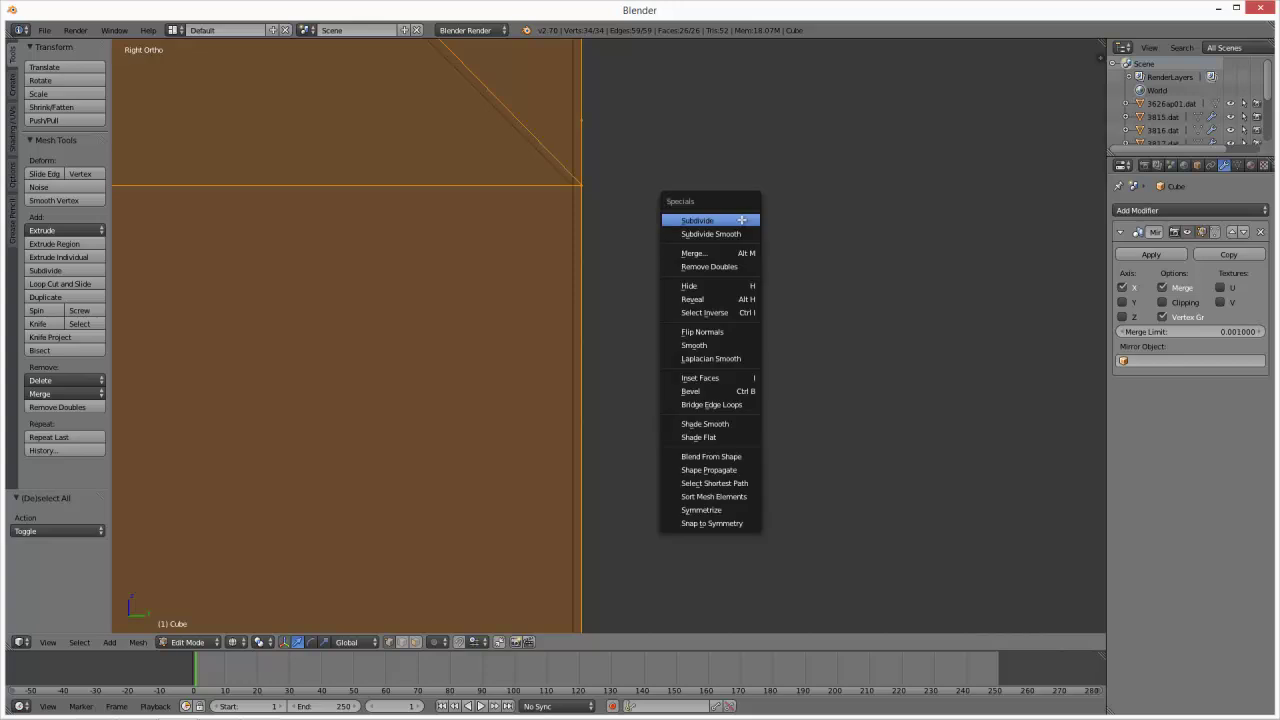
left_click(720, 266)
middle_click_drag(720, 266, 493, 327)
key("Tab")
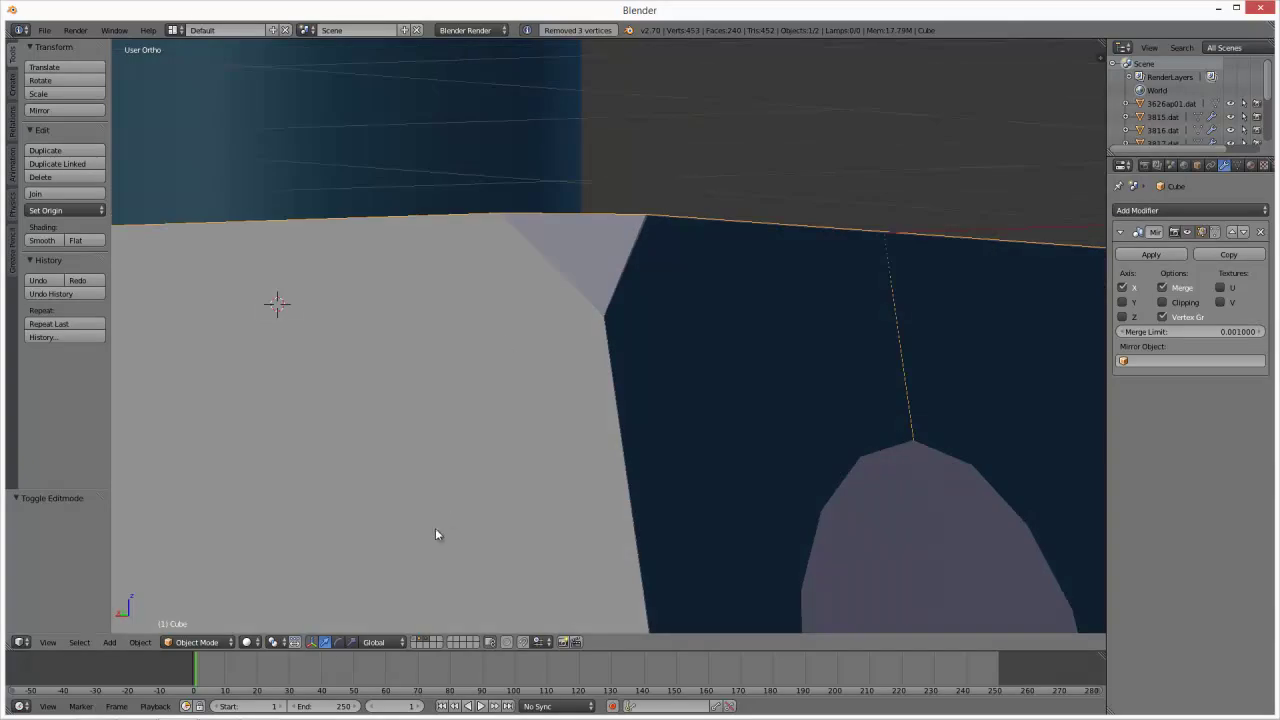
scroll(606, 486, "down", 8)
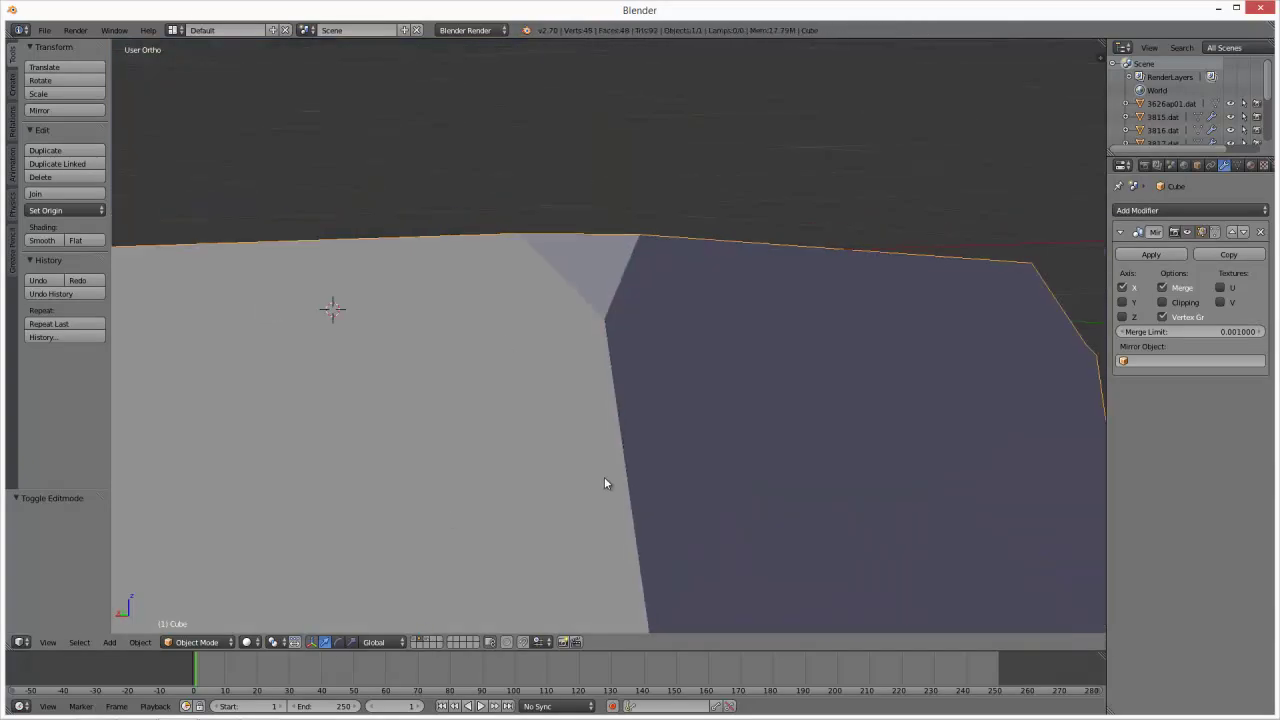
- Select the two remaining inner vertices on the cube's underside and scale them along Y by about 1.251 to reach the outer corners
key("Tab")
middle_click_drag(631, 407, 534, 417)
key("a")
middle_click_drag(714, 486, 676, 246)
right_click(679, 523)
right_click(840, 482, "shift")
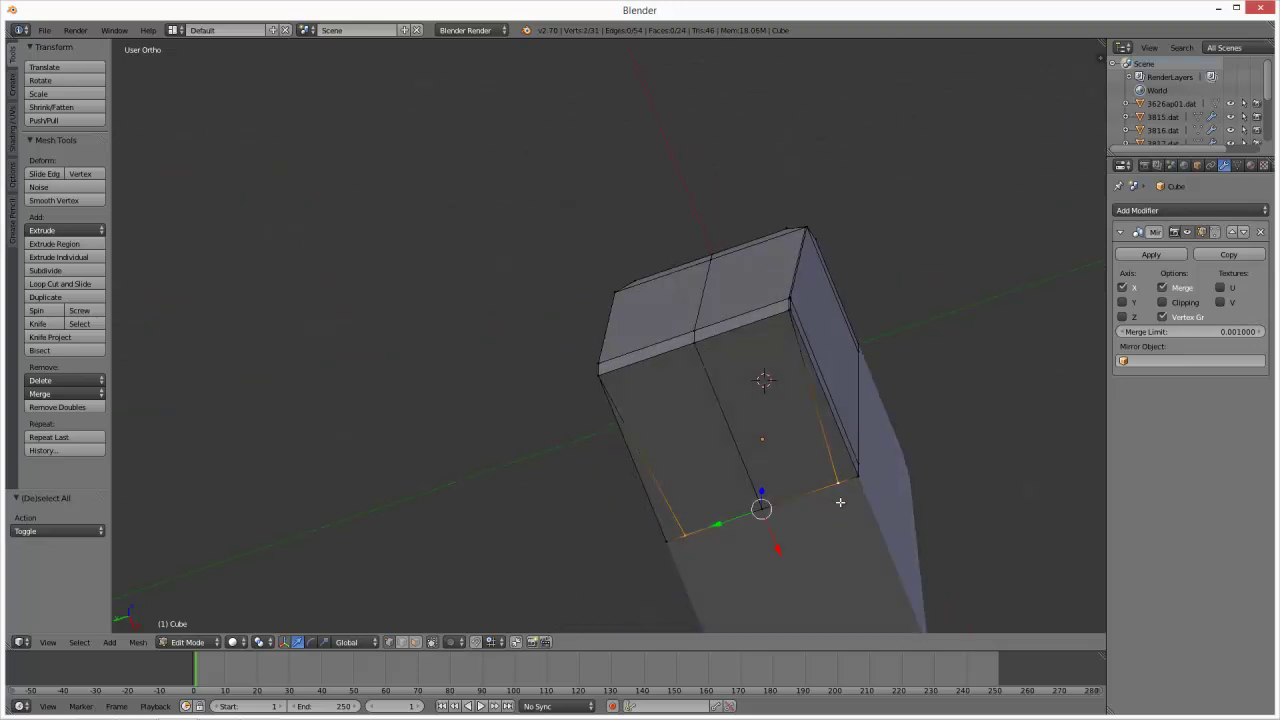
key("KP_1")
key("KP_3")
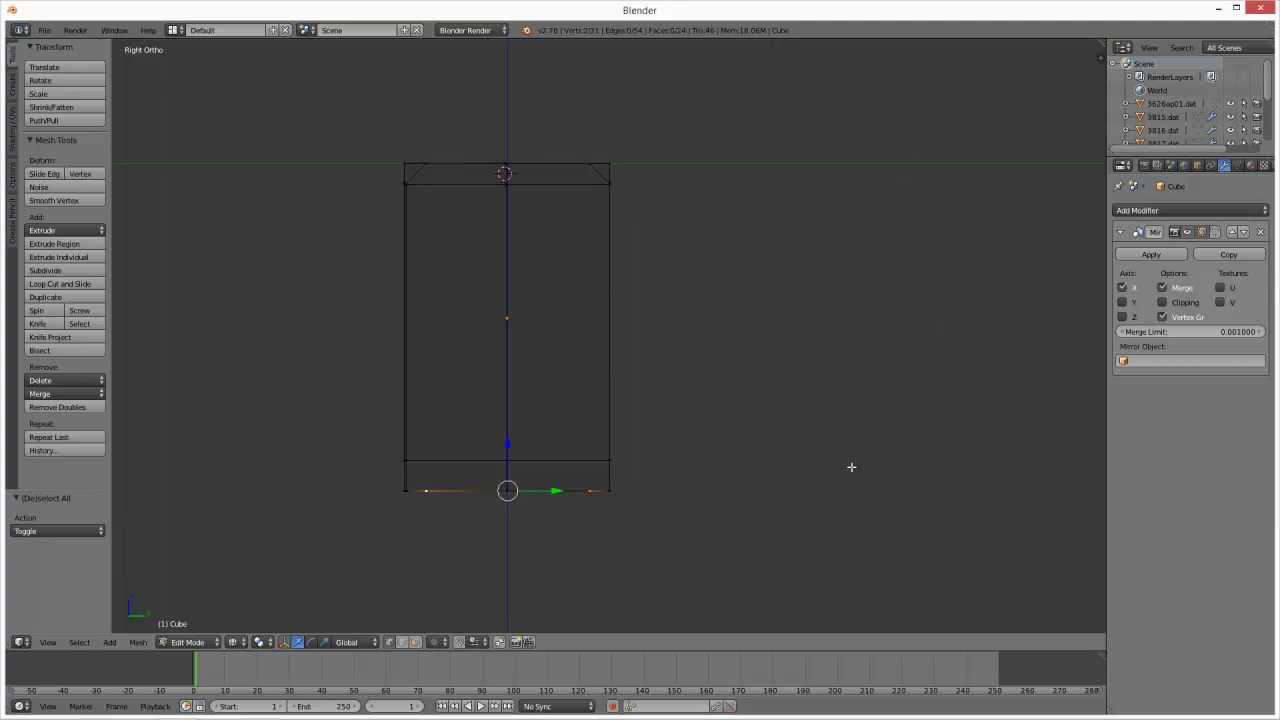
scroll(640, 494, "up", 5)
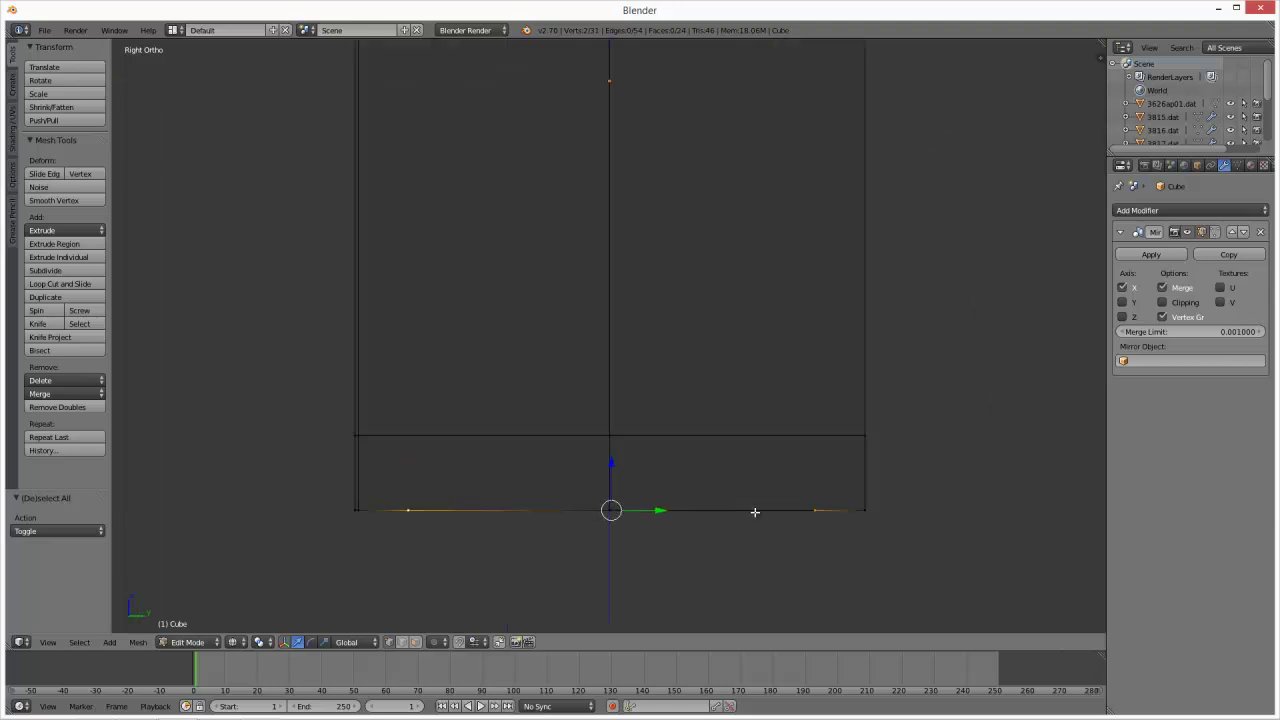
key("s")
key("x")
key("z")
key("y")
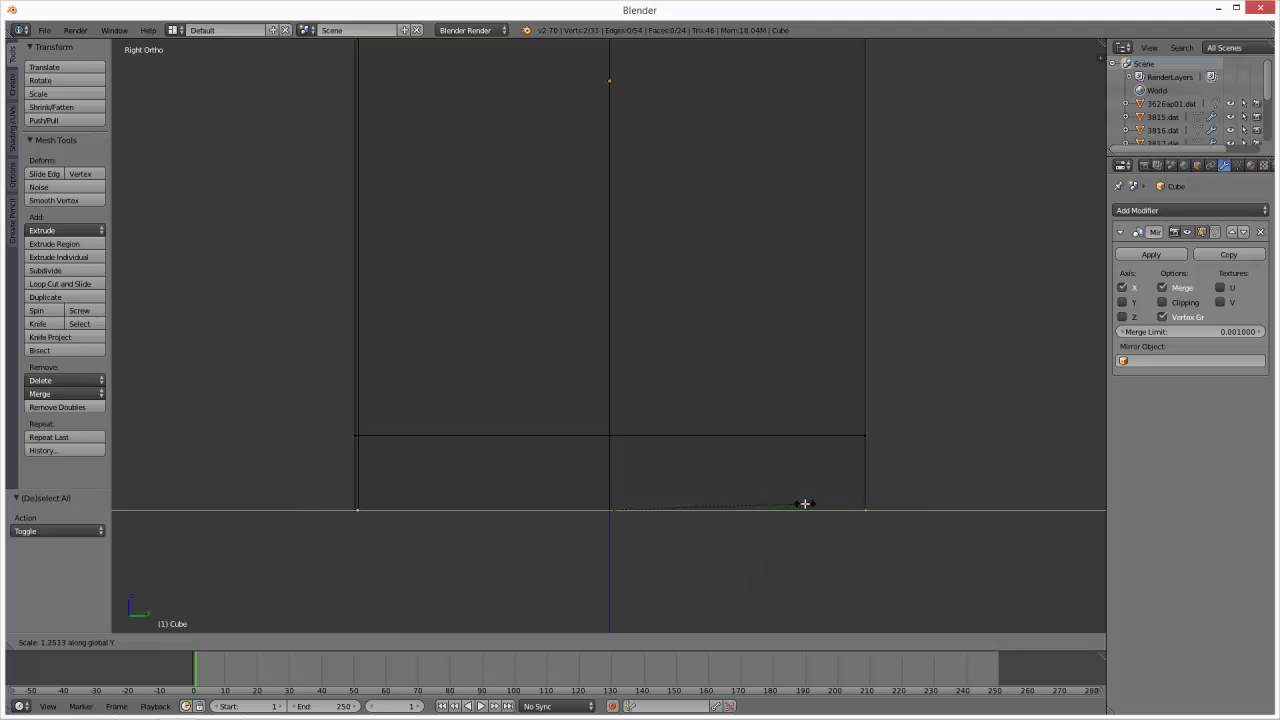
left_click(805, 503)
middle_click_drag(363, 502, 651, 409, "shift")
scroll(700, 415, "up", 4)
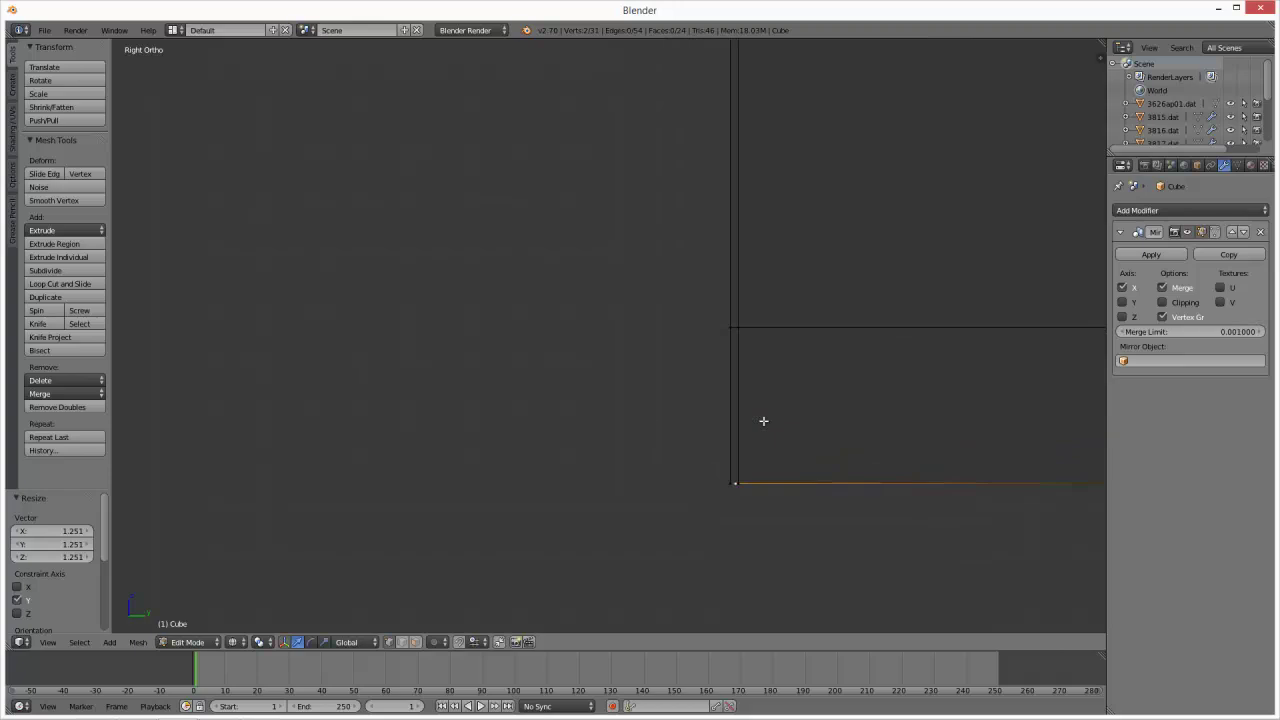
- Move the three stray vertices beside the lower side corner -0.007 along Y onto the outer edge, and remove doubles there
key("a")
key("a")
scroll(782, 450, "up", 2)
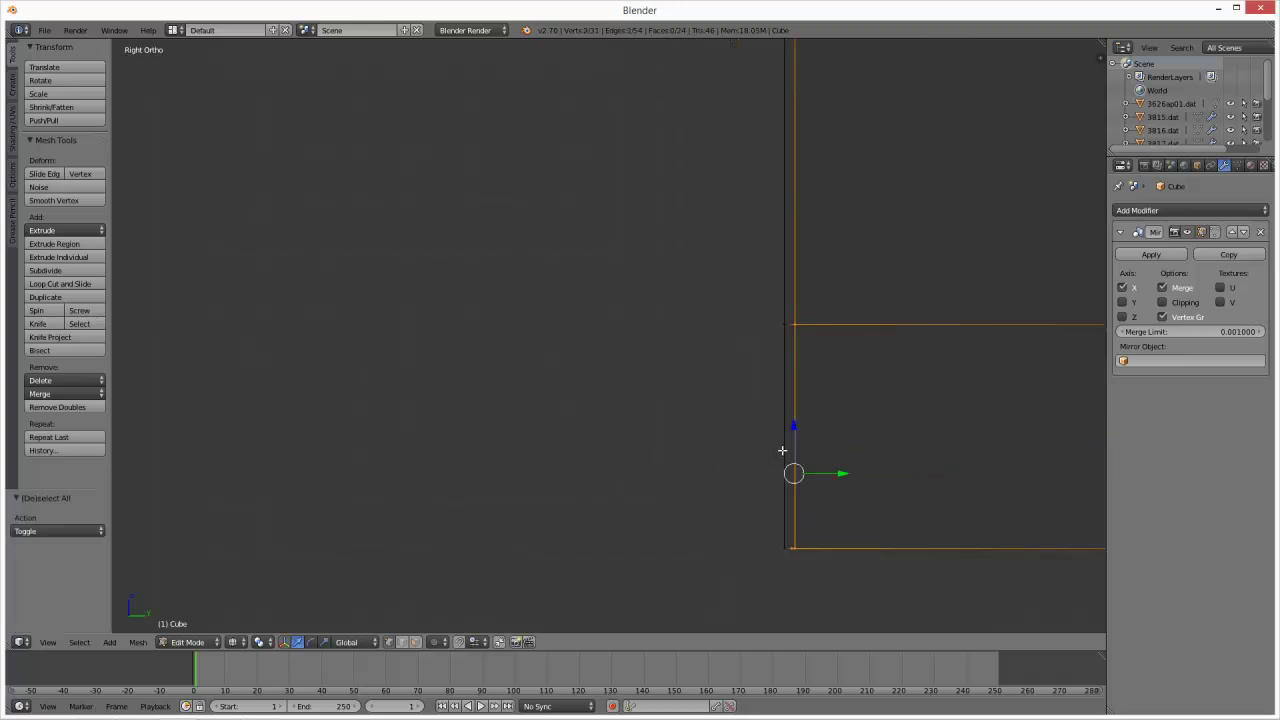
left_click_drag(839, 472, 829, 471)
left_click_drag(749, 306, 824, 569)
key("w")
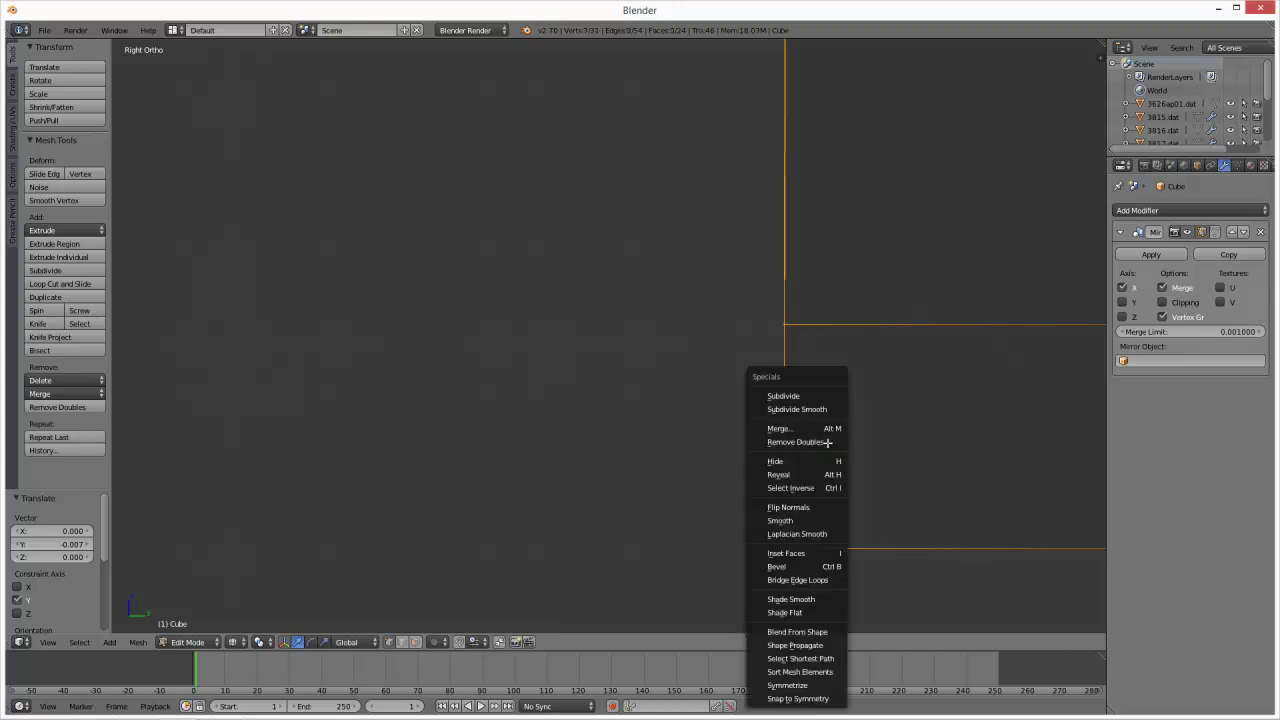
left_click(838, 440)
- Collapse the two vertices at the upper end of that corner's short vertical edge to one point and remove doubles
scroll(845, 424, "down", 3)
scroll(686, 358, "up", 3)
middle_click_drag(709, 337, 709, 302)
right_click(709, 302)
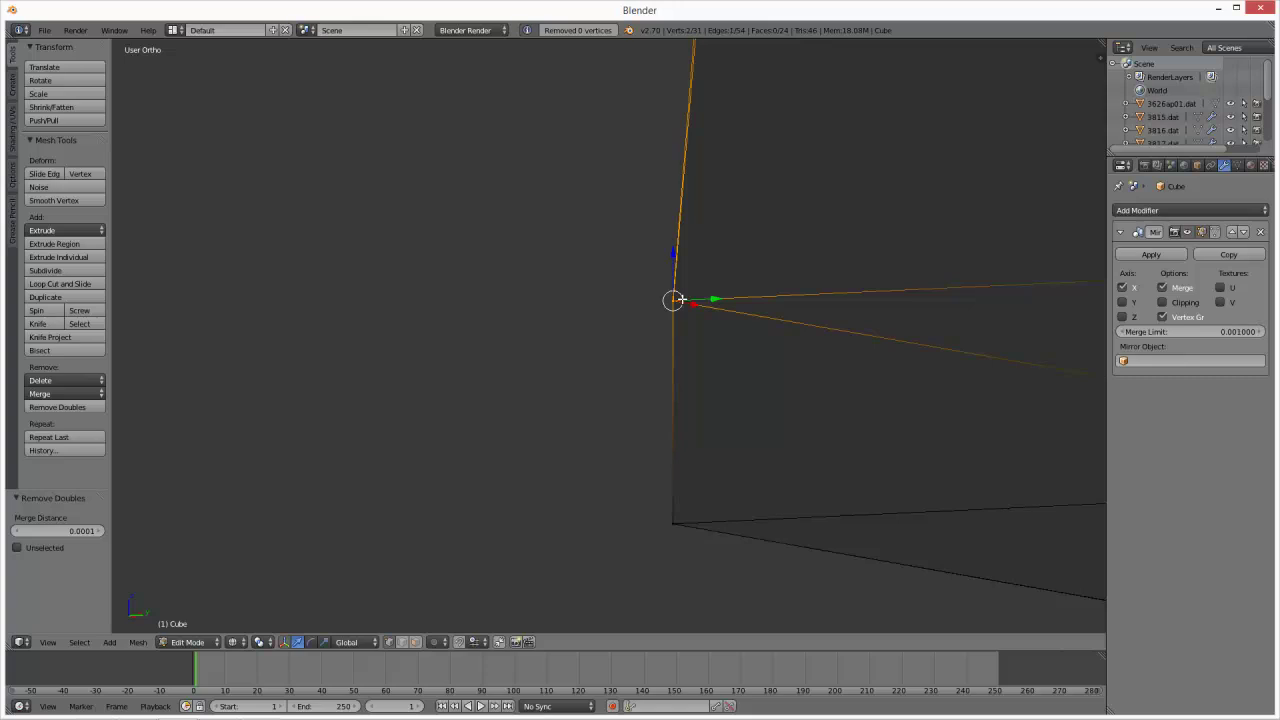
key("s")
left_click(675, 298)
key("w")
left_click(676, 298)
- Collapse the vertices at the lower end of the same short vertical edge to one point and remove doubles
key("a")
key("b")
left_click_drag(651, 498, 706, 546)
key("s")
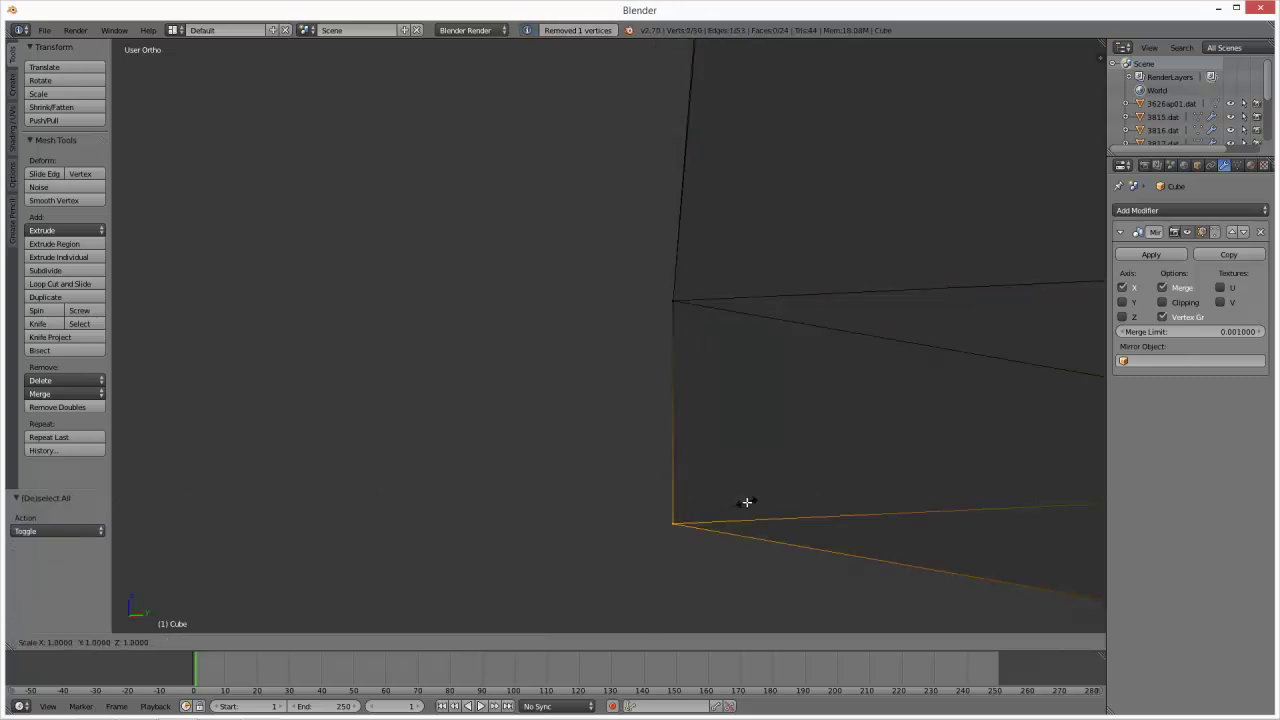
left_click(659, 523, "ctrl")
key("w")
left_click(659, 522)
key("ctrl+z")
key("w")
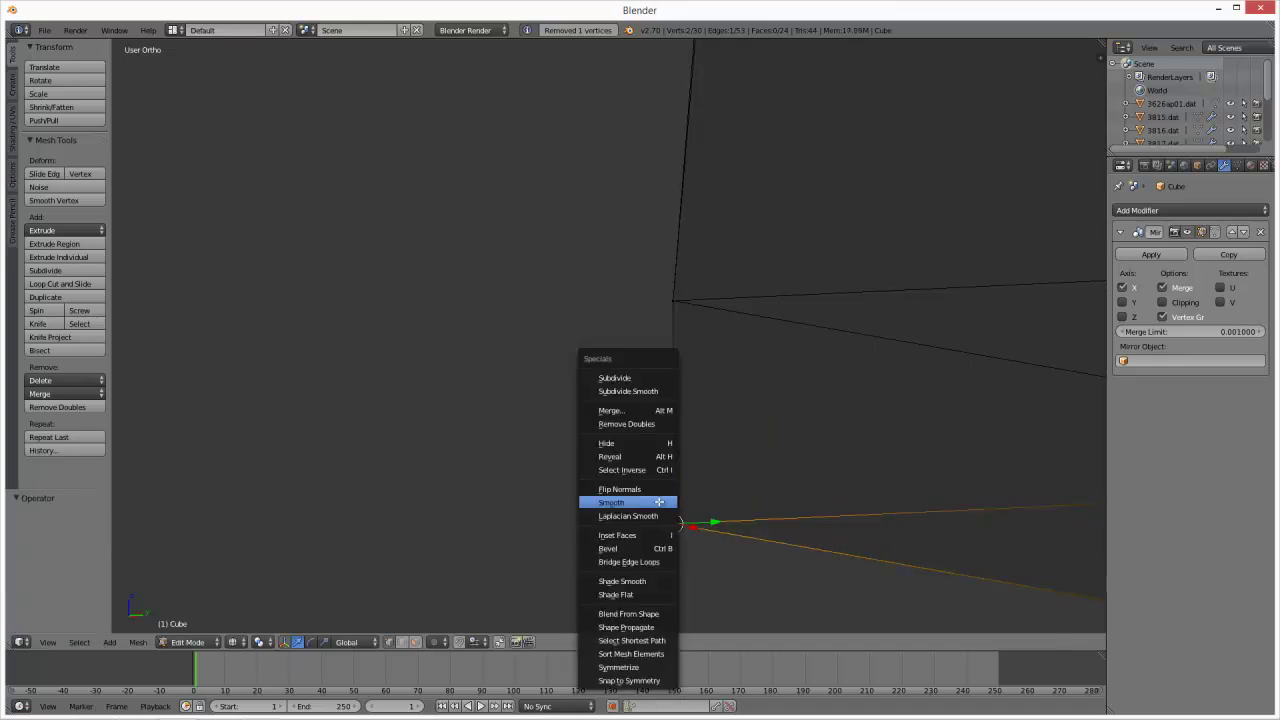
left_click(655, 424)
- Collapse the two vertices at the nearest bottom corner of the cube to one point and remove doubles
scroll(743, 431, "down", 3)
scroll(743, 430, "down", 4)
key("a")
middle_click_drag(743, 417, 780, 423)
key("z")
right_click(835, 402)
key("z")
right_click(841, 442)
key("b")
key("Escape")
key("g")
right_click(859, 483)
right_click(826, 478, "shift")
key("s")
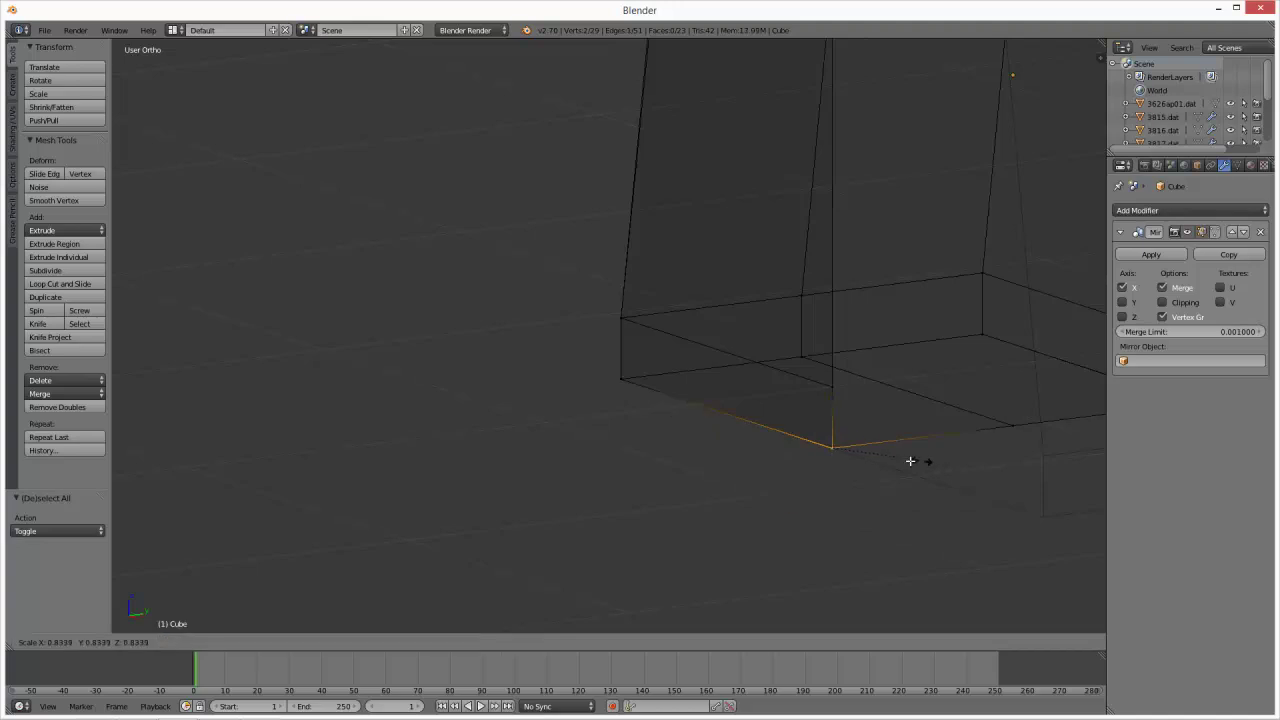
left_click(834, 447)
key("w")
left_click(800, 443)
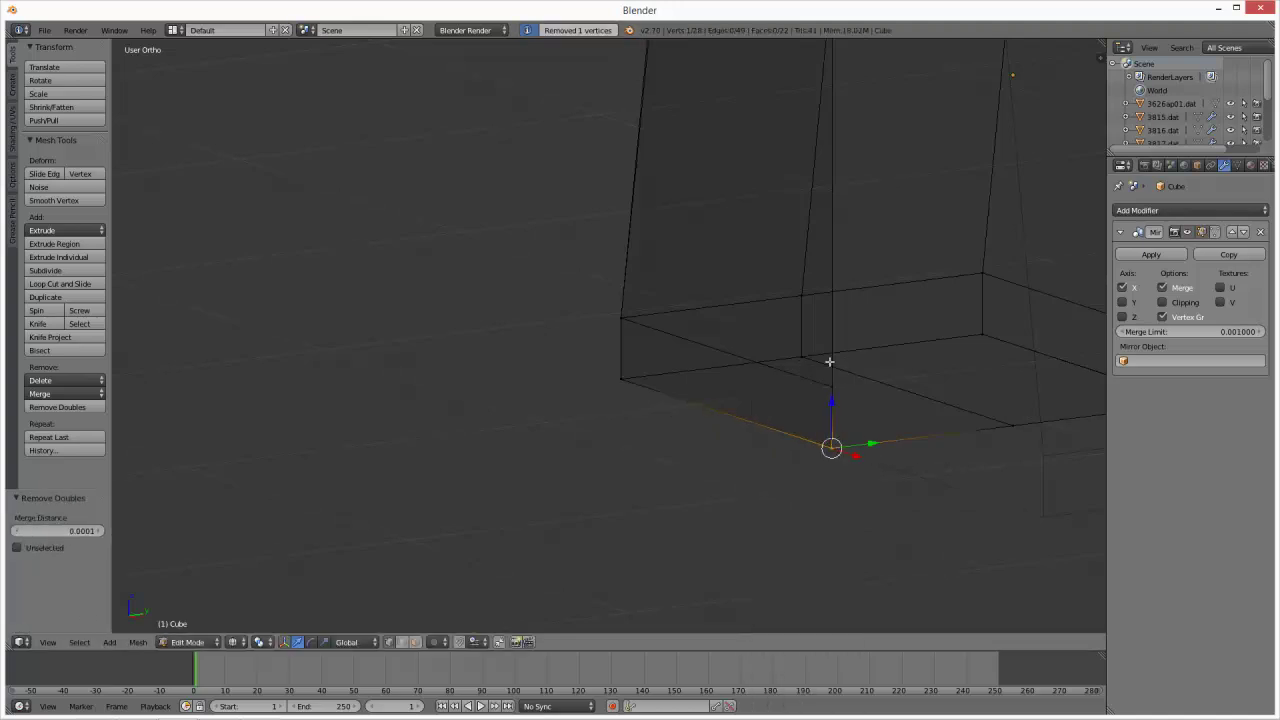
- Box-select the vertex point directly above that nearest bottom corner, collapse it to one point and remove doubles
key("a")
key("b")
left_click_drag(828, 380, 830, 382)
key("s")
left_click(827, 388)
key("w")
left_click(829, 386)
- Test-move vertices along the cube's lower edges to check them for duplicates
middle_click_drag(829, 388, 781, 272)
key("g")
left_click(771, 283)
right_click(917, 254)
key("g")
right_click(927, 290)
right_click(920, 308)
key("g")
right_click(950, 338)
- Box-select the two vertices at the remaining bottom corner, scale them to 0 and remove doubles
middle_click_drag(954, 340, 723, 356, "shift")
right_click(937, 393)
key("g")
key("Escape")
key("b")
left_click_drag(987, 403, 930, 382)
key("s")
key("0")
key("Return")
key("w")
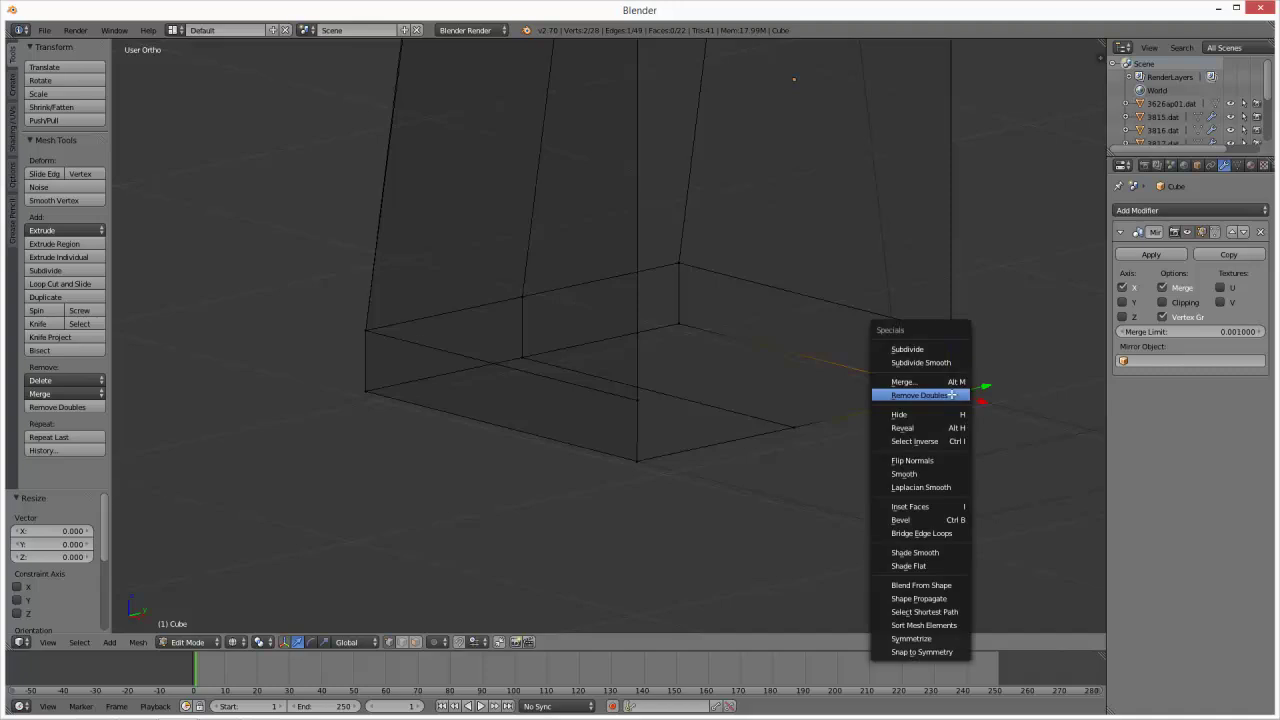
left_click(952, 395)
- Box-select the point directly above the remaining bottom corner, scale it to 0 and remove doubles
key("a")
key("b")
left_click_drag(931, 320, 993, 357)
key("s")
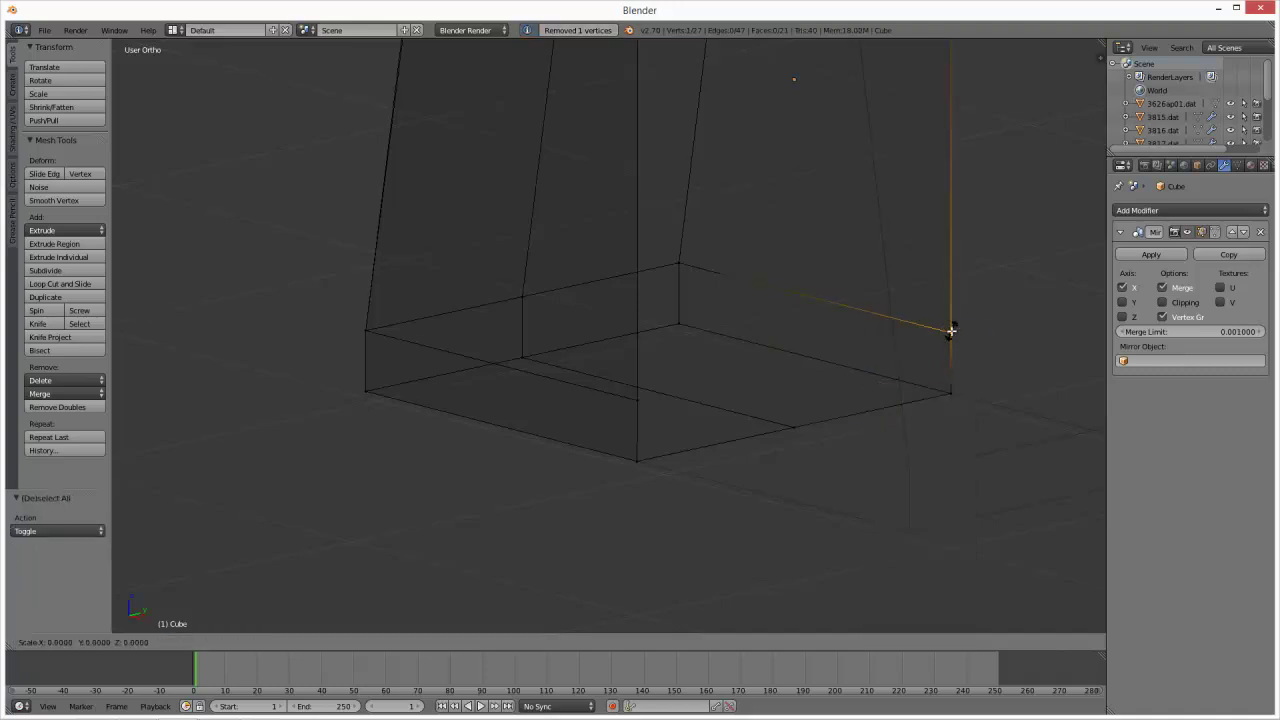
key("Return")
key("w")
left_click(951, 332)
- Test-move the vertices around the shoulder bevels and examine the top edges for duplicates
middle_click_drag(950, 333, 780, 606)
key("z")
right_click(750, 233)
key("g")
right_click(748, 274)
right_click(700, 188)
key("g")
right_click(684, 204)
key("g")
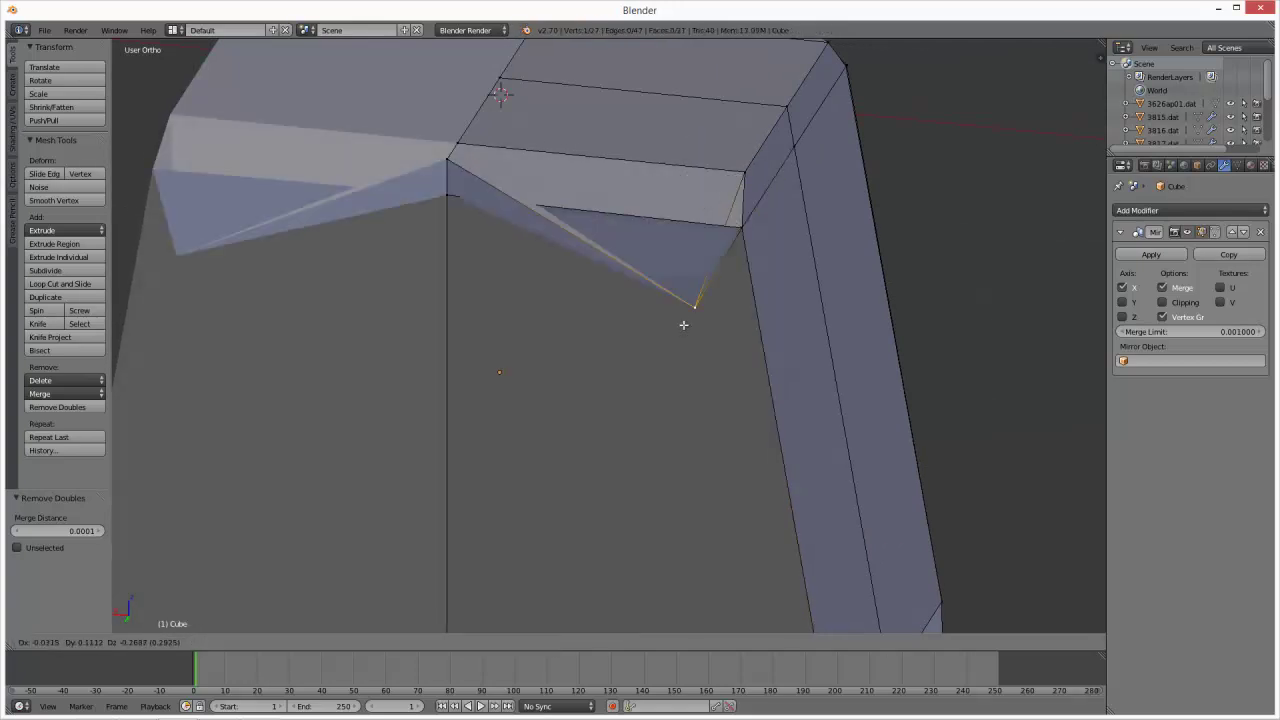
right_click(750, 286)
middle_click_drag(750, 286, 617, 377)
right_click(579, 121)
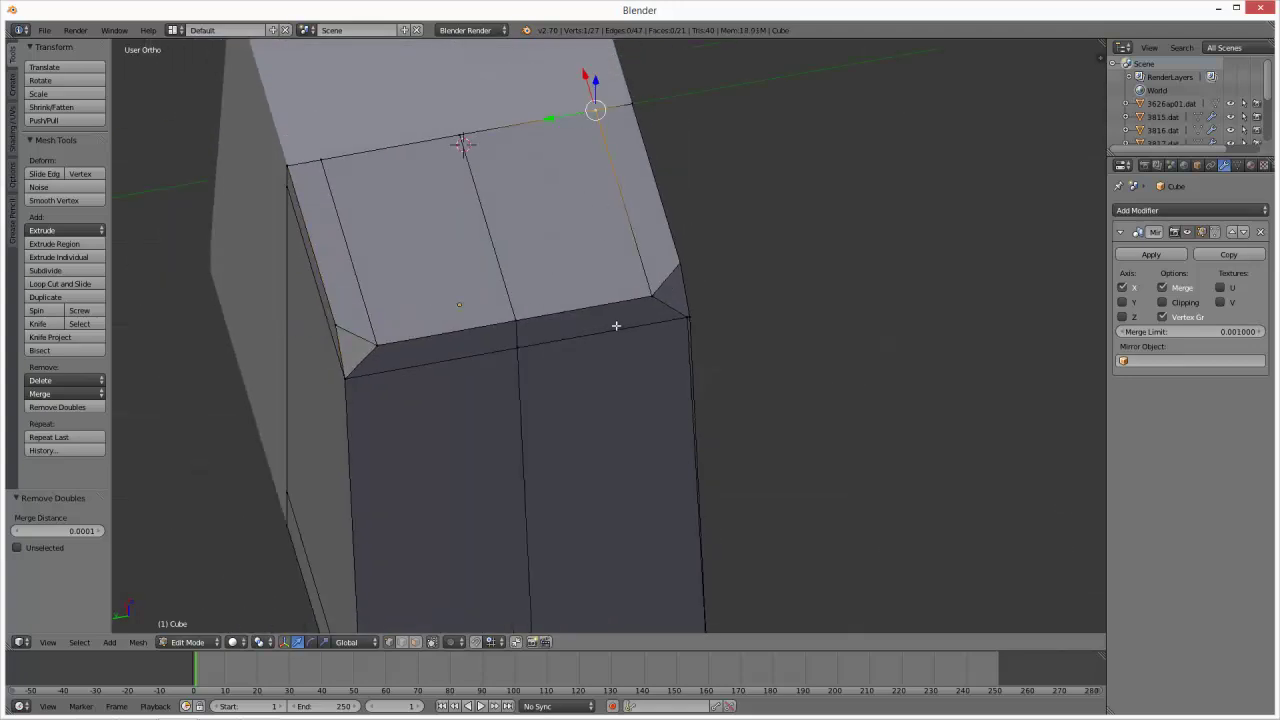
- Show the third layer again, compare the cube with the original torso in wireframe and solid shading, and reopen the cube for mesh editing
scroll(616, 325, "down", 3)
key("z")
key("z")
key("Tab")
middle_click_drag(600, 480, 538, 362)
key("z")
middle_click_drag(582, 427, 582, 376)
left_click(427, 644, "shift")
key("z")
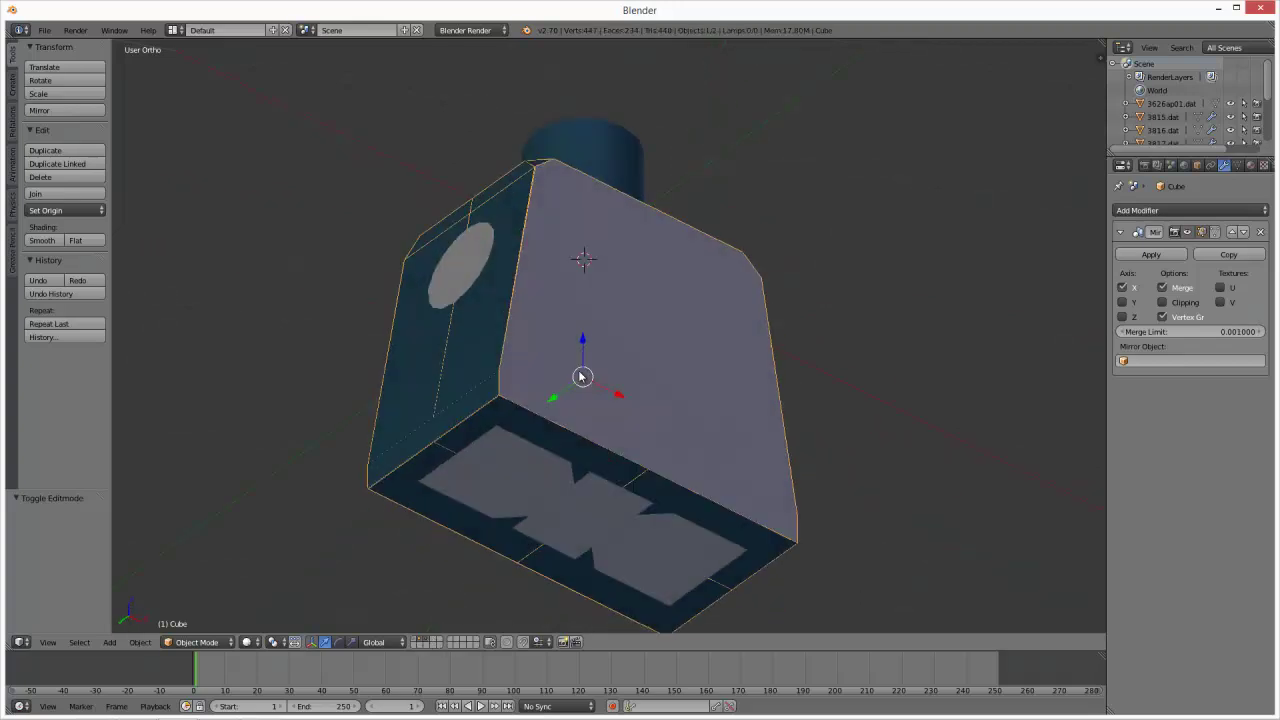
key("z")
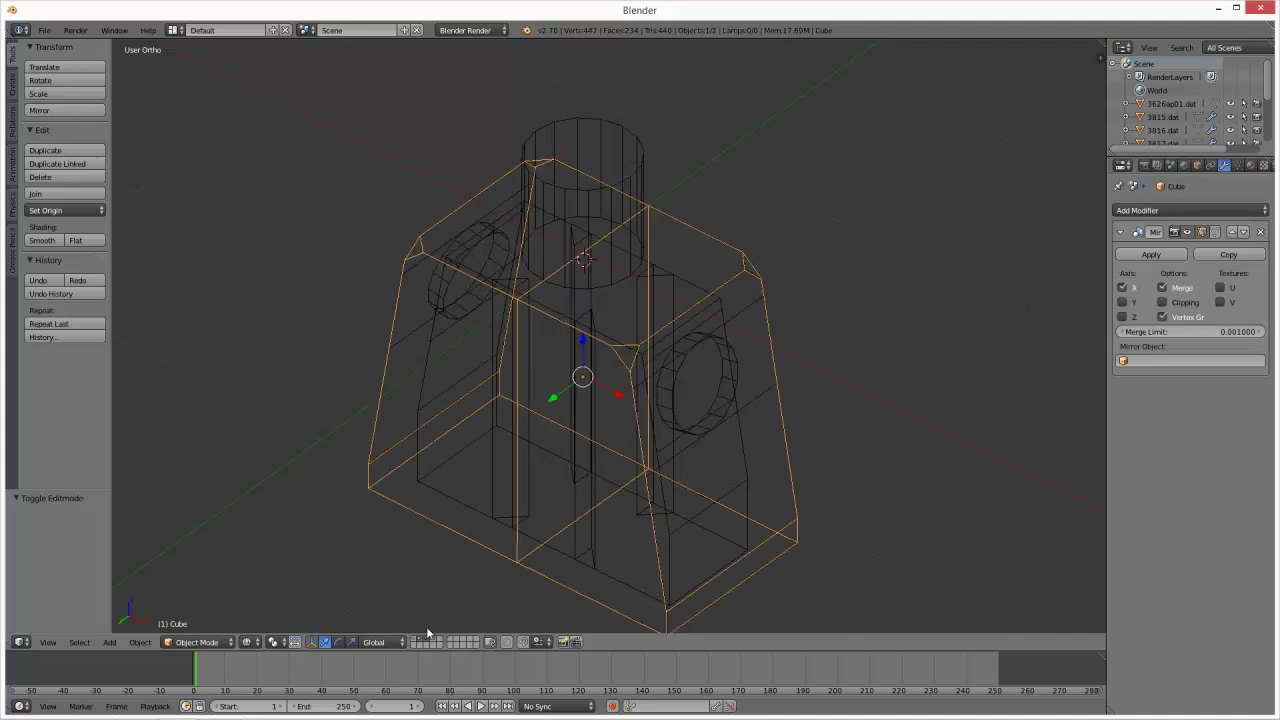
key("z")
key("Tab")
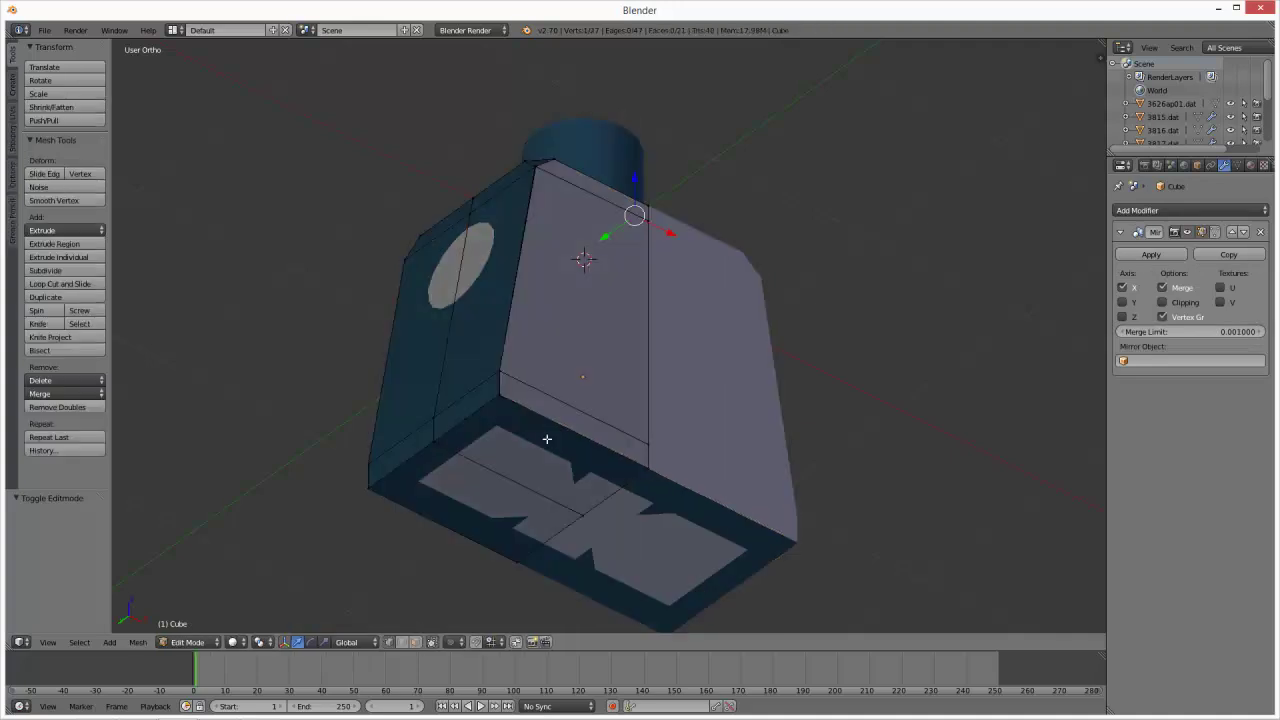
- Switch to face selection and delete the two faces on the cube's underside
middle_click_drag(571, 444, 557, 516)
left_click(415, 642)
right_click(523, 418)
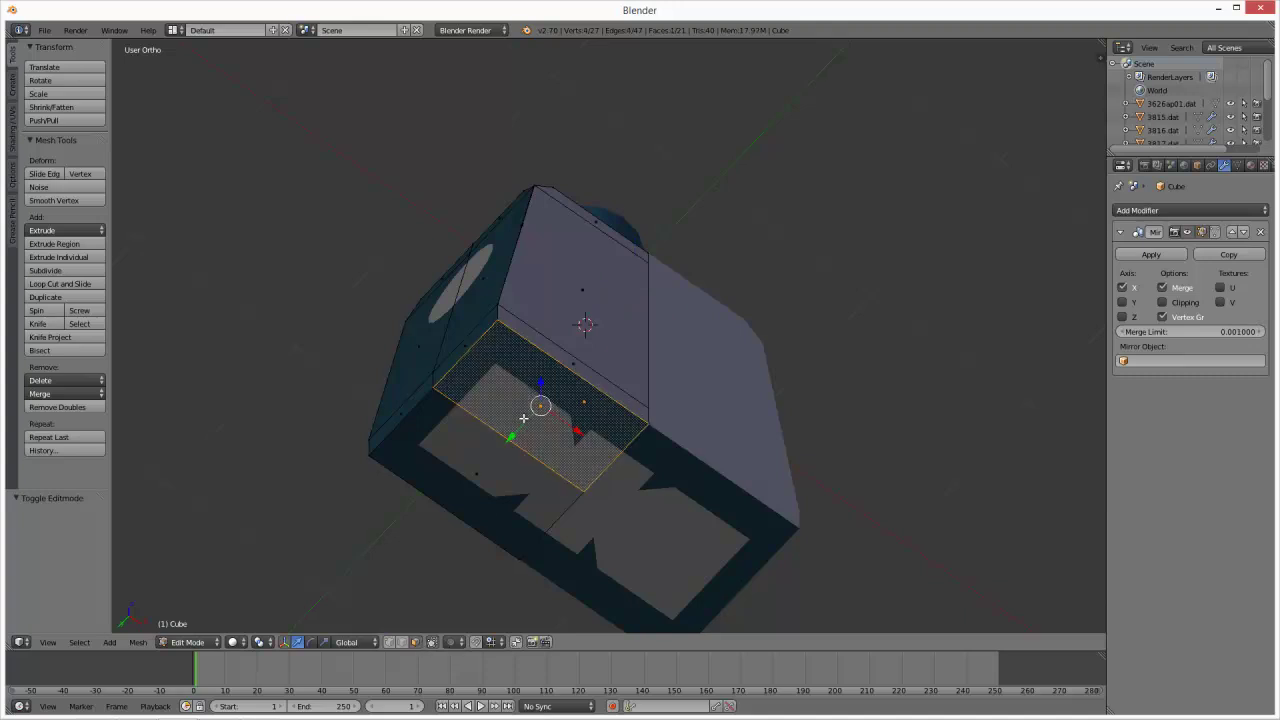
right_click(508, 474, "shift")
key("x")
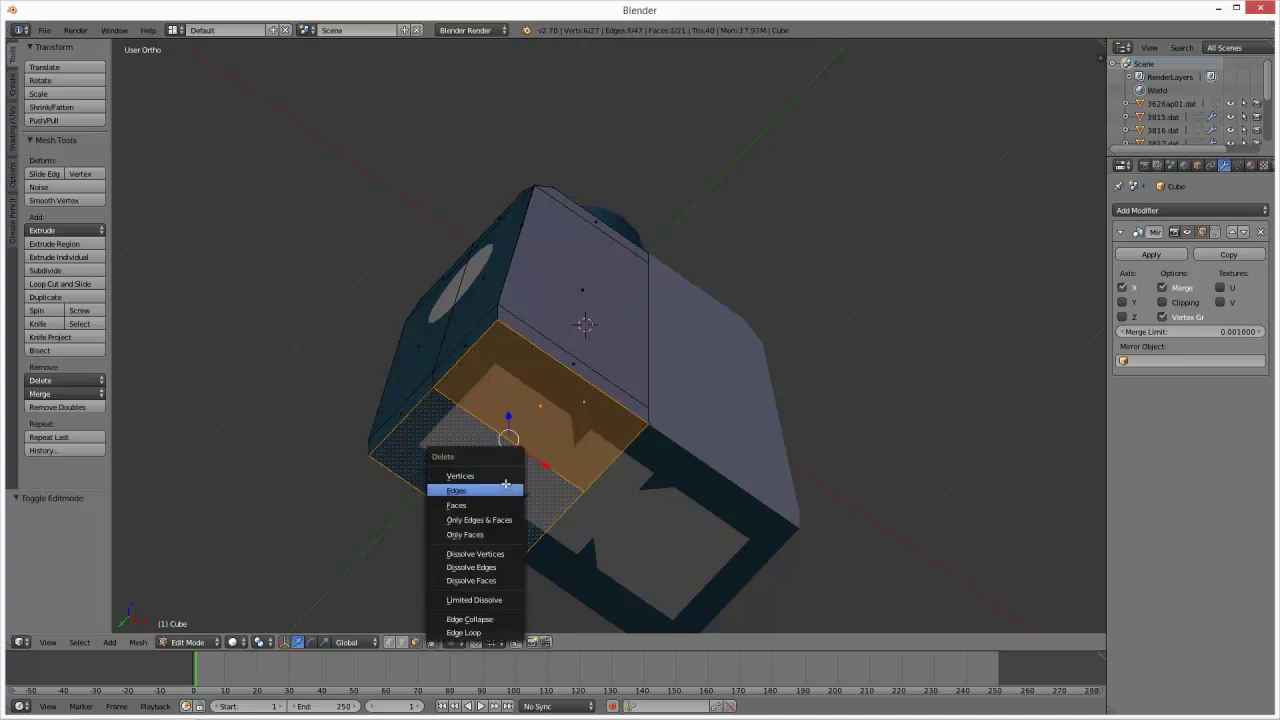
left_click(505, 500)
- Select the edge path around the open underside of the cube in wireframe
key("z")
mouse_move(505, 500)
middle_mouse_down()
mouse_move(514, 429)
mouse_move(458, 546)
middle_mouse_up()
middle_click_drag(491, 253, 432, 357)
right_click(523, 332)
right_click(431, 360, "ctrl")
right_click(417, 451, "ctrl")
middle_click_drag(486, 449, 479, 440)
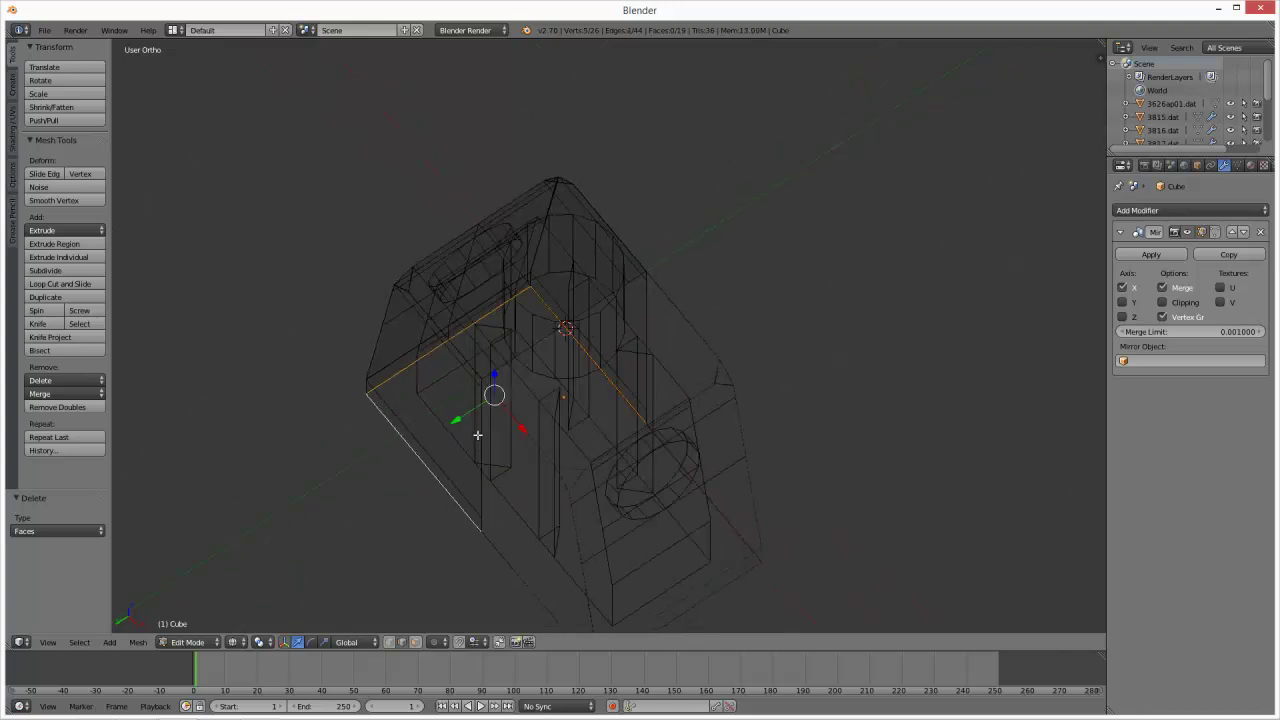
- Extrude the selected underside edge path in place and scale it inward to form a rim around the cube's opening
key("KP_7")
key("w")
key("Escape")
key("e")
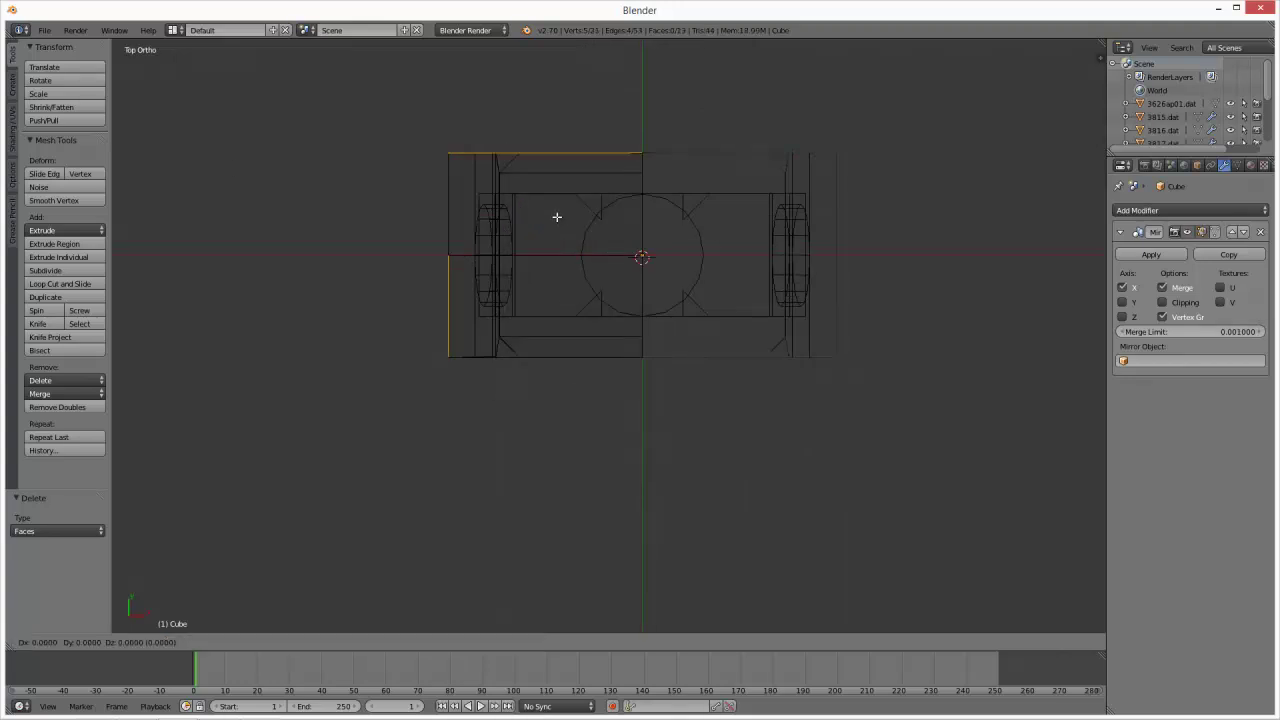
right_click(579, 237)
key("s")
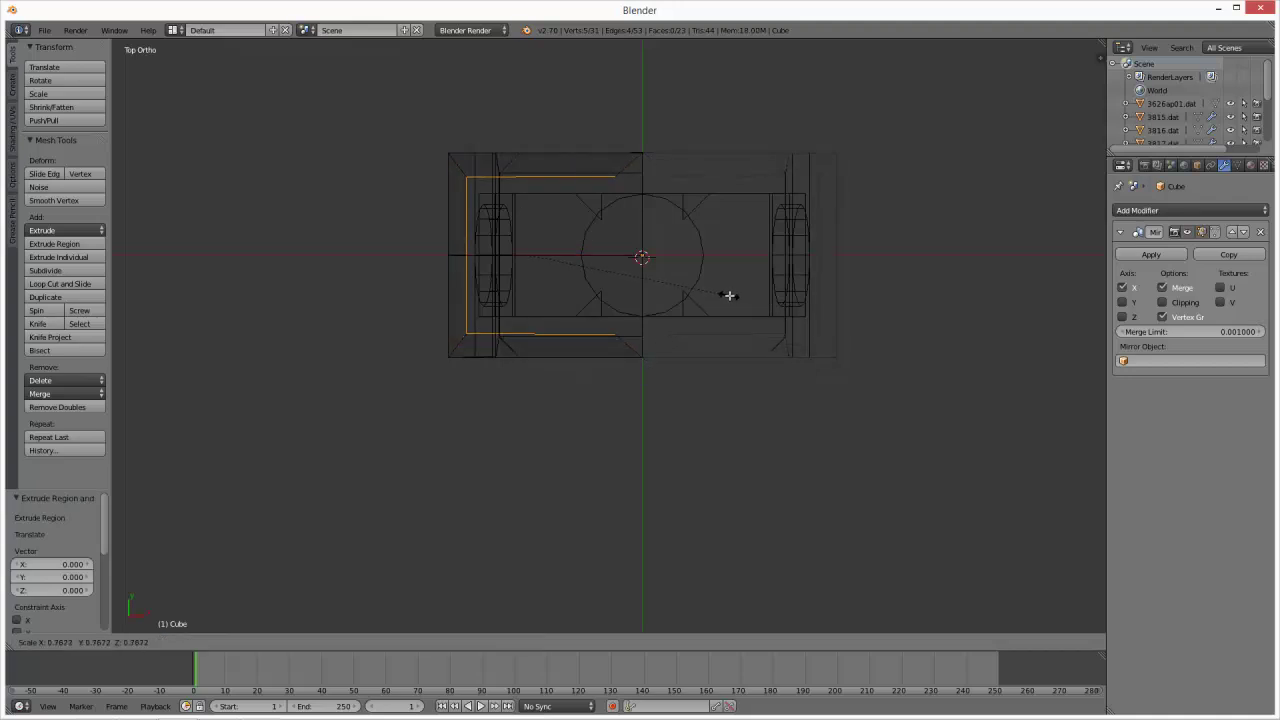
left_click(738, 302)
- Show only the second layer, inspect the new rim from below in solid shading, and reopen the cube for mesh editing
middle_click_drag(718, 254, 706, 389)
key("Tab")
key("z")
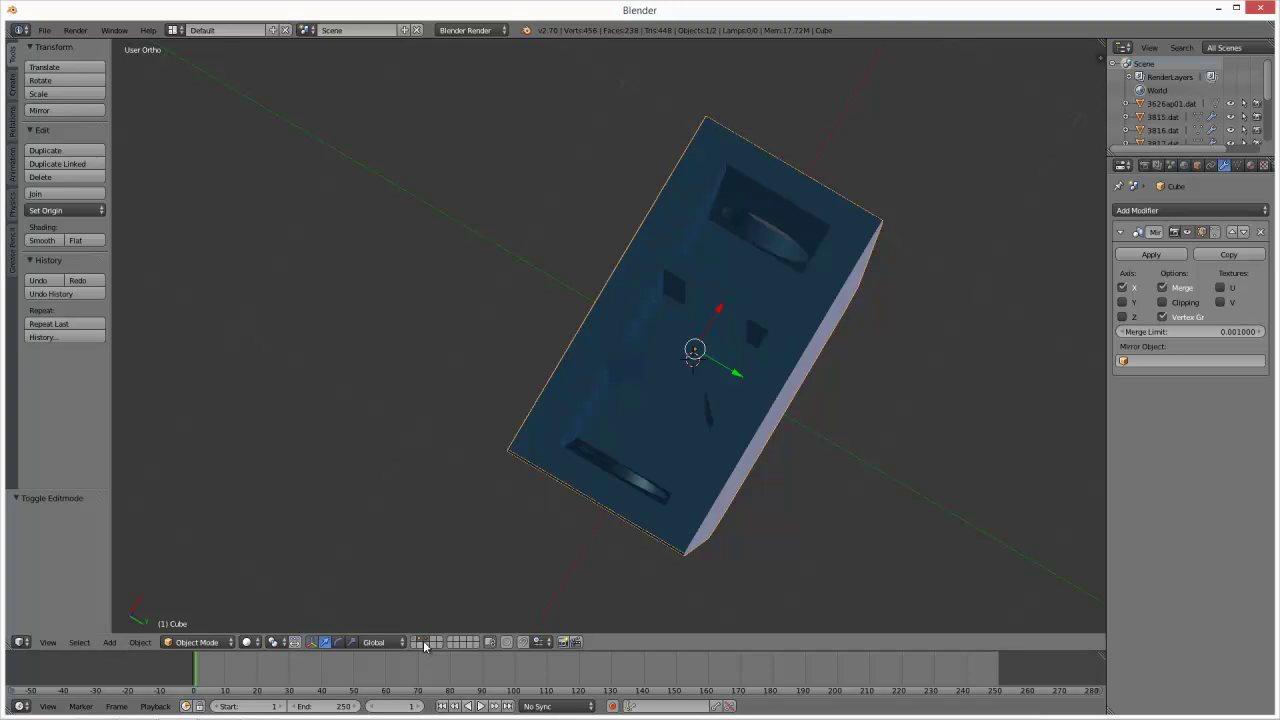
left_click(420, 641)
middle_click_drag(732, 508, 721, 406)
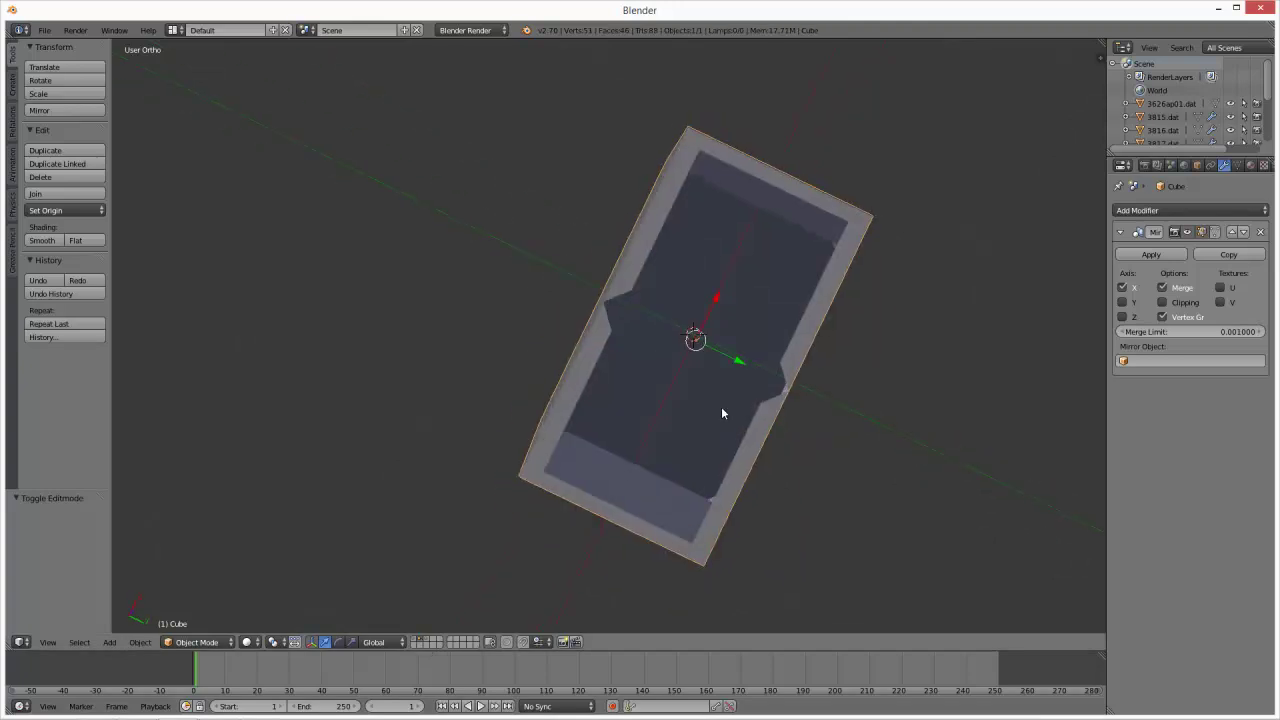
key("Tab")
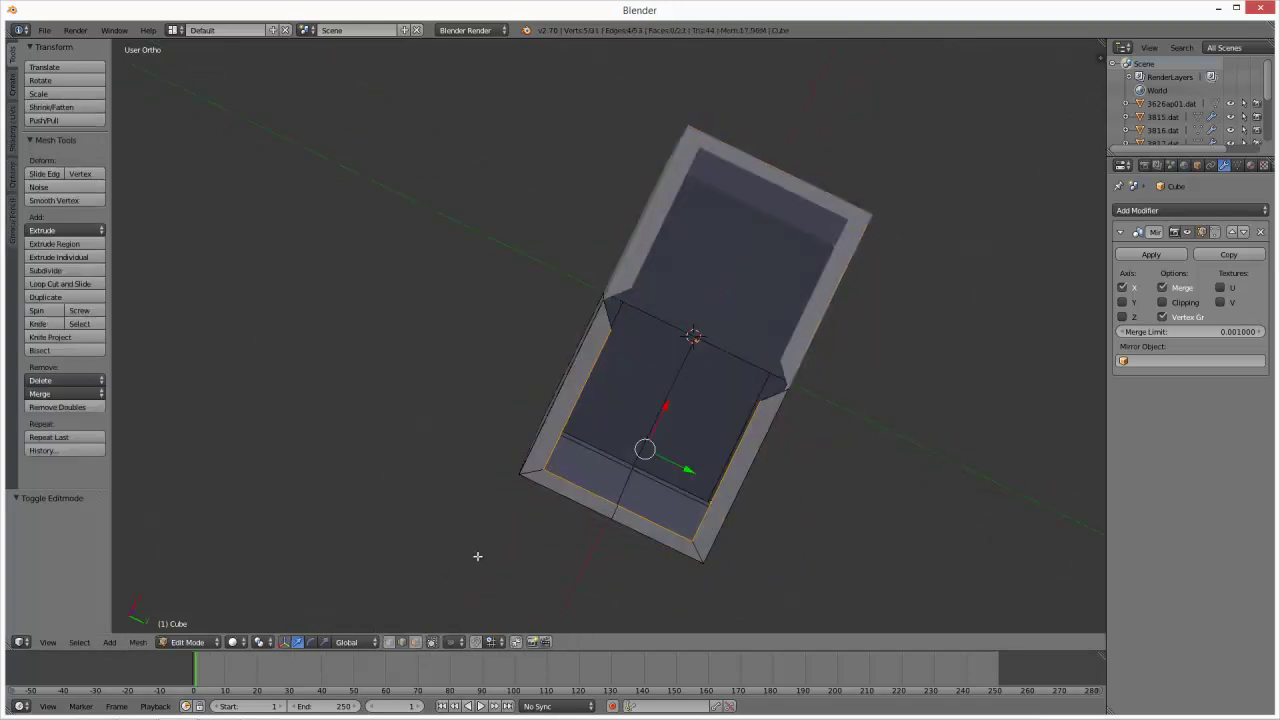
- Move the rim's two inner end vertices 0.111 along X to the mirror line and remove the doubled vertices there
right_click(610, 325)
right_click(765, 403, "shift")
key("KP_1")
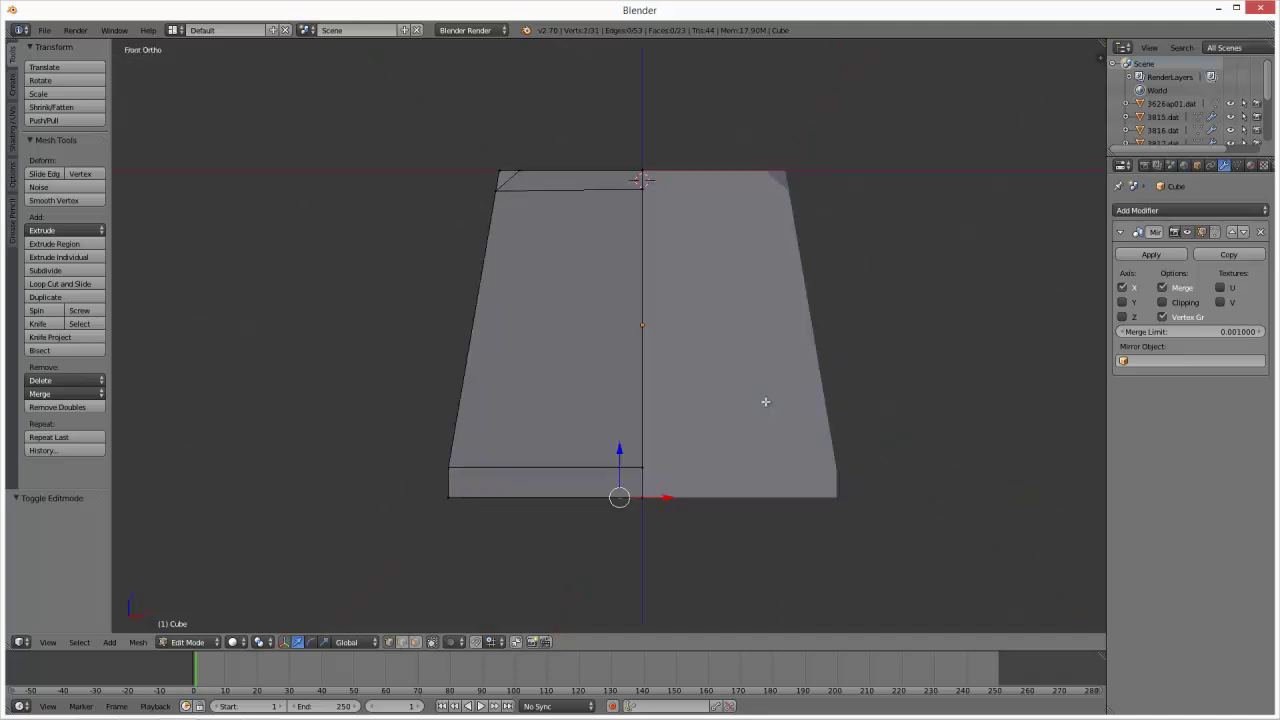
key("z")
scroll(674, 552, "up", 1)
scroll(674, 552, "up", 6)
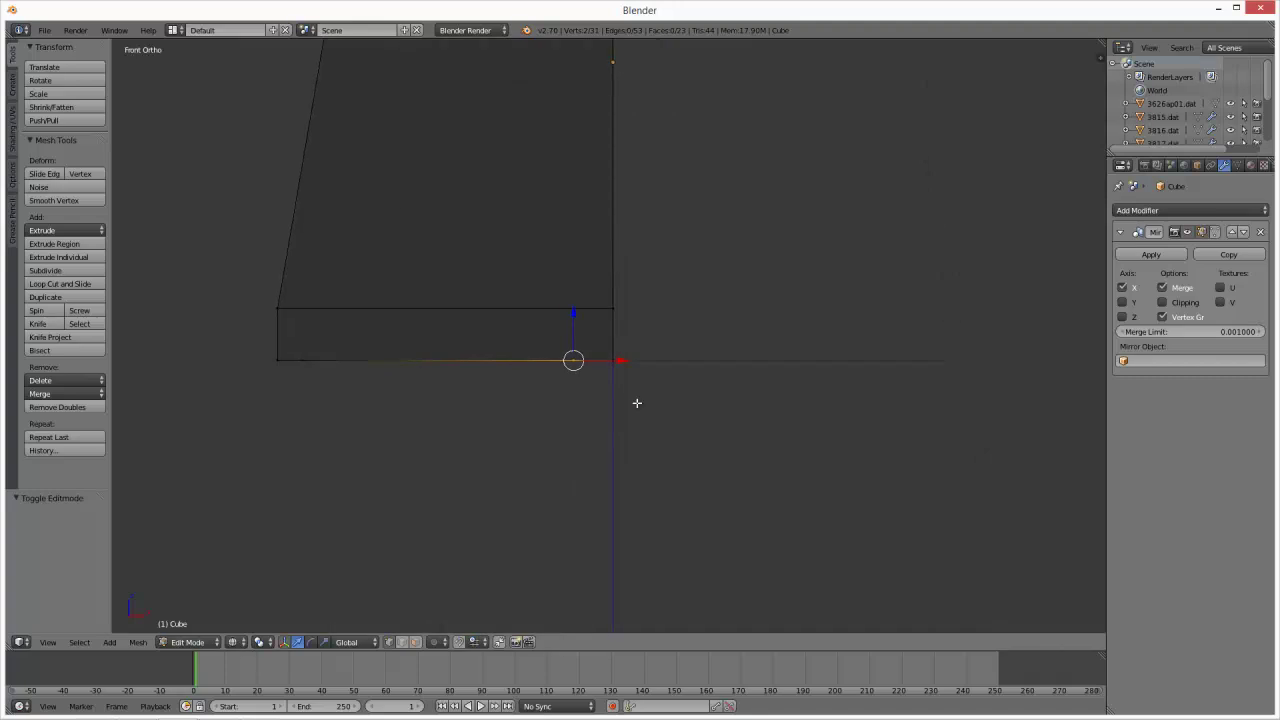
left_click_drag(577, 387, 649, 386)
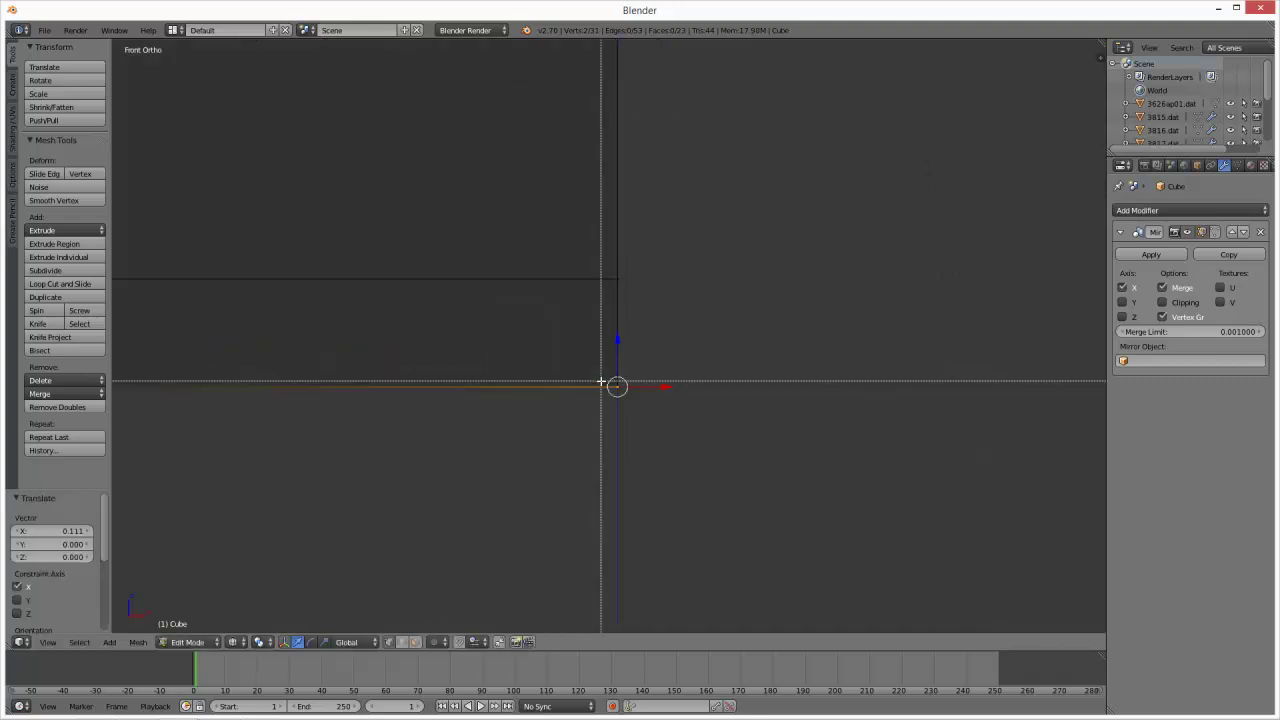
key("w")
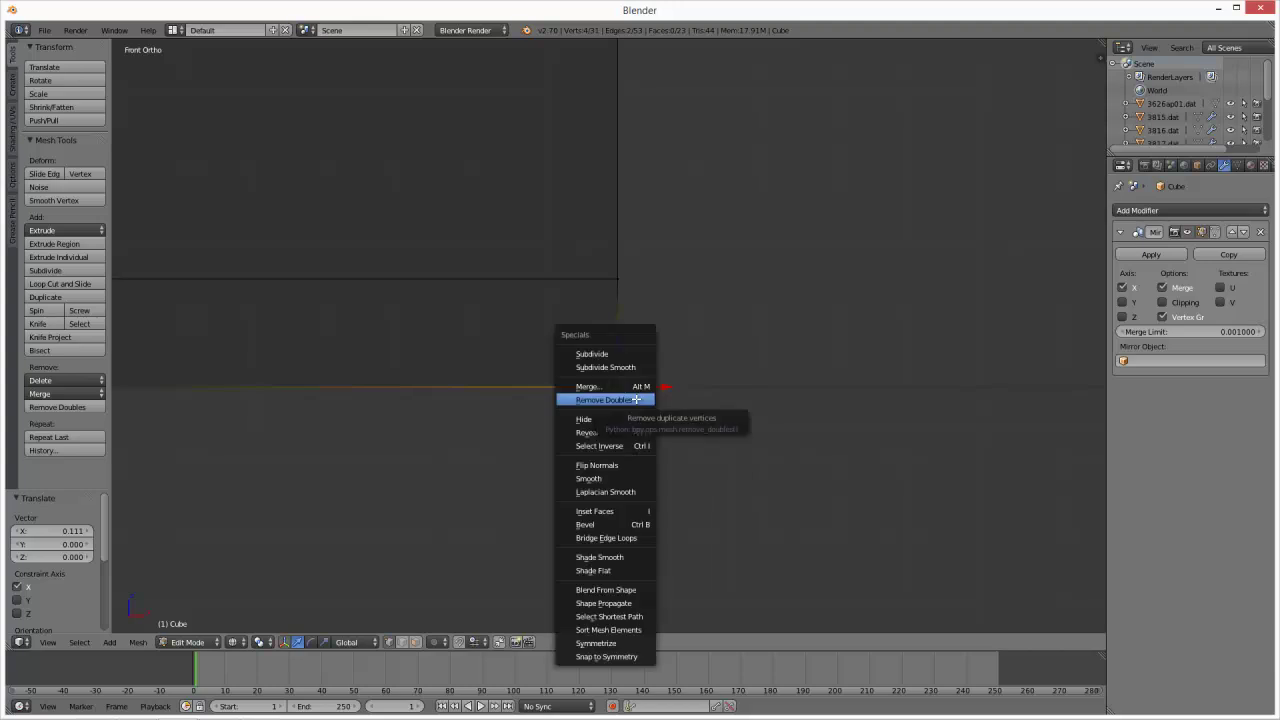
left_click(637, 400)
- Examine the mesh around the mirror line and return the cube to object mode in solid shading
mouse_move(639, 409)
middle_mouse_down()
mouse_move(640, 334)
mouse_move(653, 431)
mouse_move(658, 344)
mouse_move(675, 461)
mouse_move(657, 234)
mouse_move(682, 501)
mouse_move(697, 458)
mouse_move(724, 114)
middle_mouse_up()
key("z")
key("z")
scroll(643, 360, "down", 3)
scroll(643, 360, "down", 2)
key("Tab")
key("z")
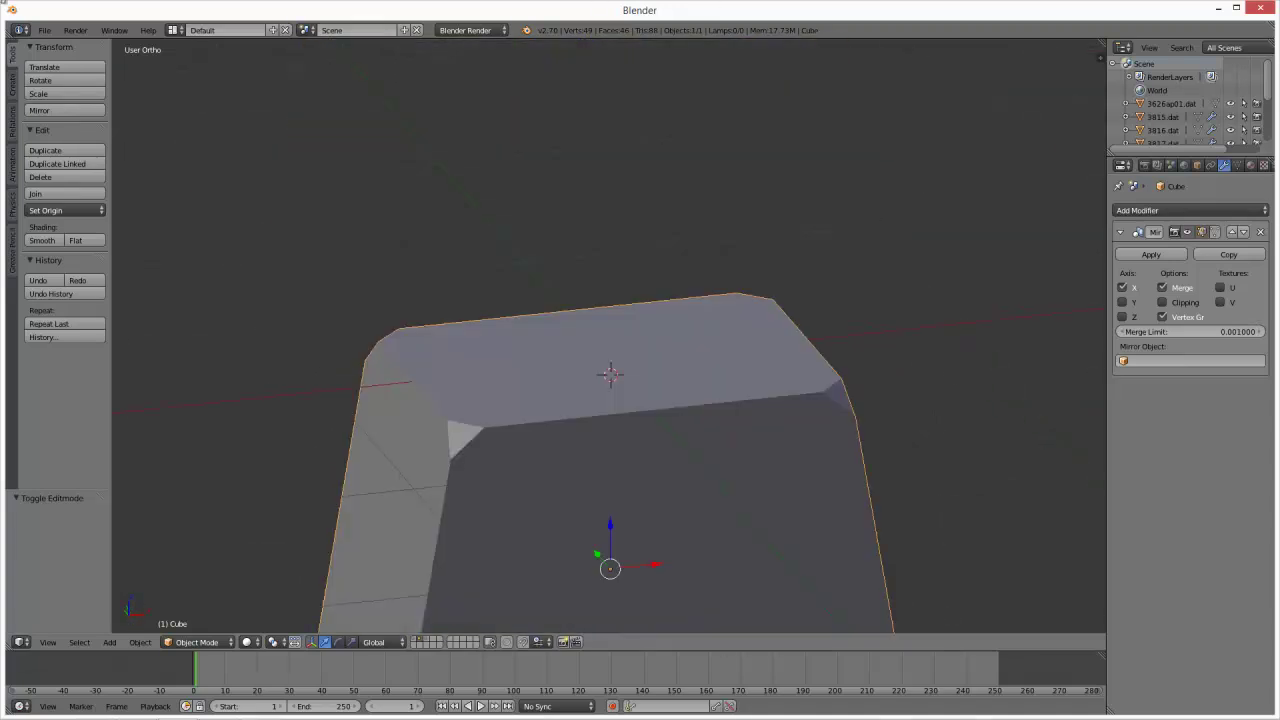
- Try smooth shading on the cube and set it back to flat shading
left_click(40, 241)
middle_click_drag(650, 345, 253, 273)
left_click(68, 241)
mouse_move(534, 354)
middle_mouse_down()
mouse_move(537, 374)
mouse_move(1042, 306)
middle_mouse_up()
middle_click_drag(756, 324, 503, 548)
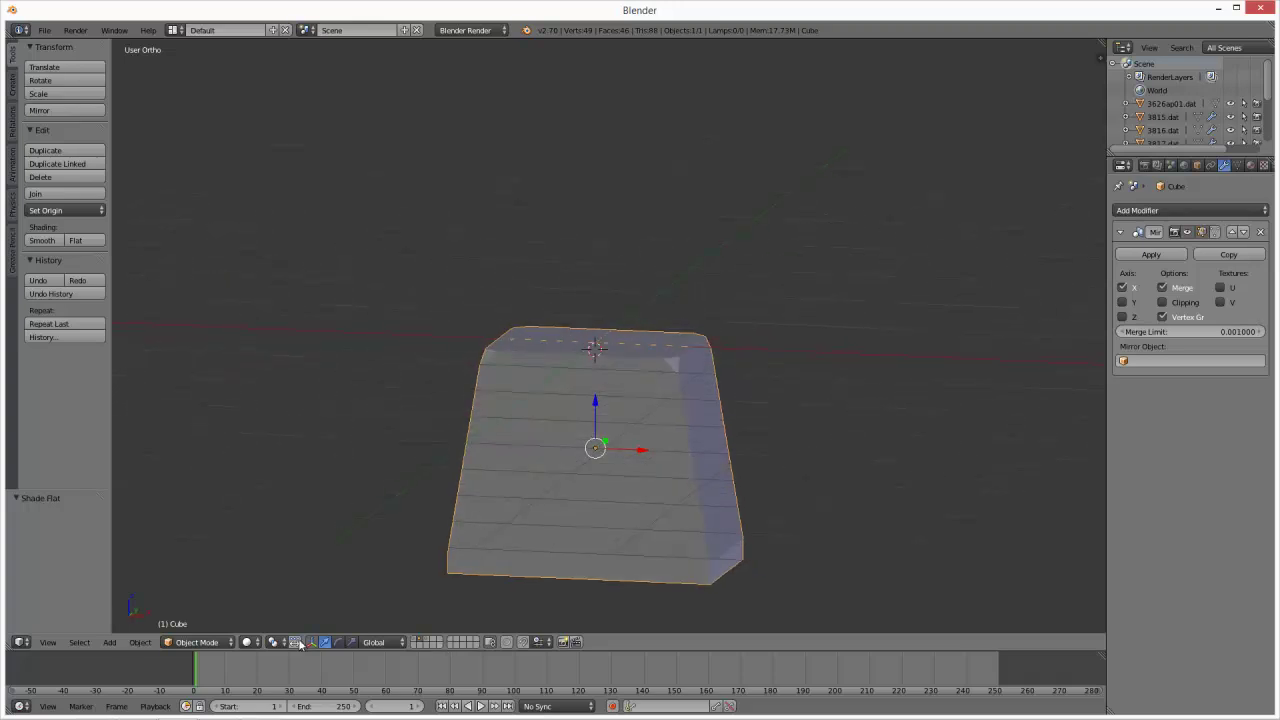
- Show the third layer, open the original torso for mesh editing from the front, and select the neck's top vertices
left_click(423, 645)
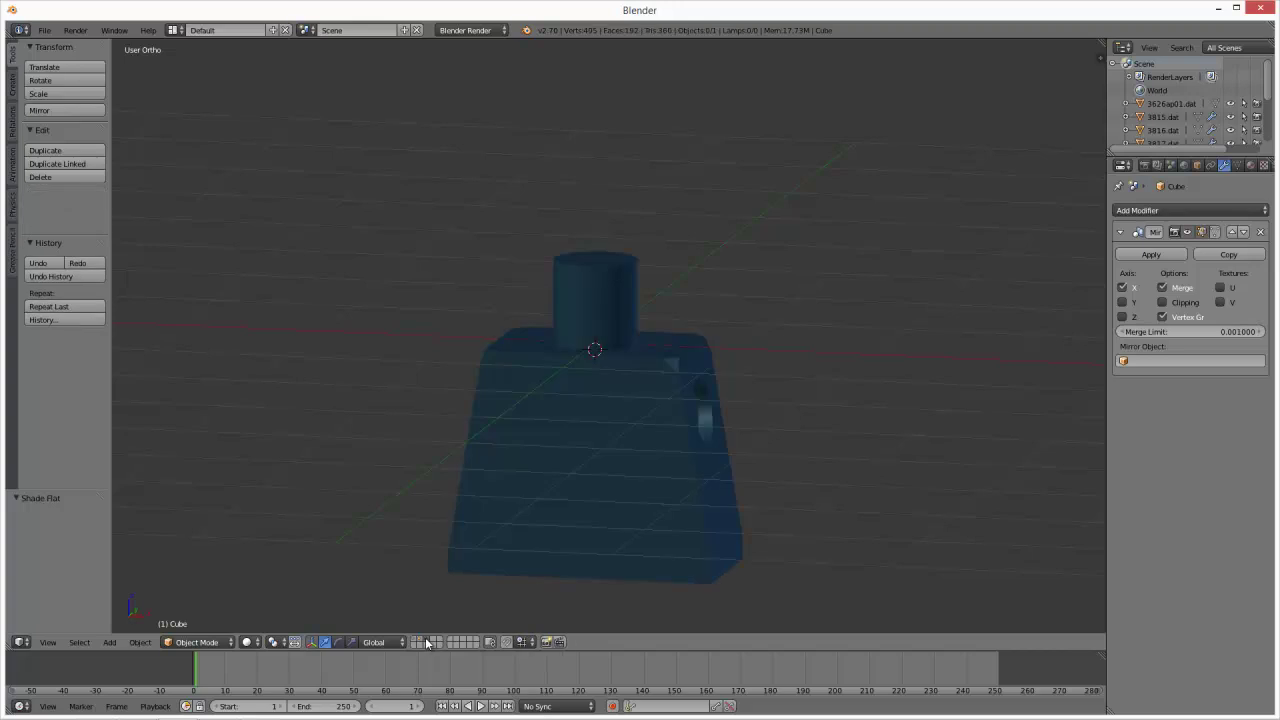
key("KP_1")
right_click(633, 424)
key("Tab")
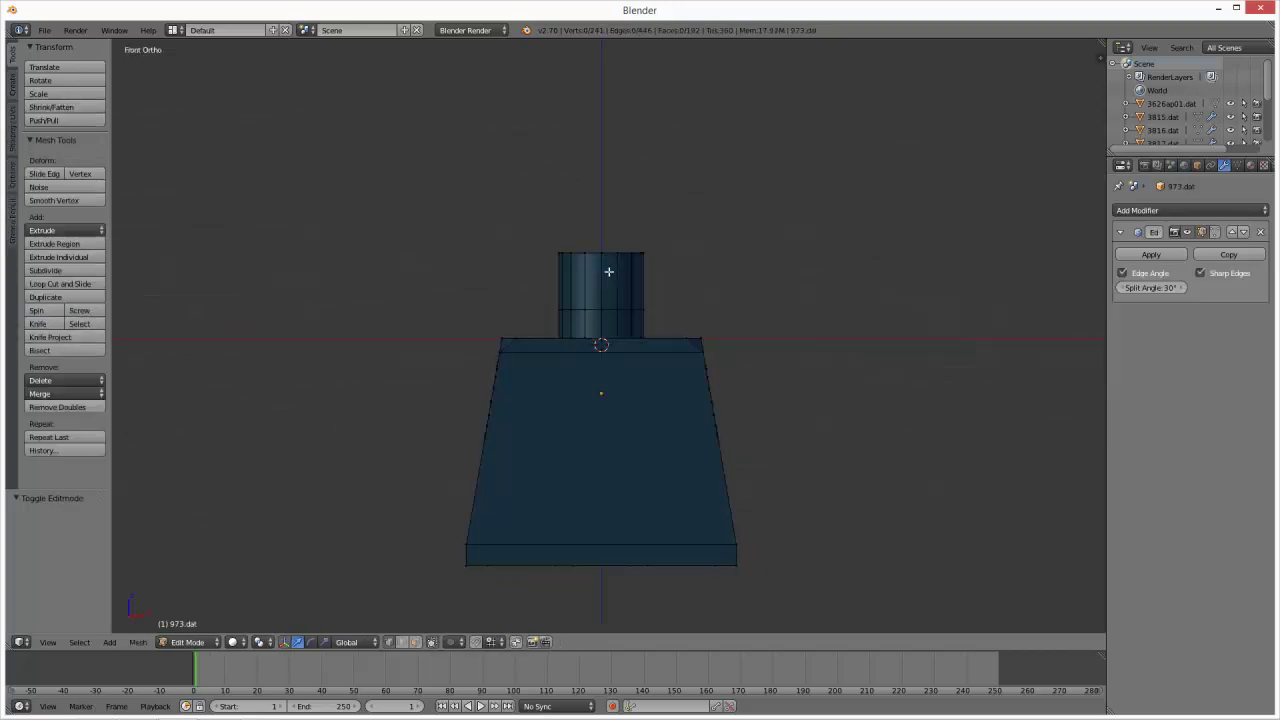
key("a")
key("b")
left_click_drag(571, 240, 694, 263)
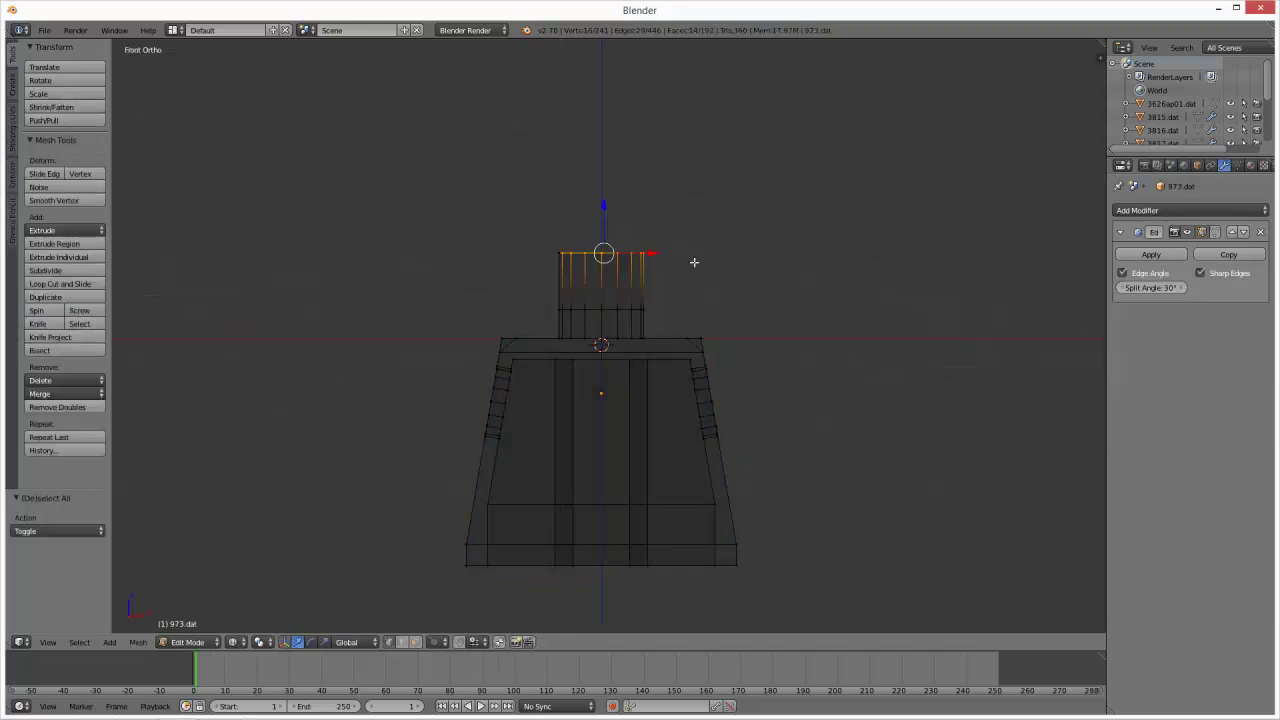
- Switch to face selection in wireframe and select all faces of the torso's neck
scroll(593, 349, "up", 2)
key("z")
middle_click_drag(597, 349, 625, 350)
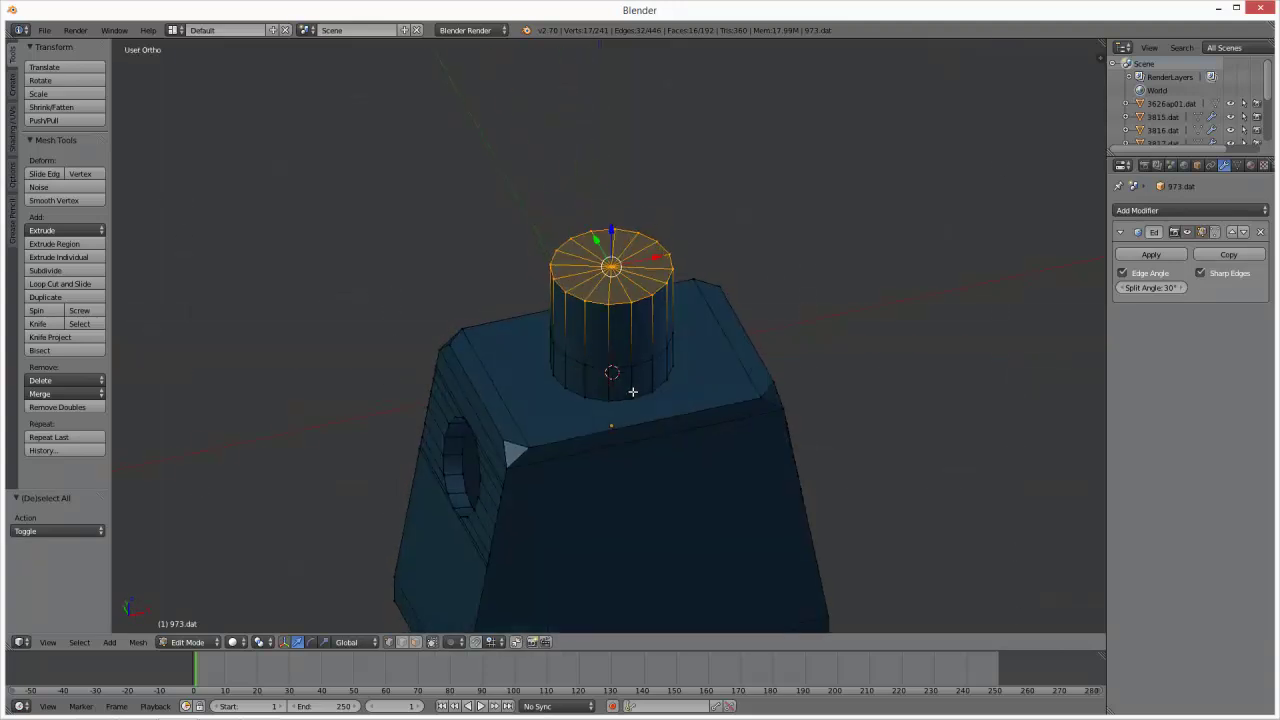
key("z")
key("z")
key("KP_1")
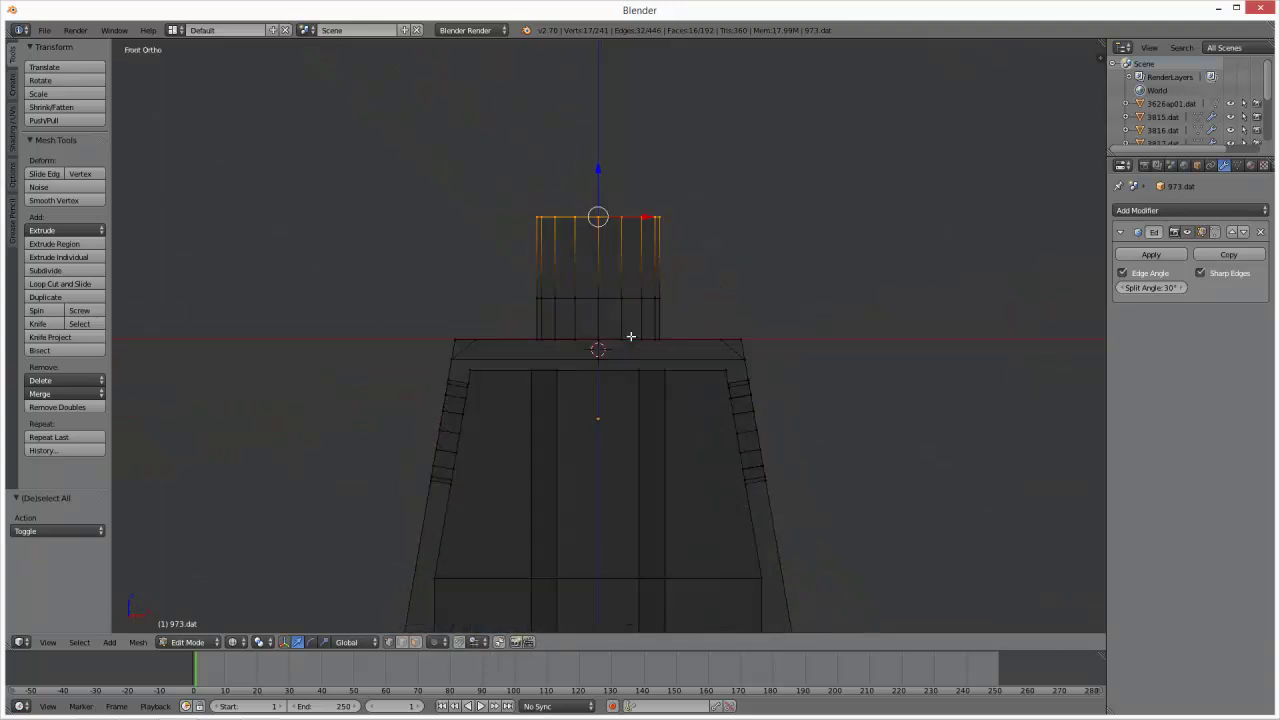
scroll(630, 350, "up", 3)
left_click(415, 641)
key("b")
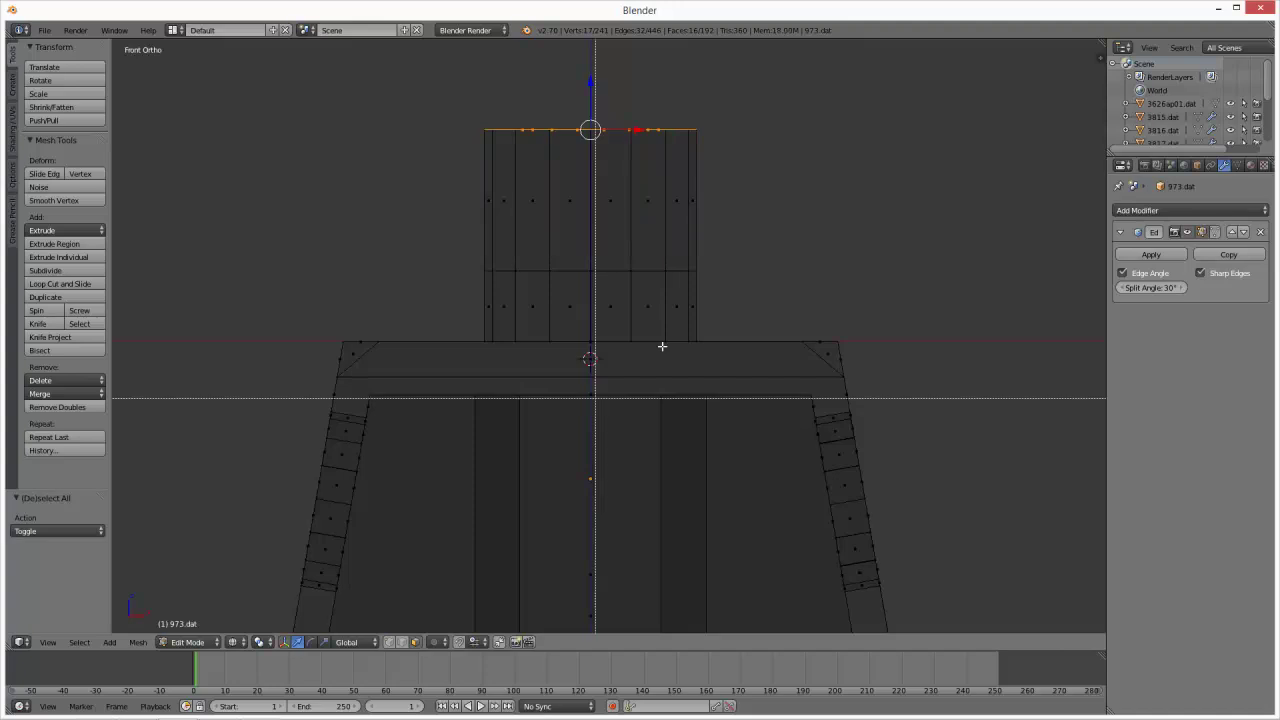
left_click_drag(746, 318, 270, 33)
- Duplicate the original torso in place and delete the neck faces from the duplicate
key("Tab")
key("Tab")
key("Tab")
key("z")
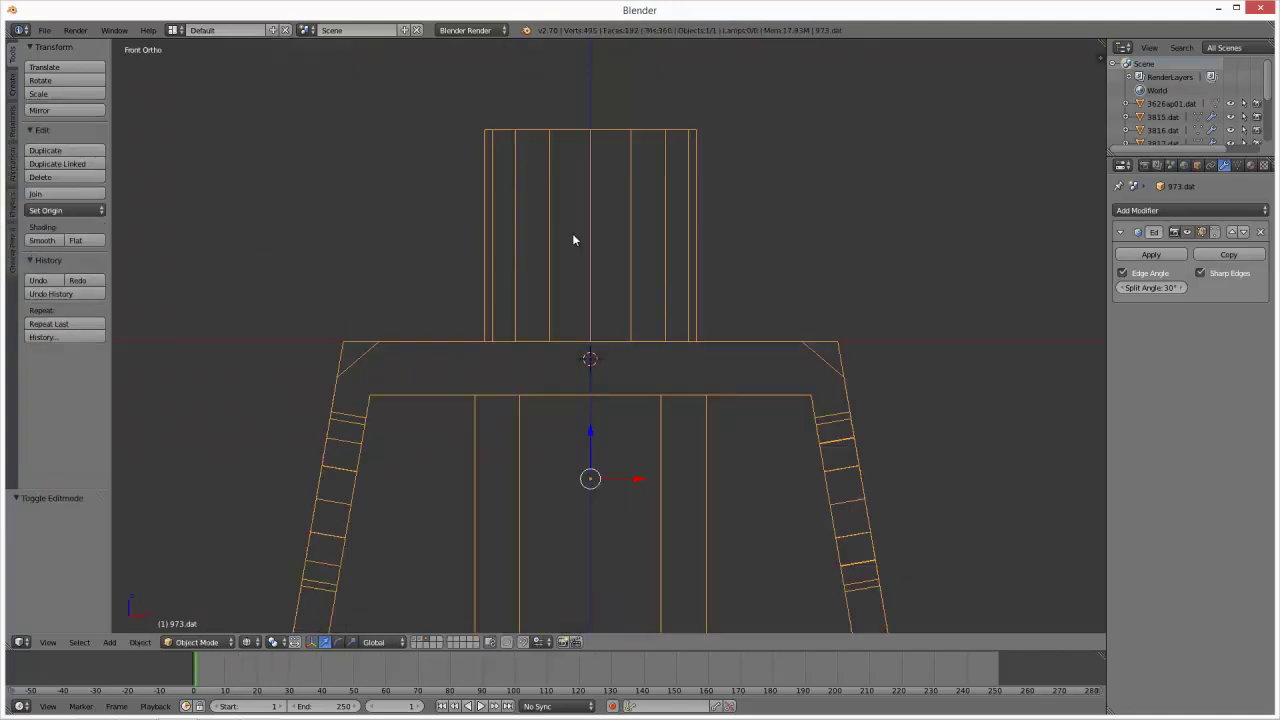
right_click(600, 334)
key("Tab")
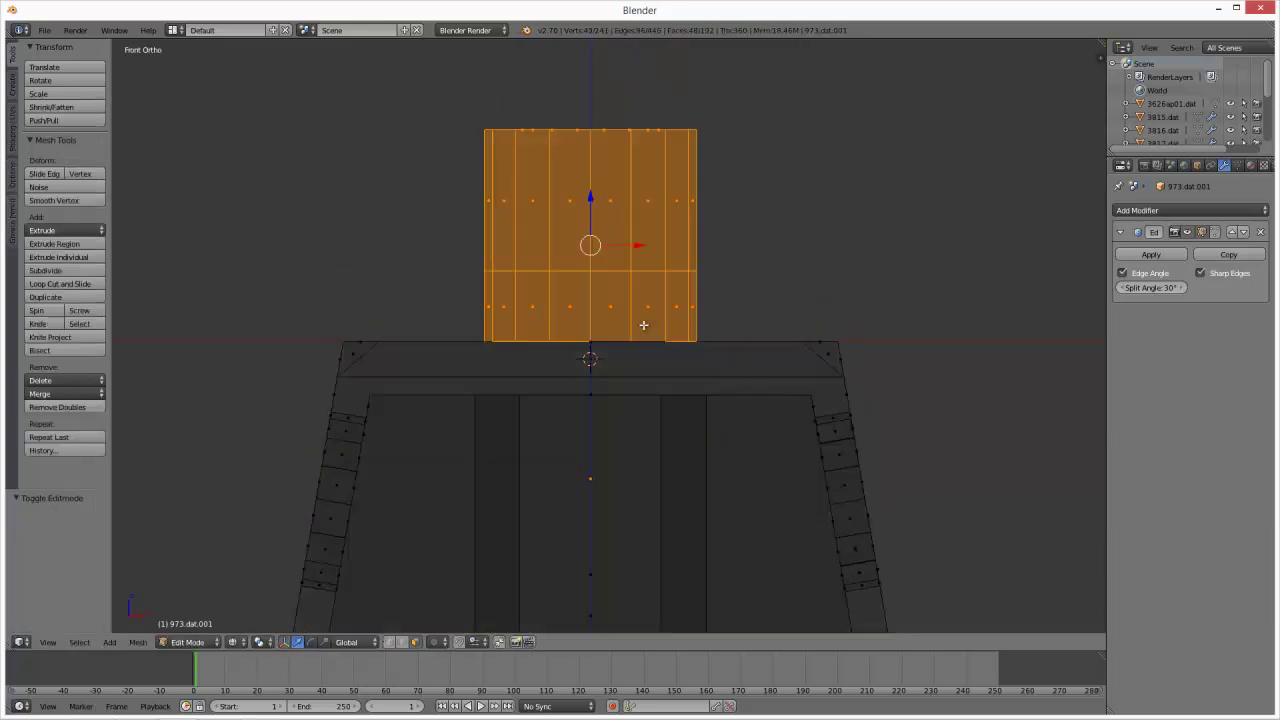
key("x")
left_click(643, 325)
key("Tab")
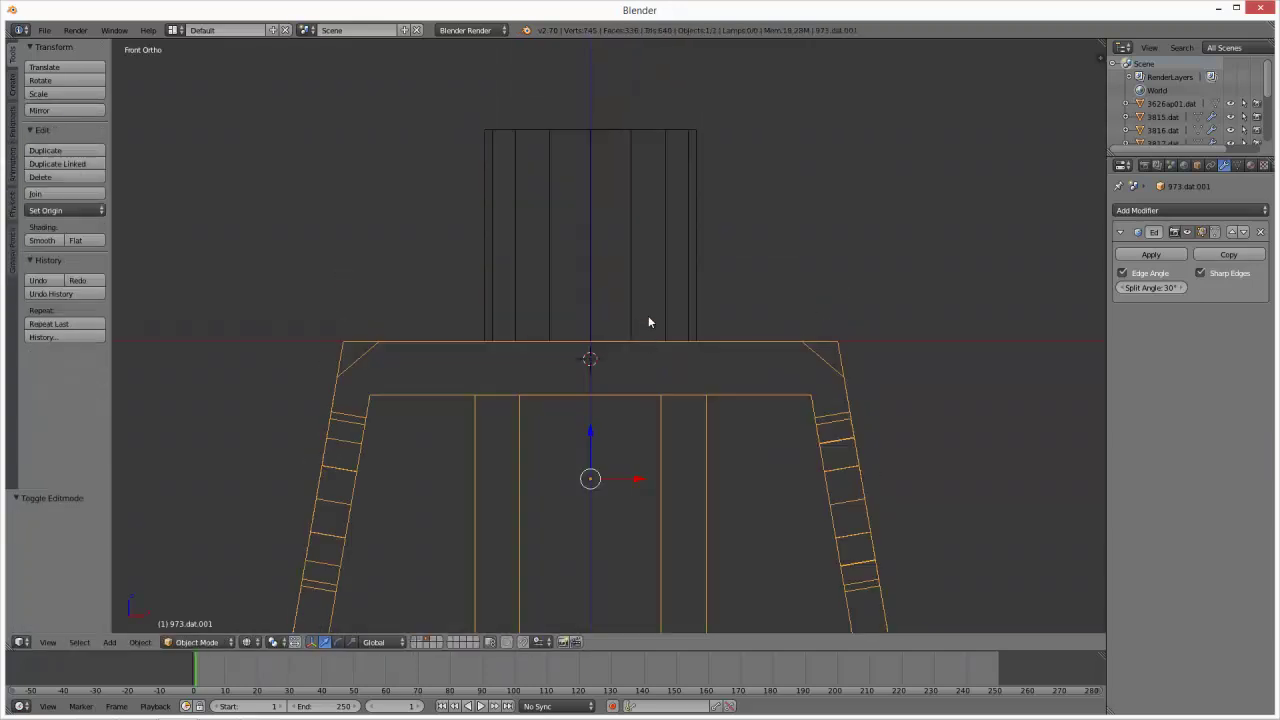
- Invert the face selection in the original torso mesh and delete those faces, keeping only the neck
right_click(662, 318)
key("Tab")
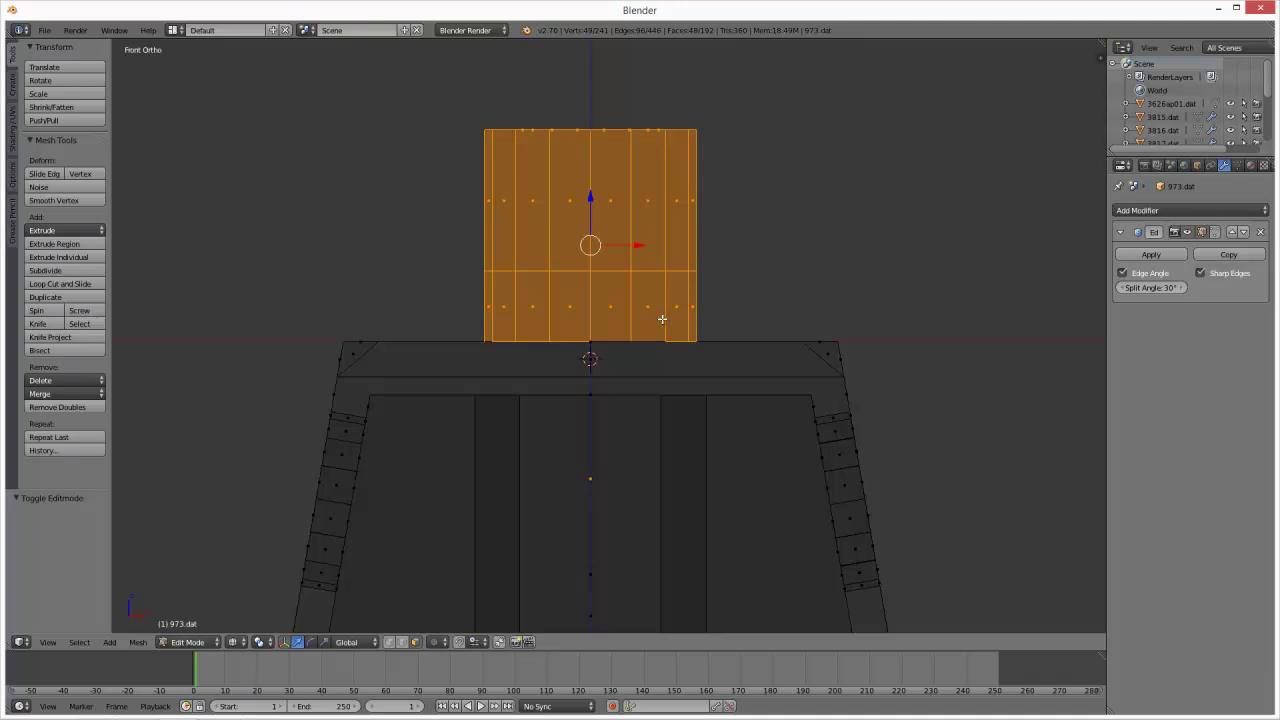
key("w")
left_click(661, 367)
key("x")
left_click(661, 368)
key("Tab")
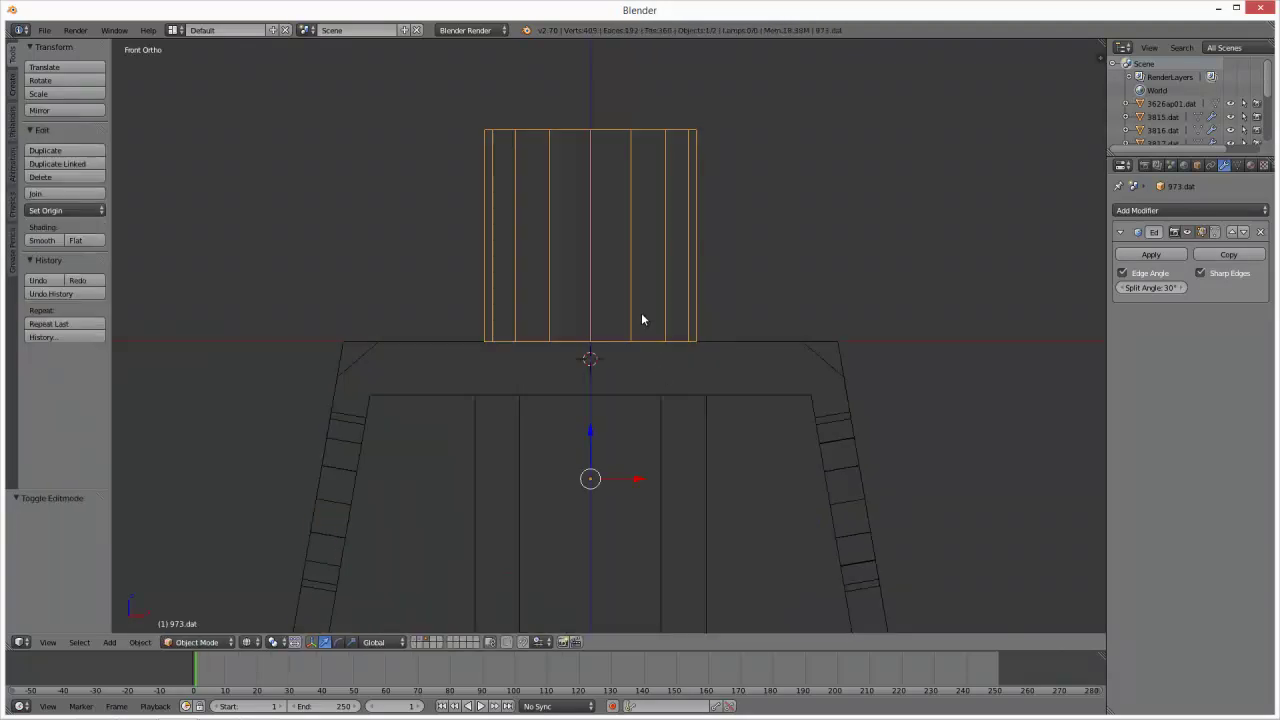
- Try linking the torso body's materials to the separated neck, and undo the link
right_click(723, 343, "shift")
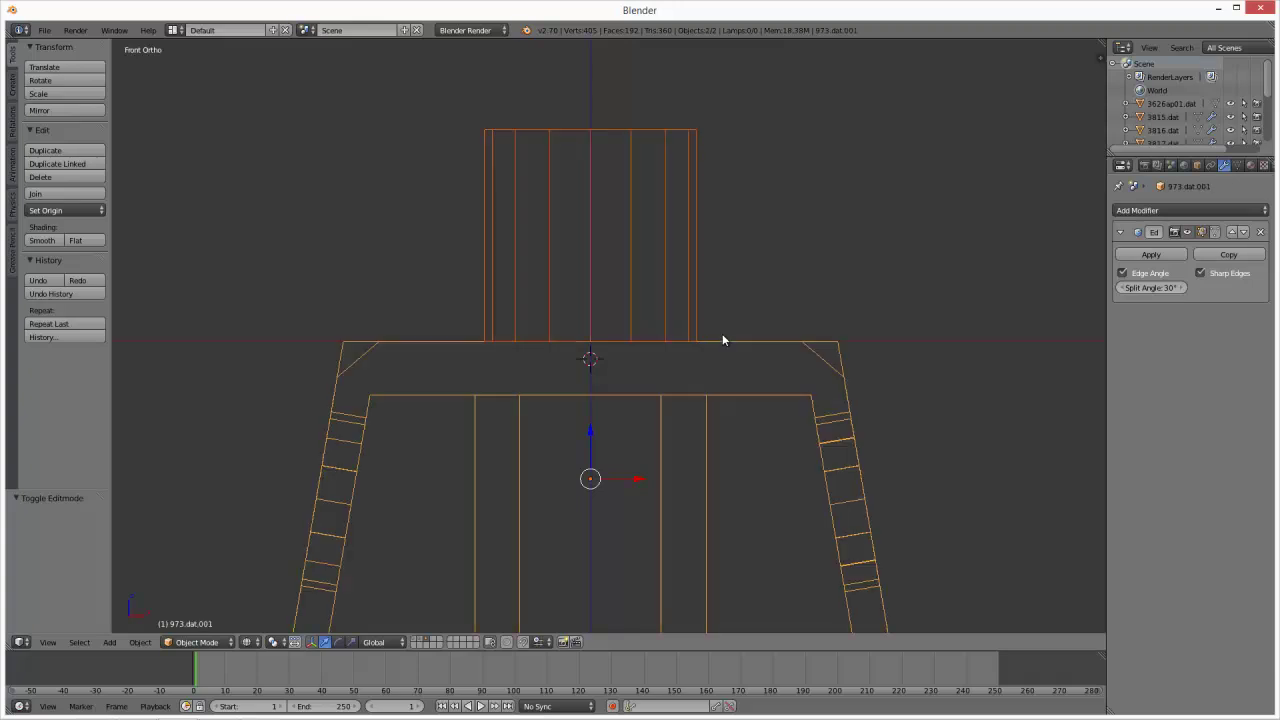
key("ctrl+l")
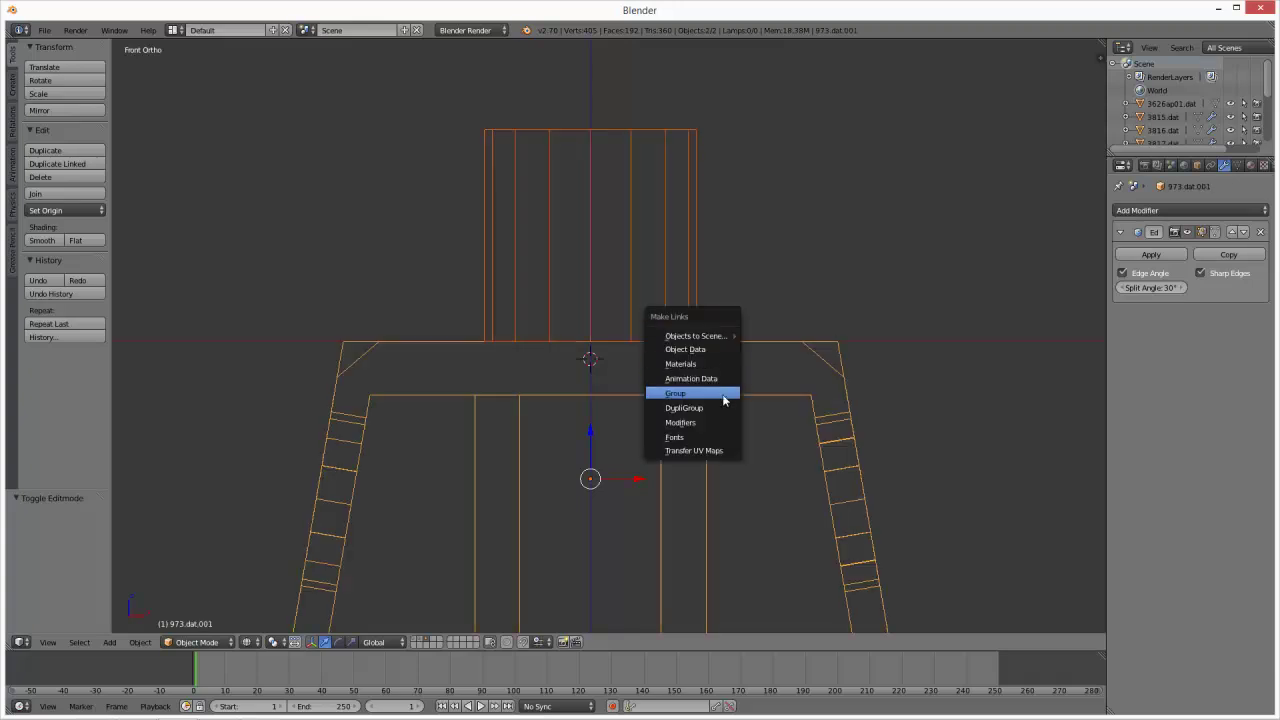
left_click(722, 364)
key("z")
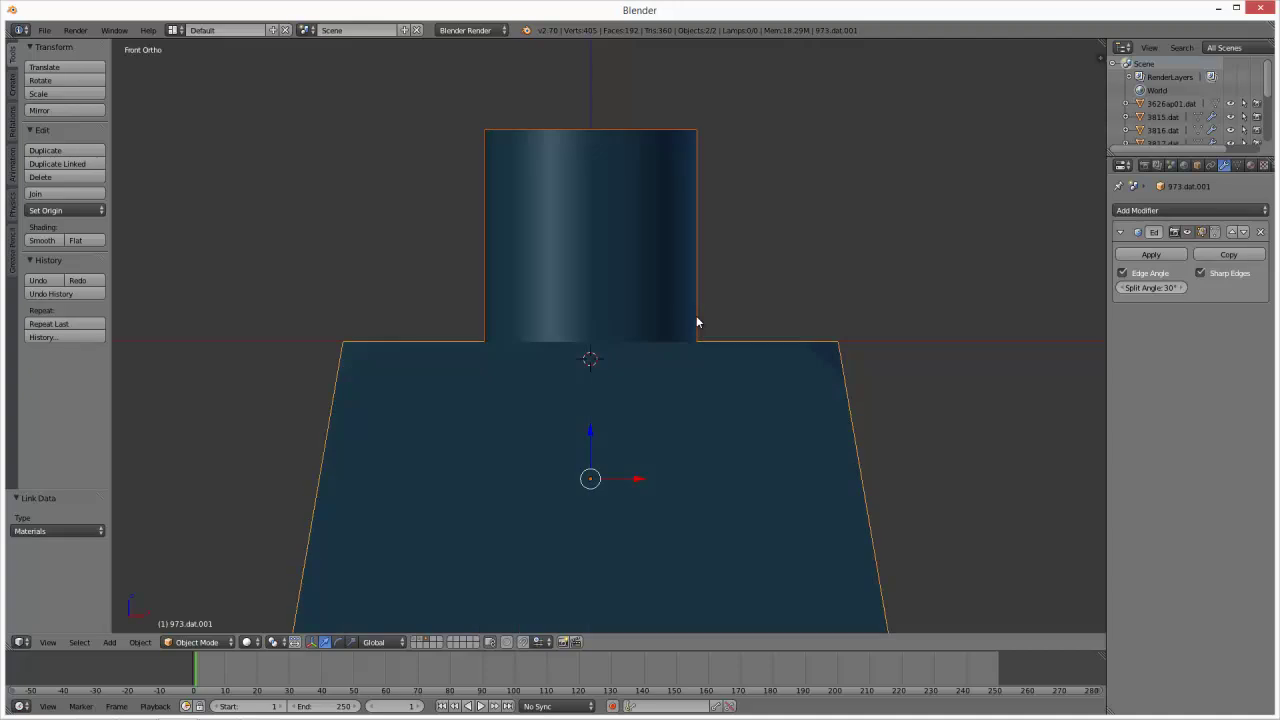
scroll(697, 315, "down", 2)
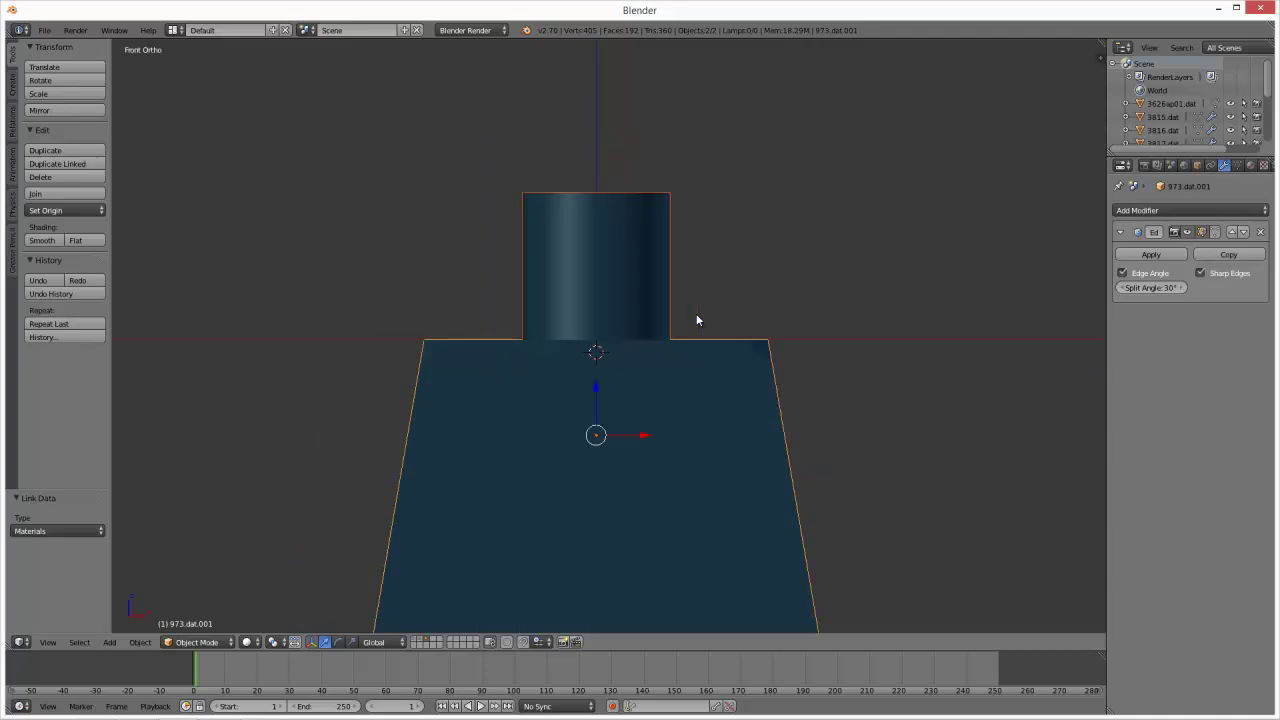
key("ctrl+z")
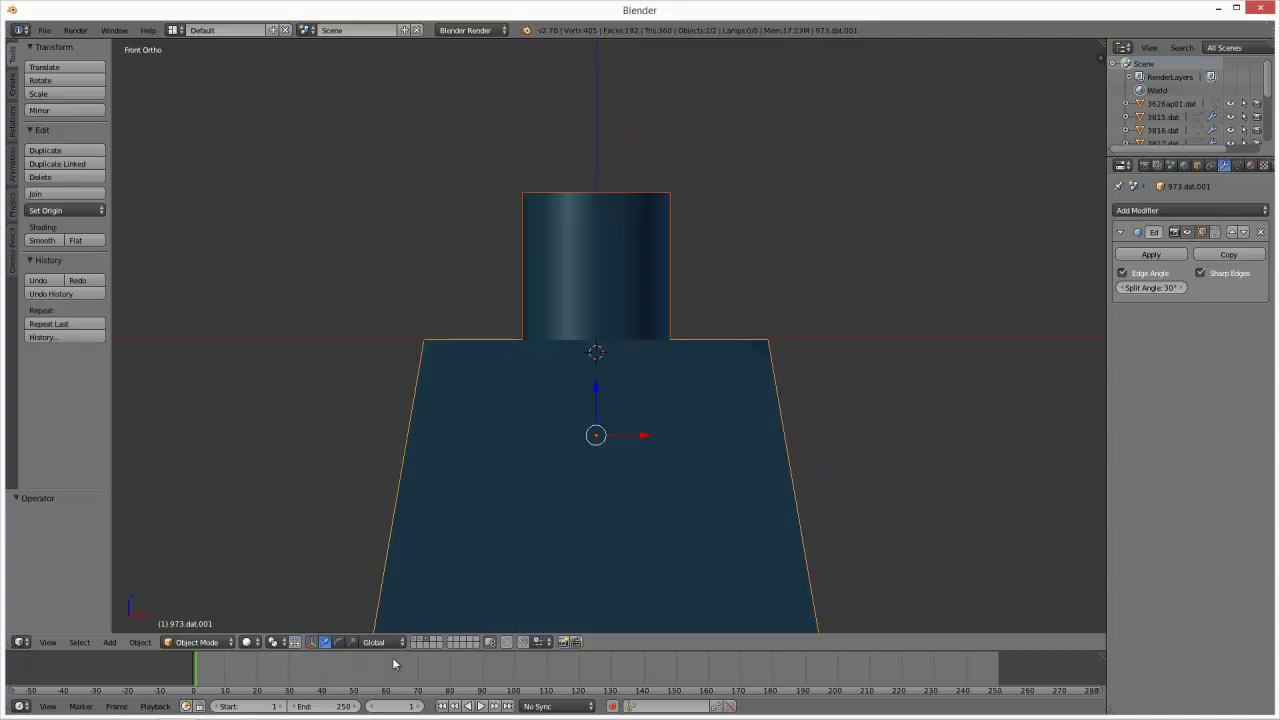
- Move the separated neck to the second layer and show that layer with the rebuilt cube
right_click(593, 263)
key("m")
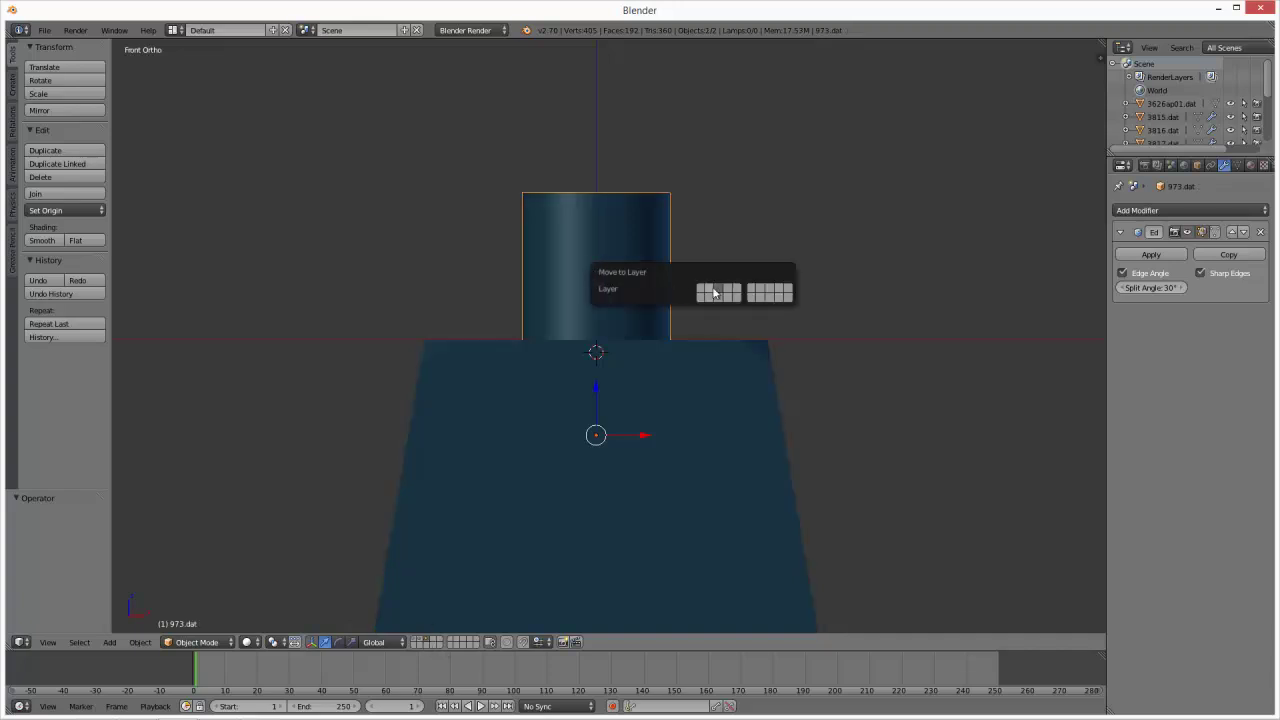
left_click(714, 292)
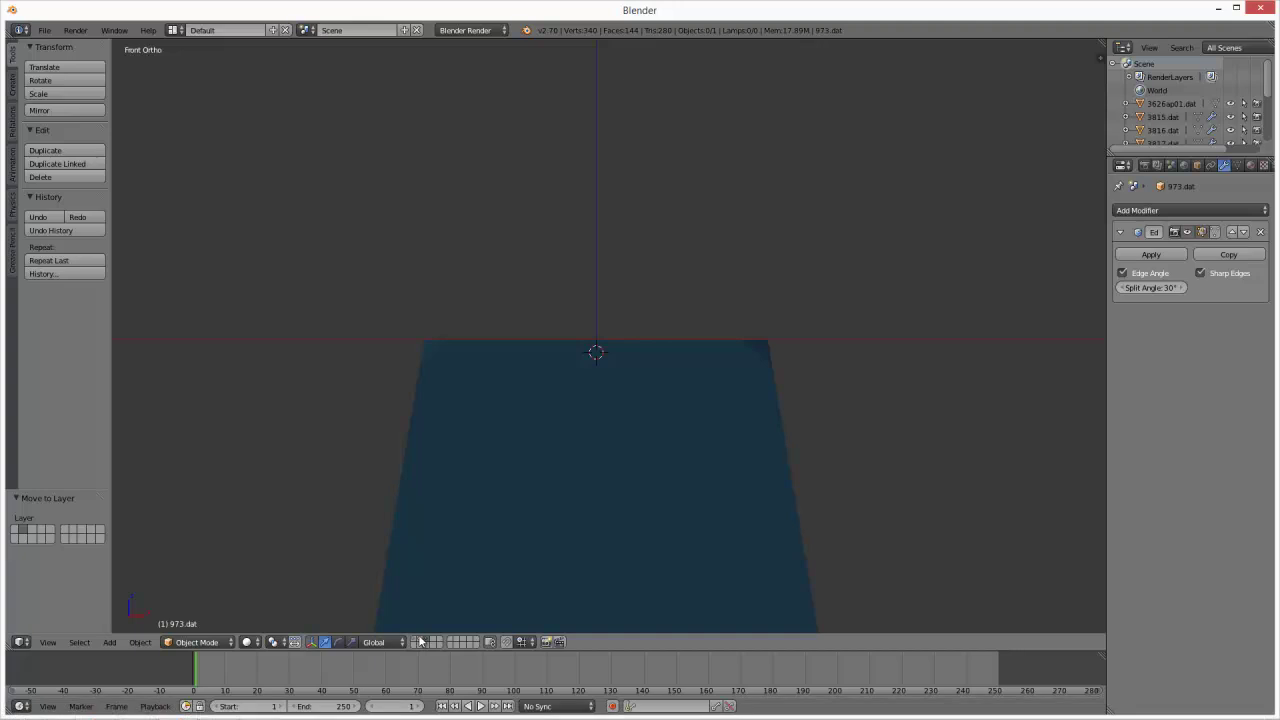
left_click(420, 641)
- Try linking the cube's materials to the neck object
right_click(662, 379, "alt")
left_click(662, 384)
right_click(658, 310)
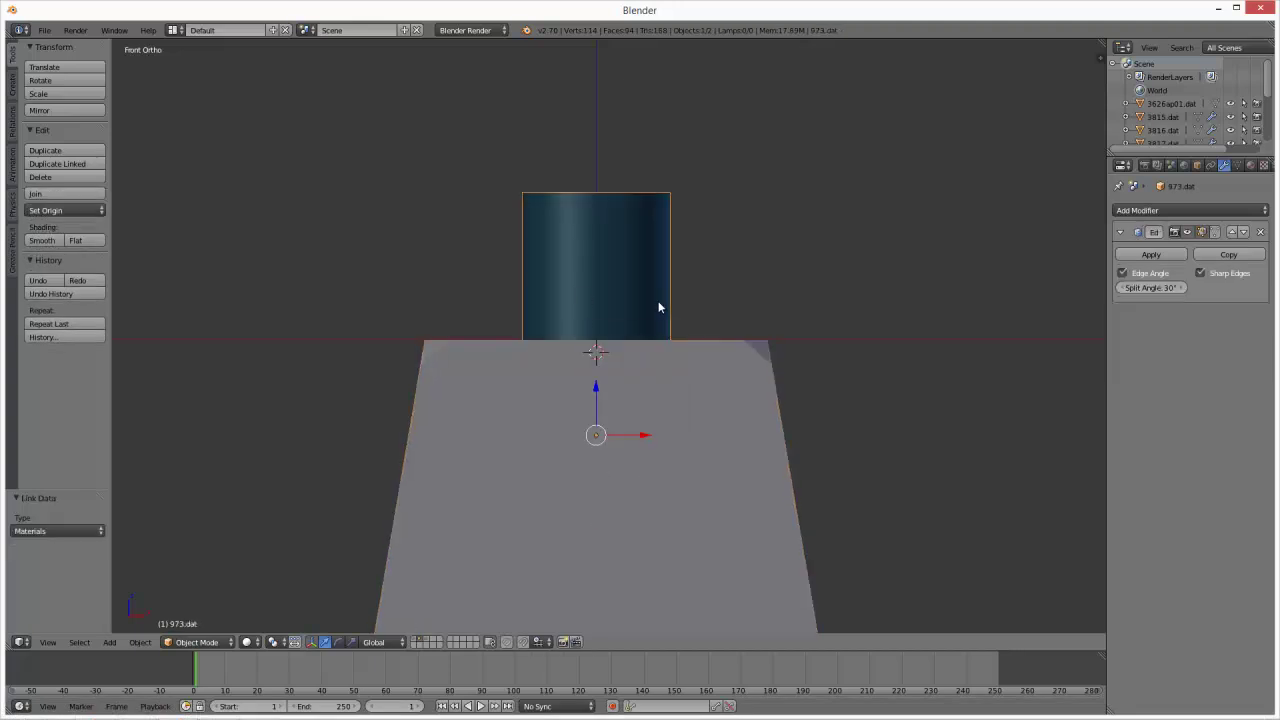
right_click(689, 350, "shift")
key("ctrl+l")
left_click(690, 347)
- Assign the existing material named Material to the neck in place of its current one
right_click(631, 268)
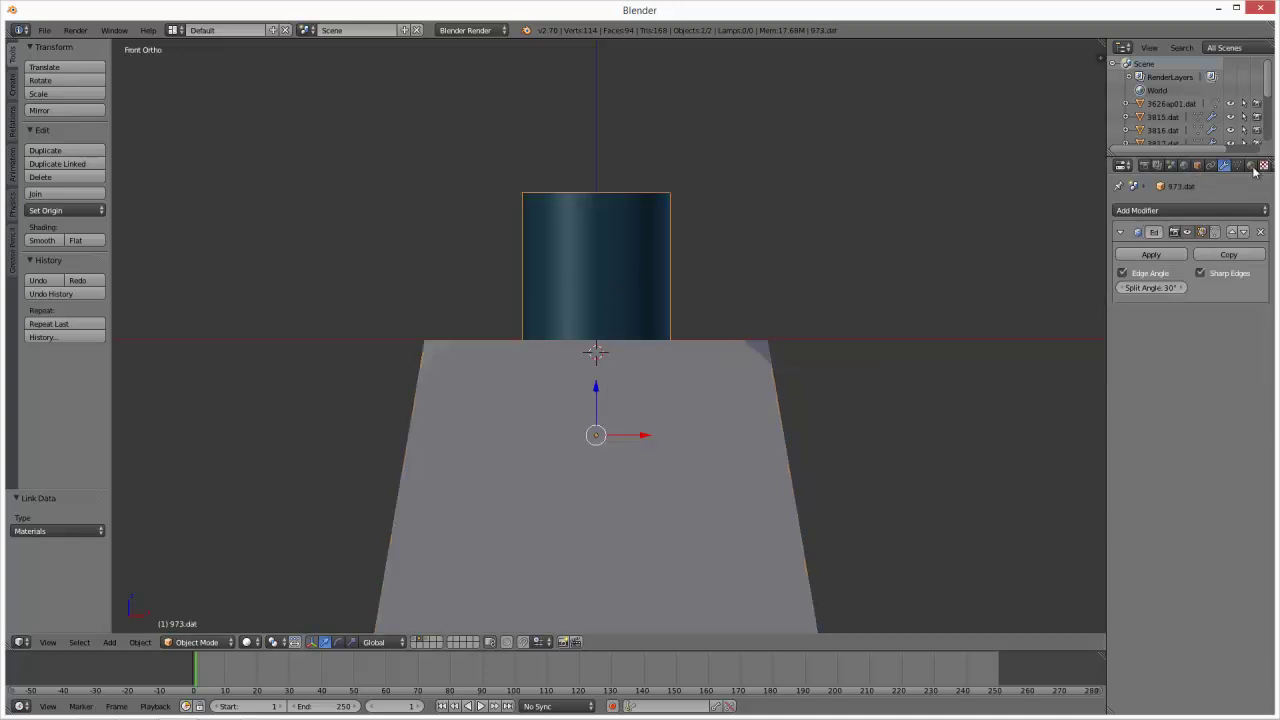
left_click(1251, 166)
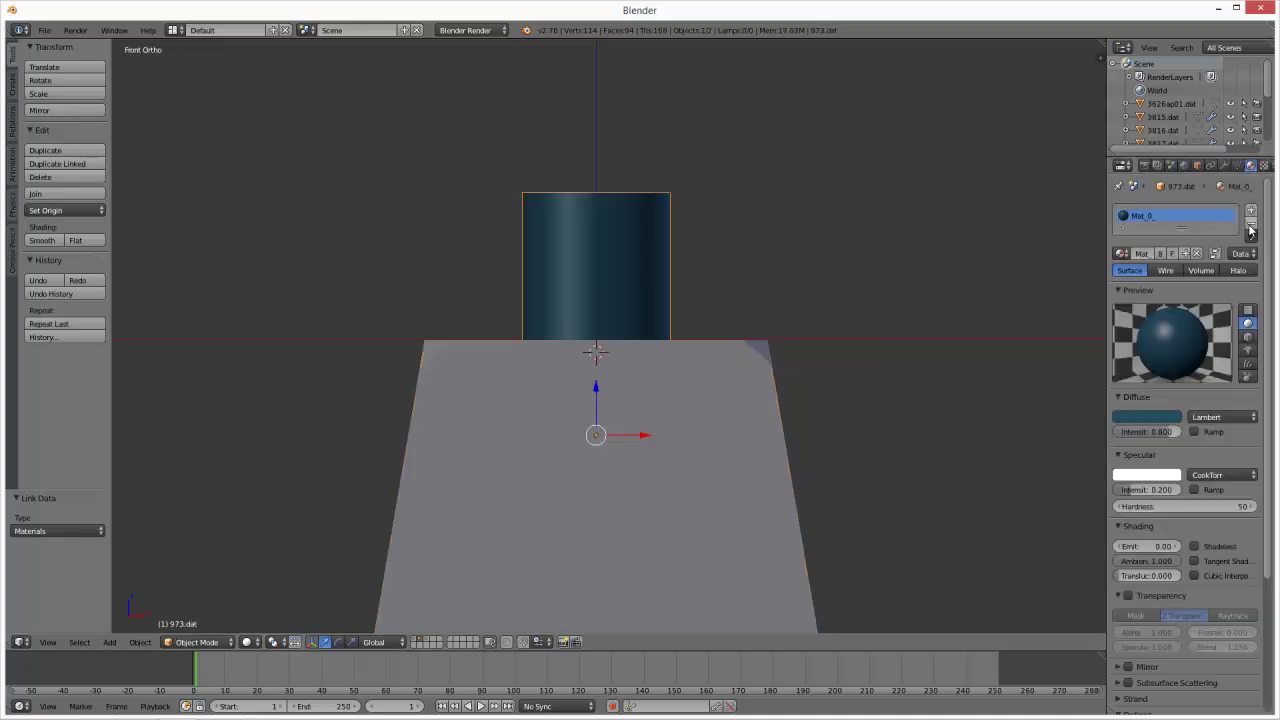
left_click(1124, 254)
left_click(1046, 304)
- Add a camera in front of the torso in the right side view, at about Y -5.8 and Z -0.2
middle_click_drag(720, 328, 737, 362)
key("KP_7")
scroll(754, 344, "down", 10)
key("KP_3")
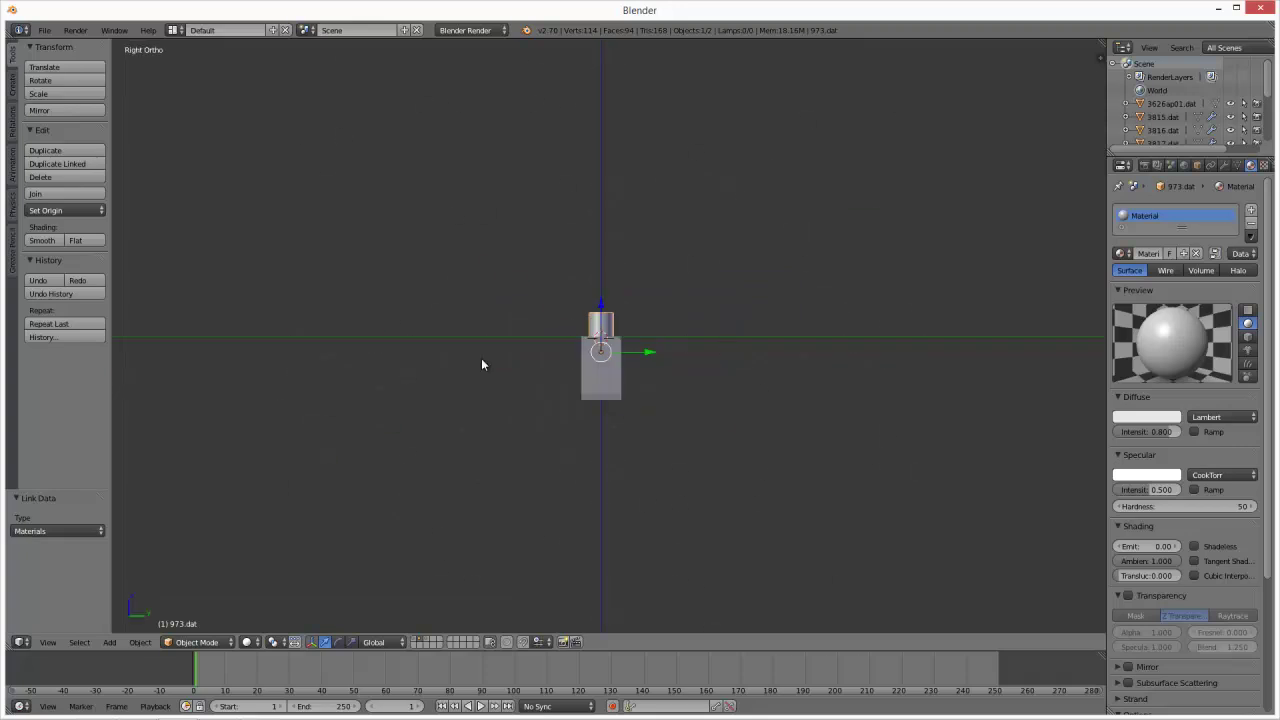
key("shift+a")
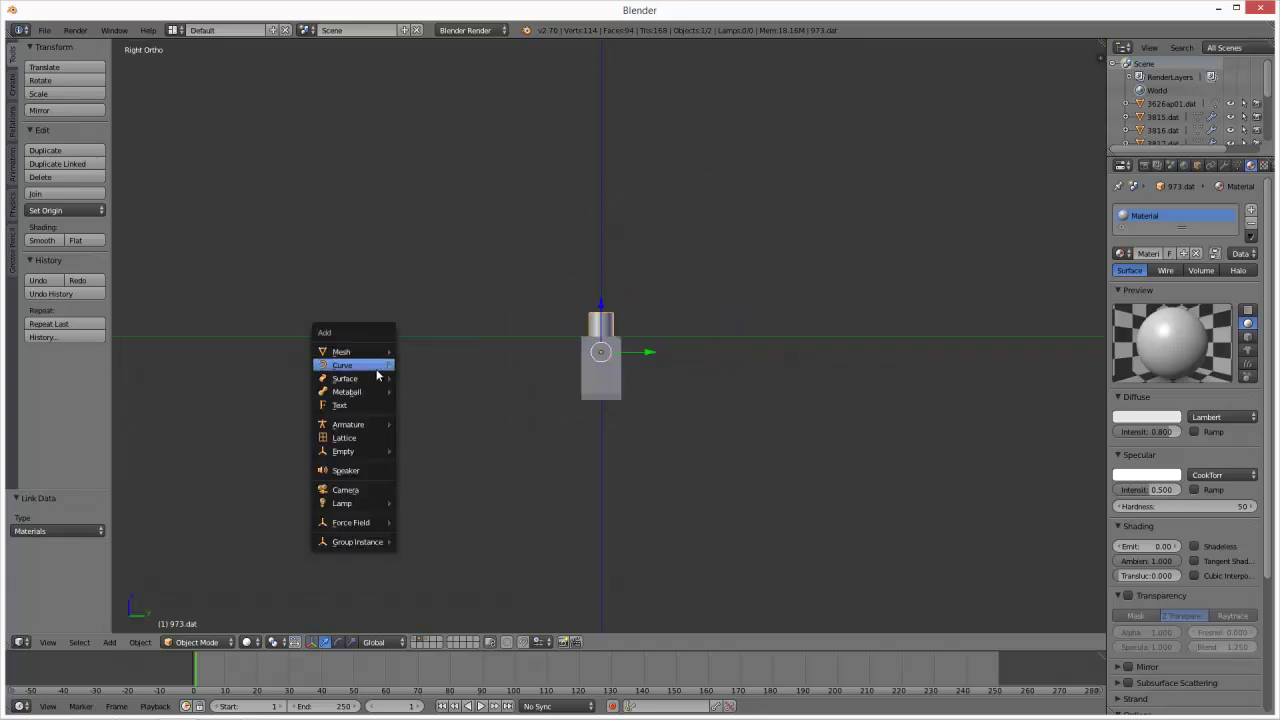
left_click(377, 490)
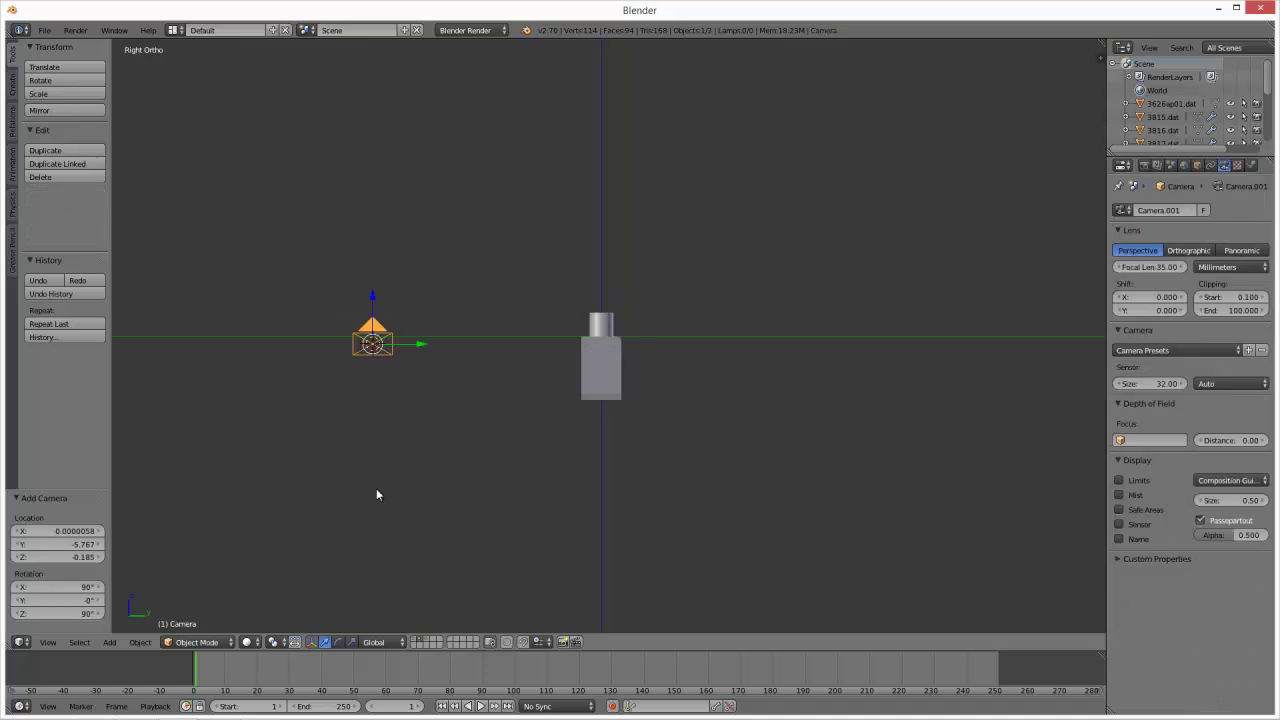
- Rotate the camera 90° in the top view to face the torso, and raise it 1 unit along Z
key("KP_7")
key("r")
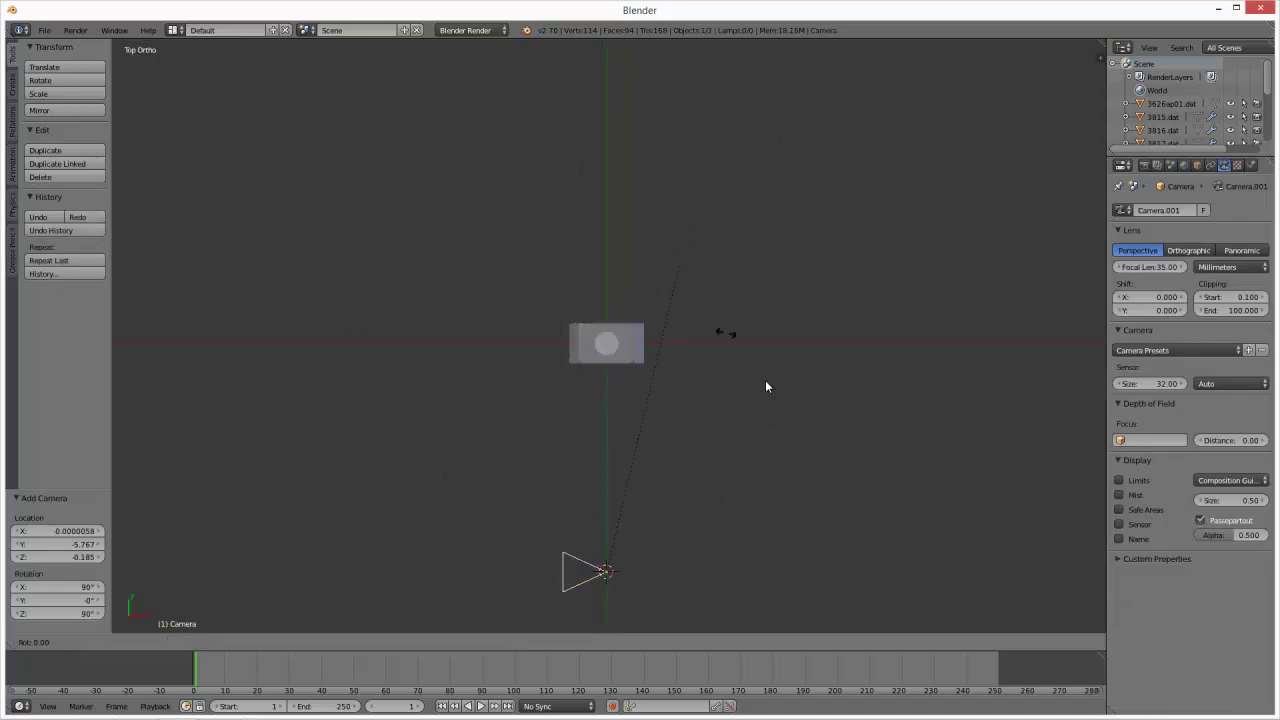
left_click(783, 612)
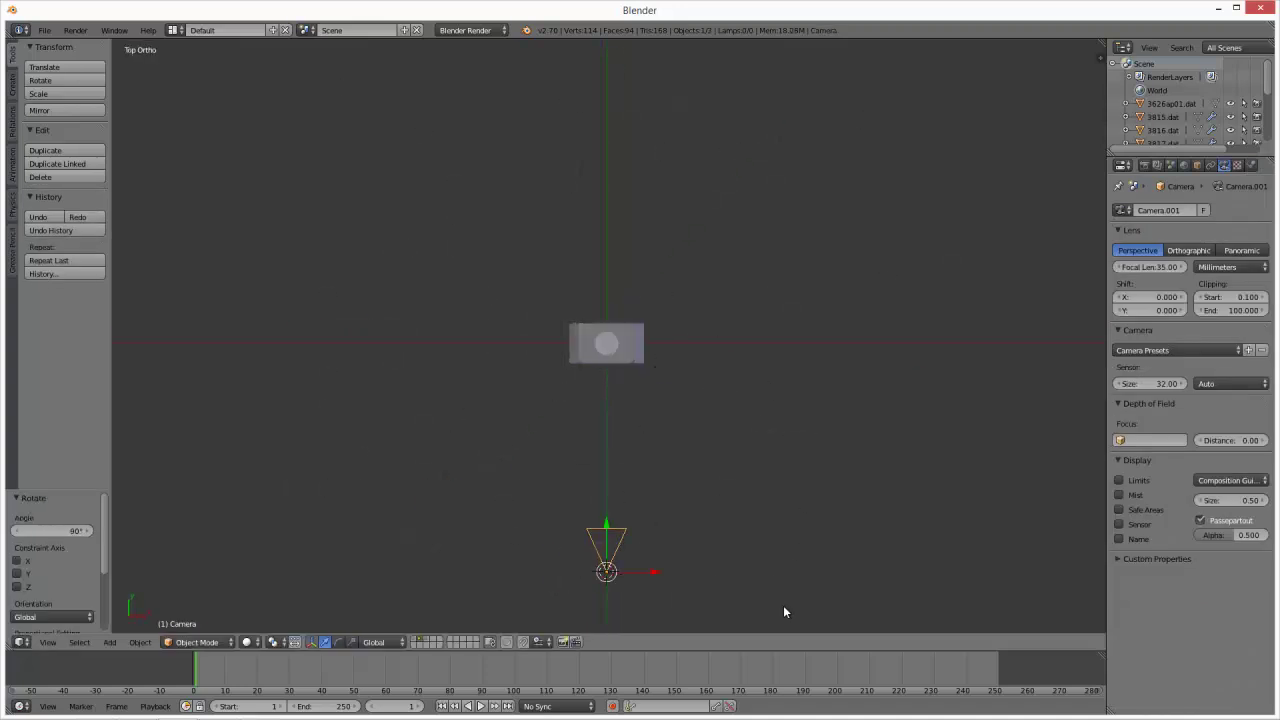
key("KP_3")
key("g")
key("z")
key("1")
key("Return")
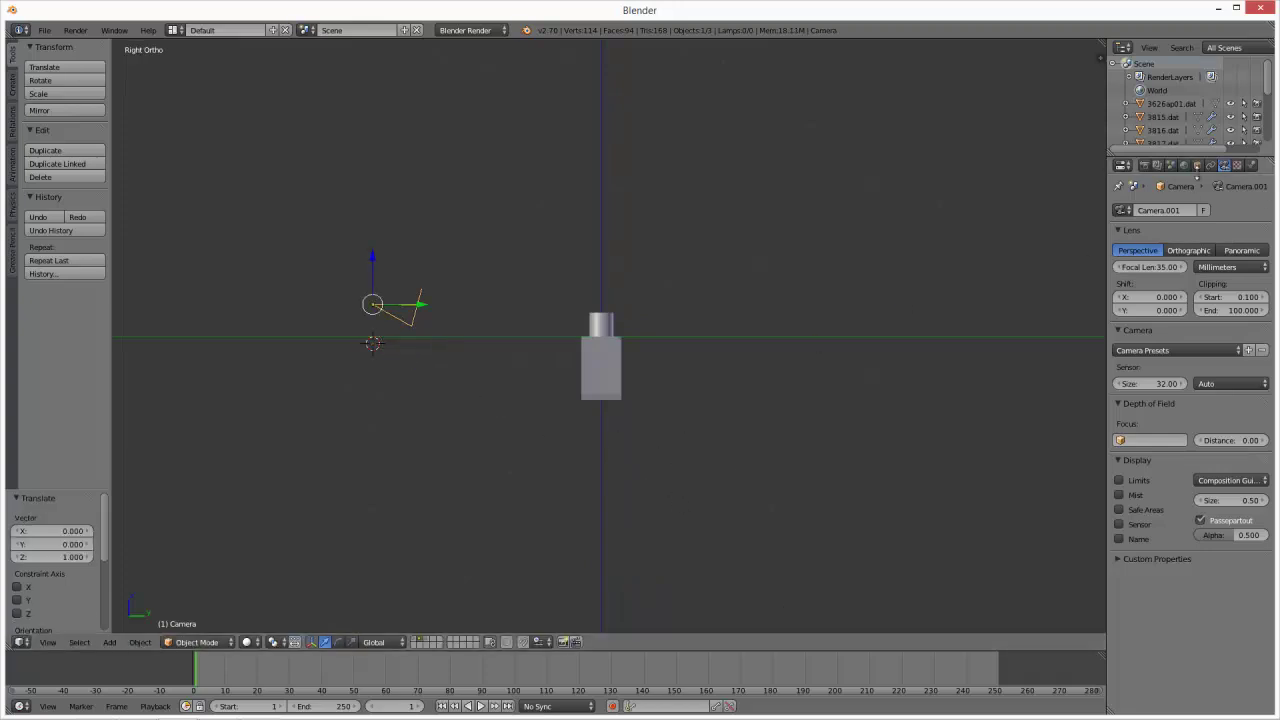
- Set the world's horizon colour to white and enable Ambient Occlusion
left_click(1185, 165)
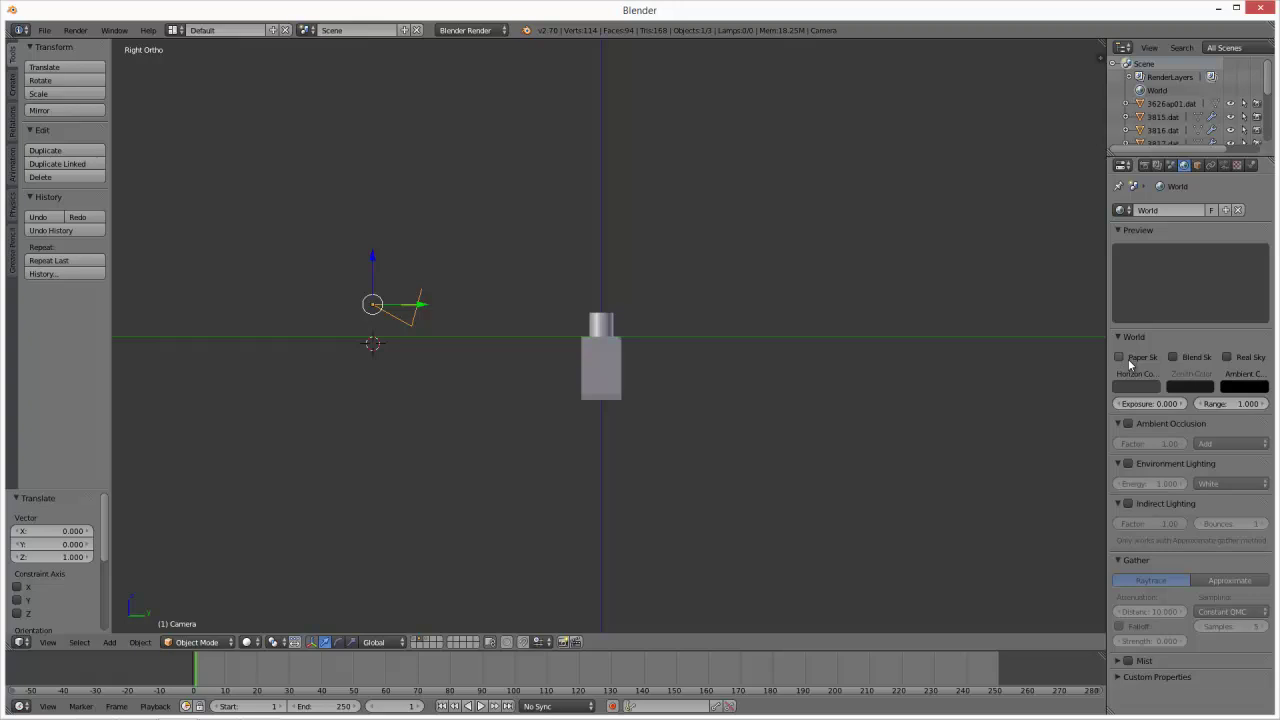
left_click(1126, 388)
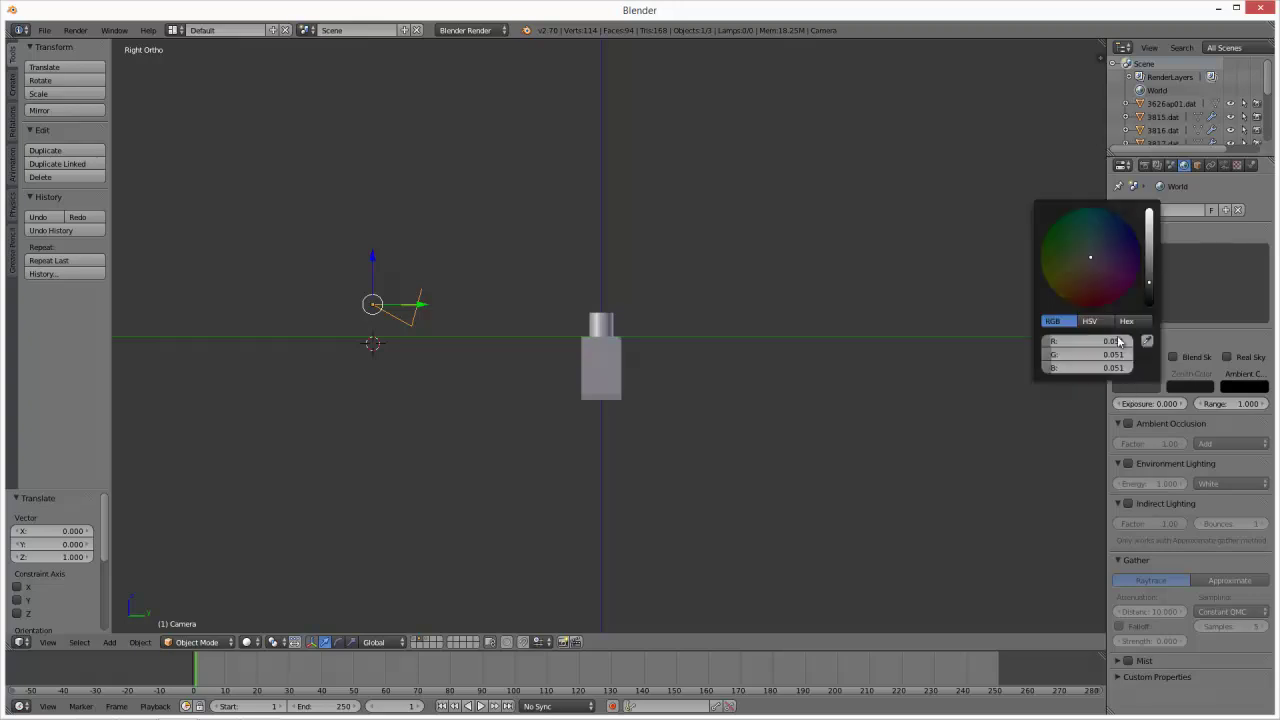
left_click_drag(1149, 287, 1149, 212)
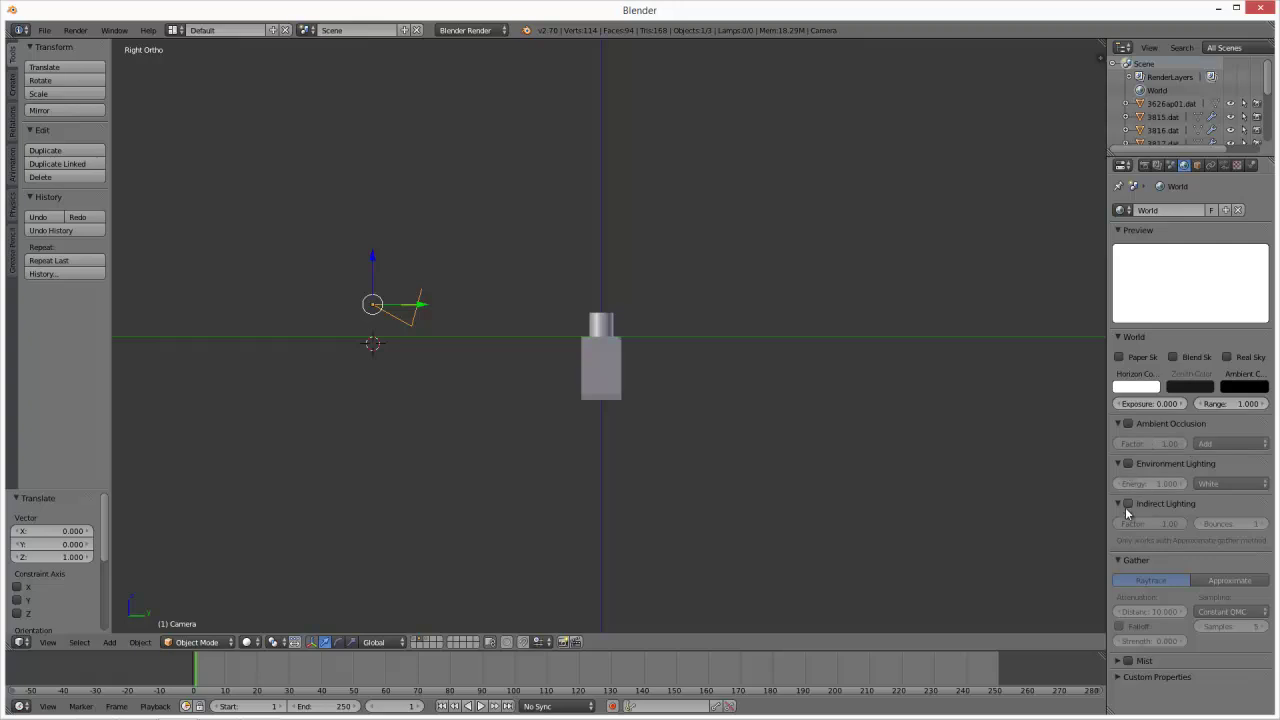
left_click(1127, 424)
- Move the camera -3 units along Y and 1 unit up in Z, and look through it
middle_click_drag(924, 477, 395, 384)
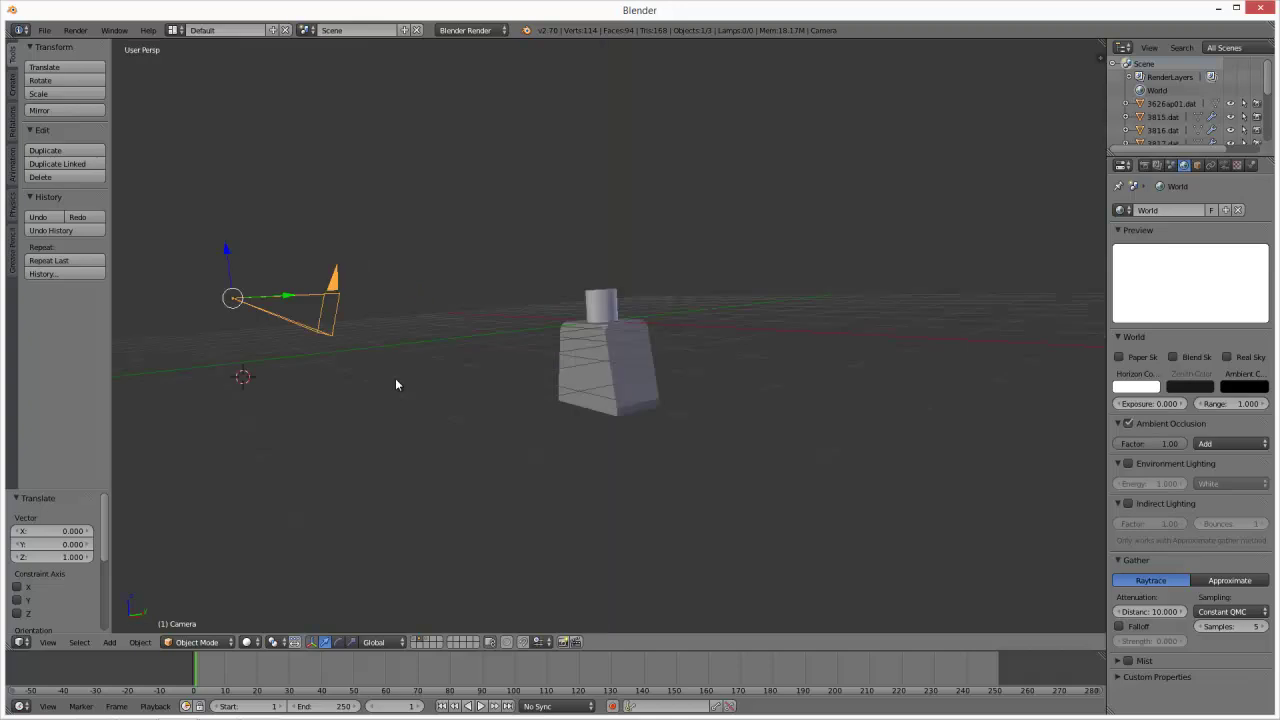
key("KP_0")
scroll(600, 305, "down", 2)
key("KP_3")
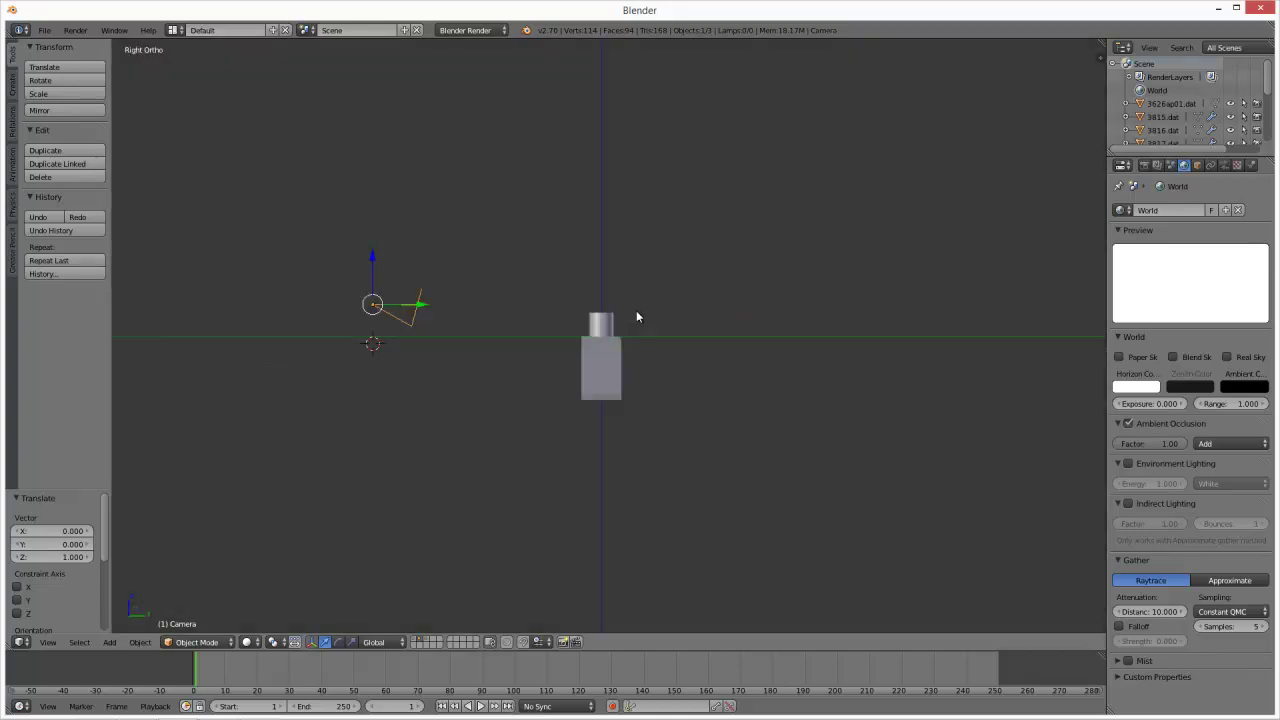
key("g")
left_click(513, 282, "ctrl")
key("KP_0")
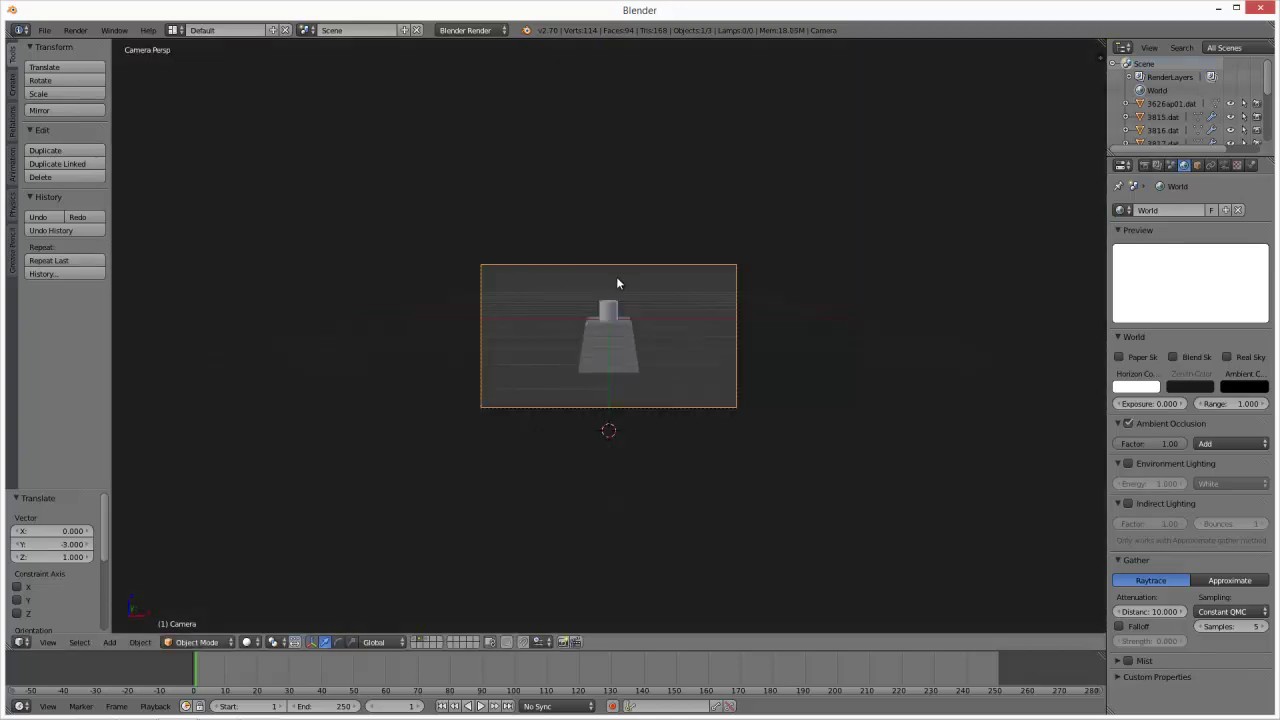
- Render the rebuilt torso with its neck and inspect the image up close
key("F12")
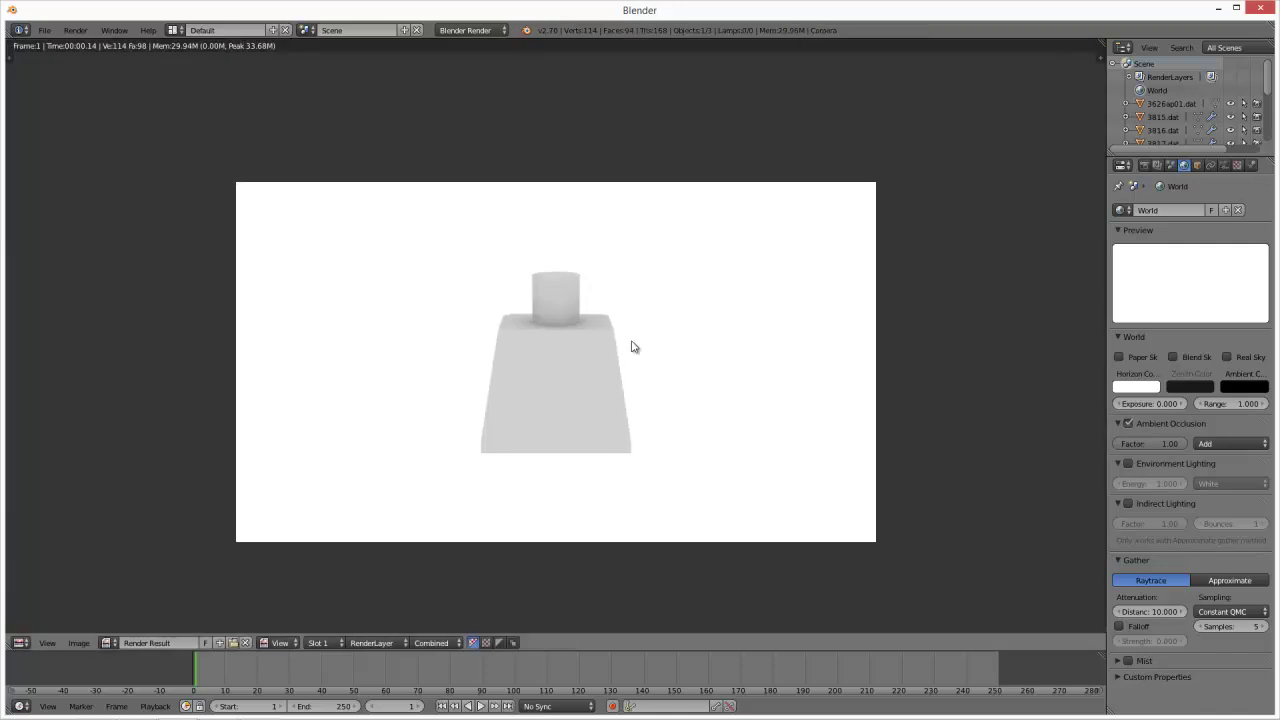
scroll(631, 347, "up", 3)
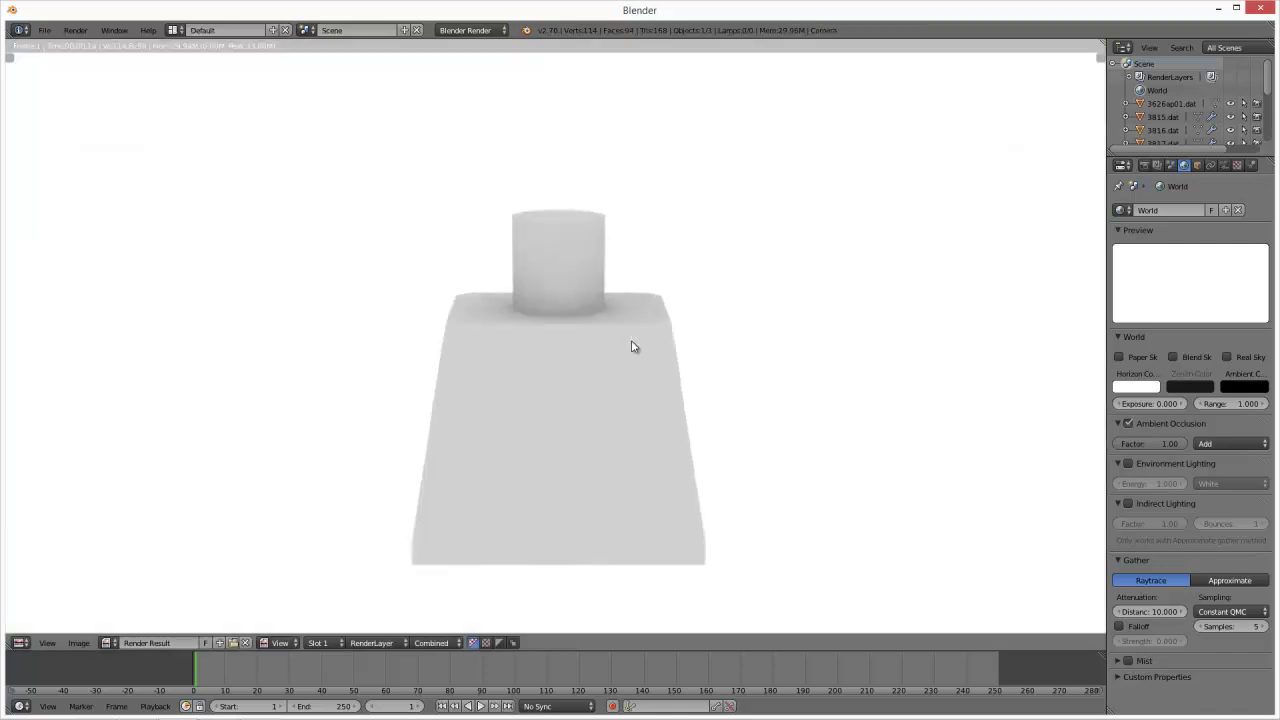
scroll(631, 345, "down", 3)
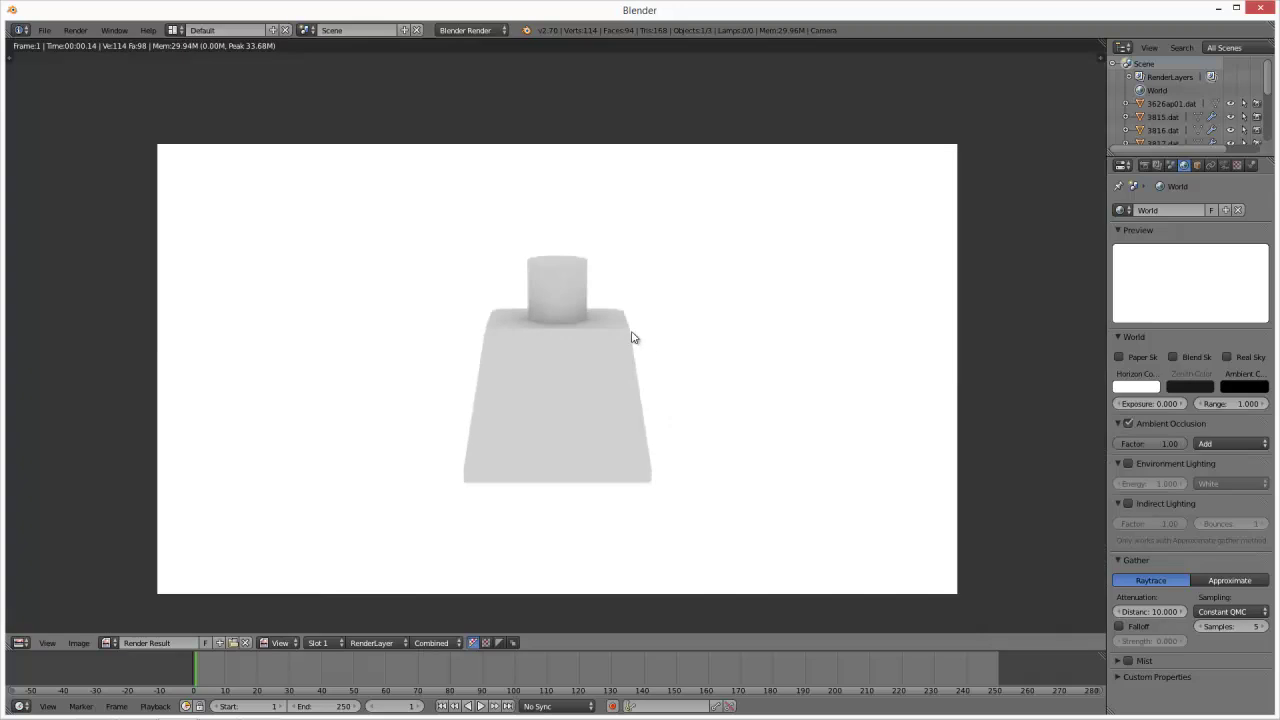
key("Escape")
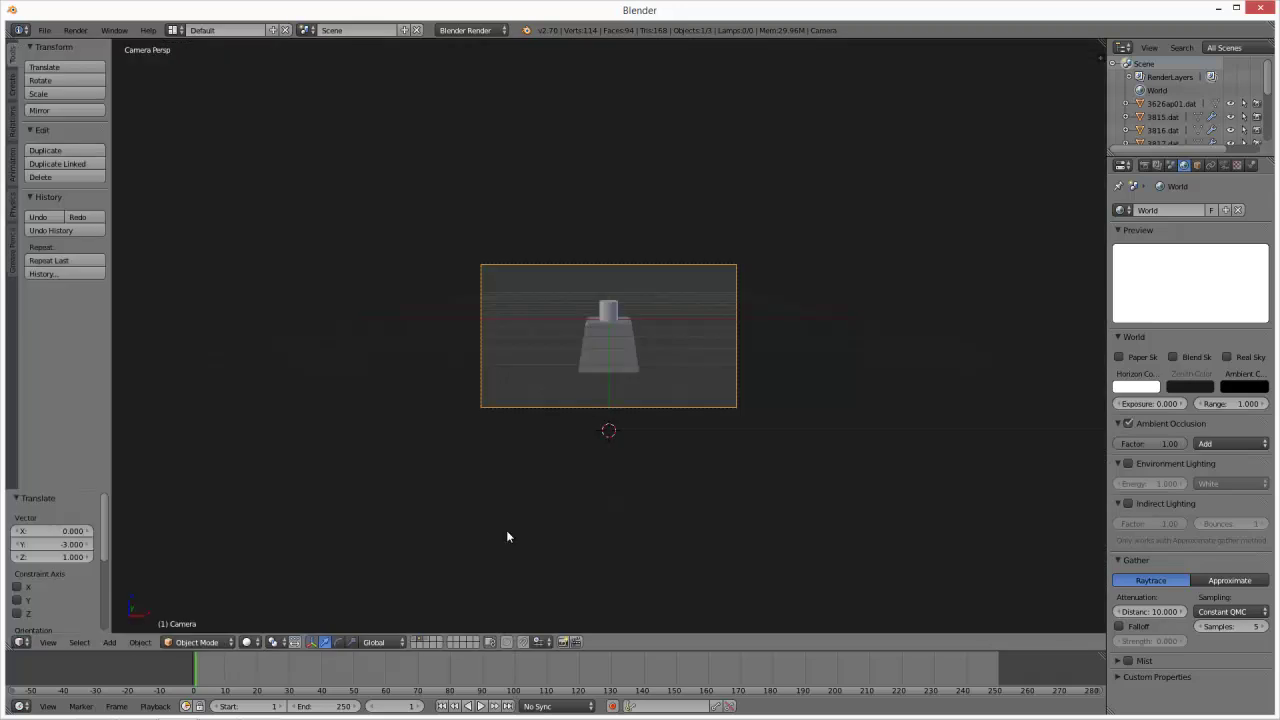
- Render the layer holding the original blue torso for comparison, and return to the rebuilt torso's layer
left_click(428, 643)
key("F12")
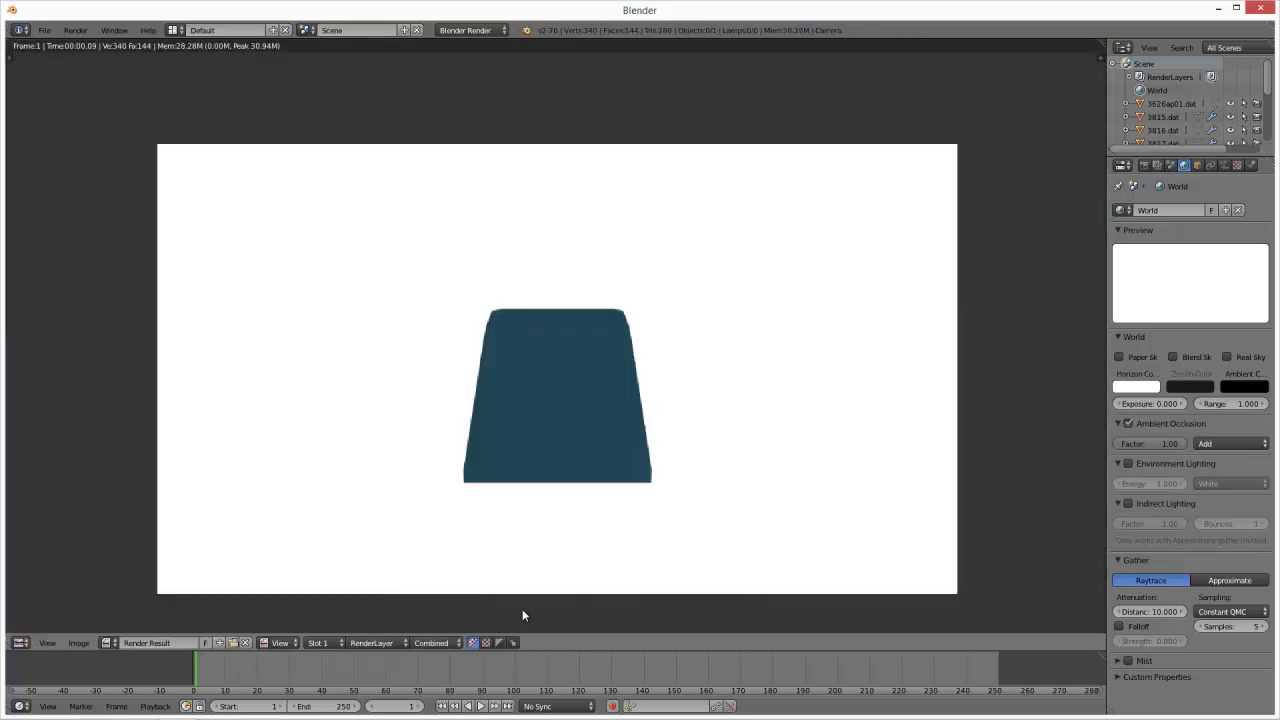
key("Escape")
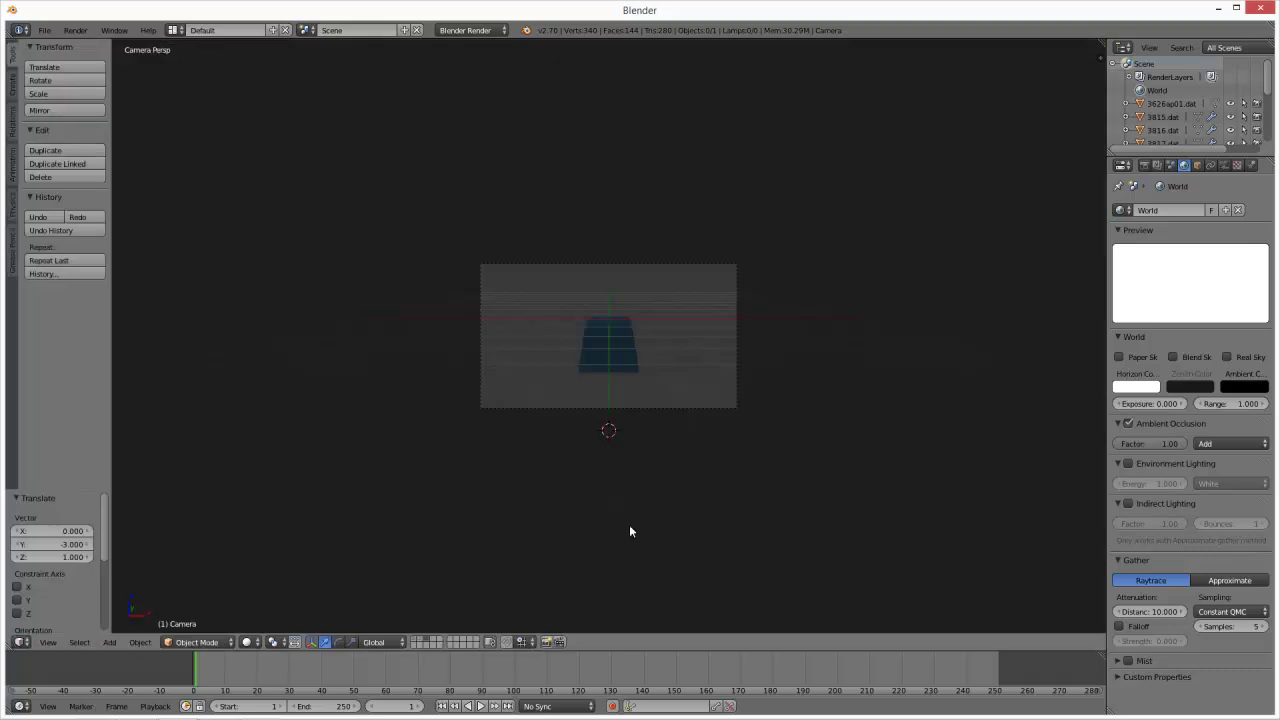
left_click(422, 639)
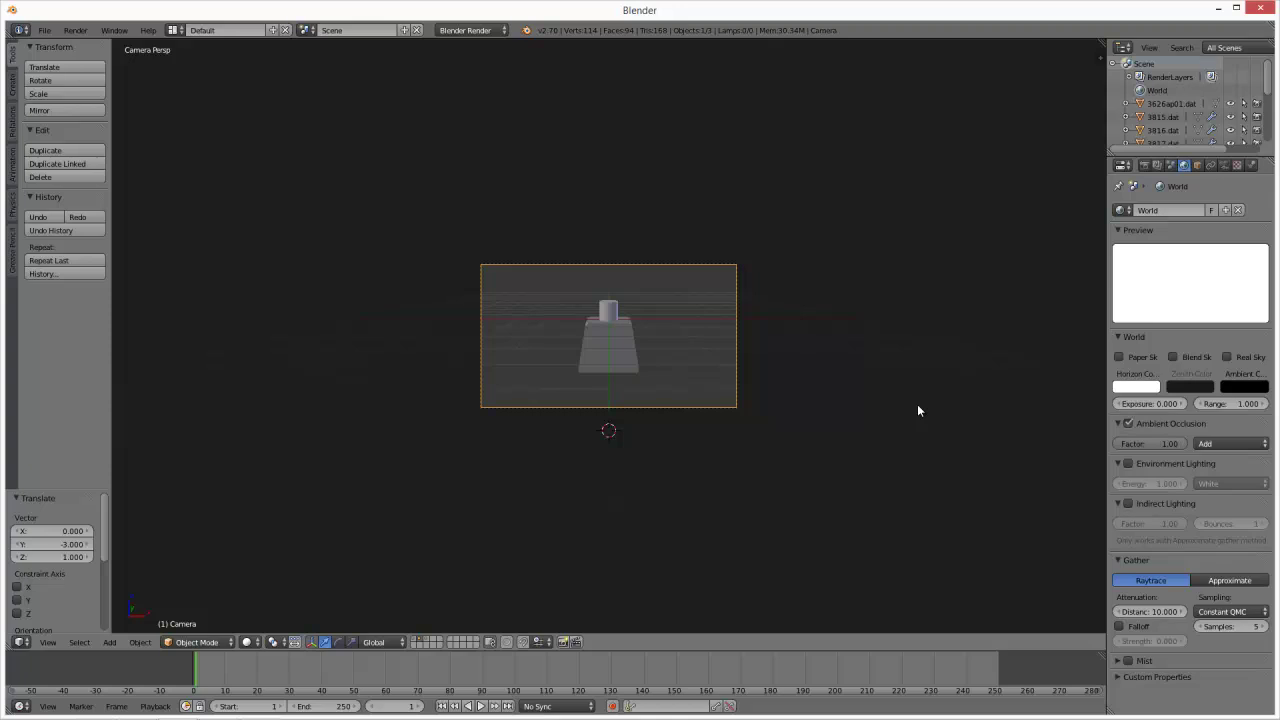
- Apply the Mirror modifier on the rebuilt torso
right_click(638, 349)
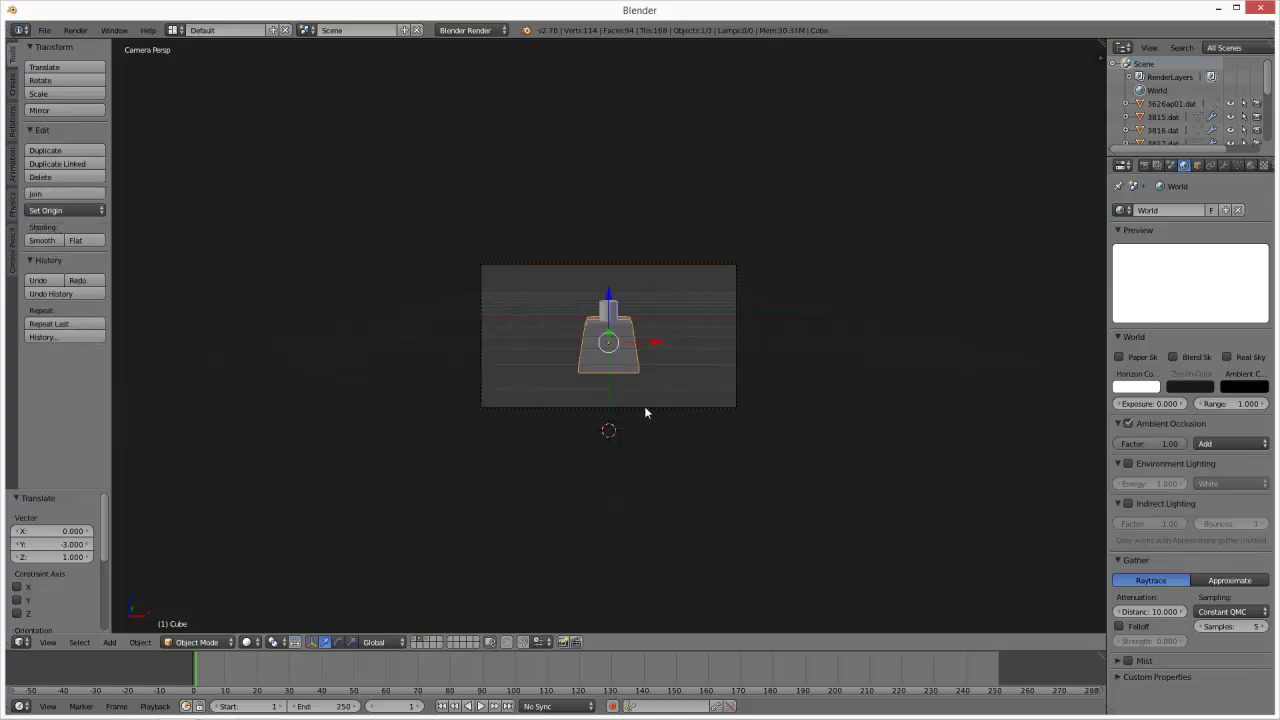
left_click(1224, 165)
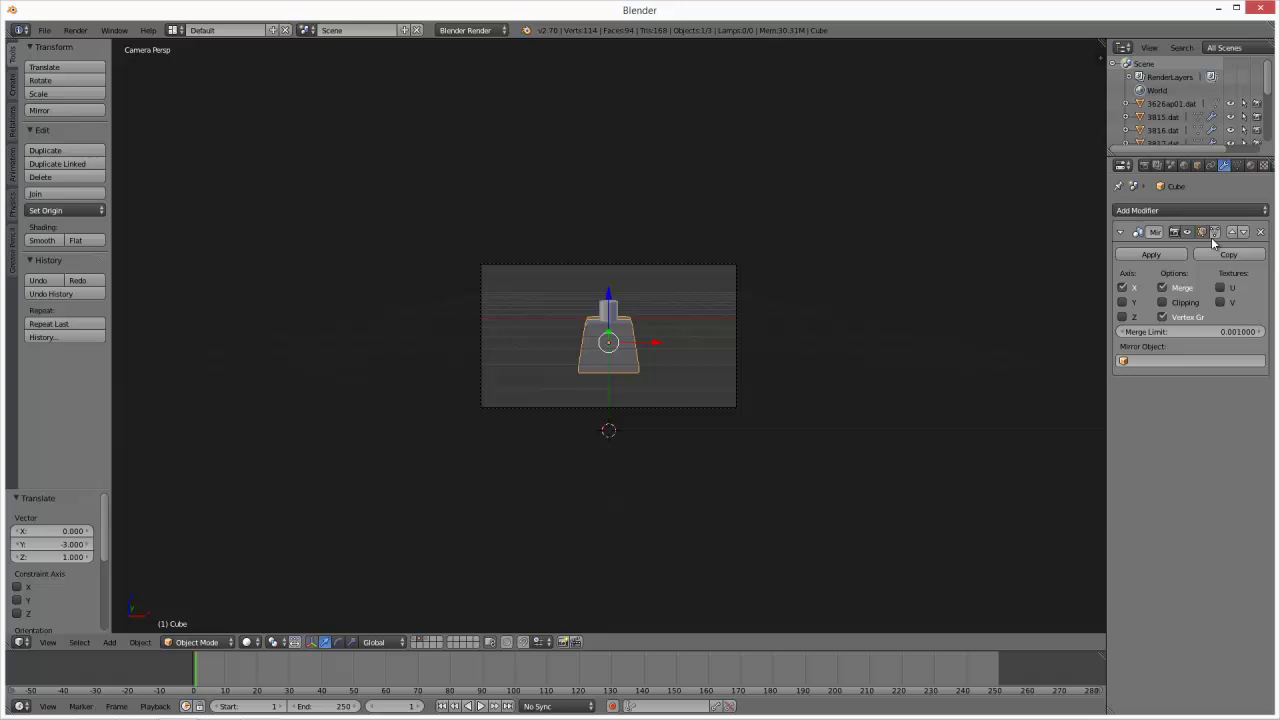
left_click(1150, 255)
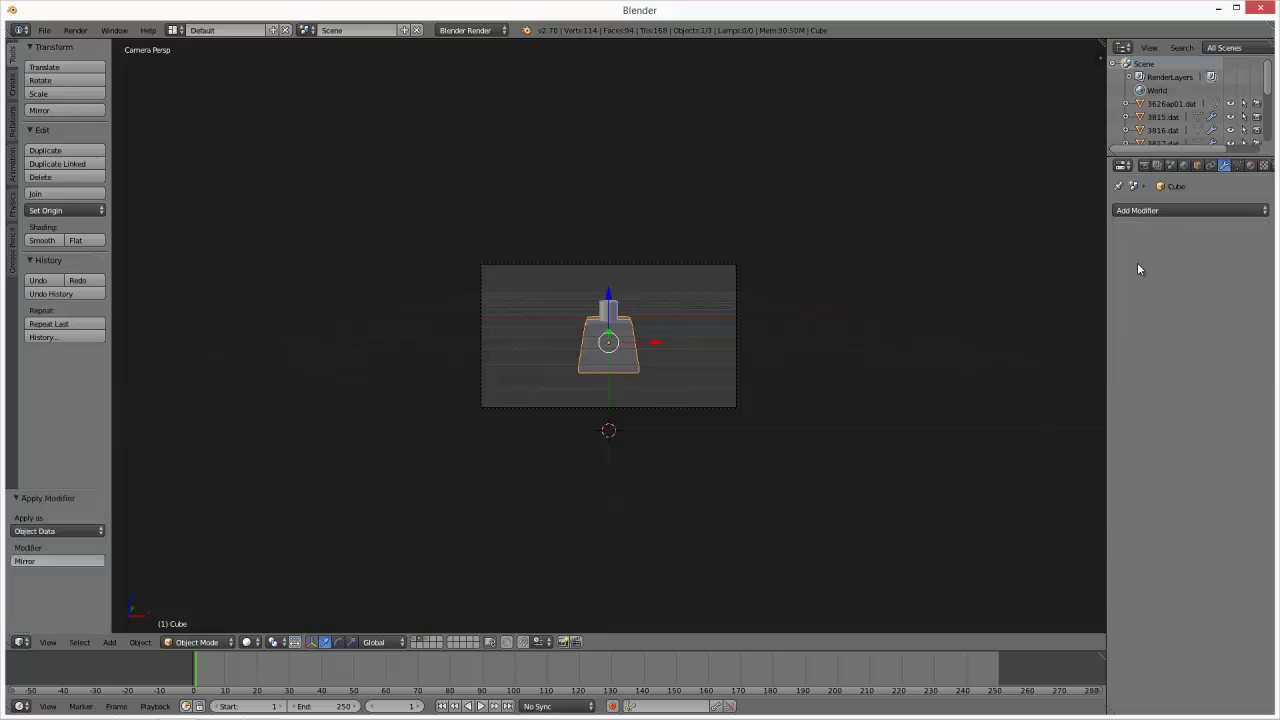
- Examine the rebuilt torso's full mesh up close in Edit Mode, in solid and wireframe display
scroll(700, 334, "up", 8)
key("Tab")
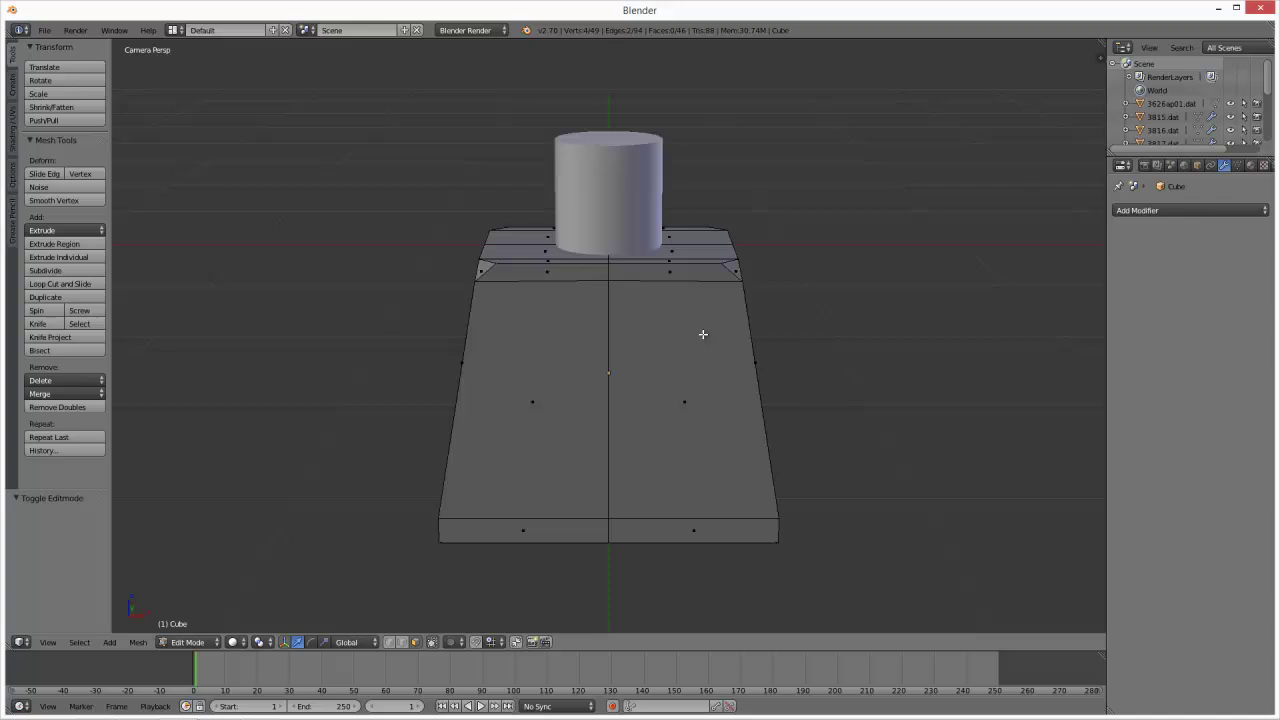
key("a")
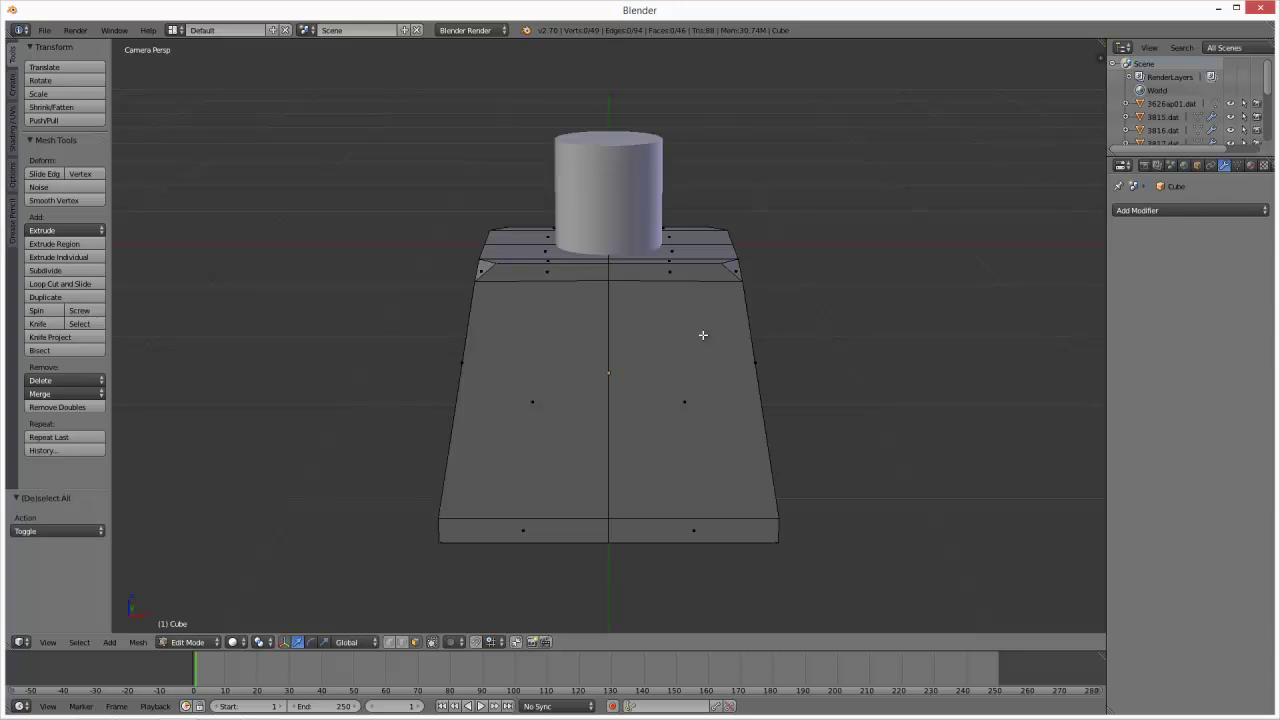
key("a")
key("z")
key("z")
key("z")
key("z")
key("Tab")
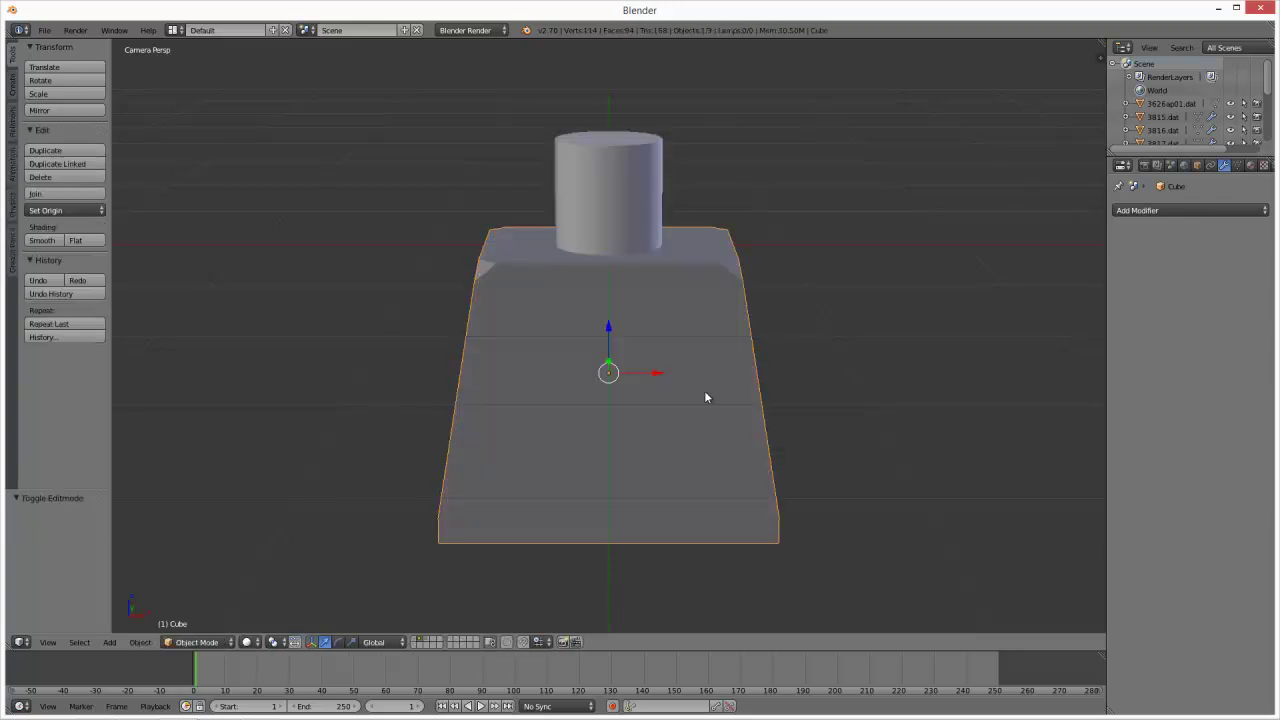
- Add a Bevel modifier to the rebuilt torso
left_click(1176, 211)
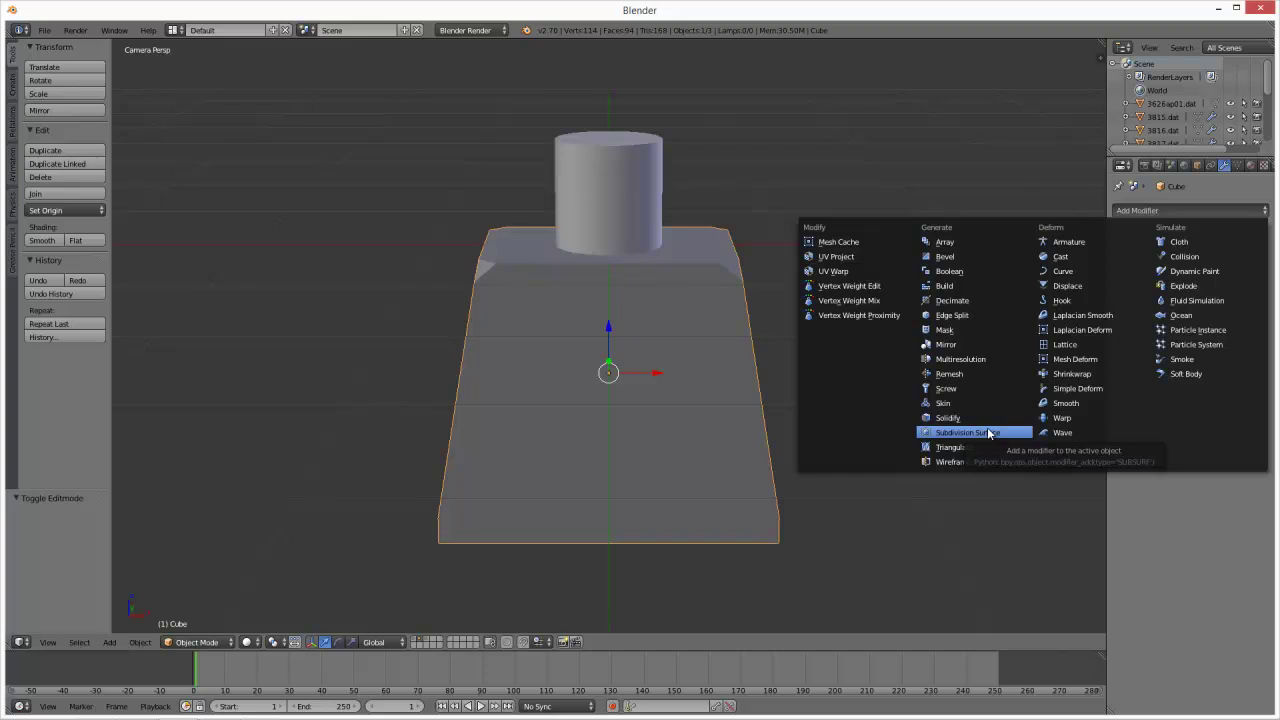
left_click(973, 260)
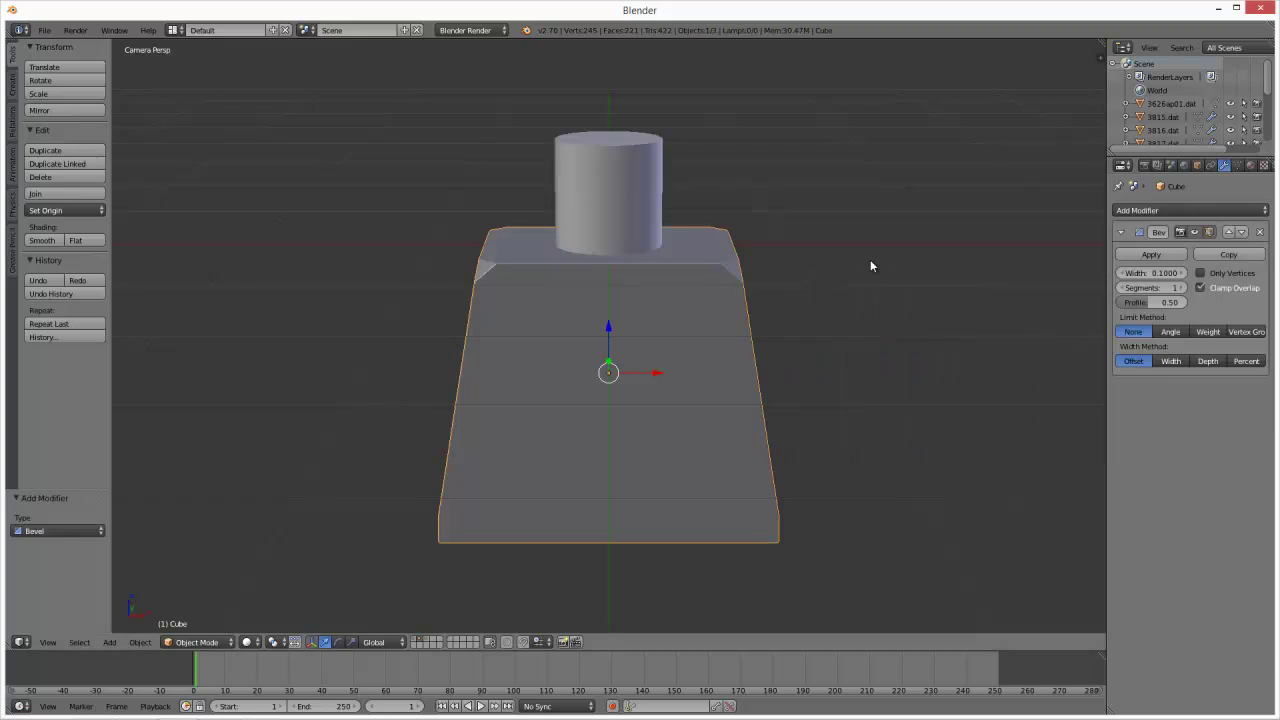
scroll(786, 276, "up", 2)
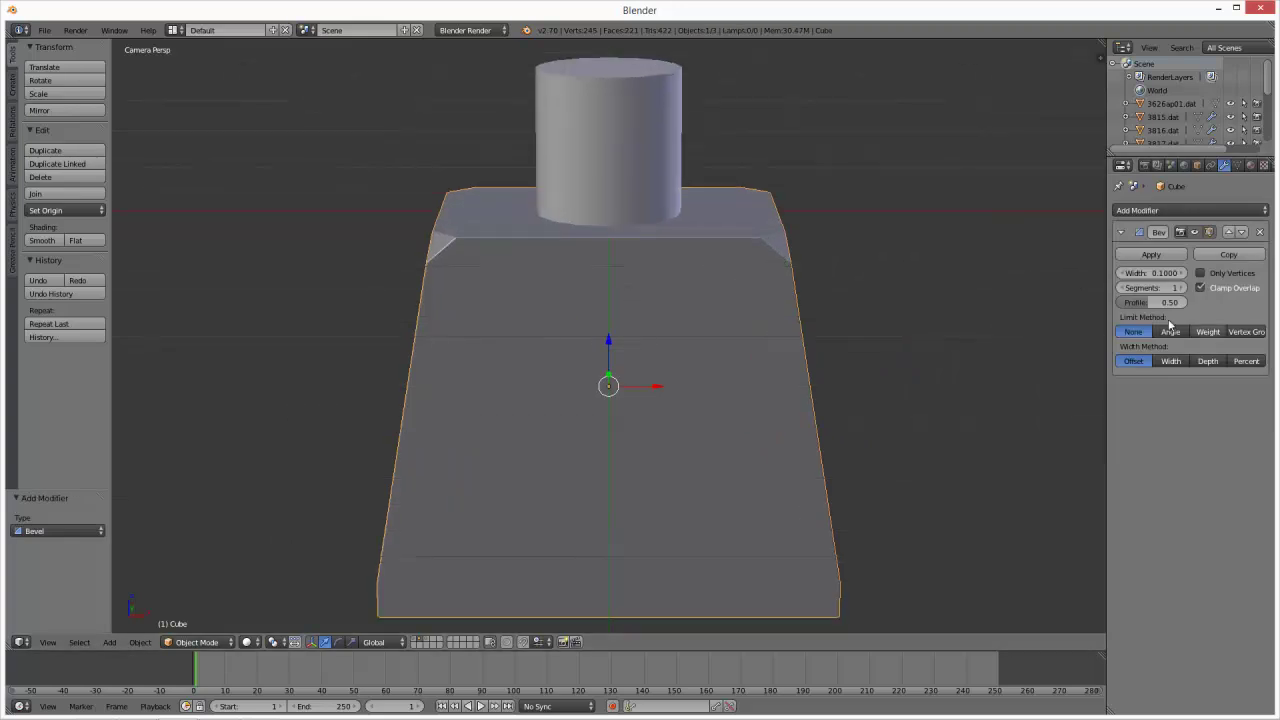
- Try different Bevel segment counts and widths on the torso, ending with 1 segment and a width of 0.356
left_click_drag(1151, 285, 1257, 292)
left_click(1169, 288)
type("1")
key("Return")
left_click_drag(1157, 281, 1269, 285)
left_click_drag(1148, 288, 1048, 278)
left_click_drag(955, 264, 926, 264)
left_click_drag(1050, 277, 1062, 278)
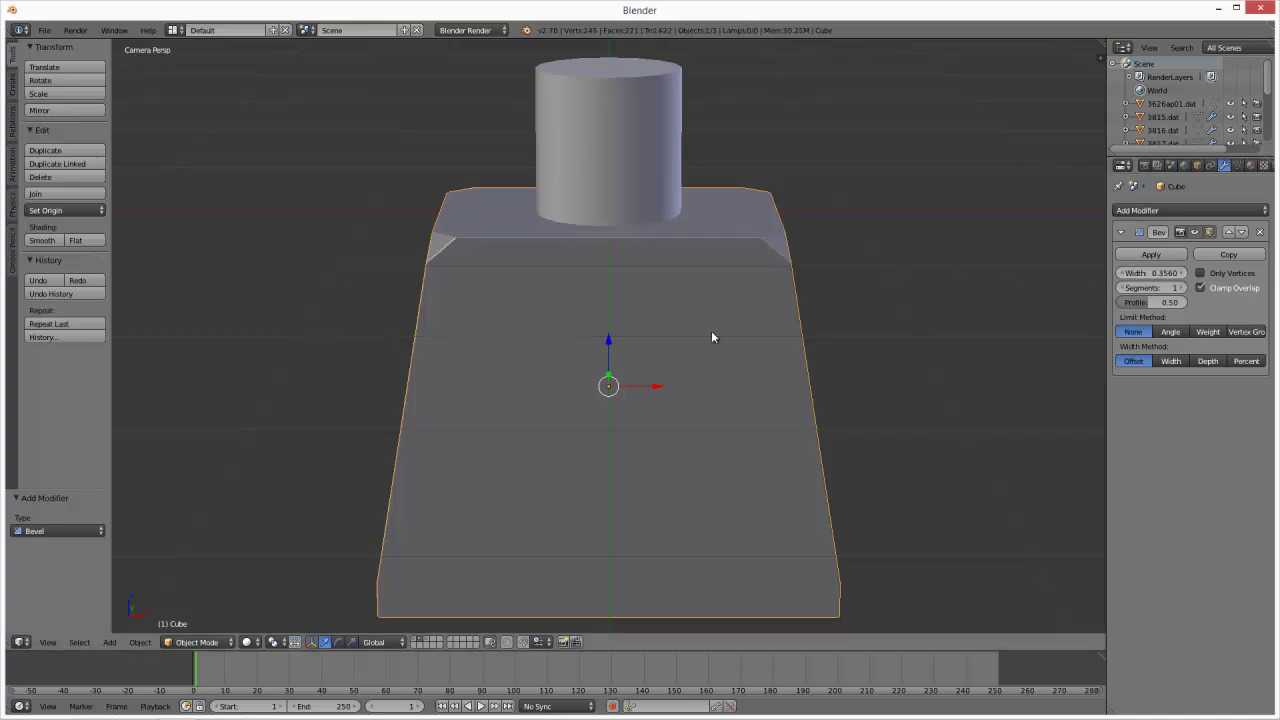
- Examine the torso's bevelled top edges and corners in wireframe and solid display
scroll(711, 330, "up", 2)
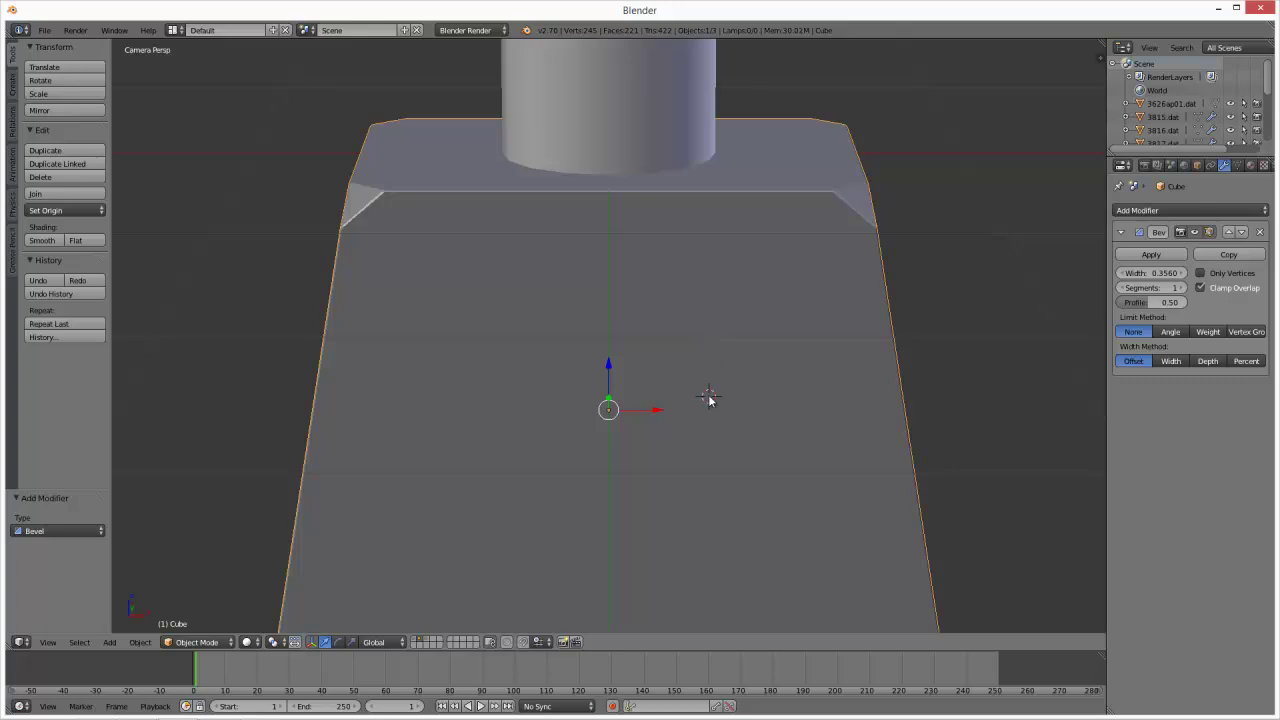
key("KP_3")
scroll(708, 394, "up", 7)
key("z")
middle_click_drag(700, 357, 597, 416)
scroll(597, 416, "up", 4)
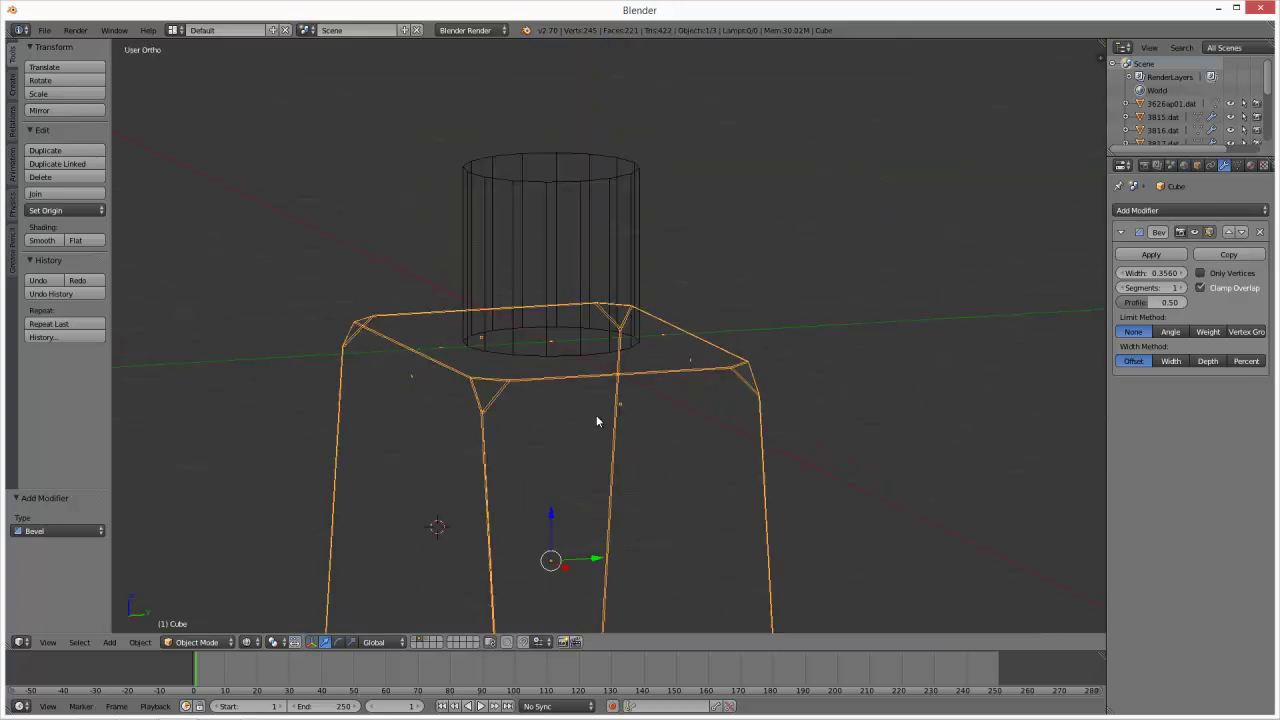
key("z")
scroll(596, 421, "up", 5)
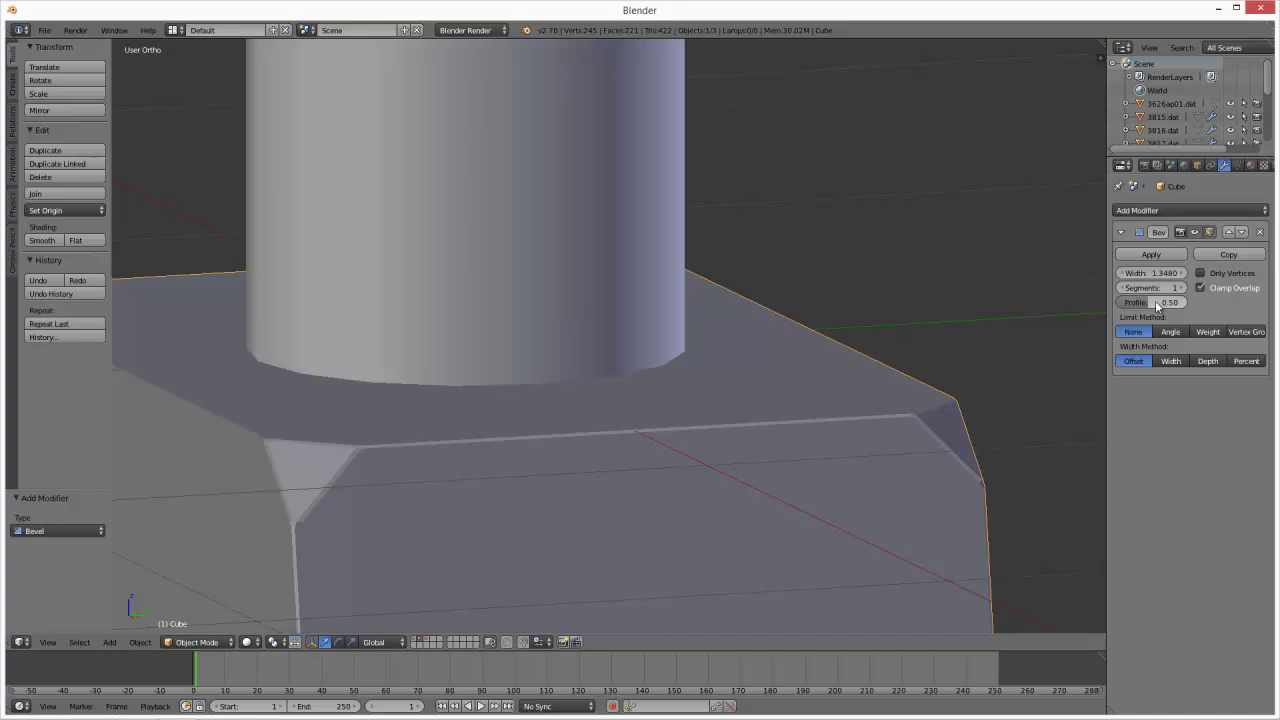
- Try adjusting the Bevel profile and inspect a top corner of the torso up close
left_click_drag(1156, 309, 820, 289)
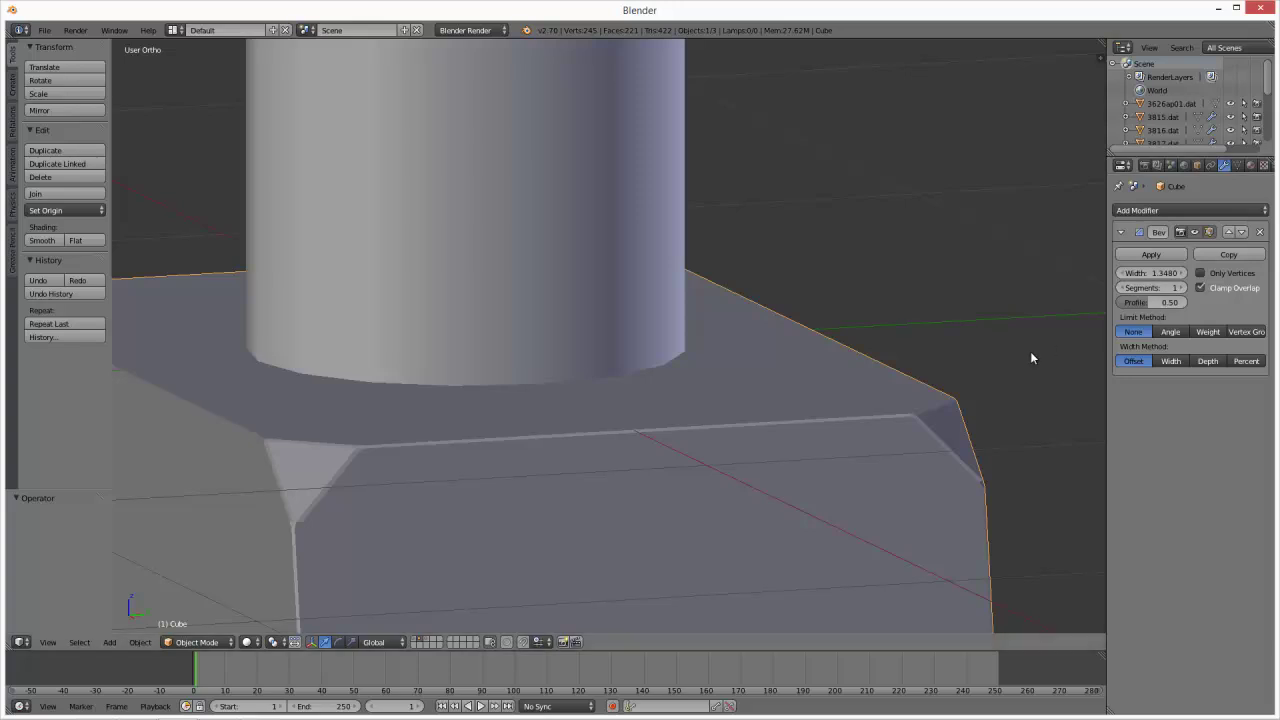
scroll(863, 354, "down", 4)
middle_click_drag(843, 363, 842, 436)
scroll(842, 436, "up", 5)
scroll(692, 348, "up", 4)
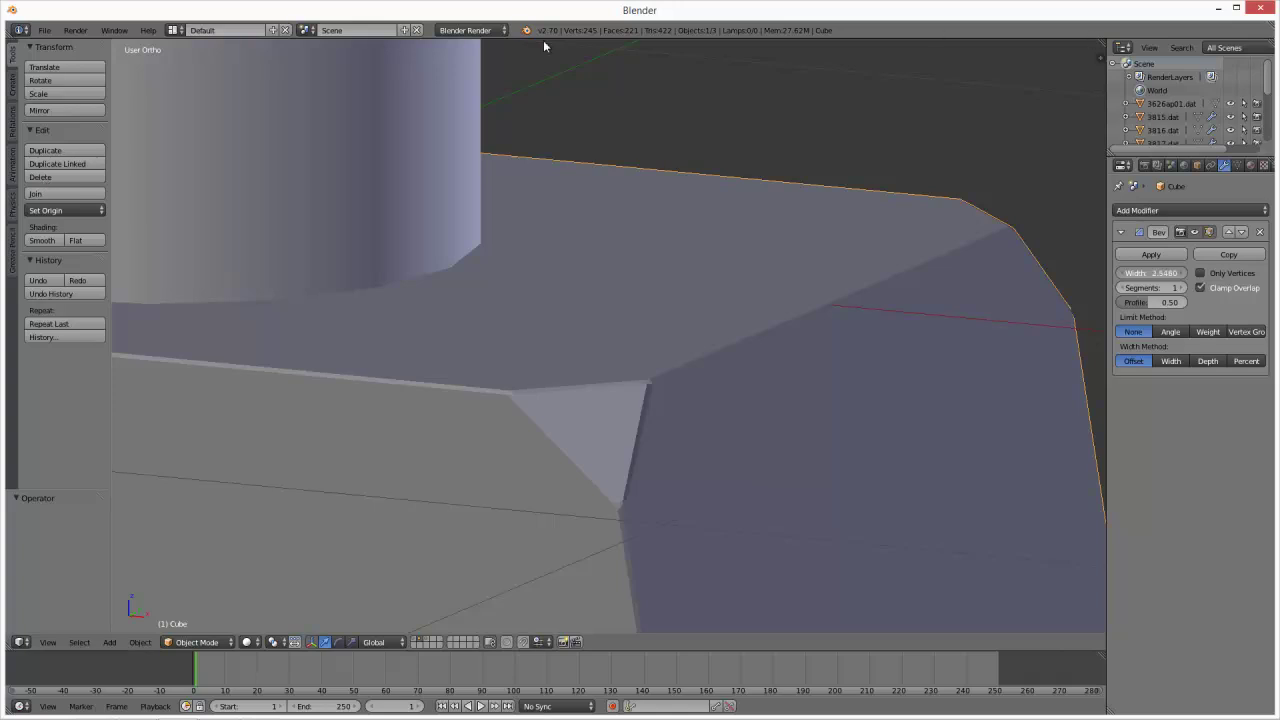
- Try smaller widths for the torso's Bevel modifier and set the width to 1
left_click_drag(737, 254, 753, 259)
left_click_drag(970, 259, 1161, 280)
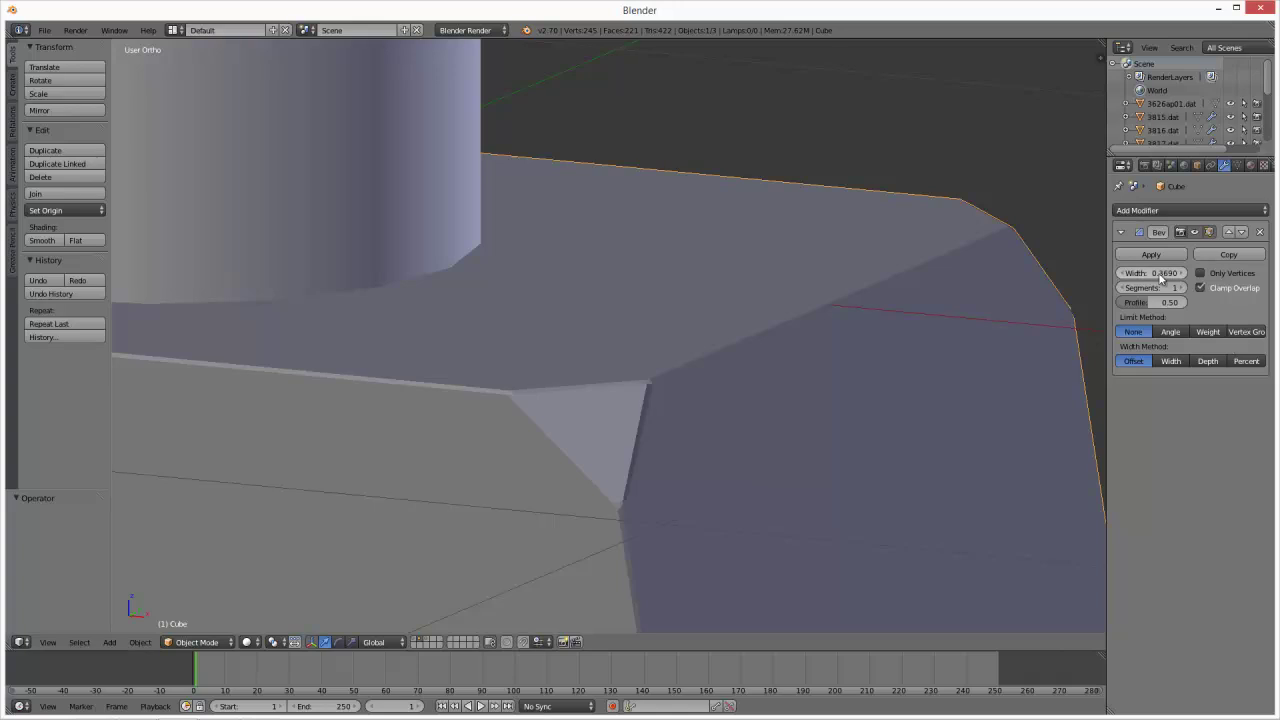
type("1")
key("Return")
- Add a Subdivision Surface modifier to the torso after the Bevel and adjust the Bevel width to 1.044
left_click(1190, 210)
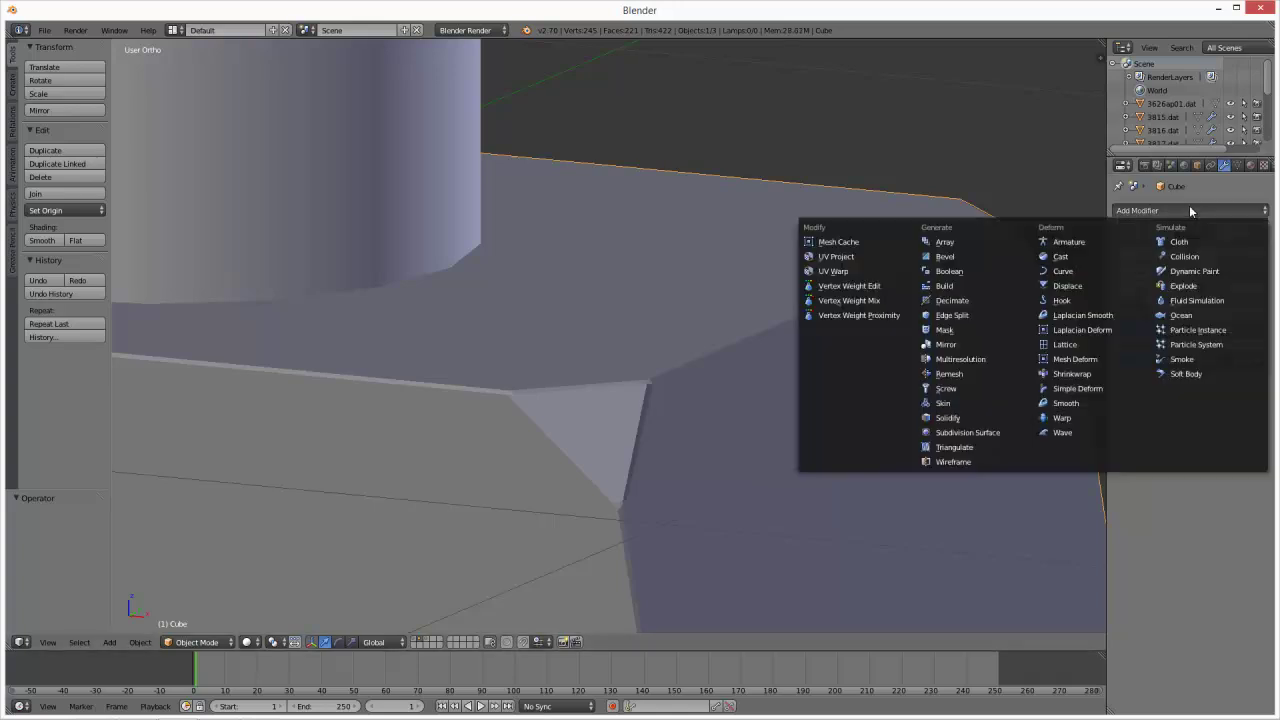
left_click(963, 437)
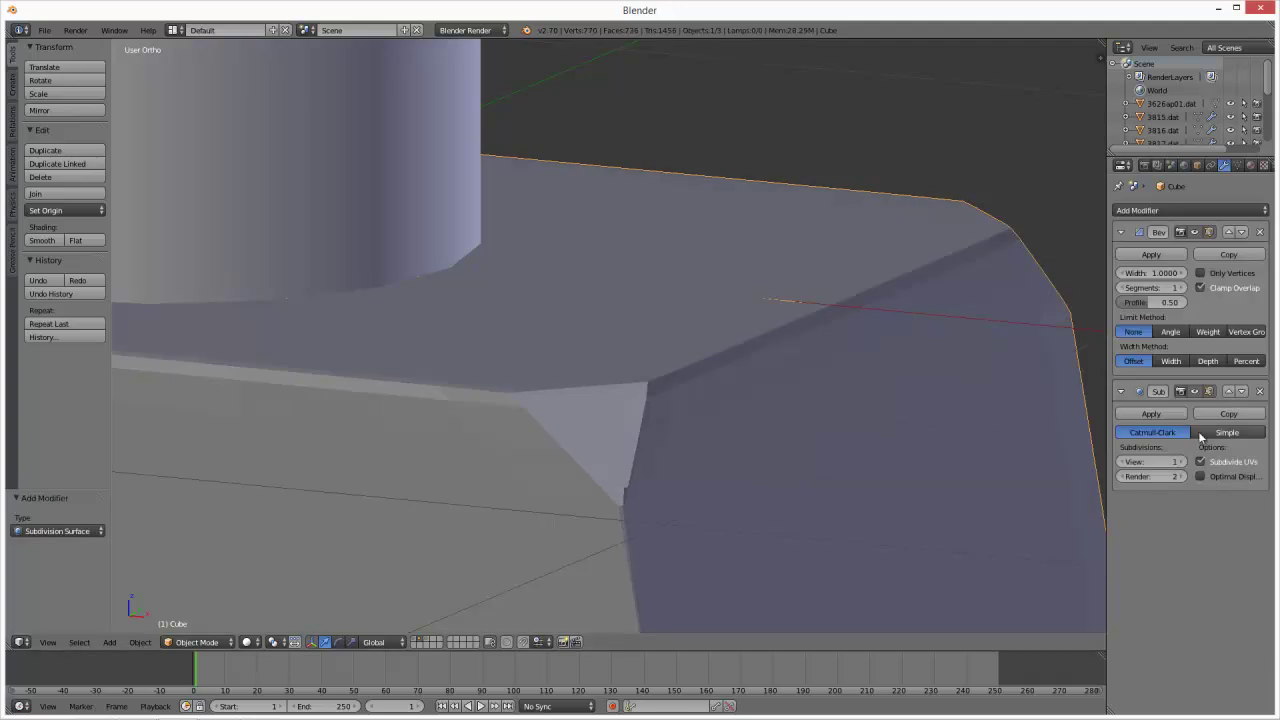
left_click_drag(1165, 273, 1190, 289)
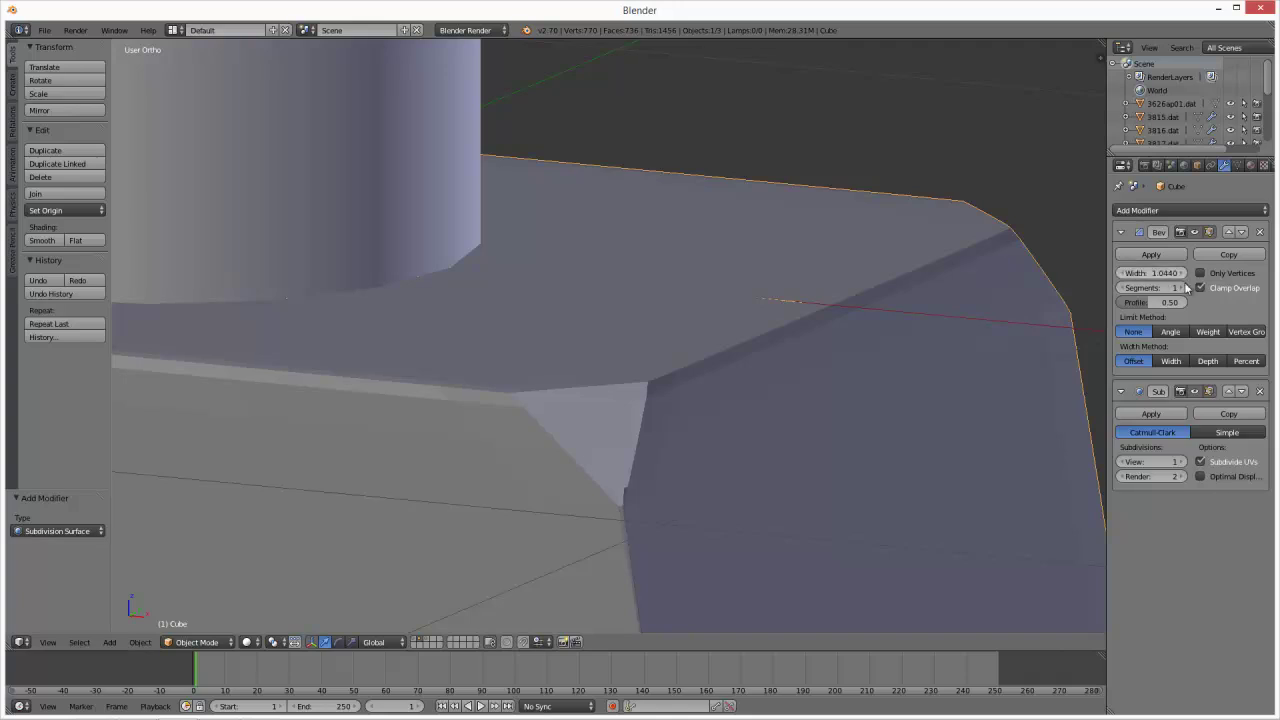
- Raise the Subdivision Surface view level to 2 and inspect the torso's bevelled corners
left_click(1181, 463)
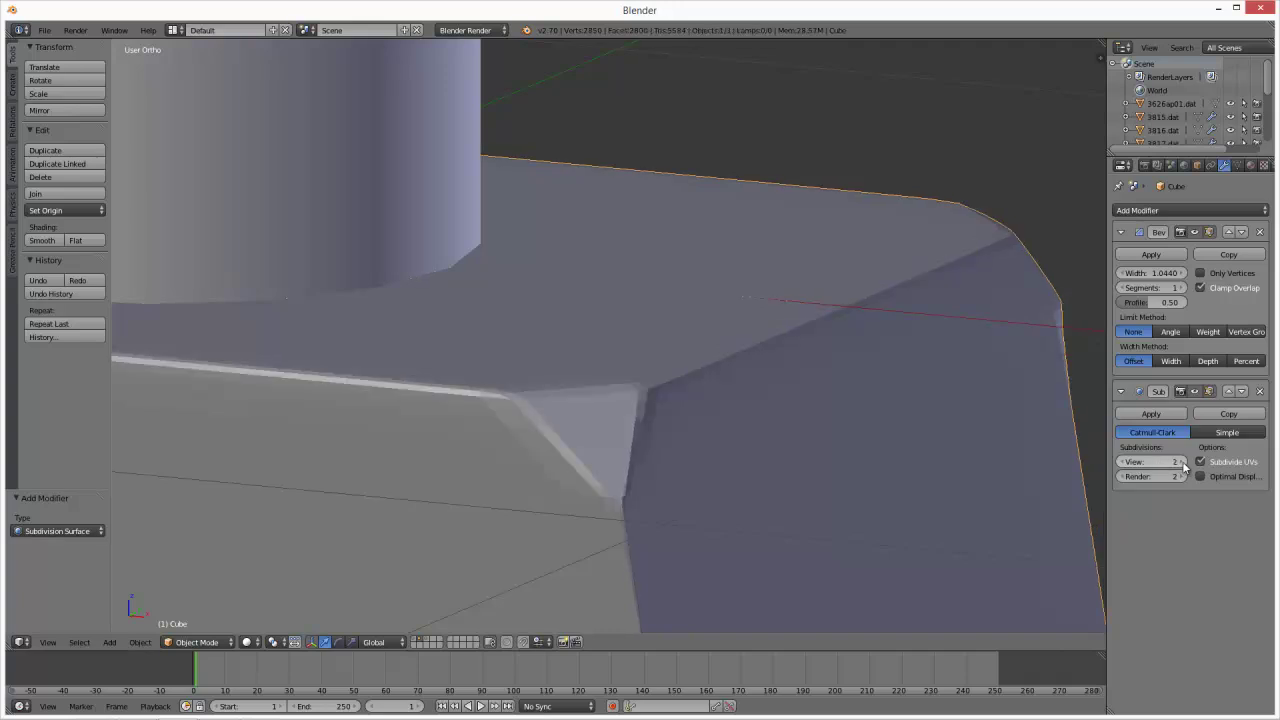
scroll(852, 385, "down", 5)
middle_click_drag(852, 385, 709, 371)
scroll(538, 378, "up", 3)
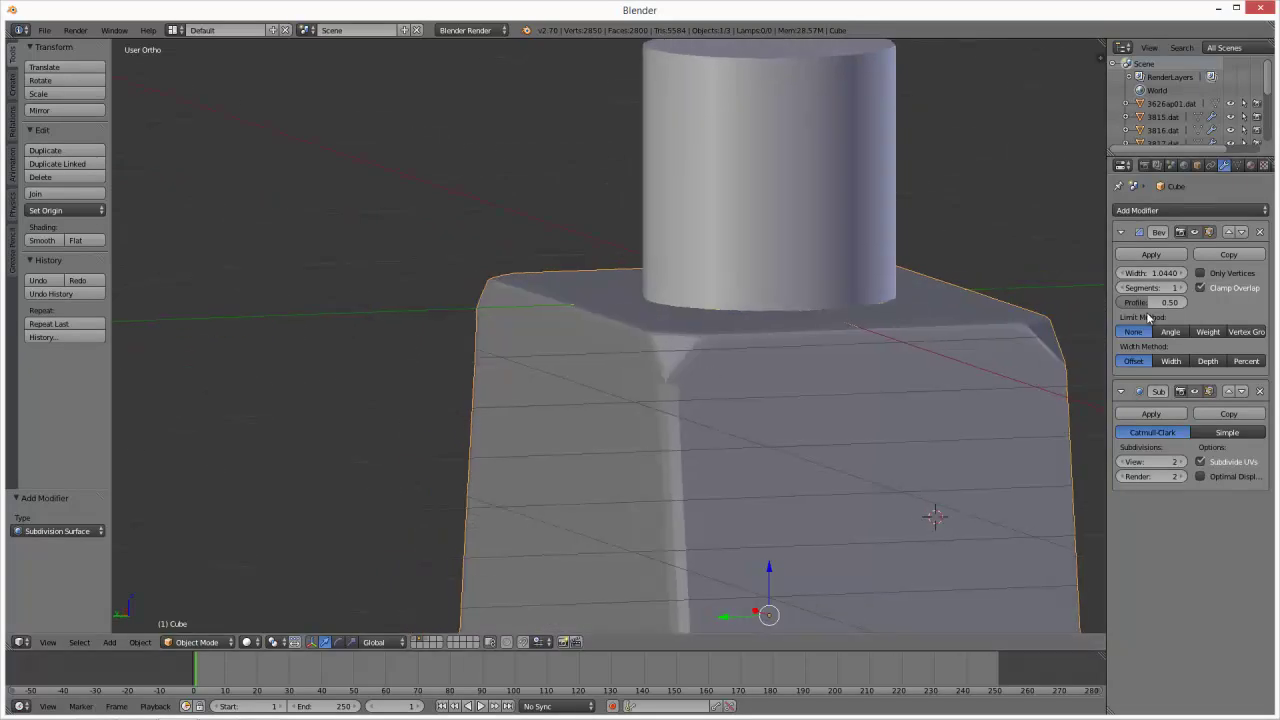
- Try very small Bevel widths on the torso, starting at 0.001 and raising the width gradually to 0.008
left_click_drag(1152, 273, 1071, 274)
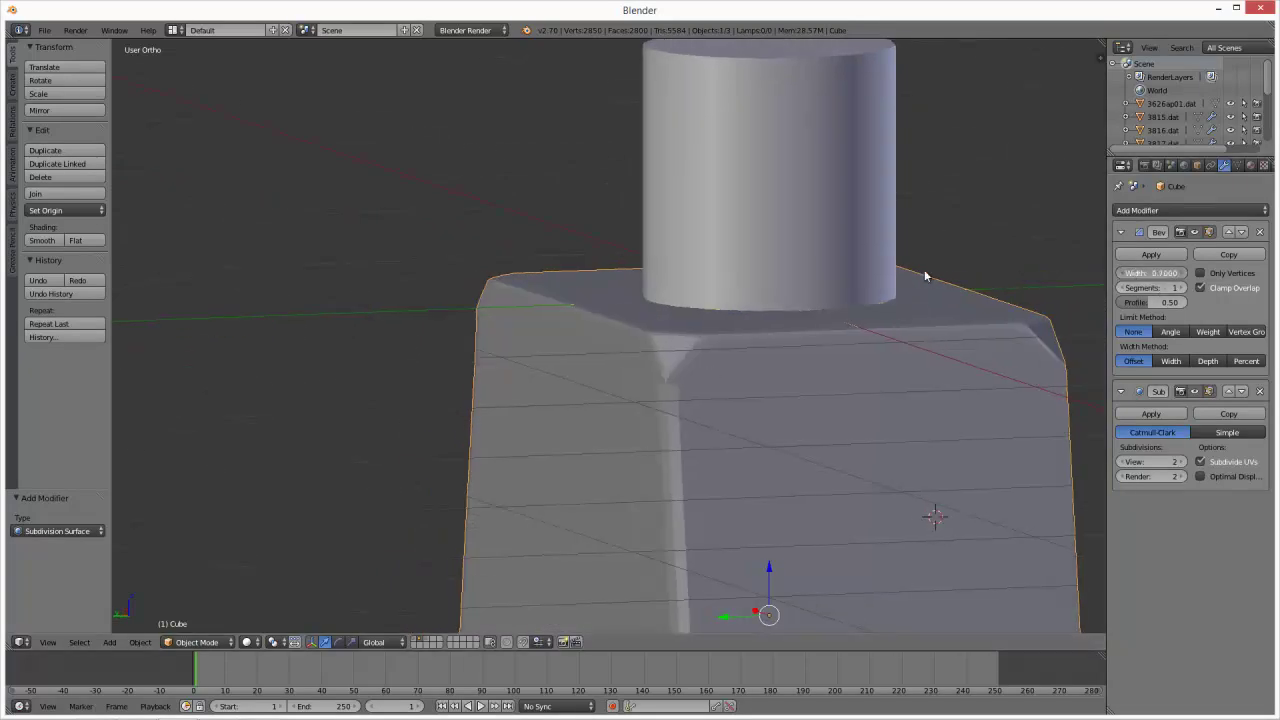
left_click_drag(644, 262, 811, 250)
middle_click_drag(811, 250, 925, 460)
left_click(1185, 273)
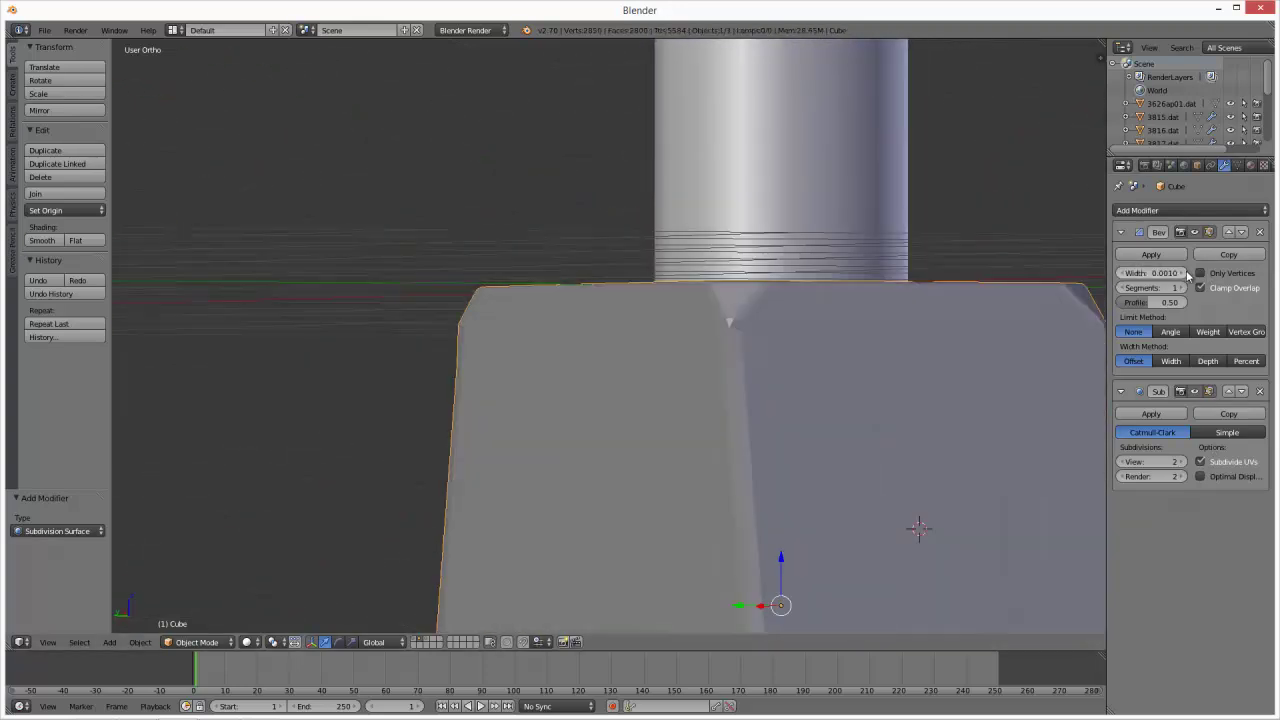
left_click(1185, 273)
left_click(1185, 273)
left_click(1185, 273)
left_click(1185, 273)
left_click(1185, 273)
middle_click_drag(752, 456, 800, 497)
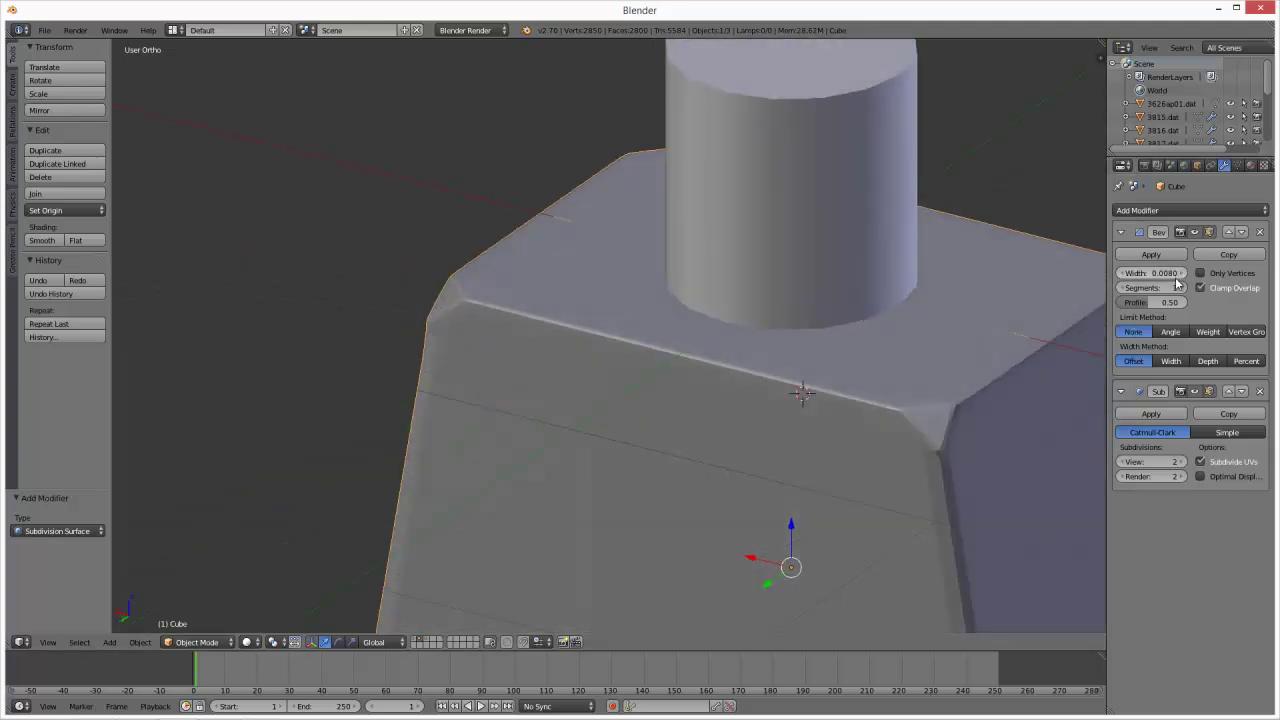
- Set the torso's Bevel width to 0.5 and the Subdivision Surface view level to 1
left_click(1179, 276)
left_click(1179, 276)
left_click(1179, 276)
left_click(1179, 276)
left_click(1179, 276)
left_click(1179, 276)
left_click(1179, 276)
left_click(1179, 276)
left_click(1180, 276)
left_click(1180, 276)
left_click(1180, 276)
left_click(1180, 276)
left_click(1167, 272)
type("0.5")
key("Return")
left_click(1122, 463)
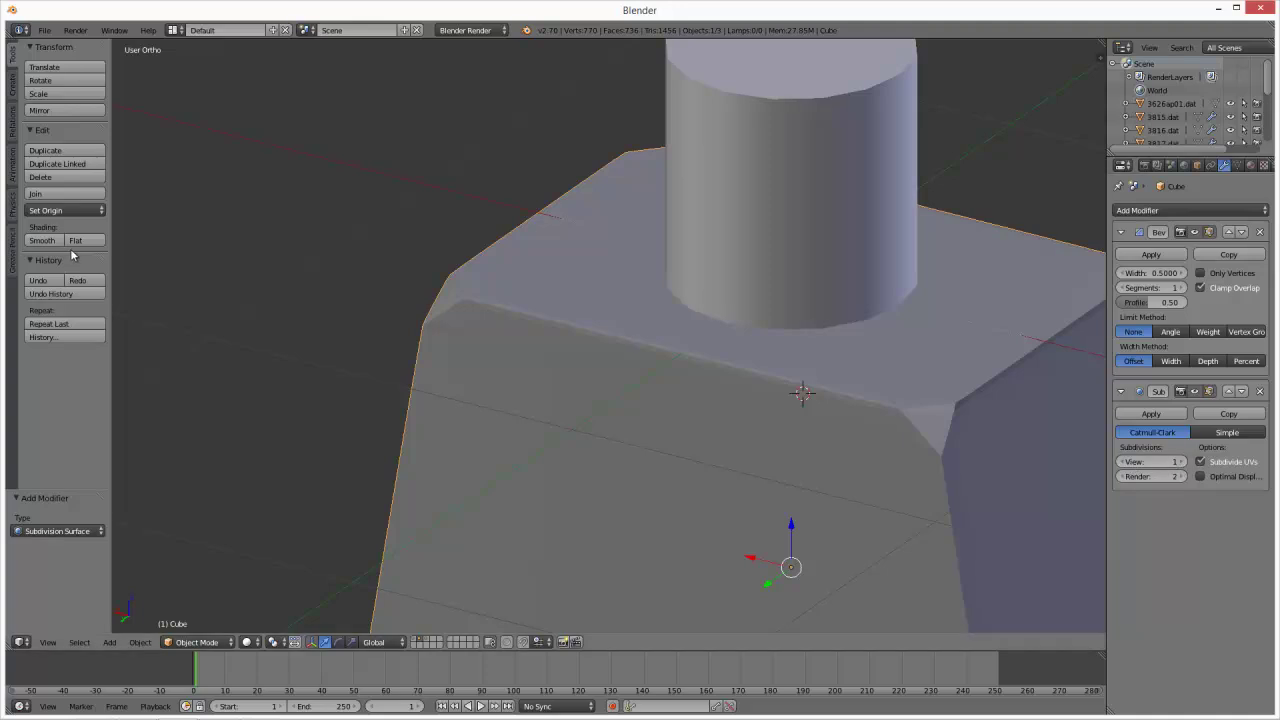
- Shade the torso smooth and compare Subdivision Surface view levels 2 and 1, leaving it at 1
left_click(50, 240)
mouse_move(484, 301)
middle_mouse_down()
mouse_move(447, 288)
mouse_move(457, 344)
mouse_move(624, 341)
middle_mouse_up()
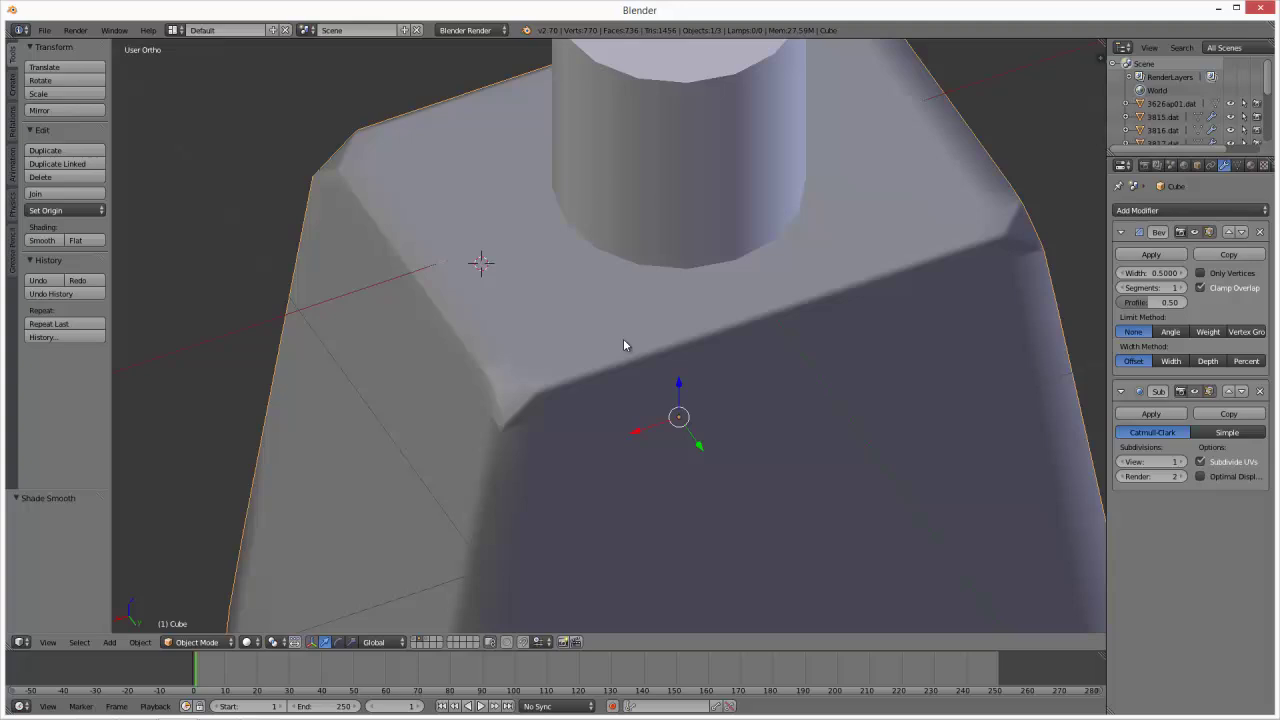
left_click(1180, 463)
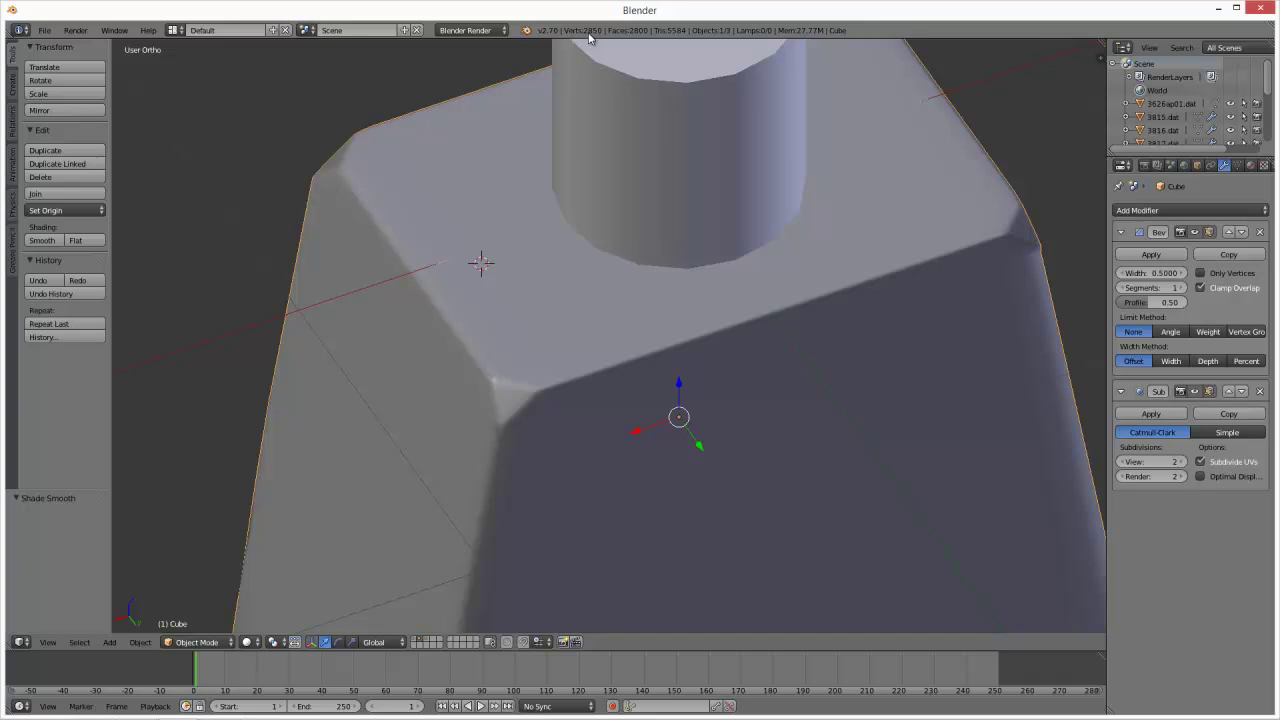
left_click(1121, 462)
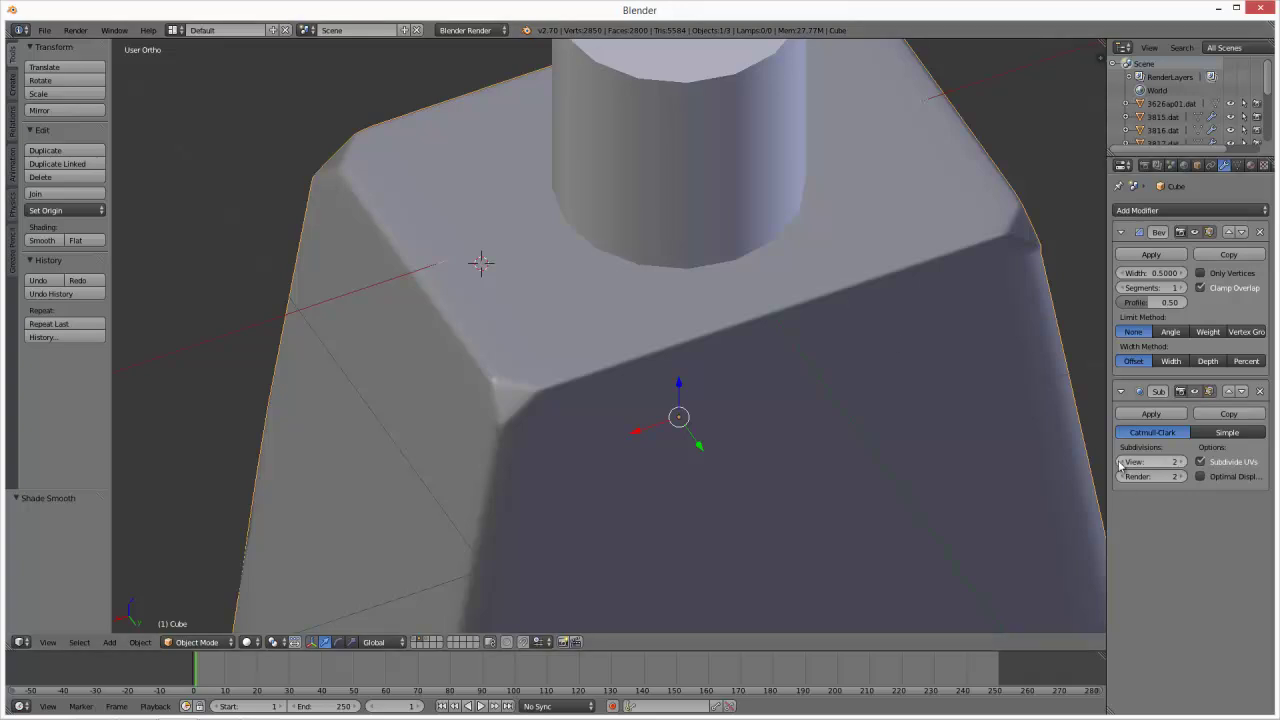
middle_click_drag(635, 226, 840, 355)
left_click_drag(1183, 469, 1124, 470)
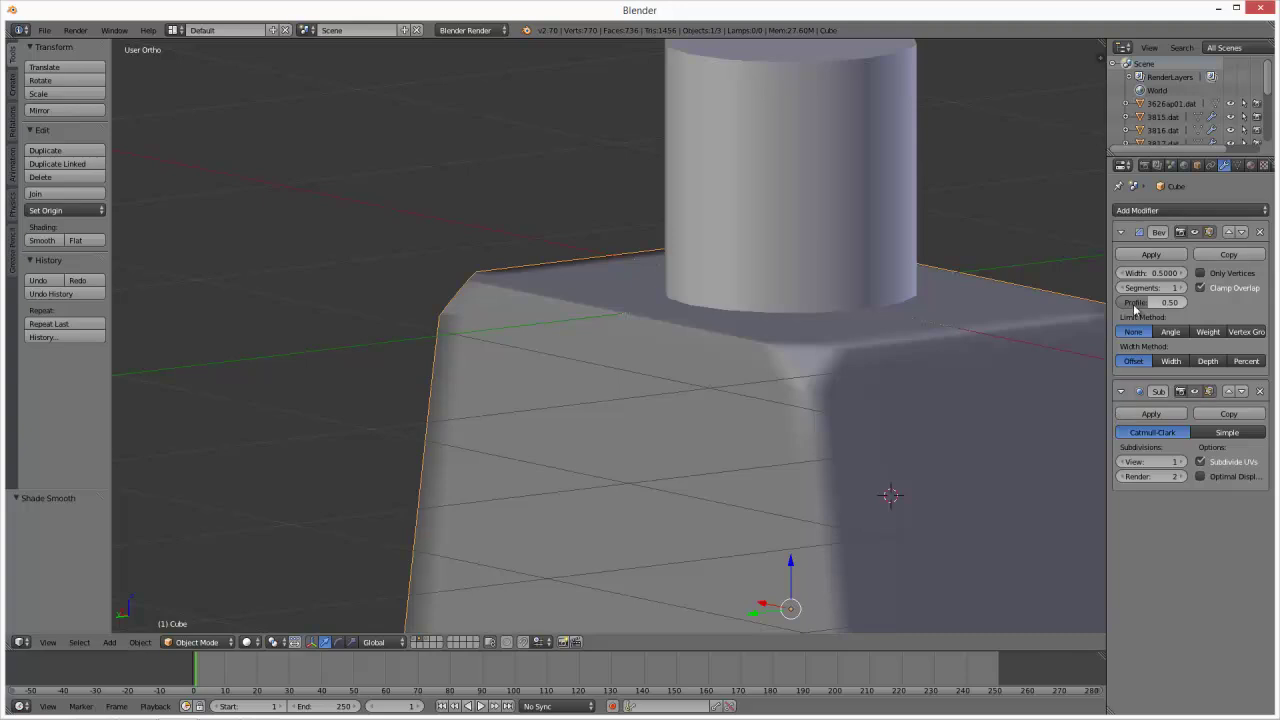
- Try two segments in the torso's Bevel modifier
left_click(1183, 288)
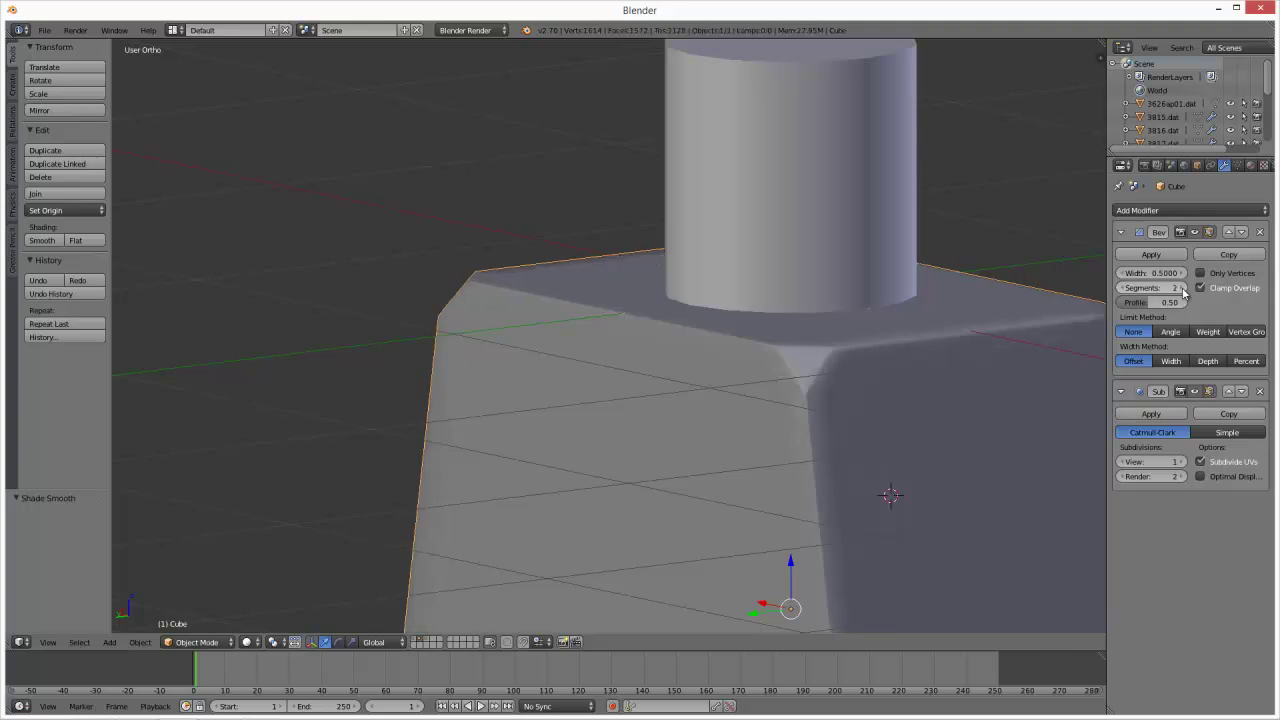
middle_click_drag(806, 363, 832, 353)
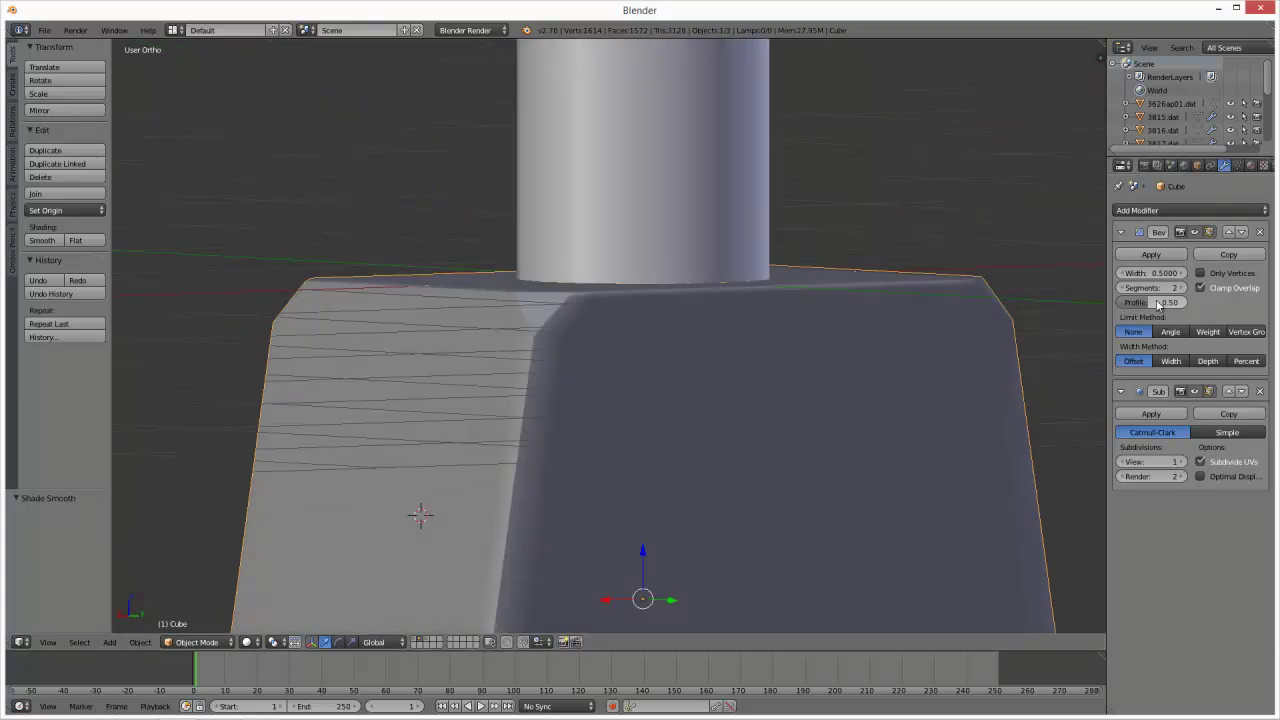
left_click(1127, 289)
- Set the torso's Bevel width to 0.822 and check the model from several angles and through the camera
left_click_drag(1166, 277, 1210, 279)
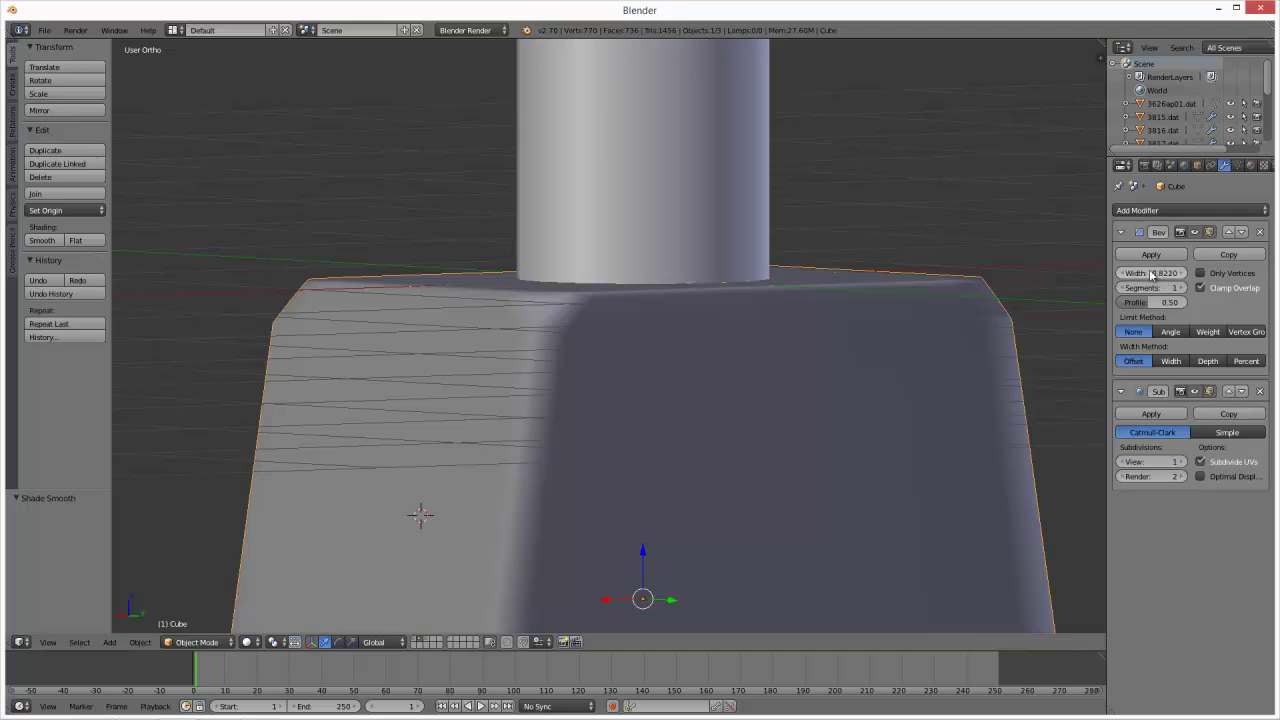
middle_click_drag(790, 290, 774, 350)
scroll(677, 347, "down", 5)
middle_click_drag(689, 381, 802, 345)
scroll(634, 404, "up", 3)
key("KP_0")
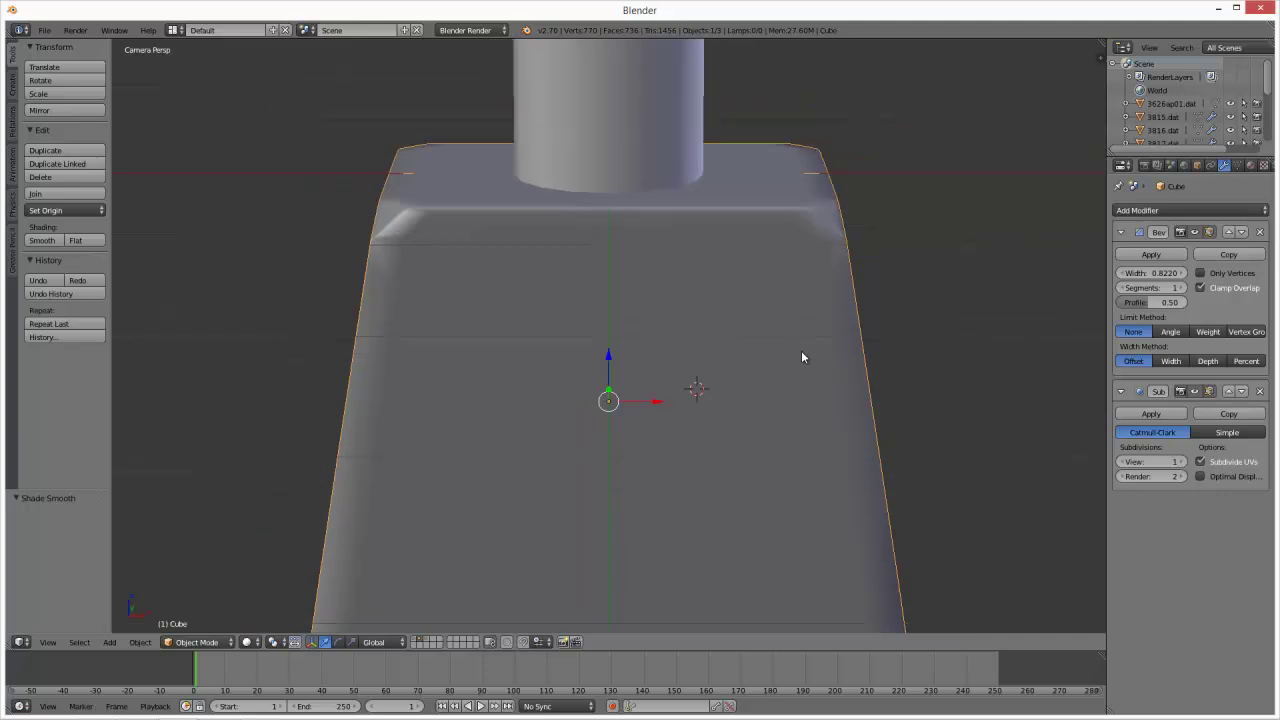
- Compare flat and smooth shading on the torso and render the smooth version from the camera
left_click(77, 241)
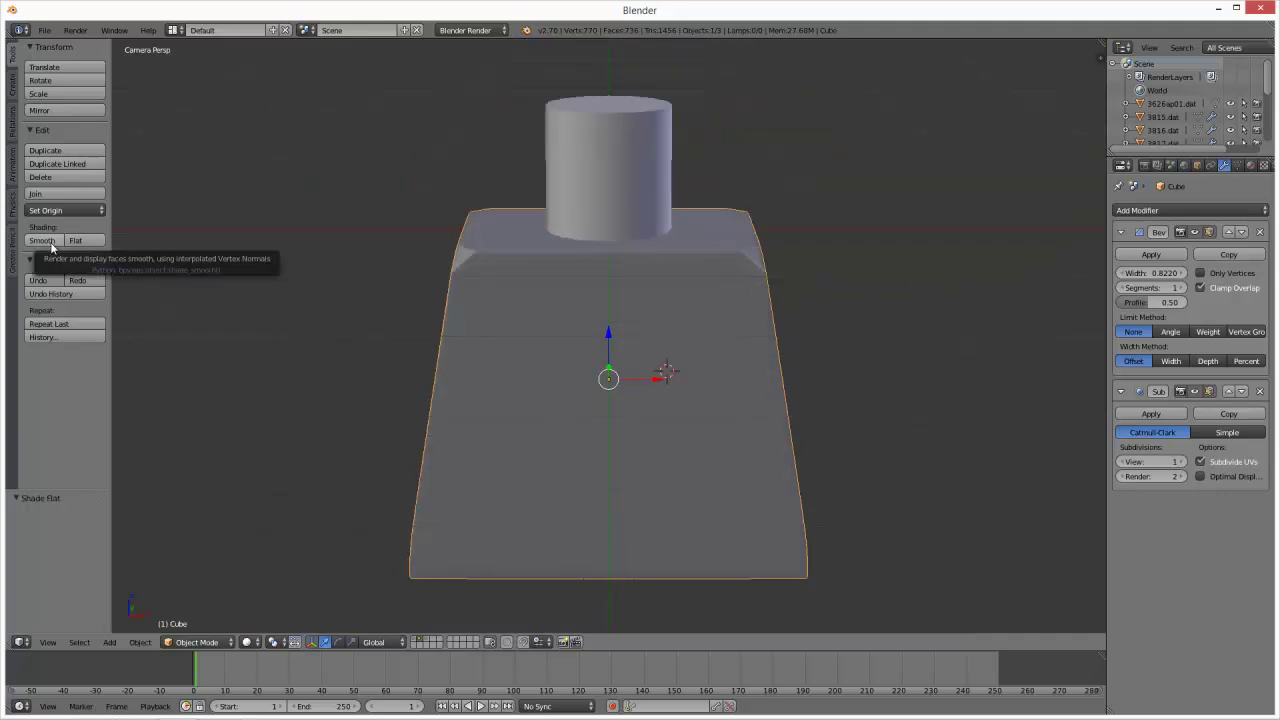
left_click(50, 242)
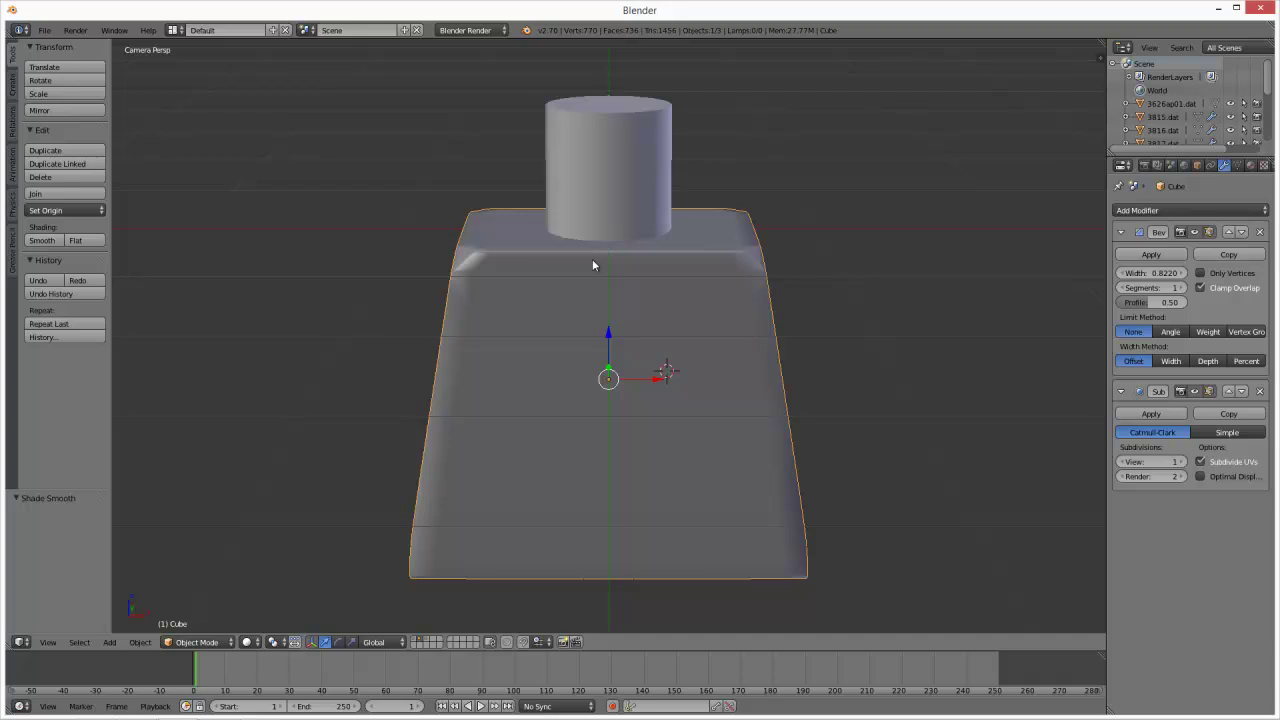
key("F12")
scroll(592, 265, "up", 1)
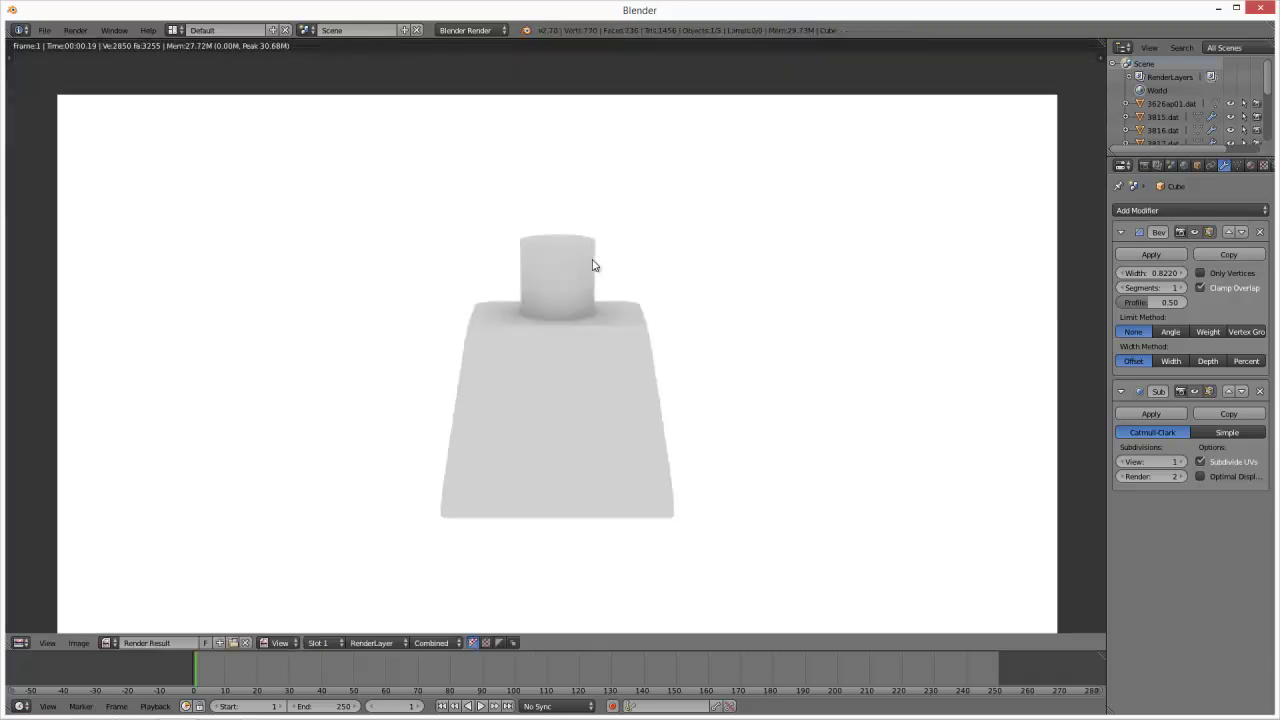
key("Escape")
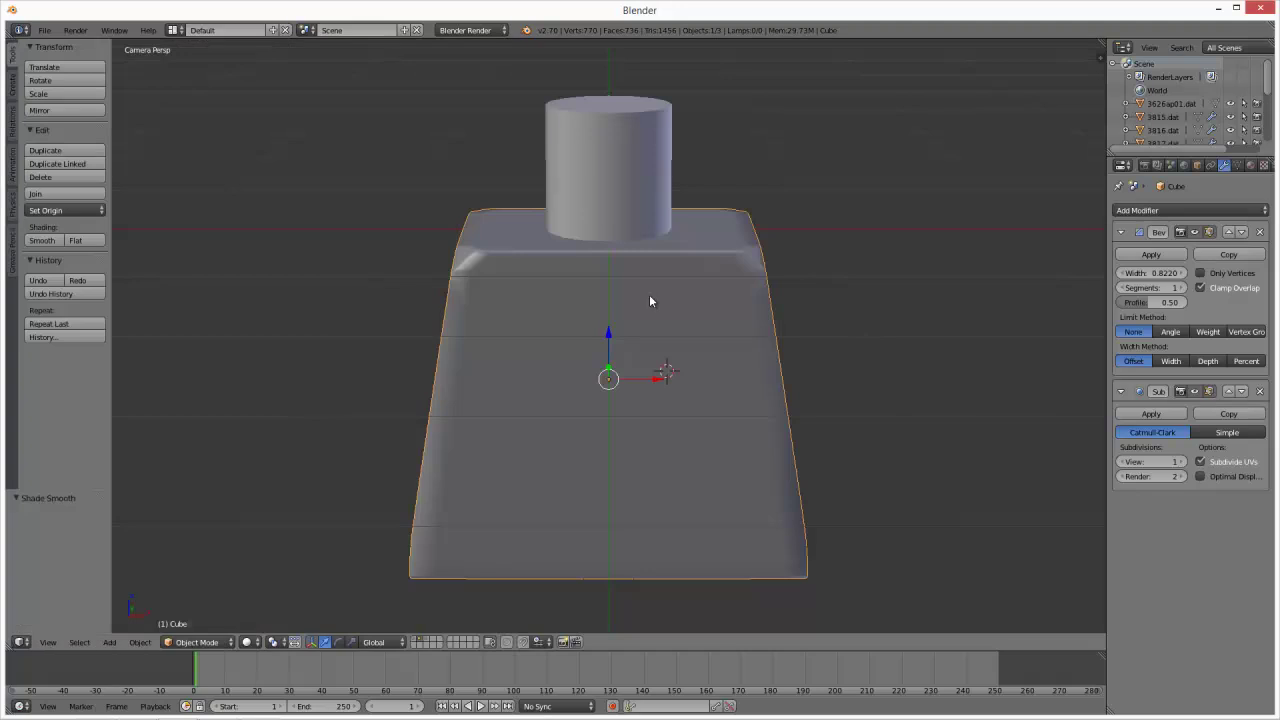
- Move the camera closer to the torso in side view, by 3 in Y and -1 in Z
key("KP_3")
scroll(650, 295, "down", 15)
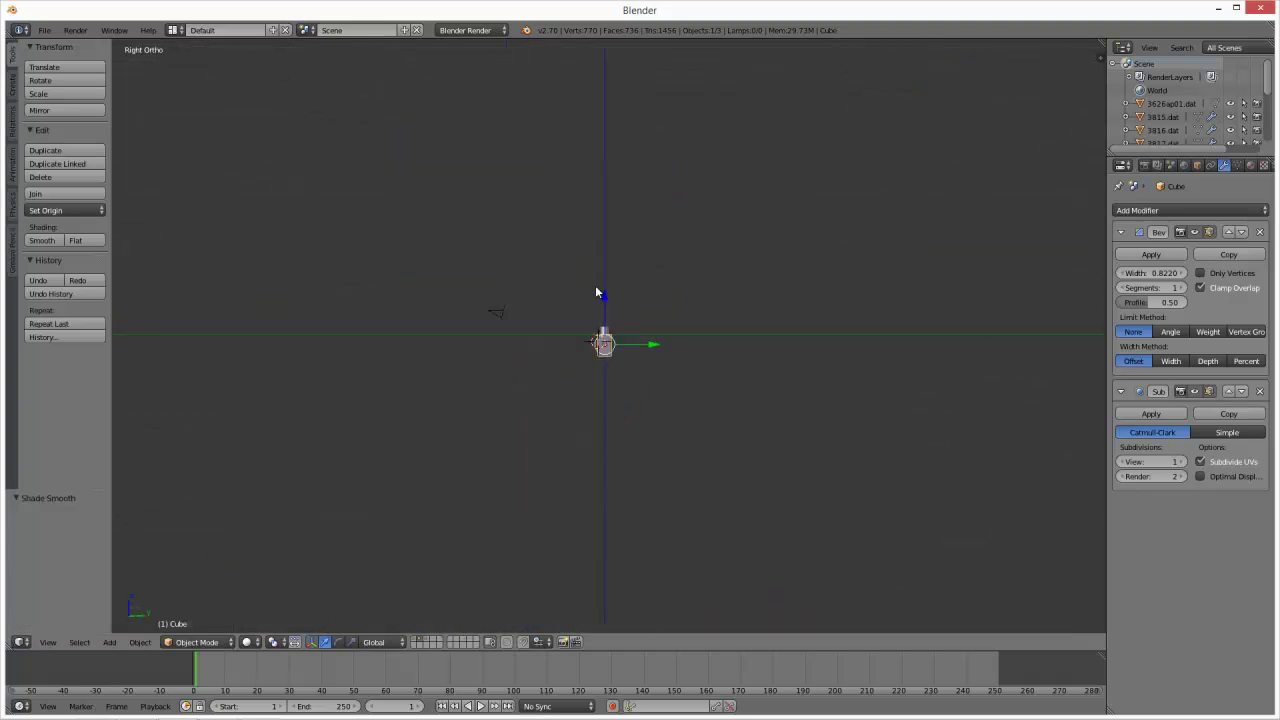
right_click(496, 312)
key("g")
left_click(540, 325)
scroll(645, 344, "up", 3)
key("KP_0")
- Select the torso together with the neck cylinder and lower both by 0.113 along Z
right_click(654, 314)
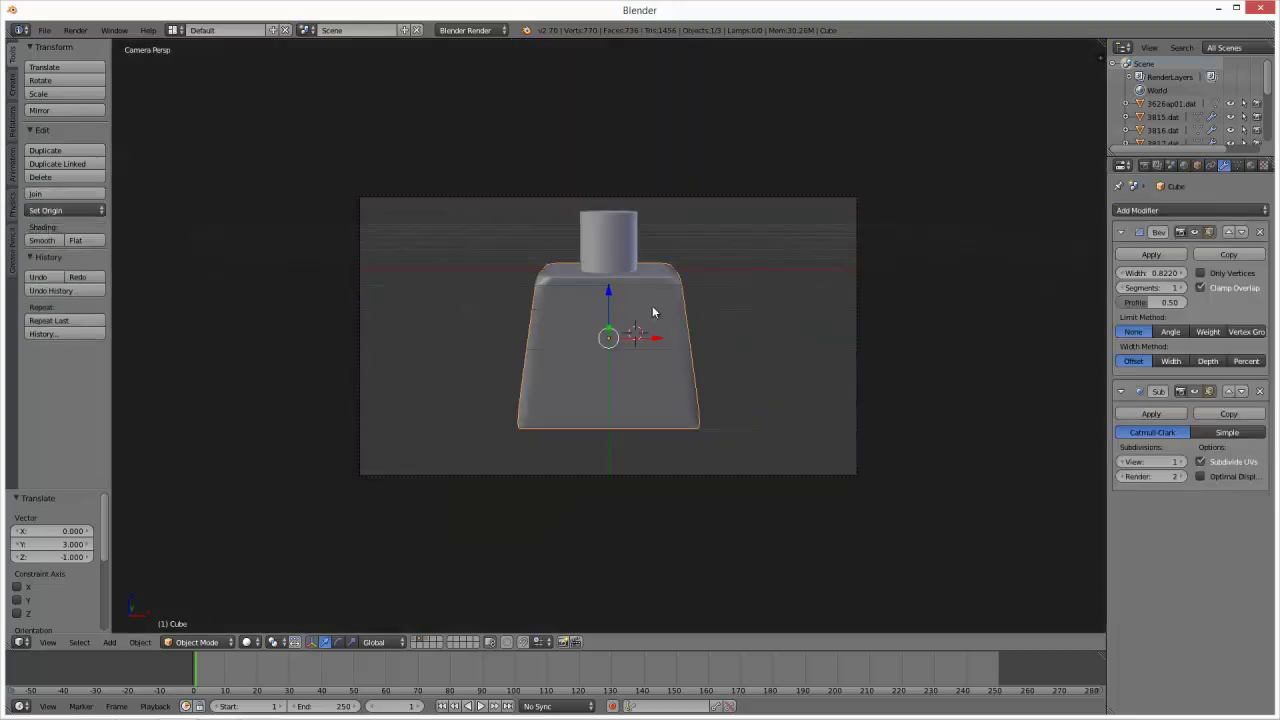
right_click(613, 257, "shift")
left_click_drag(610, 276, 610, 286)
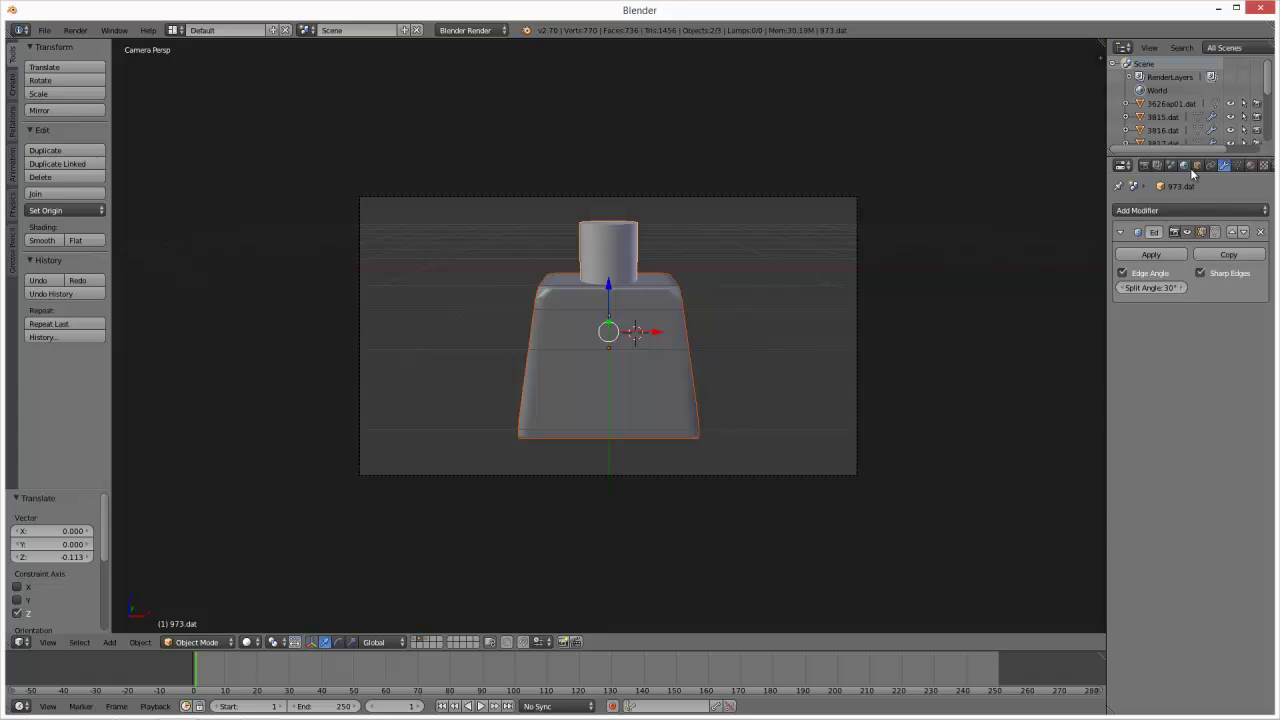
- Darken the neck material's diffuse colour to grey with RGB values of 0.233 and run a test render
left_click(1250, 166)
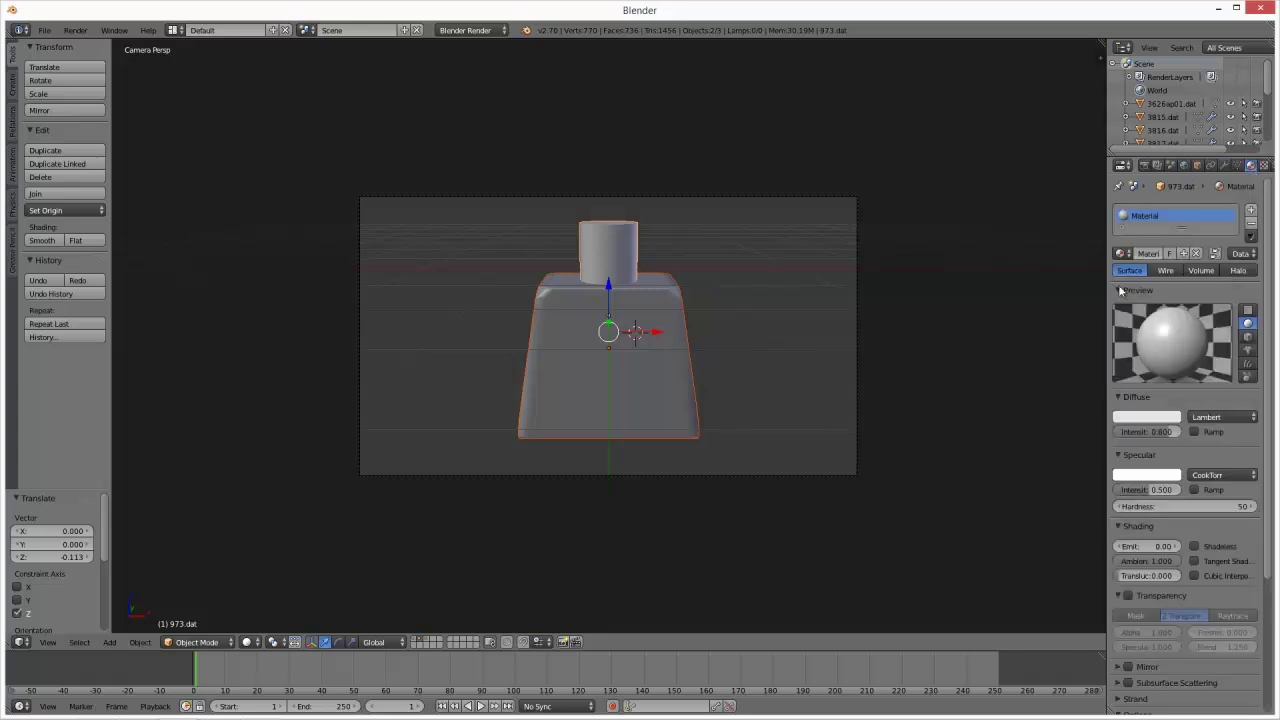
left_click(1143, 418)
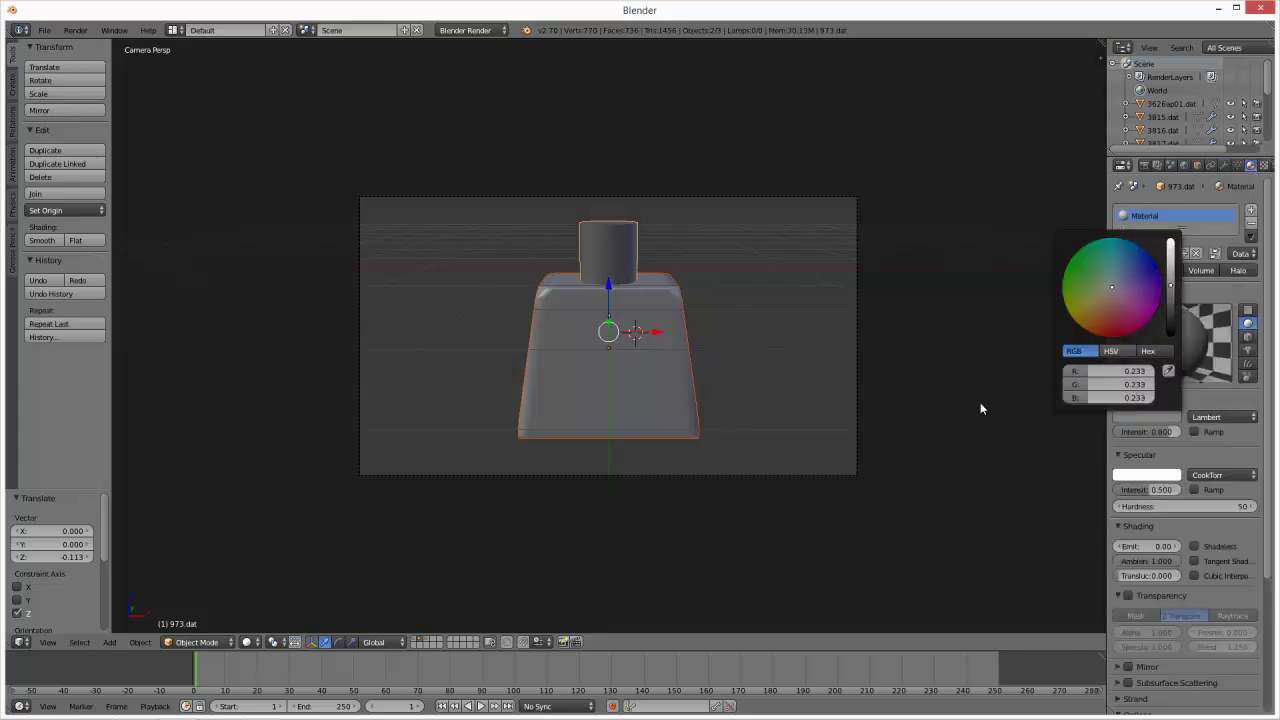
key("F12")
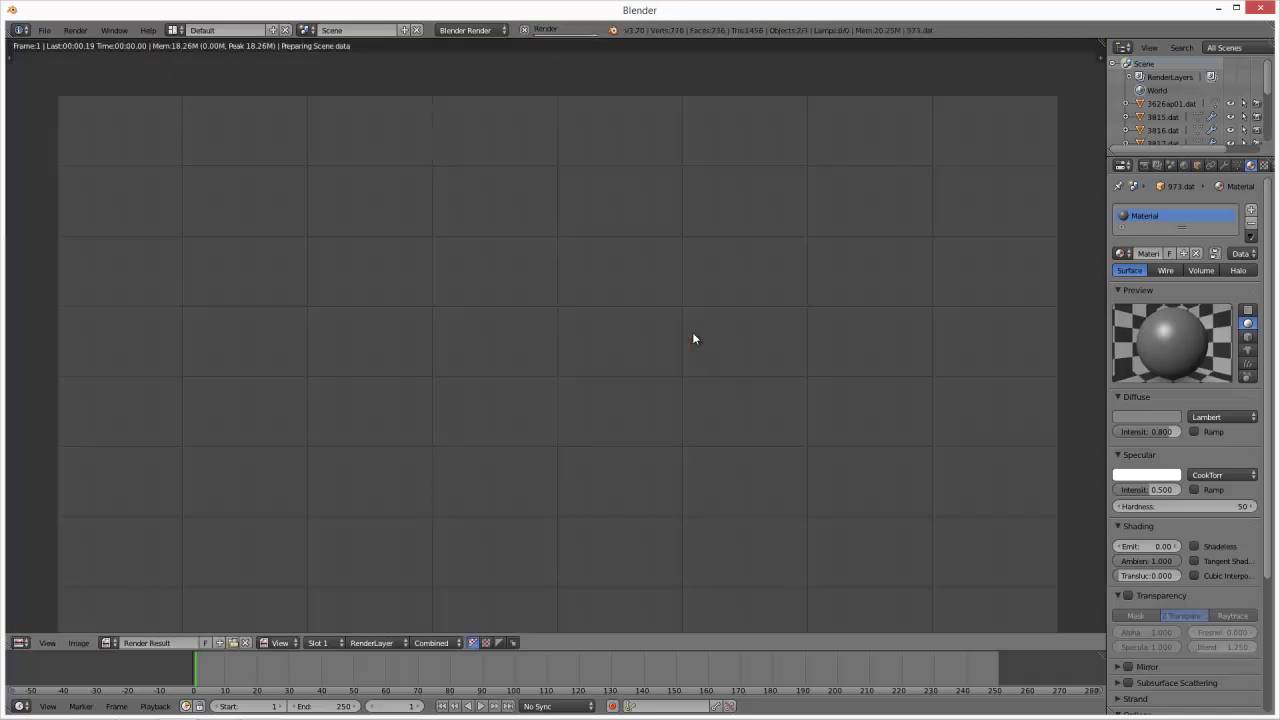
key("Escape")
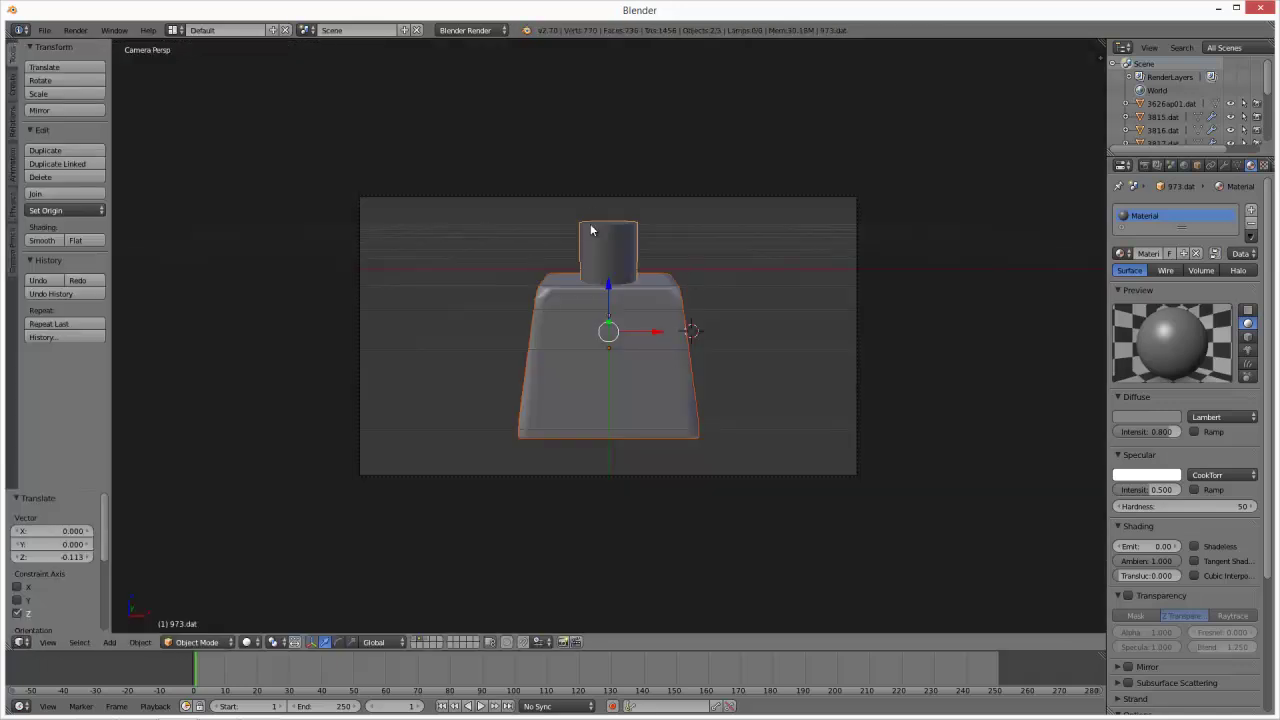
- Assign the existing grey material named Material to the torso and render the model
right_click(667, 350)
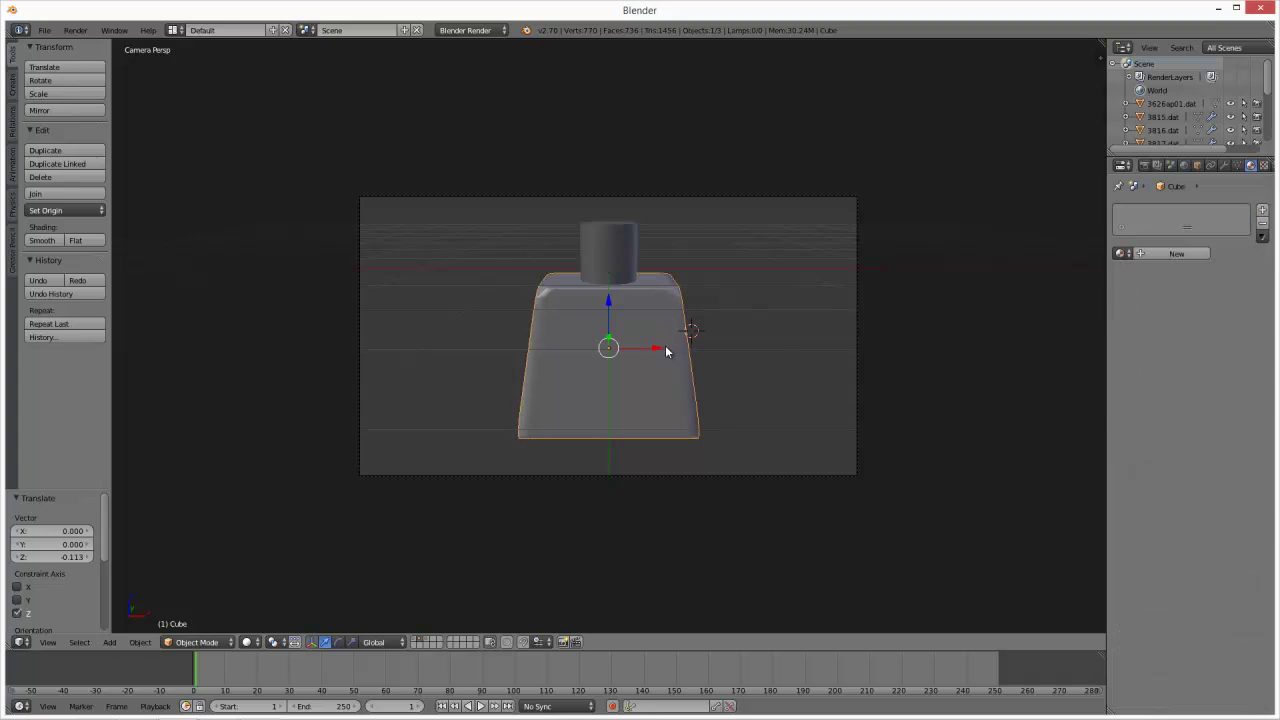
left_click(1122, 253)
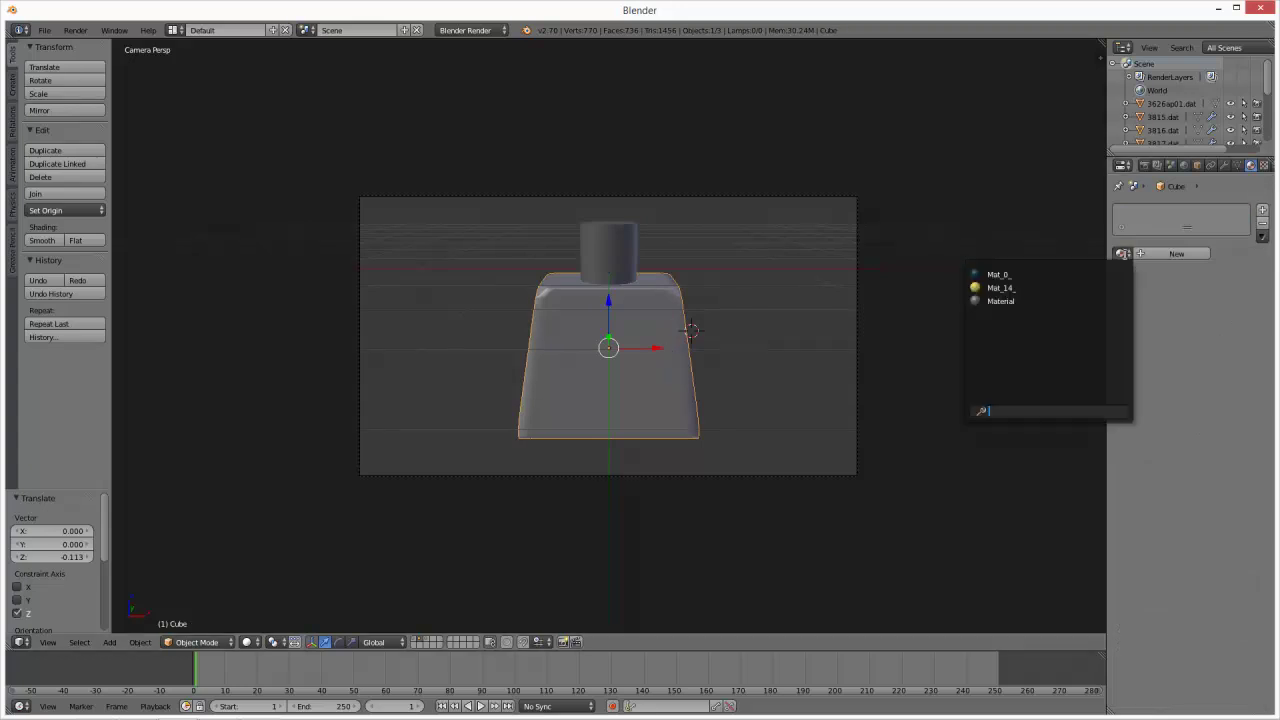
left_click(1015, 305)
key("F12")
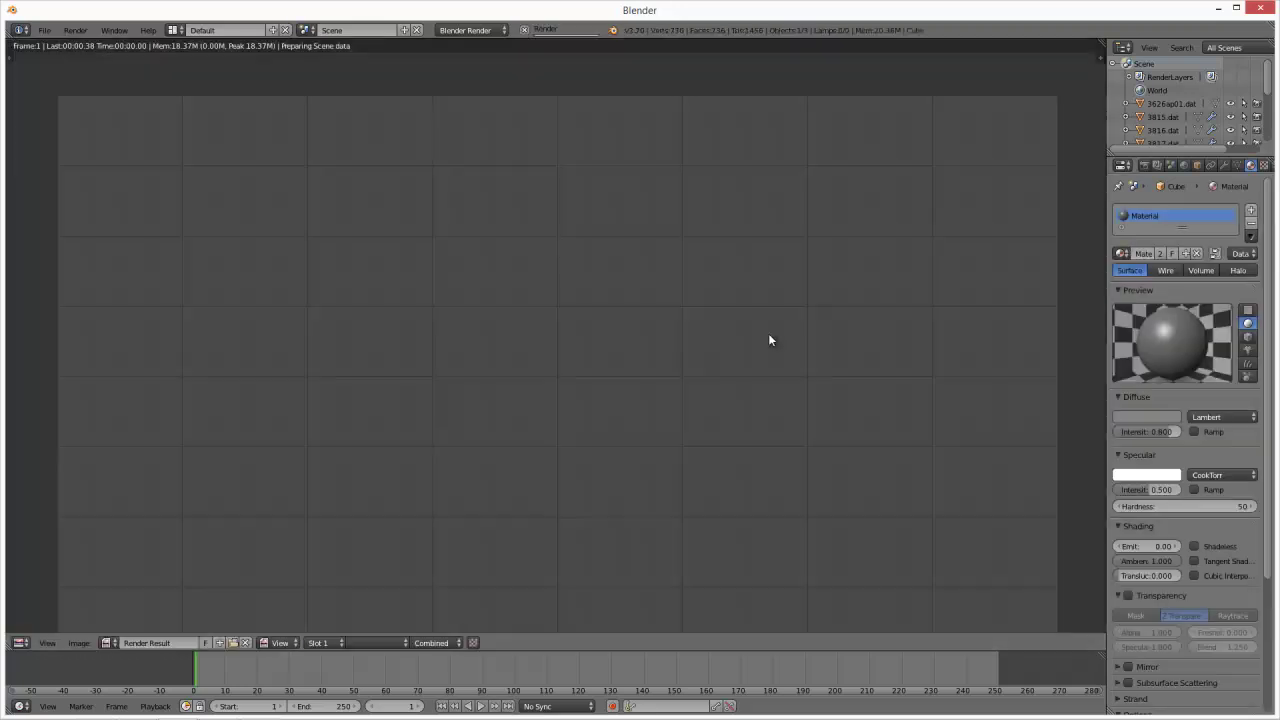
scroll(770, 340, "down", 1)
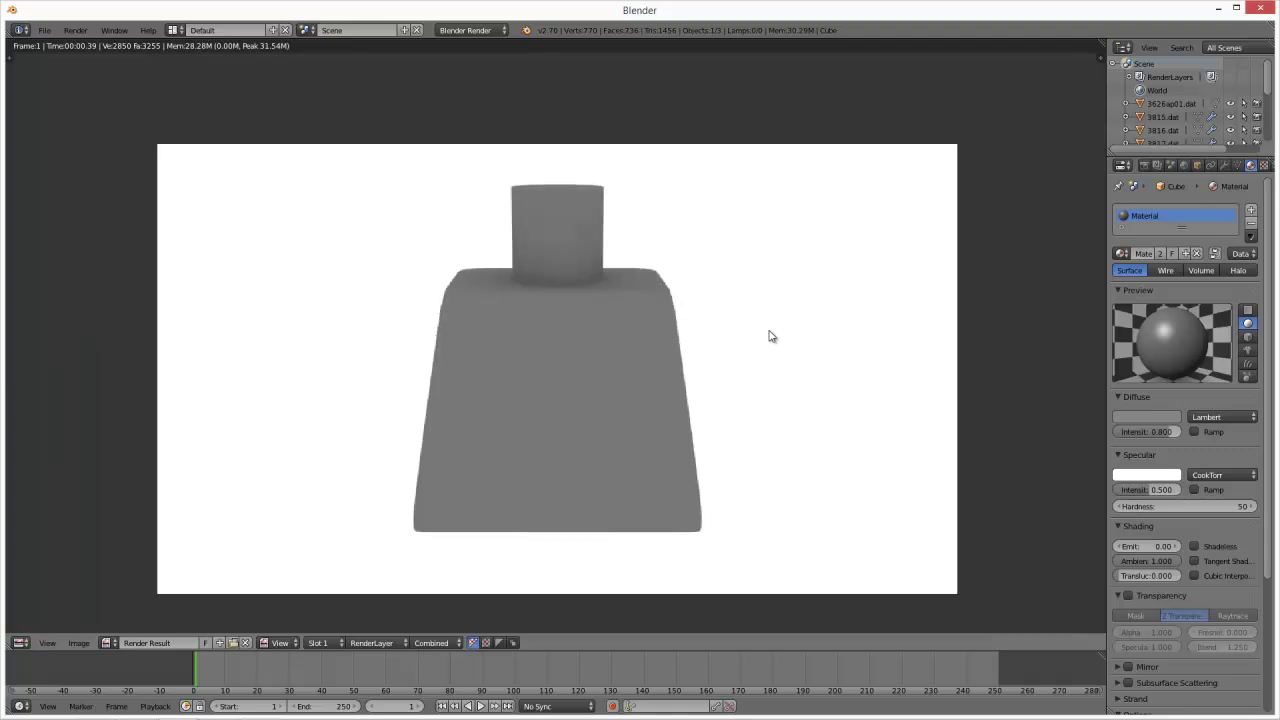
scroll(770, 336, "down", 1)
key("Escape")
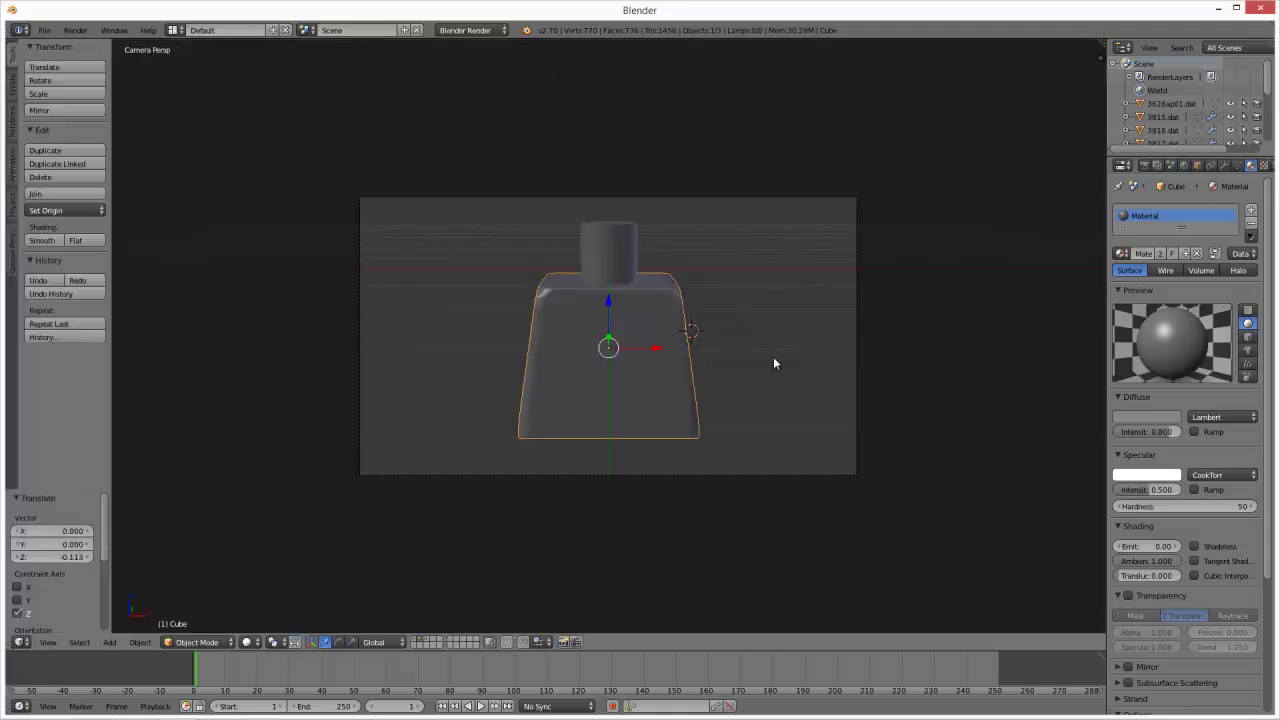
- Rotate the camera by -45° in top view and move it by 3 in both X and Y
scroll(696, 326, "up", 2)
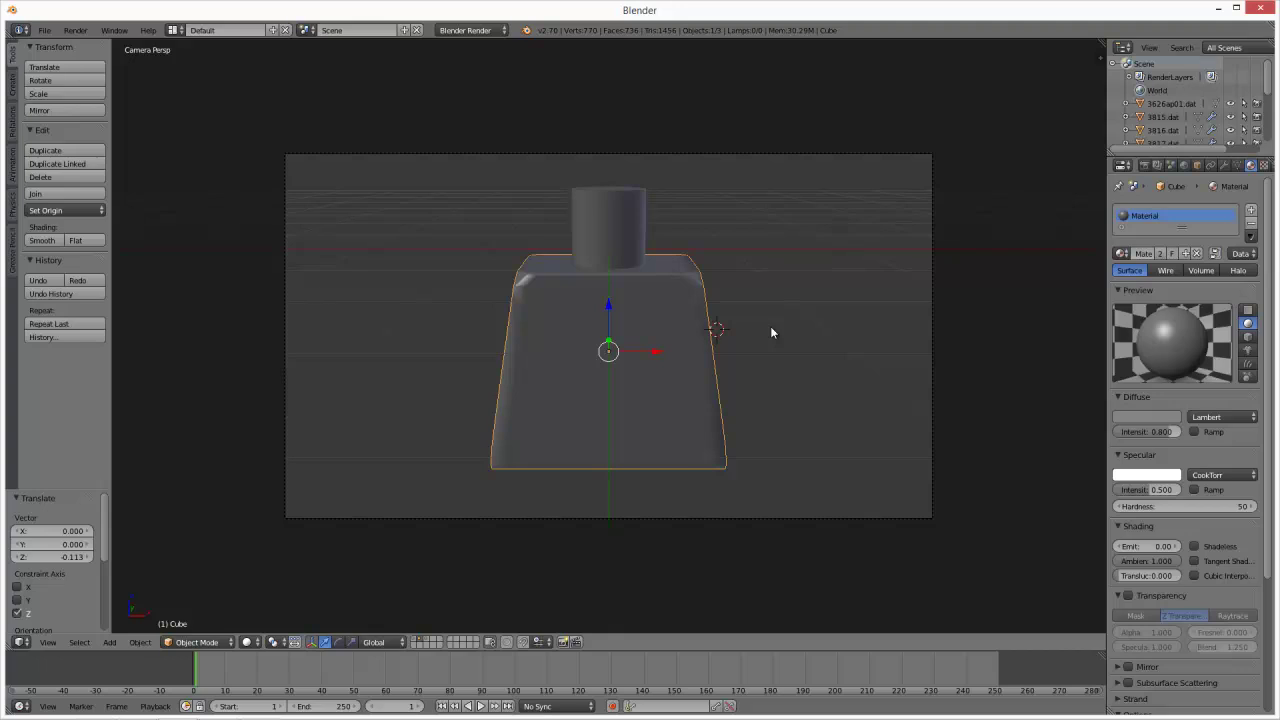
key("KP_7")
right_click(626, 451)
key("r")
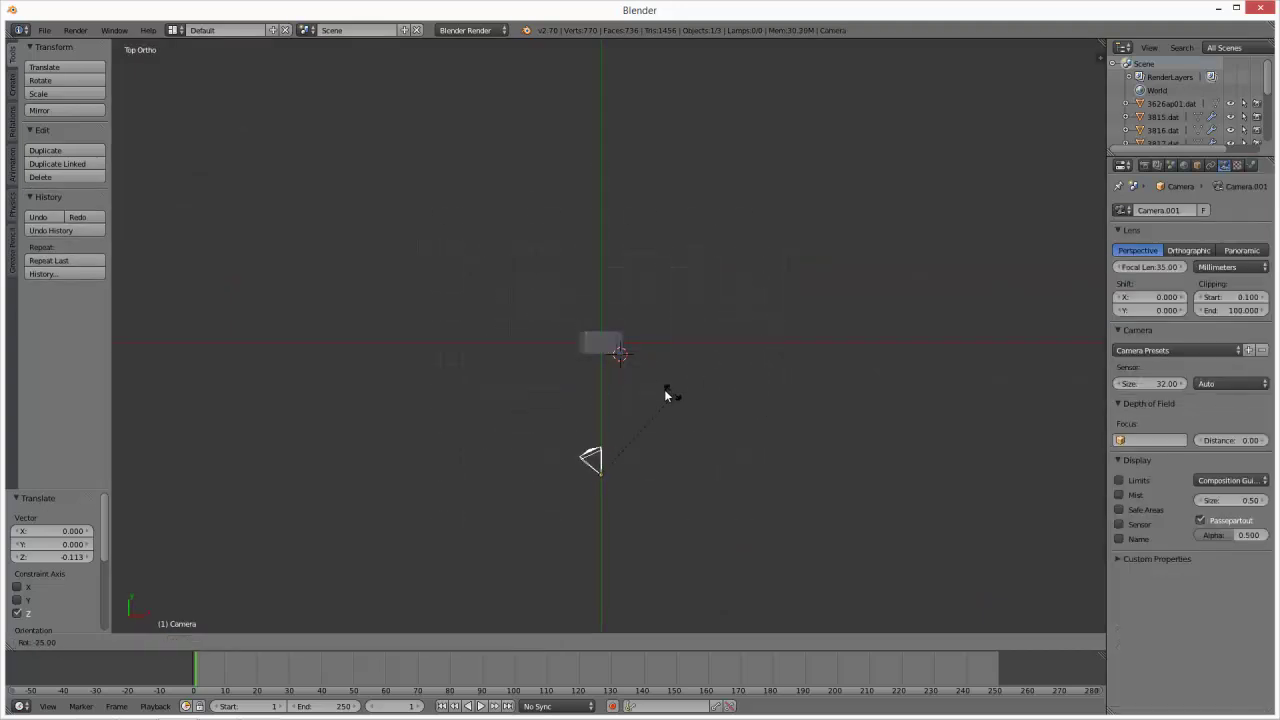
left_click(640, 394)
key("g")
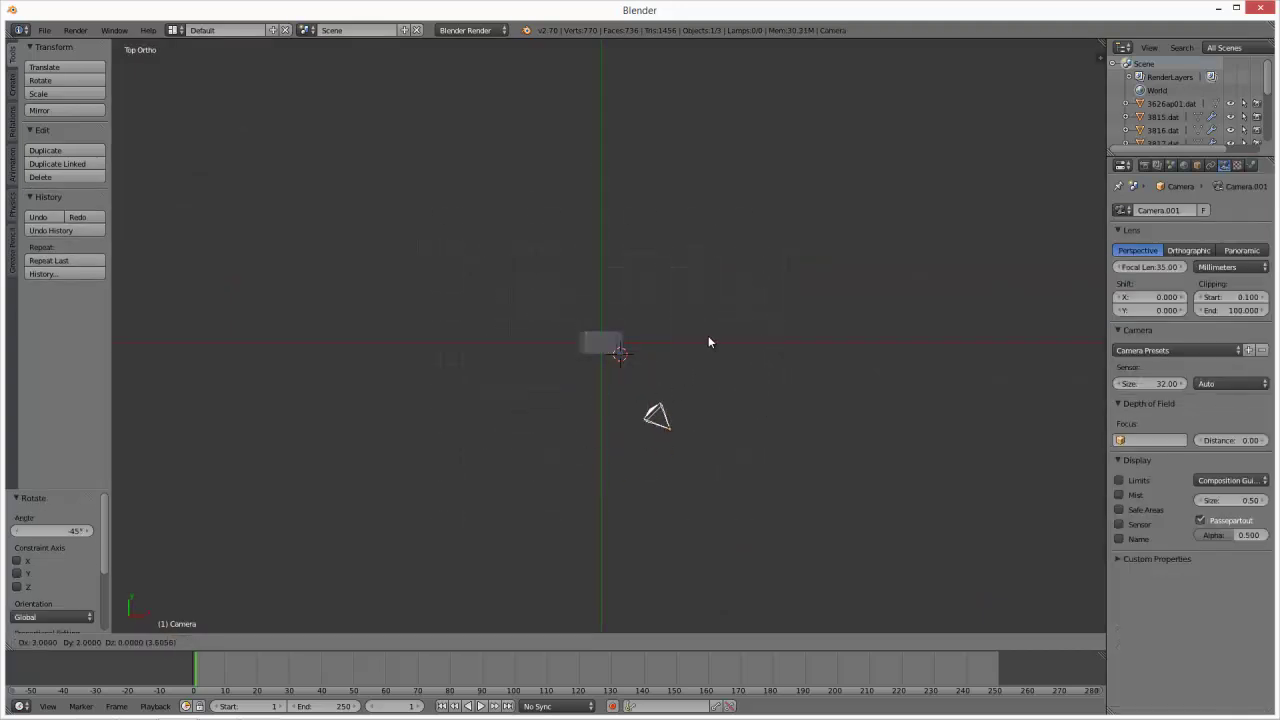
left_click(706, 334)
- Try shifting the camera within its own view and render the torso from the angled viewpoint
key("KP_0")
key("g")
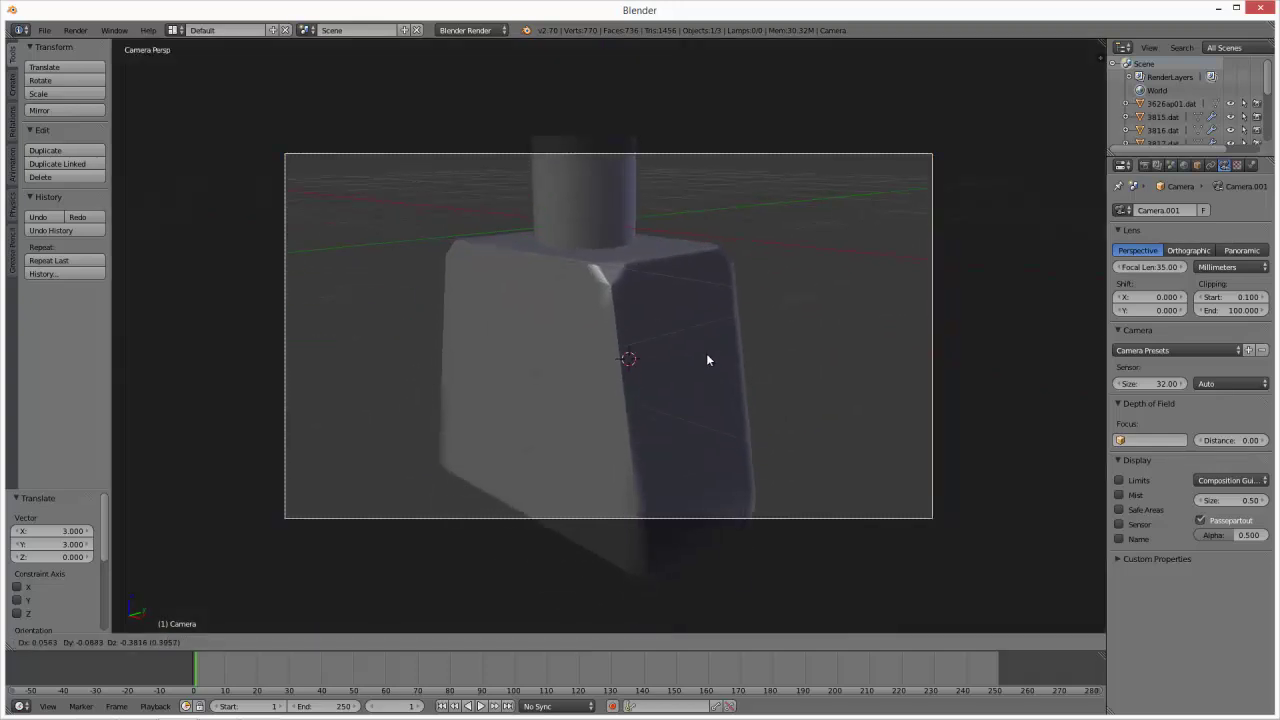
right_click(702, 316)
key("F12")
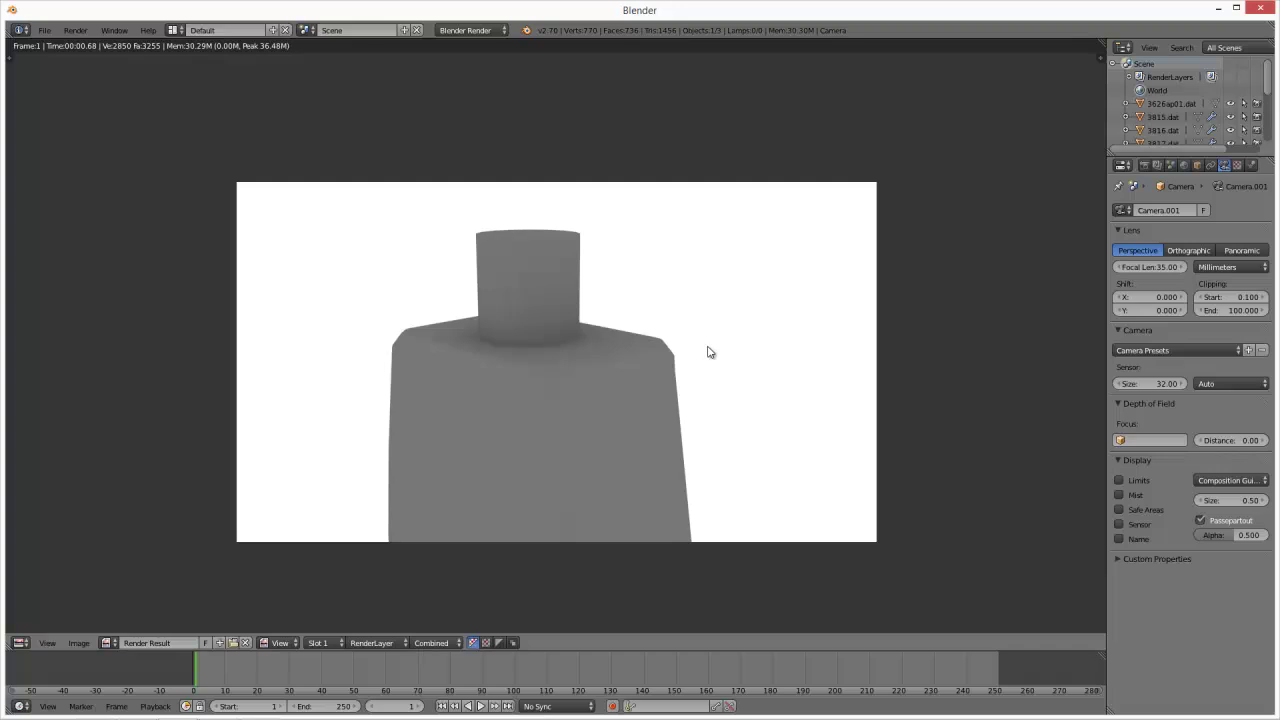
- Set the torso's Subdivision Surface view level to 2 and render the model again
key("Escape")
right_click(676, 324)
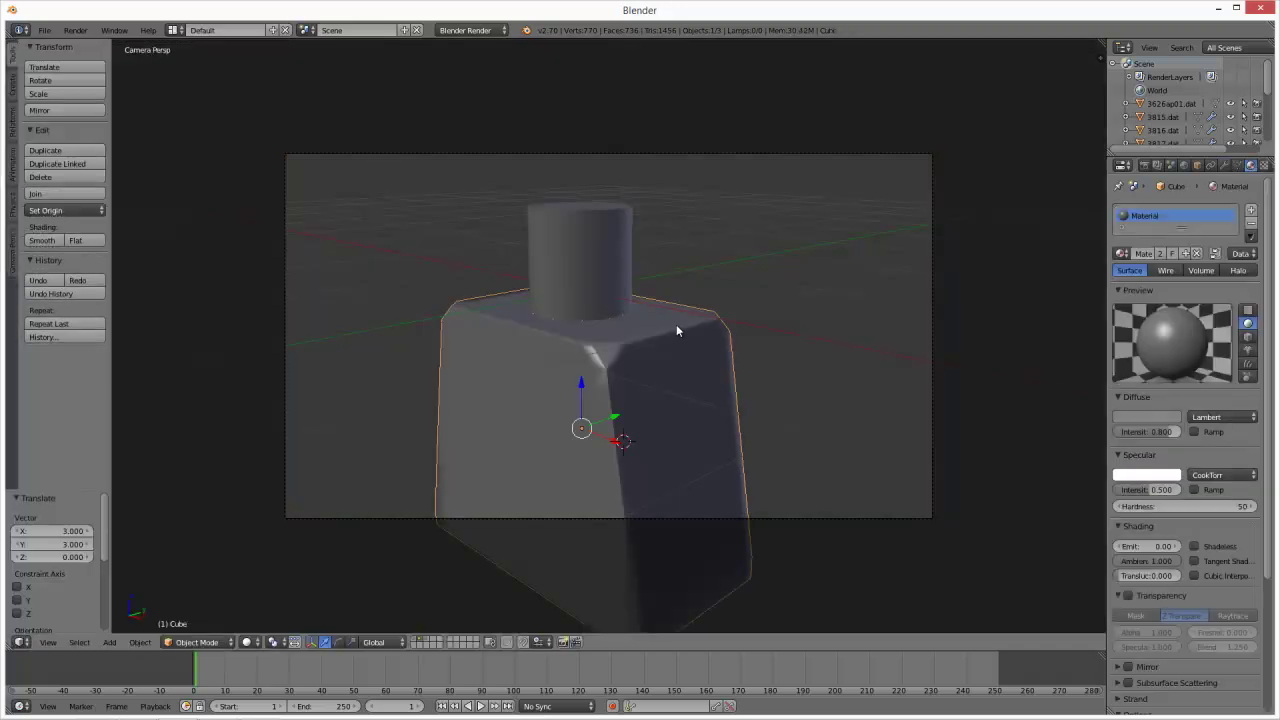
left_click(1226, 166)
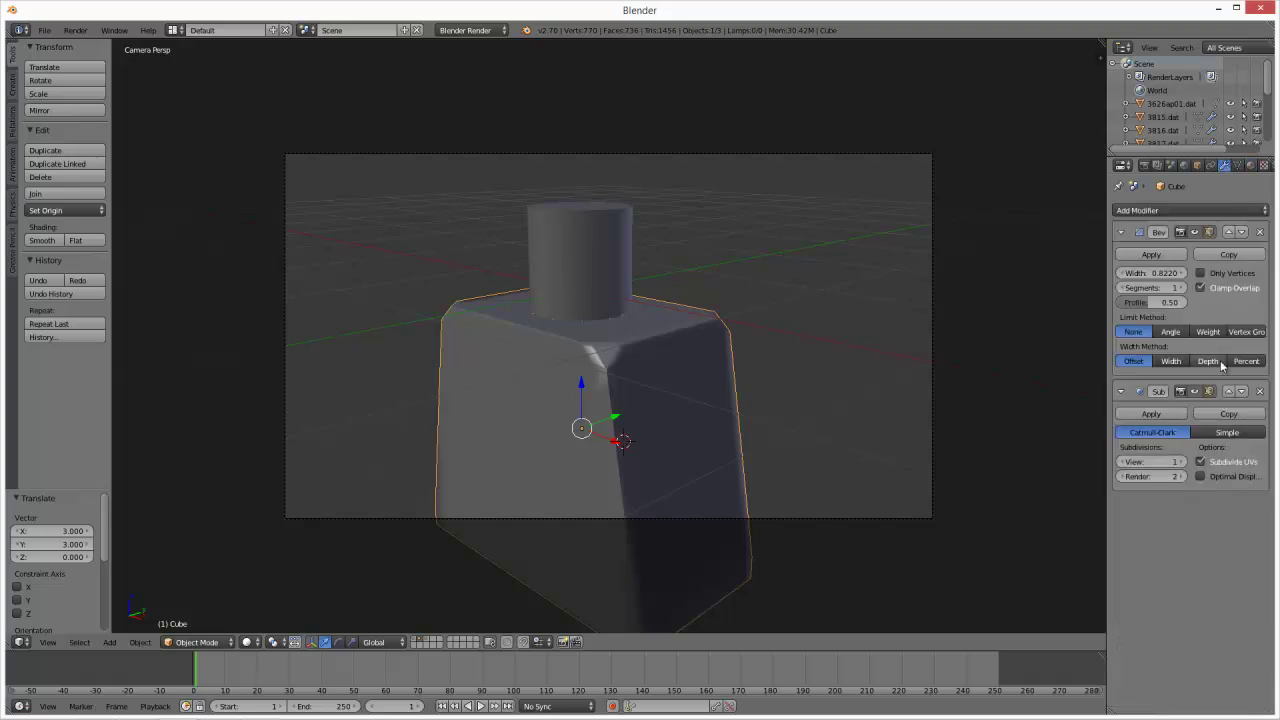
left_click(1181, 462)
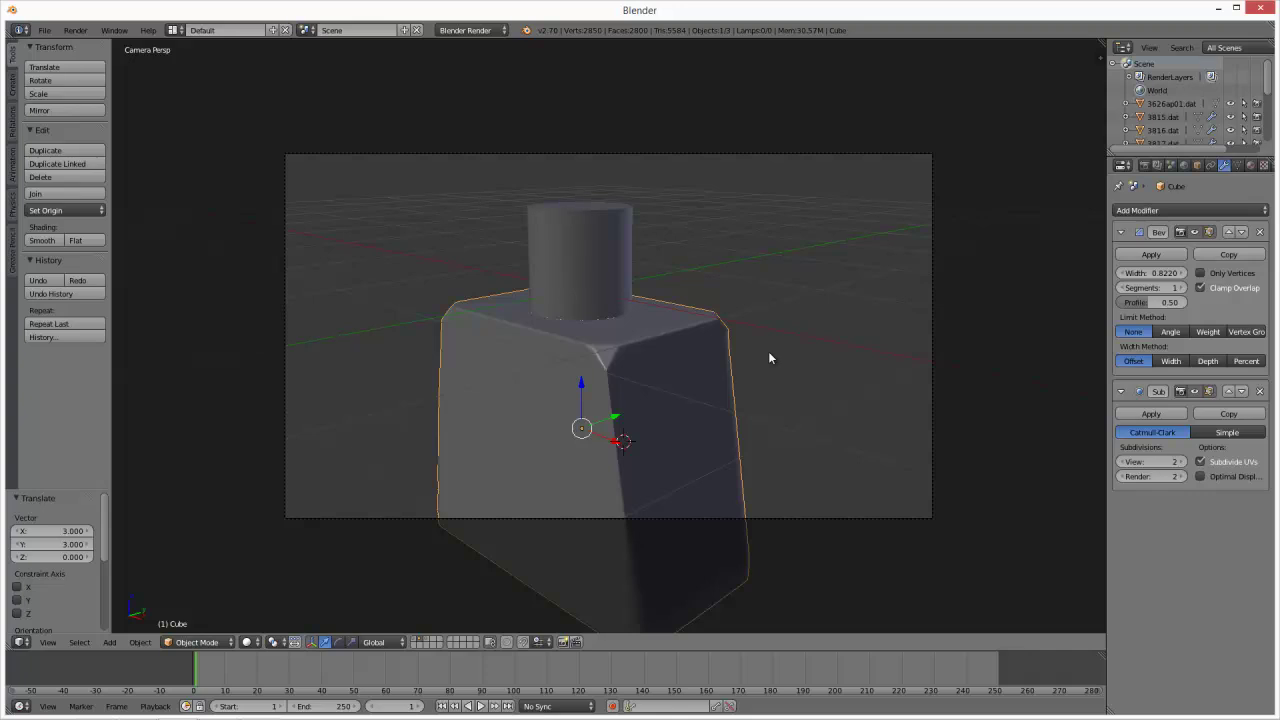
key("F12")
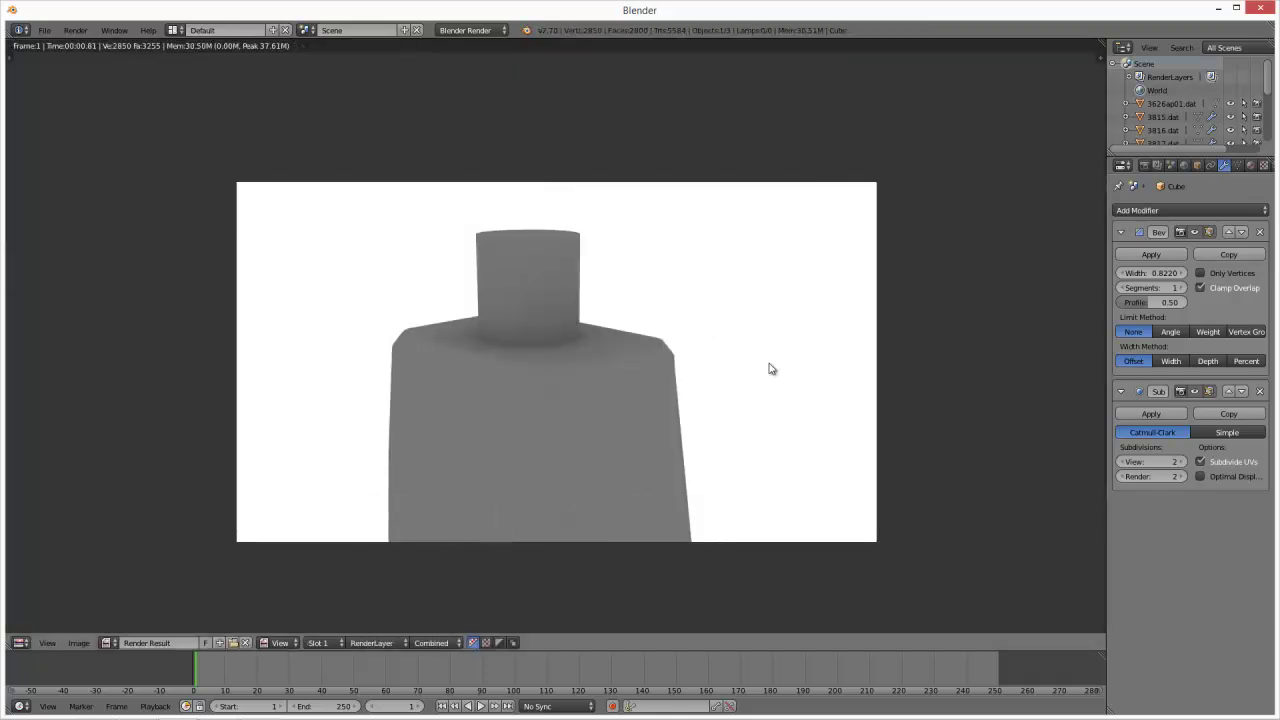
key("Escape")
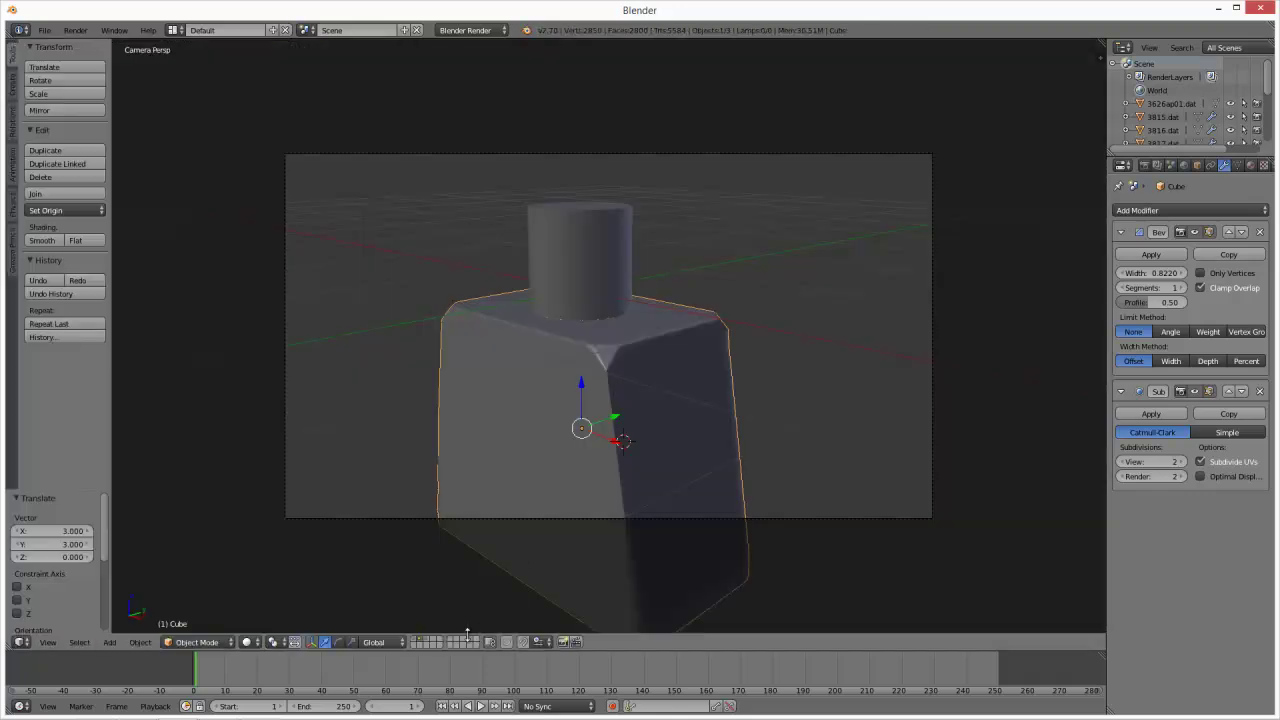
- Show the original blue torso's layer, select that torso, and render it with only its own layer visible
left_click(428, 639, "shift")
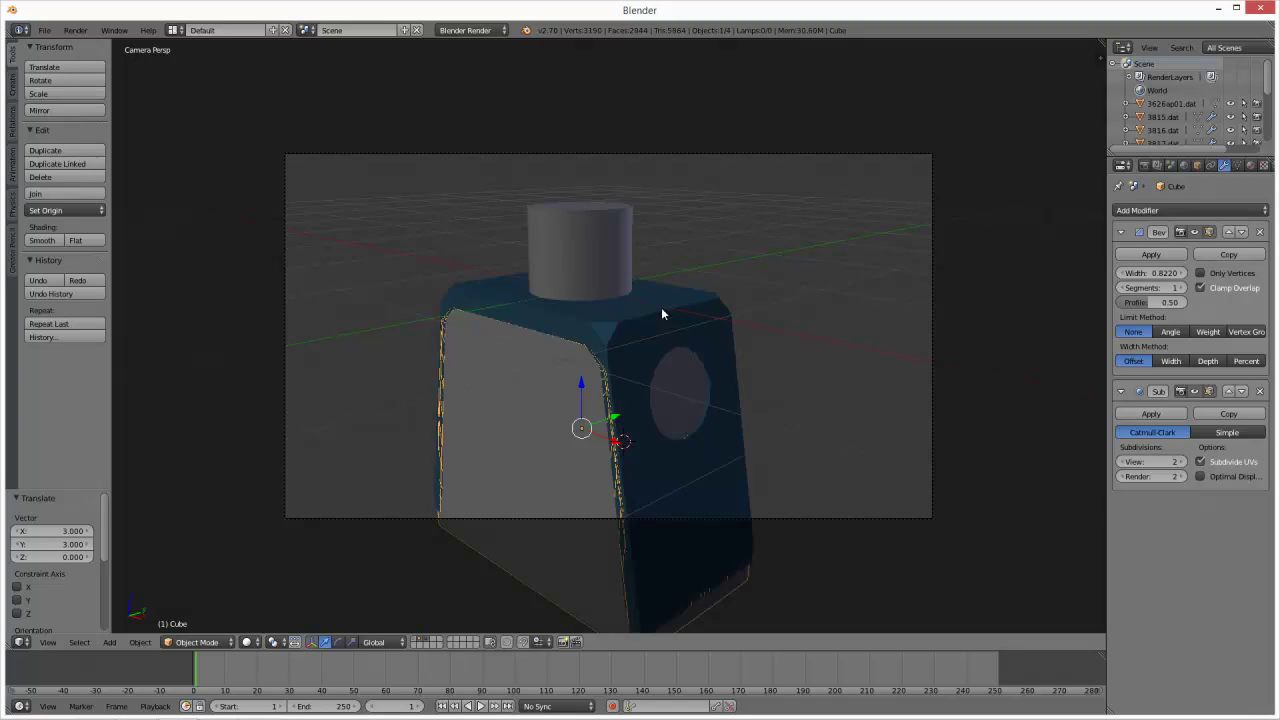
right_click(616, 419)
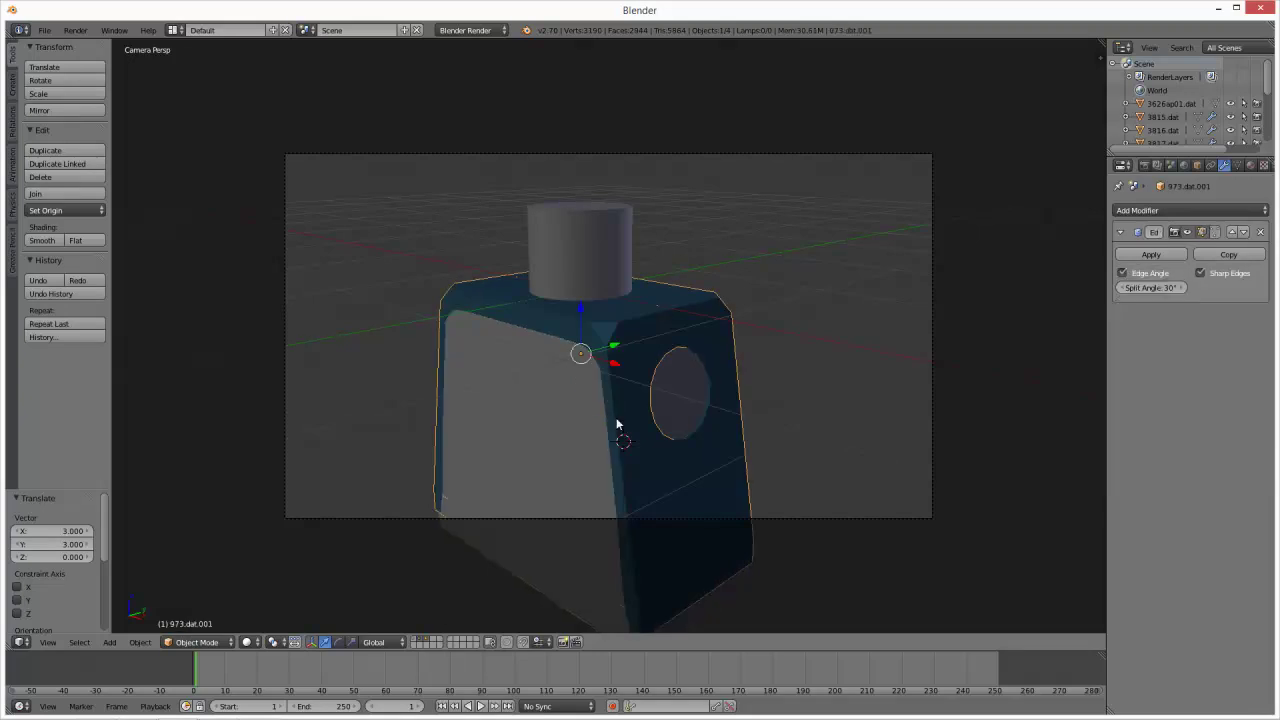
left_click(422, 641)
key("F12")
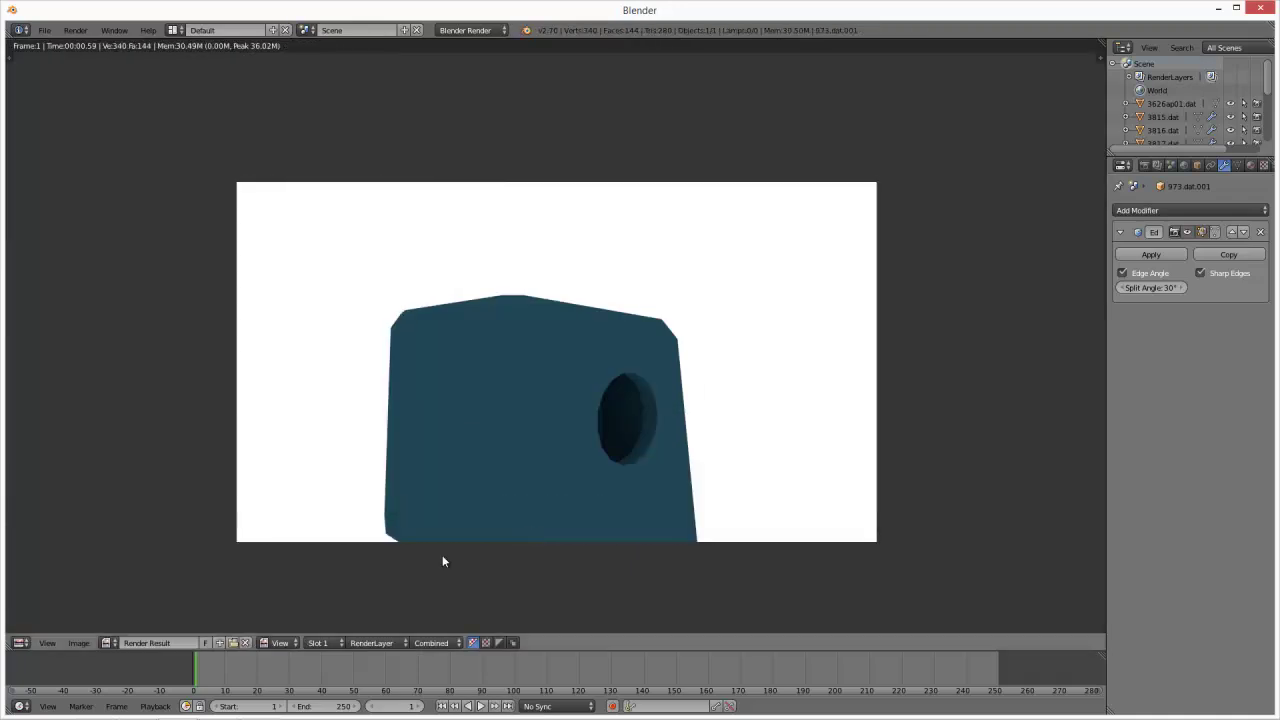
- Switch the render result to Slot 2 and render the rebuilt grey torso into it
left_click(321, 643)
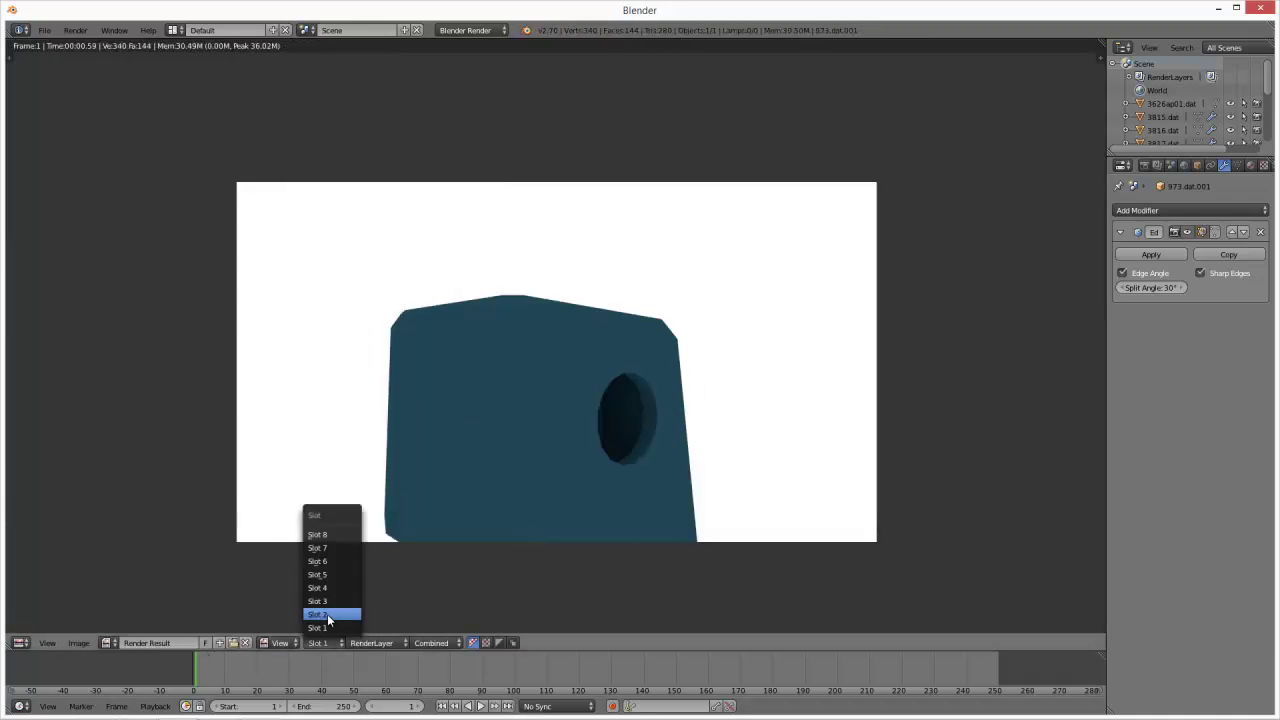
left_click(327, 614)
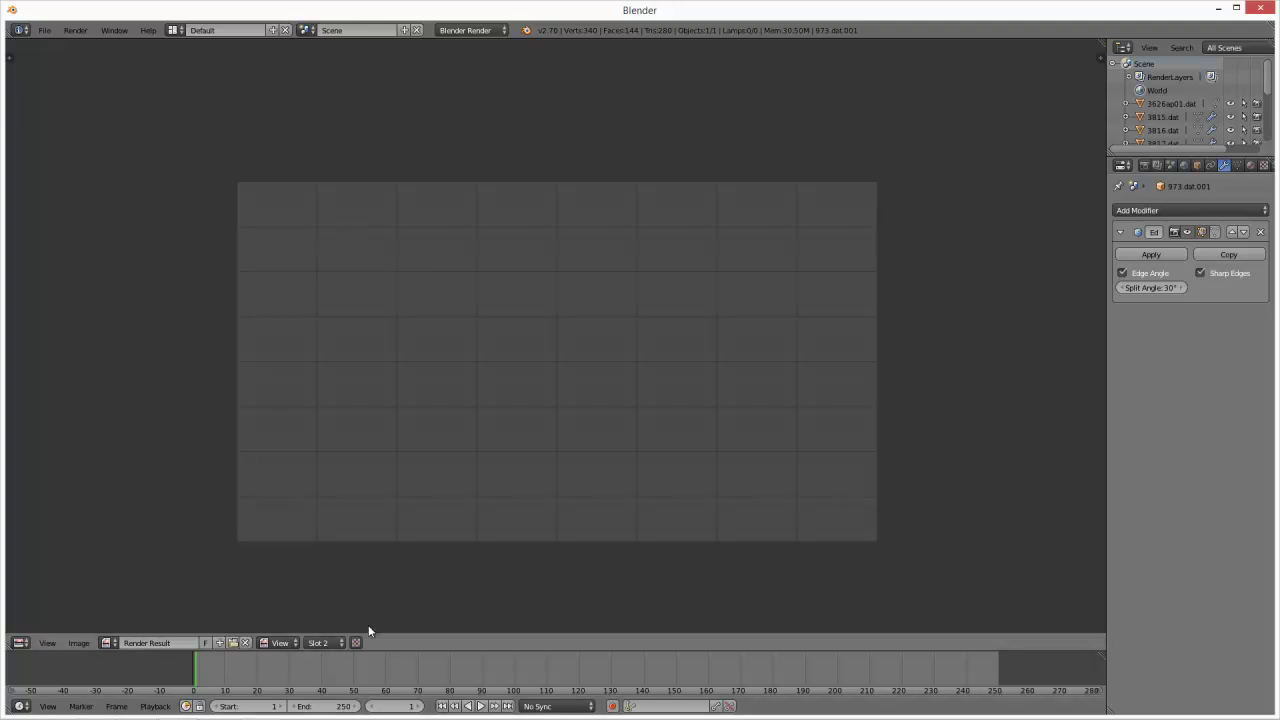
key("Escape")
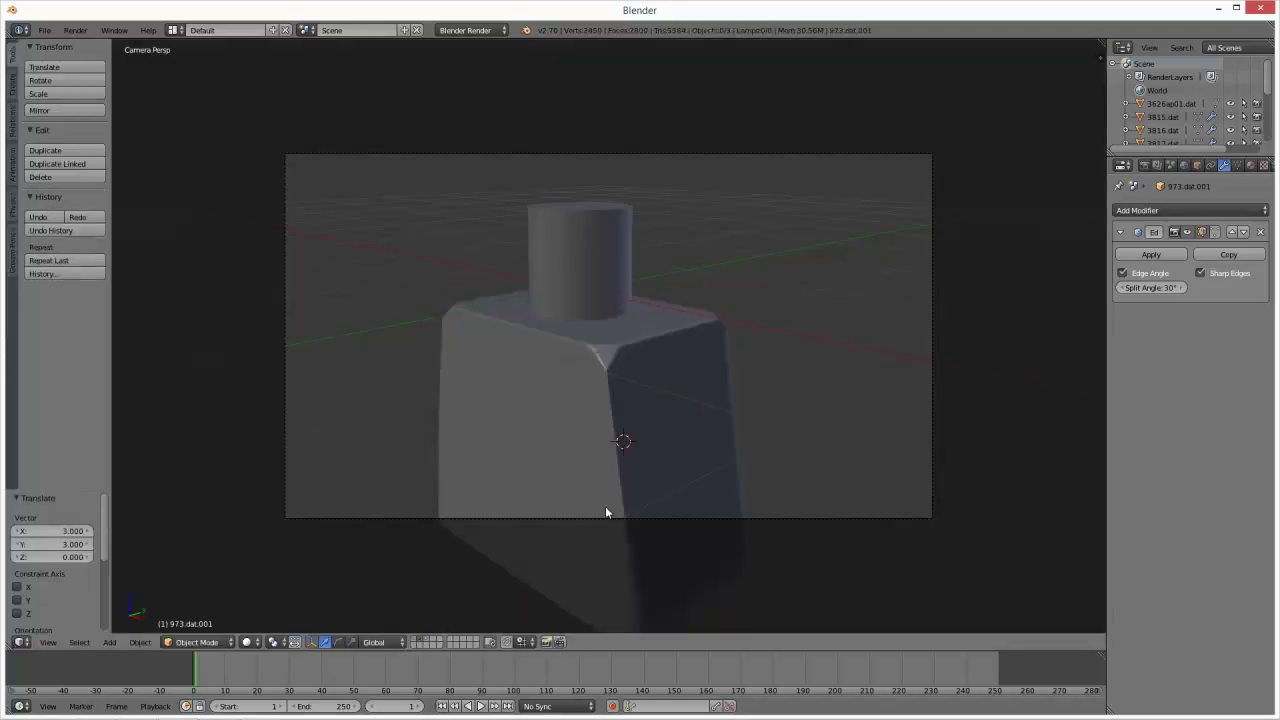
key("F12")
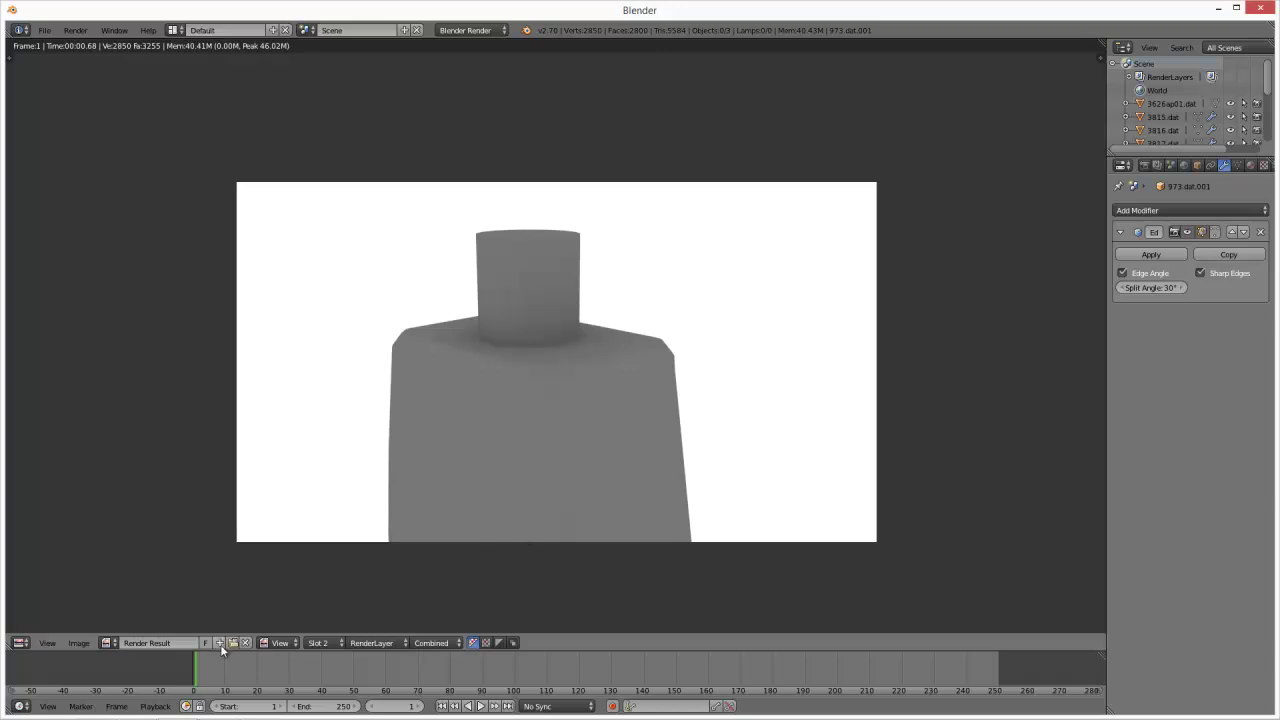
- Compare the original torso render in Slot 1 with the rebuilt torso render in Slot 2, examining the edges up close
left_click(328, 639)
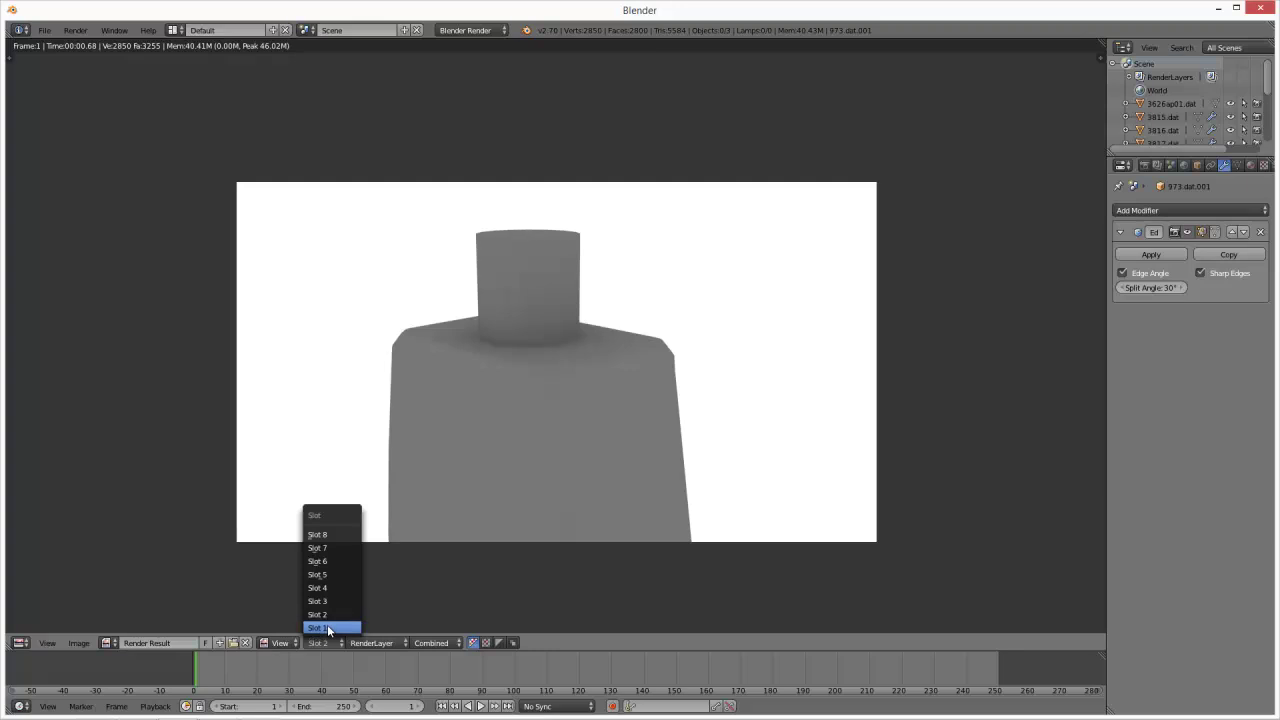
left_click(327, 627)
left_click(329, 644)
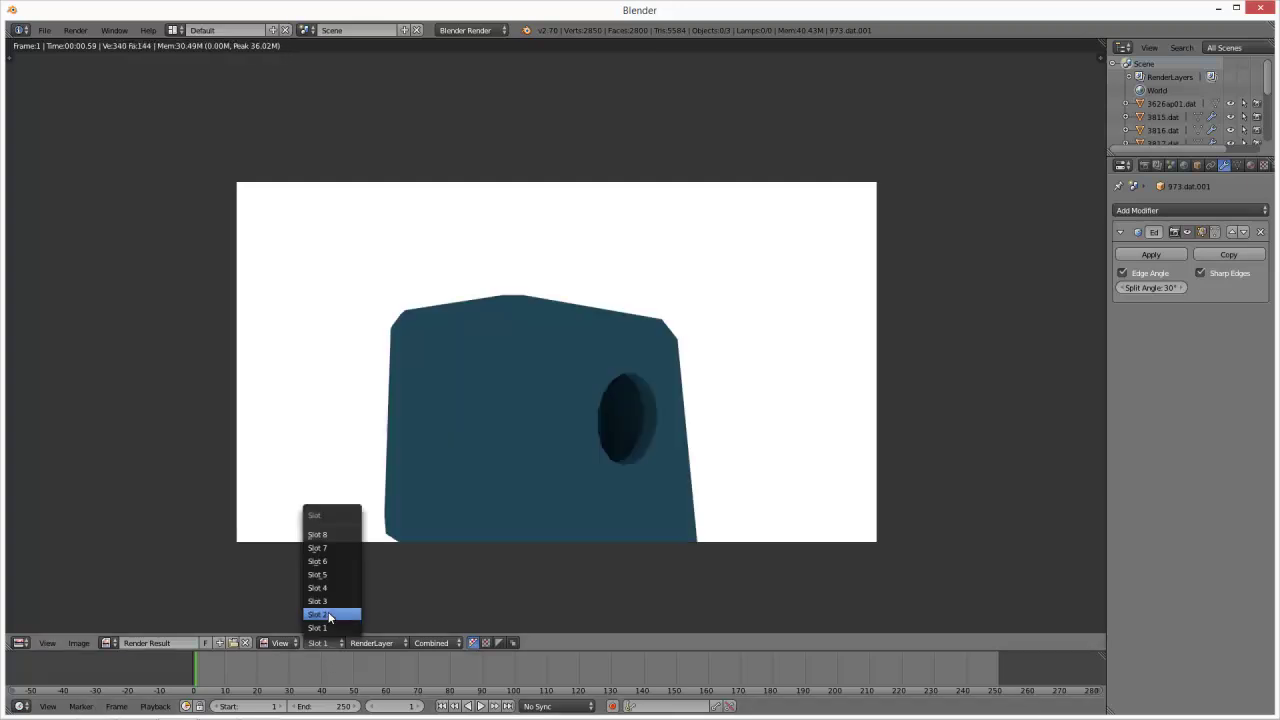
left_click(328, 628)
left_click(328, 641)
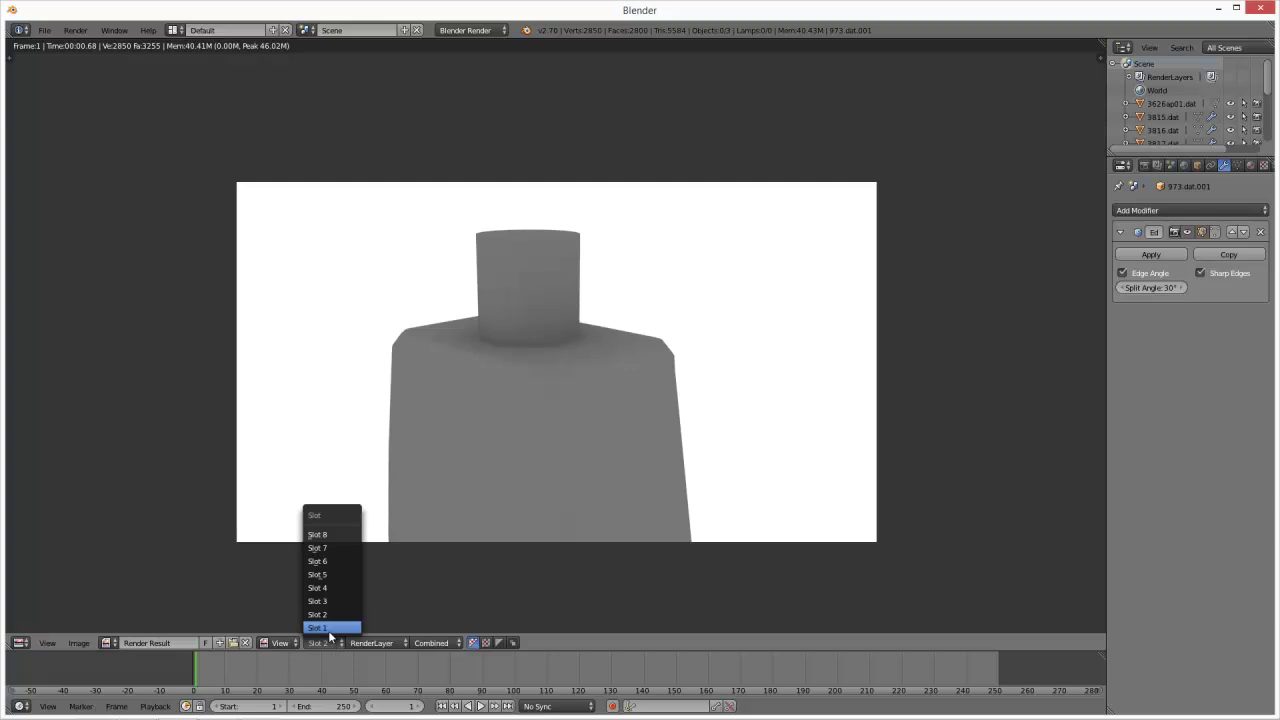
left_click(328, 628)
left_click(328, 642)
left_click(328, 614)
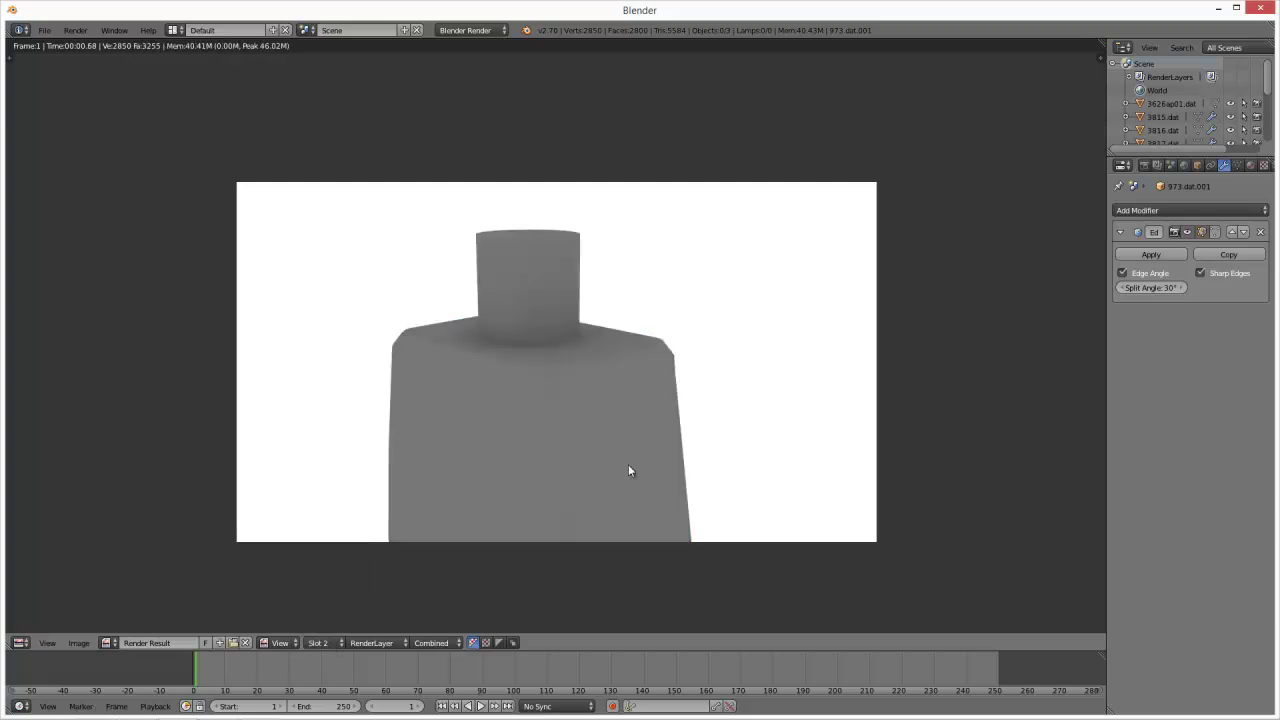
scroll(630, 437, "up", 5)
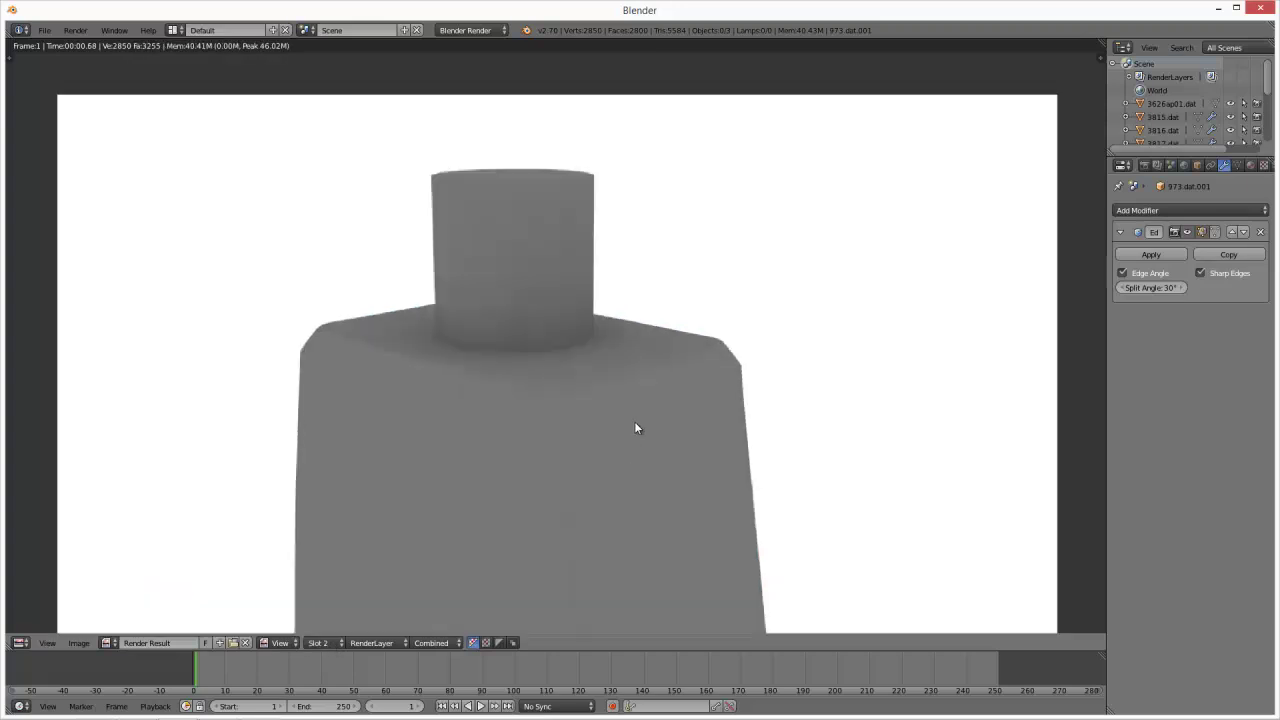
scroll(634, 431, "down", 6)
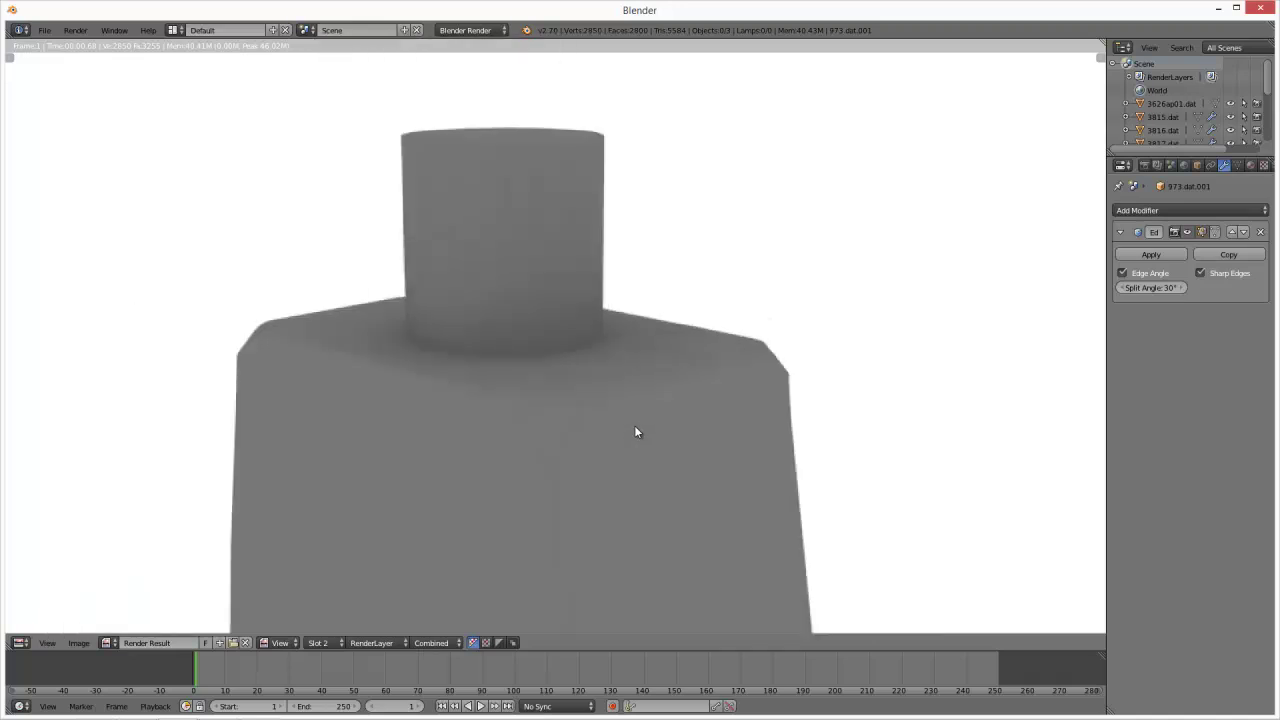
key("Escape")
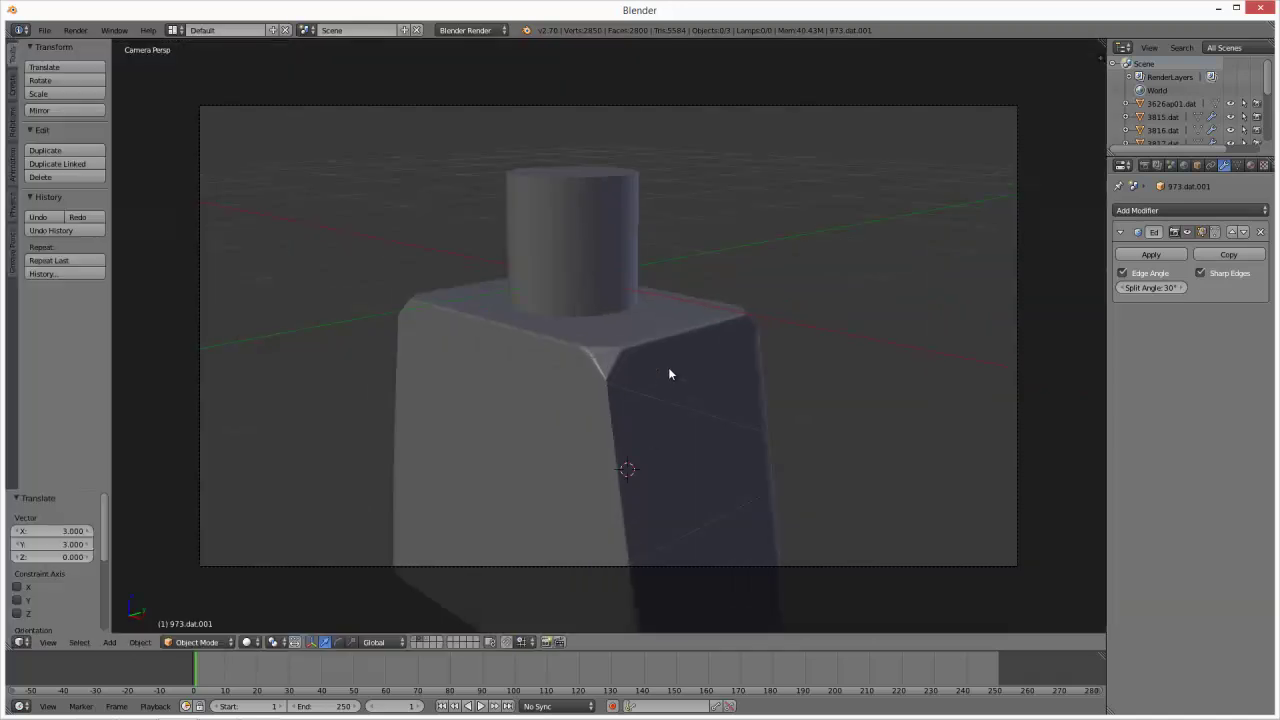
- Examine the rebuilt torso's bevelled edges and the neck cylinder from several angles outside the camera view
right_click(669, 375)
key("KP_1")
scroll(609, 390, "up", 4)
scroll(609, 393, "up", 2)
middle_click_drag(614, 397, 153, 490)
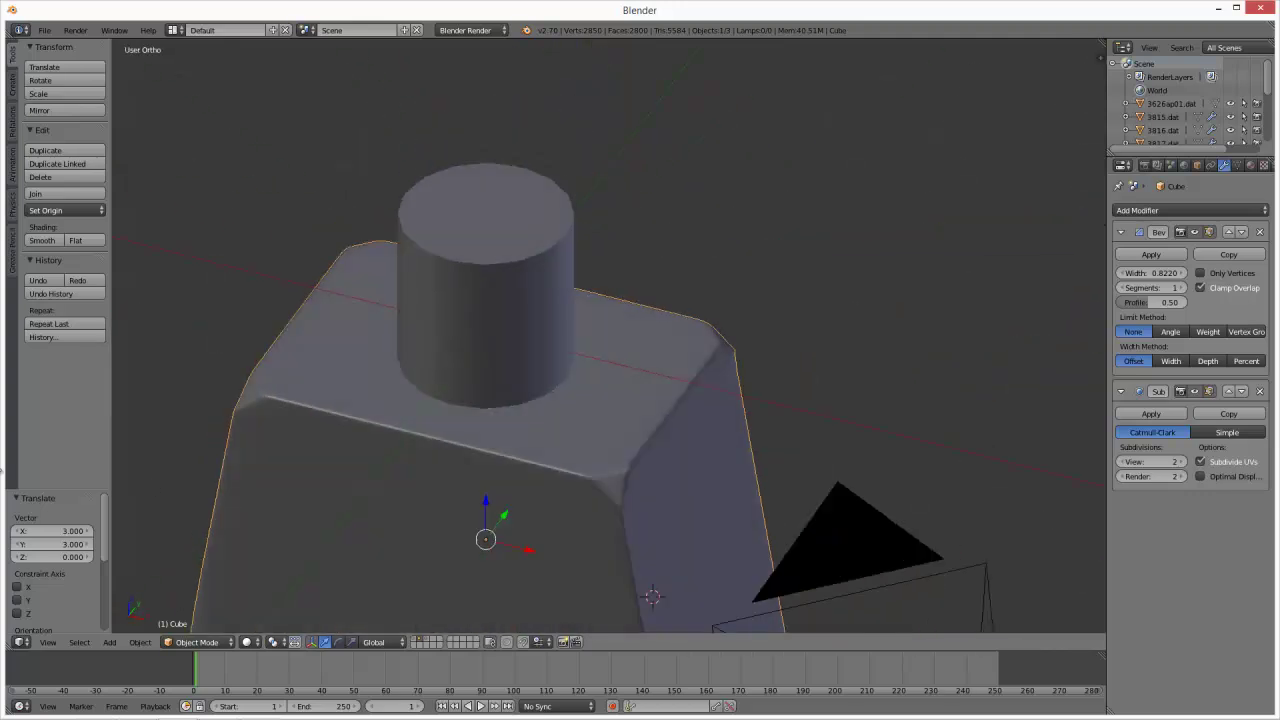
middle_click_drag(315, 267, 605, 296)
right_click(494, 241)
middle_click_drag(494, 241, 418, 296)
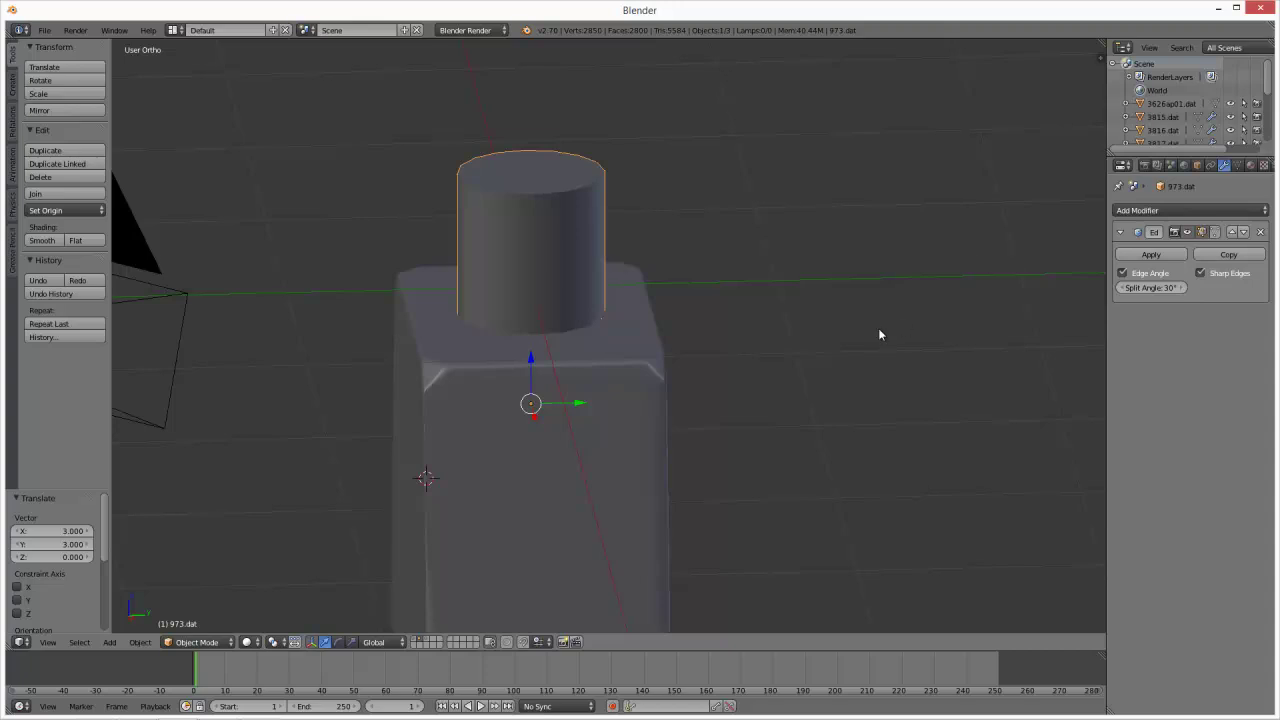
right_click(572, 436)
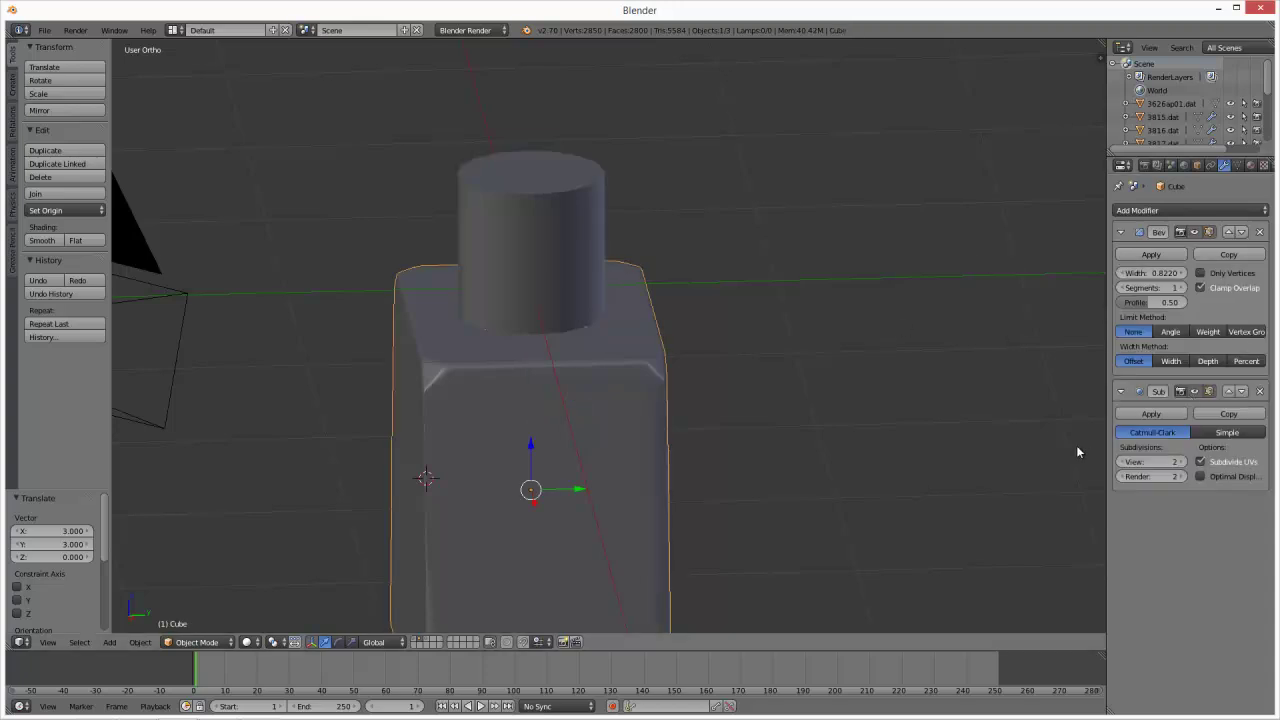
middle_click_drag(1077, 452, 792, 434)
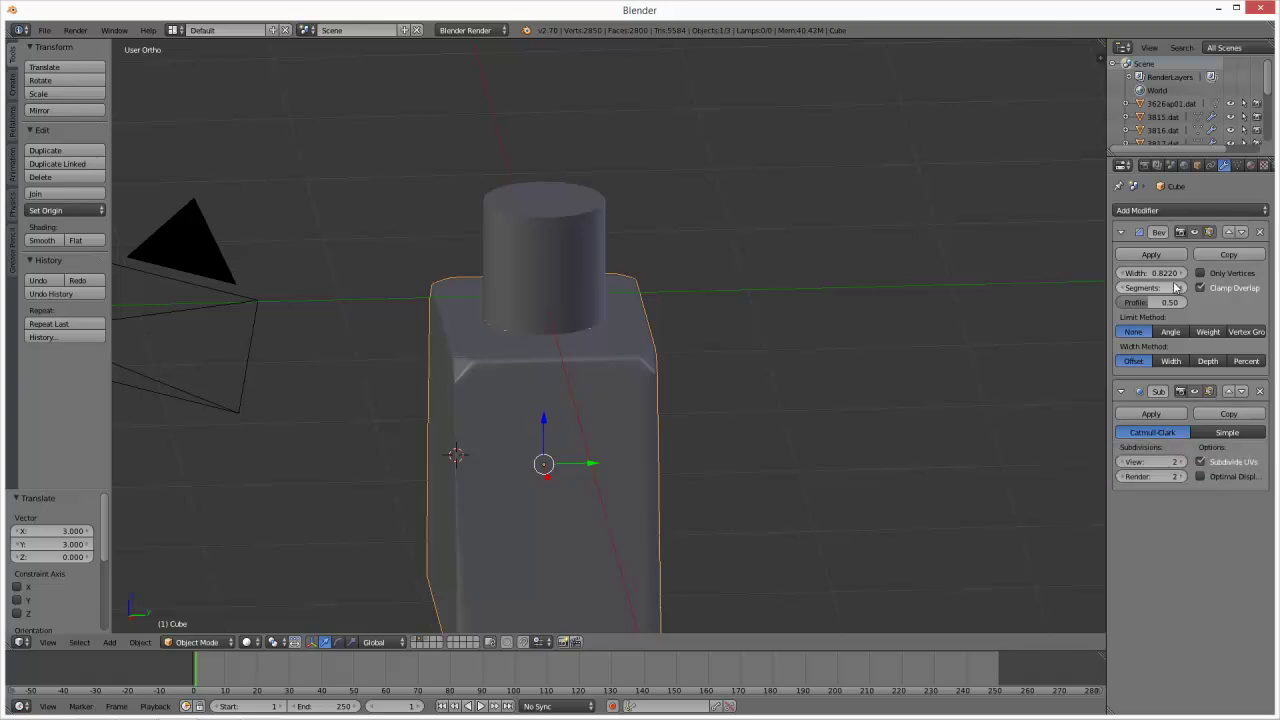
- Toggle the torso's Bevel and Subdivision Surface modifiers off and on in the viewport to compare their effect on the shading
left_click(1195, 232)
left_click(1195, 232)
left_click(1196, 391)
left_click(1196, 391)
left_click(1196, 391)
left_click(1196, 391)
left_click(1196, 391)
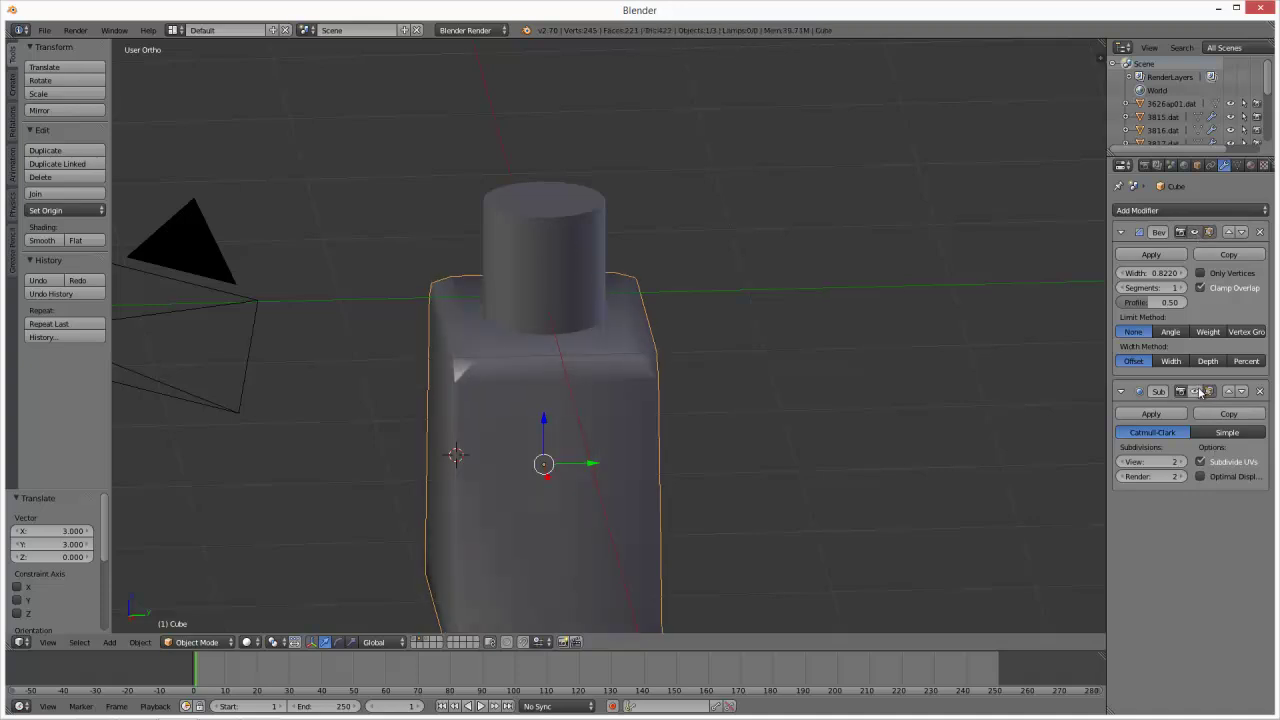
left_click(1196, 391)
left_click(1197, 391)
middle_click_drag(382, 330, 466, 357)
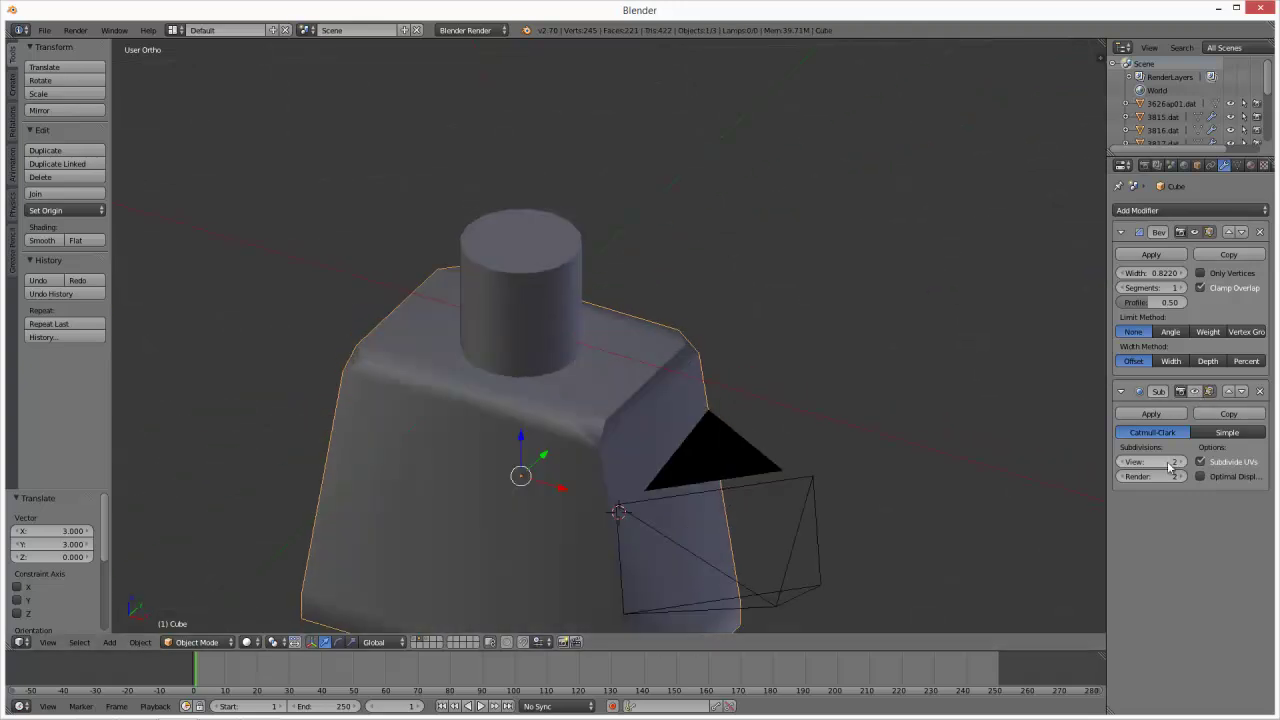
left_click(1194, 391)
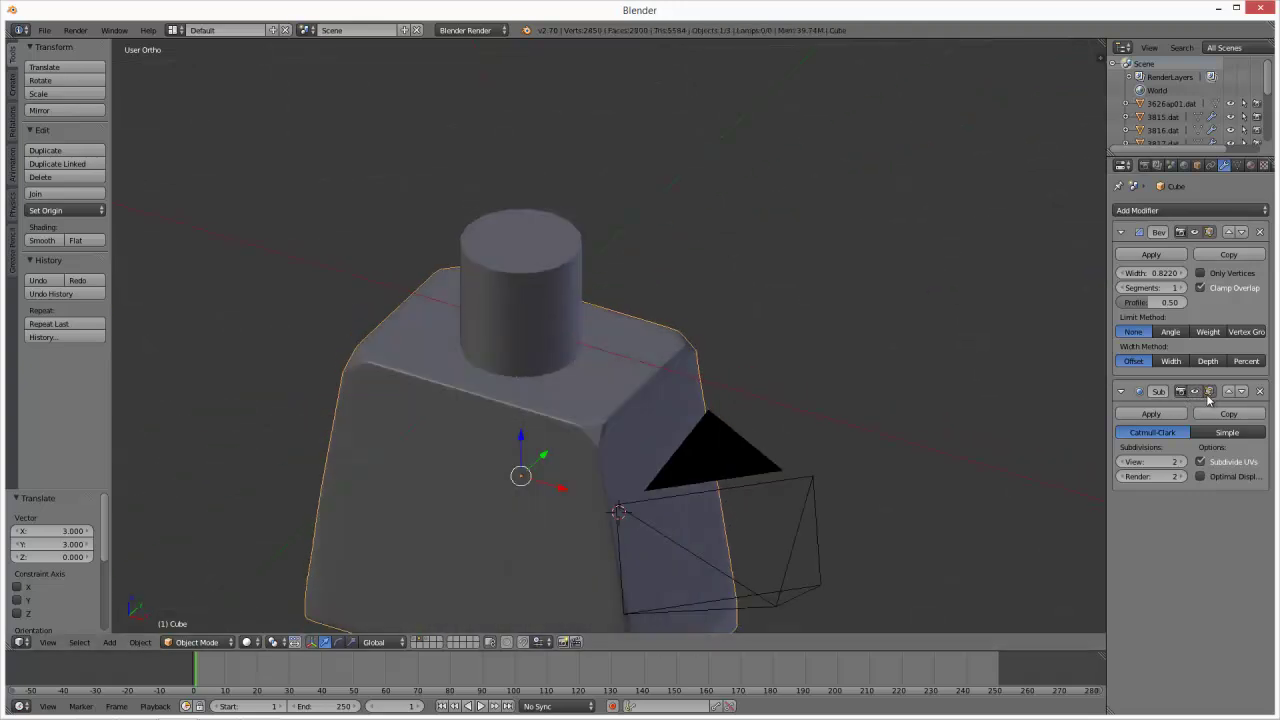
- Disable both the Bevel and Subdivision Surface modifiers on the torso and render it without them
left_click(1194, 232)
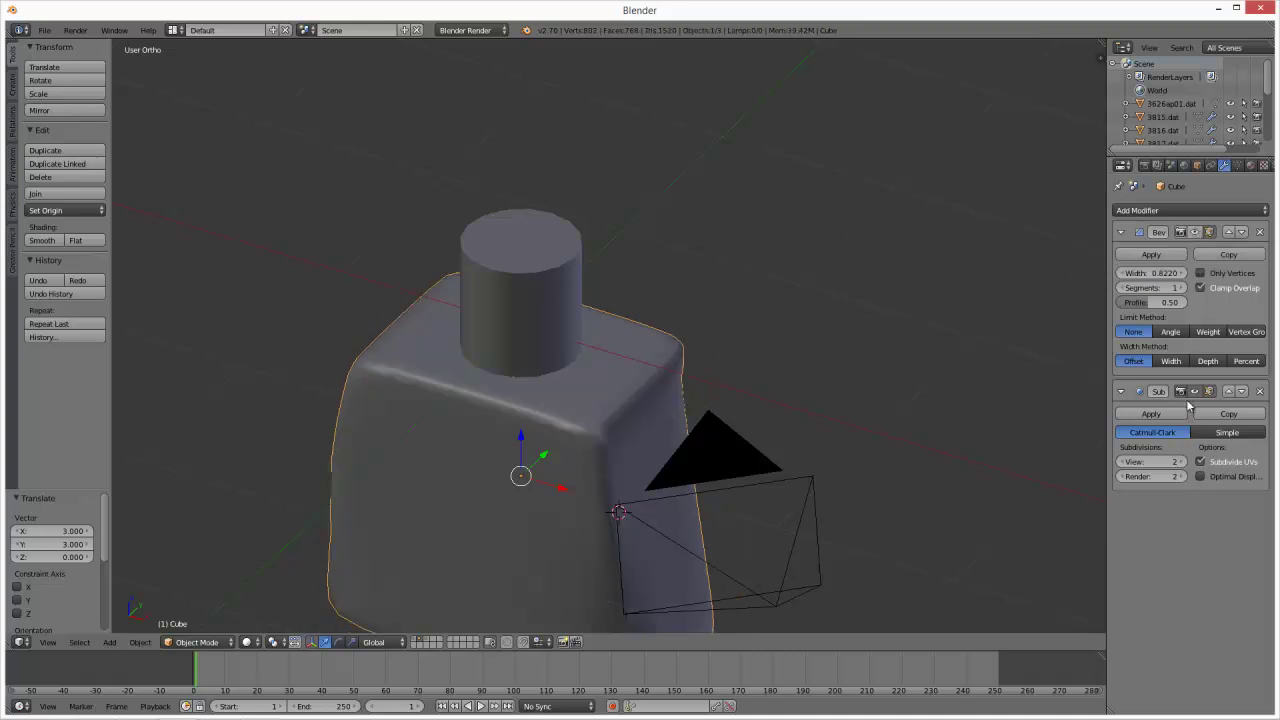
left_click(1194, 391)
middle_click_drag(868, 460, 642, 421)
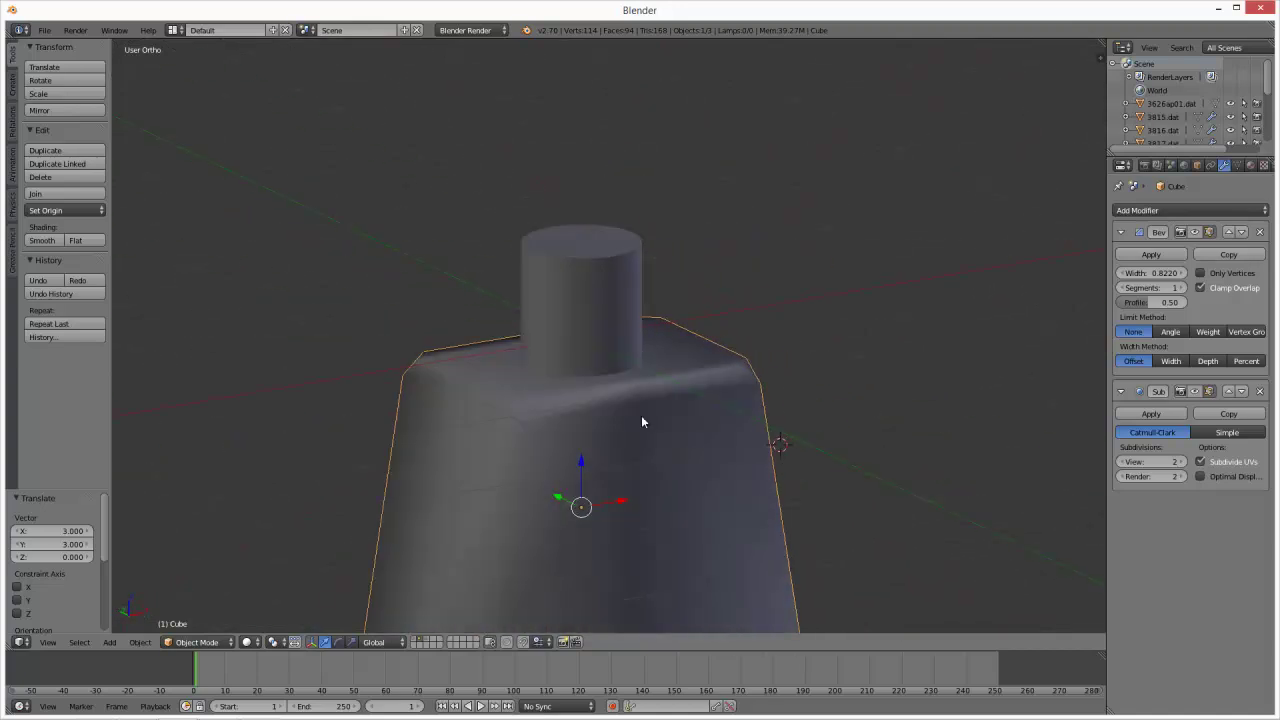
key("F12")
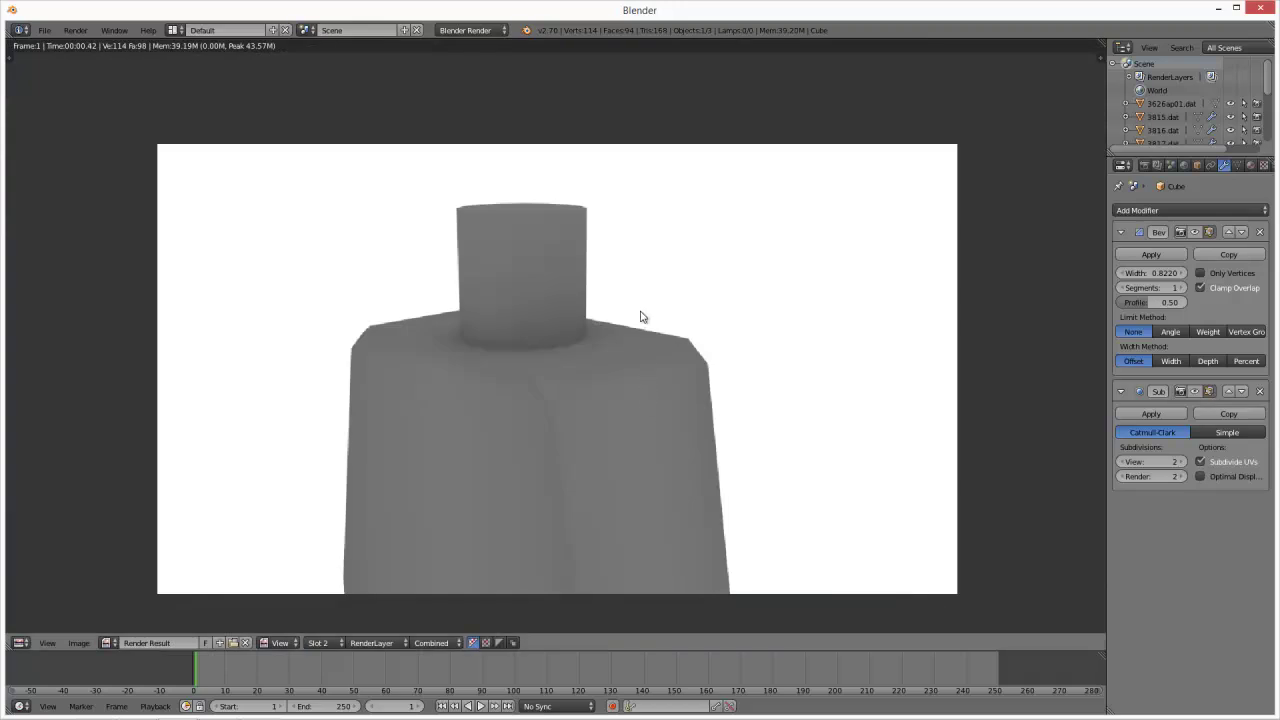
key("Escape")
- Re-enable the torso's Bevel and Subdivision Surface modifiers and render it for comparison
left_click(1191, 231)
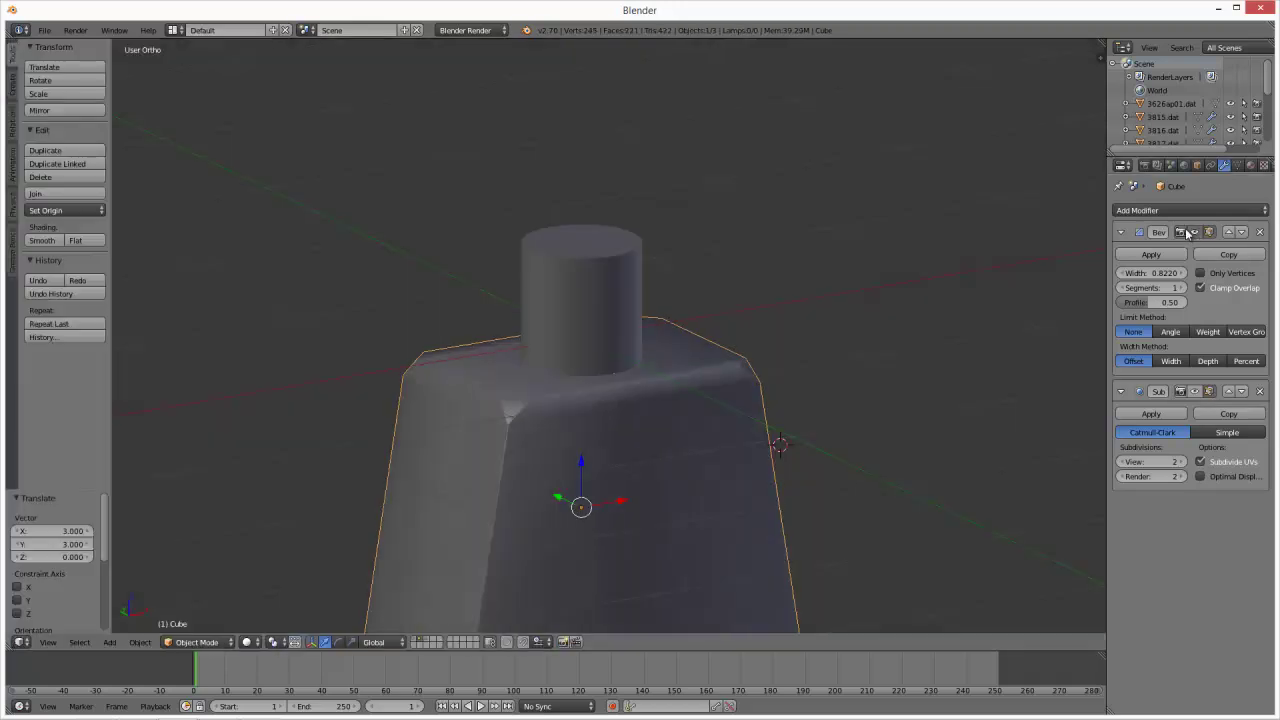
left_click(1194, 391)
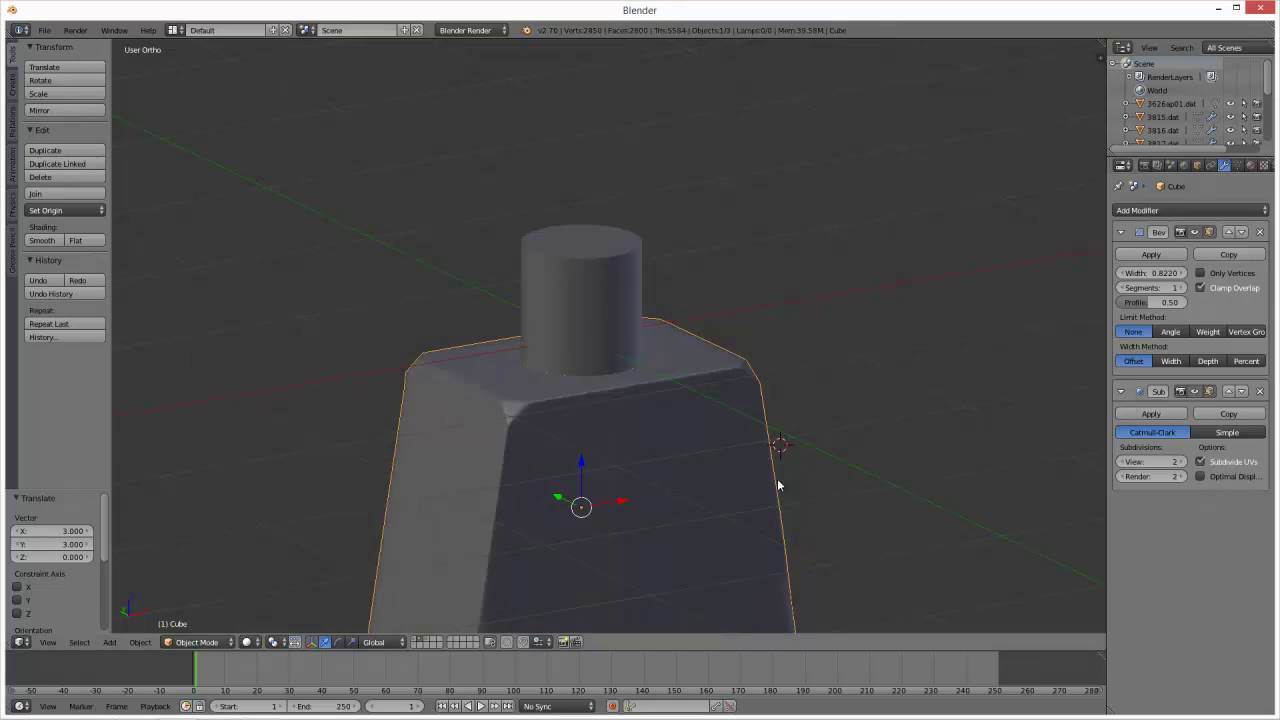
key("F12")
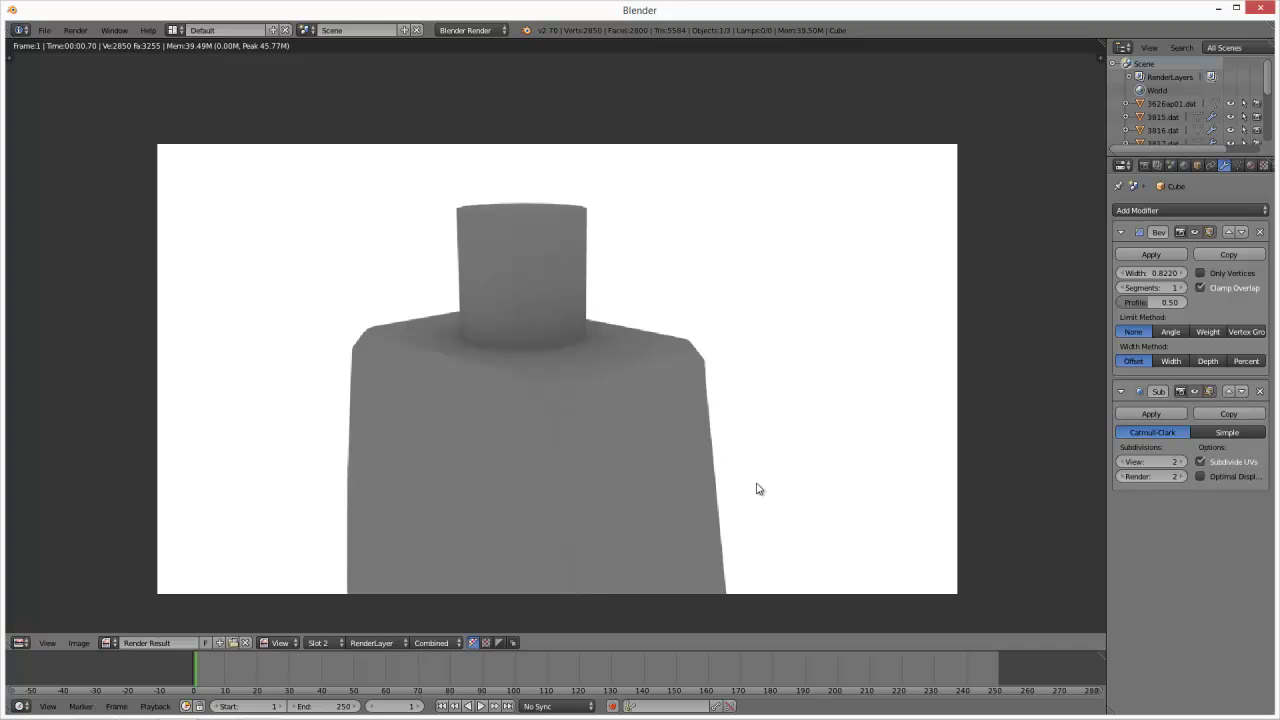
scroll(740, 440, "down", 2)
scroll(740, 437, "up", 1)
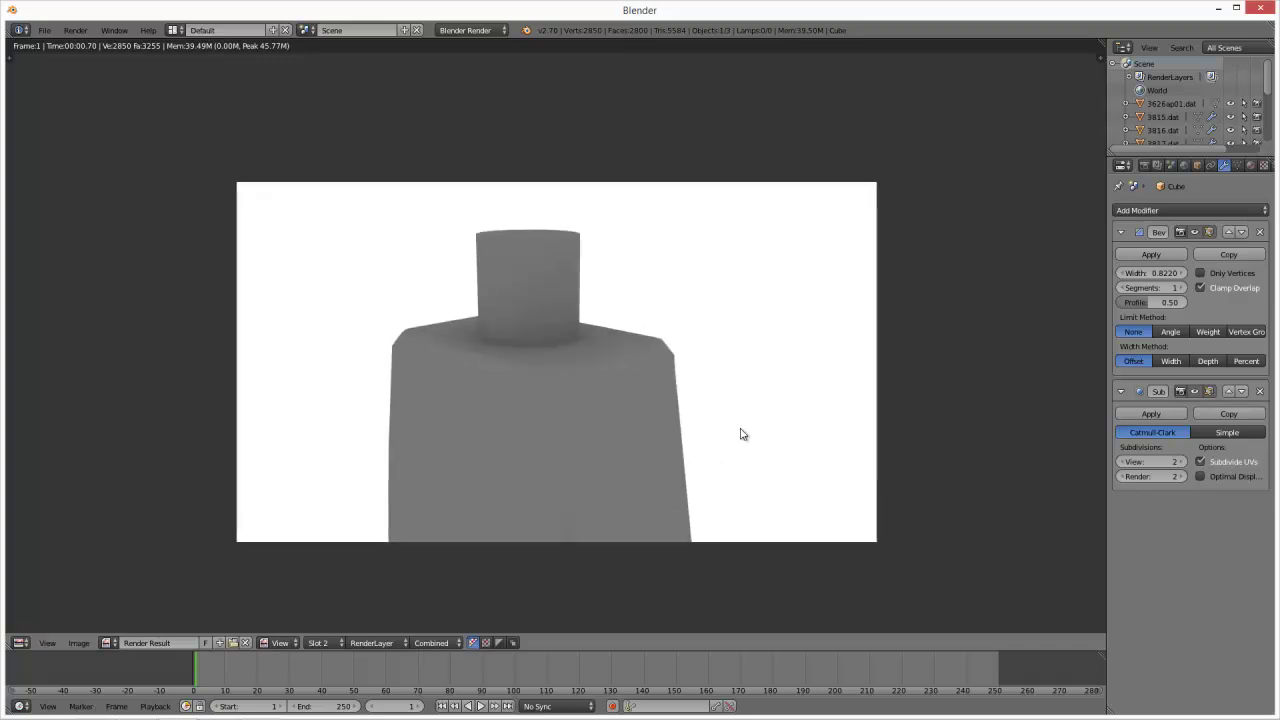
key("Escape")
- Show the first layer's minifig parts alongside the rebuilt torso and check the fit in wireframe and solid shading
key("KP_1")
scroll(695, 398, "down", 5)
middle_click_drag(605, 341, 700, 385)
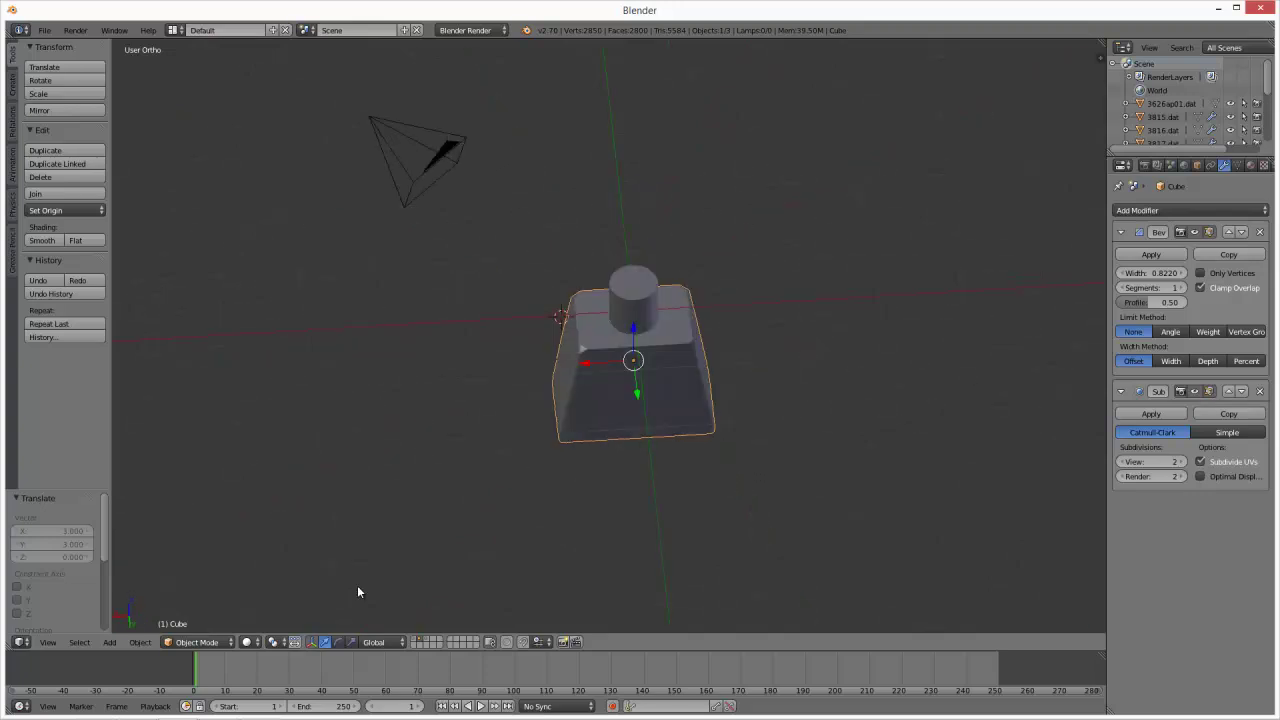
left_click(416, 641, "shift")
key("z")
mouse_move(680, 509)
middle_mouse_down()
mouse_move(753, 506)
mouse_move(774, 482)
mouse_move(617, 524)
mouse_move(634, 392)
mouse_move(683, 331)
mouse_move(731, 323)
middle_mouse_up()
key("z")
key("z")
key("z")
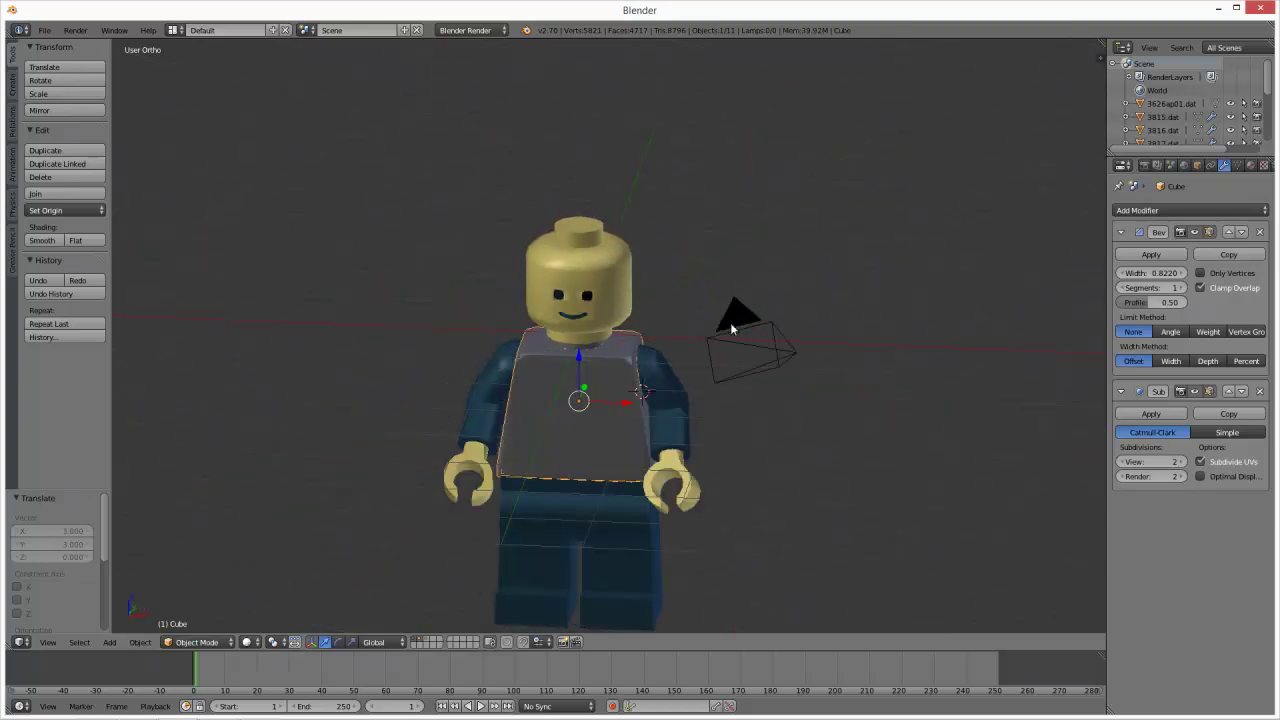
- Select the original torso's neck piece in front orthographic wireframe and move it up 0.1 along Z
key("z")
key("KP_5")
key("KP_1")
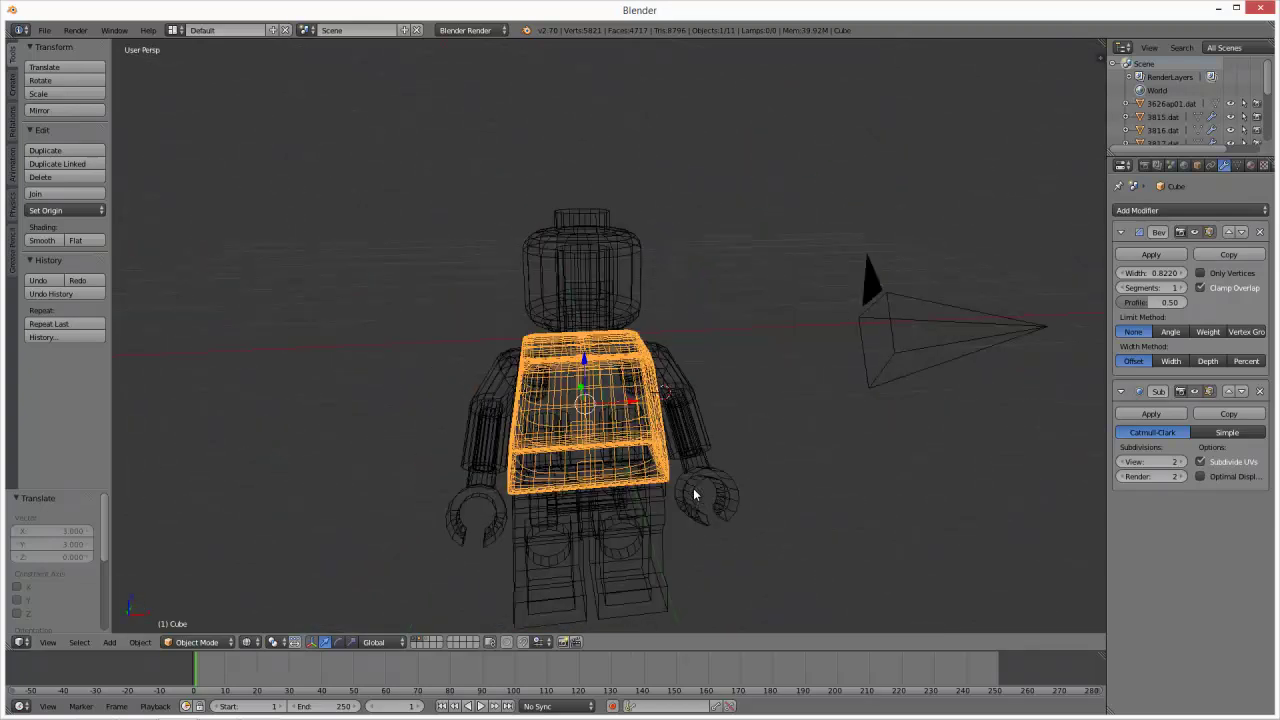
key("KP_5")
key("z")
key("z")
scroll(548, 395, "up", 3)
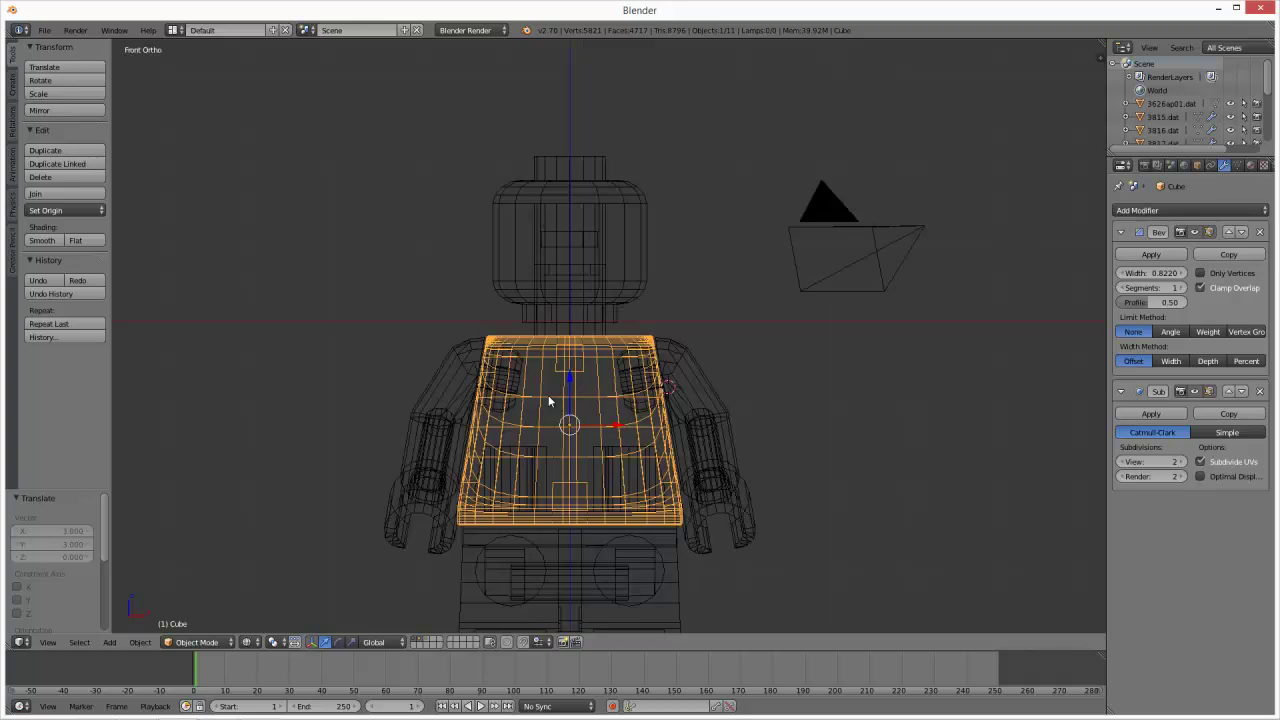
right_click(586, 338)
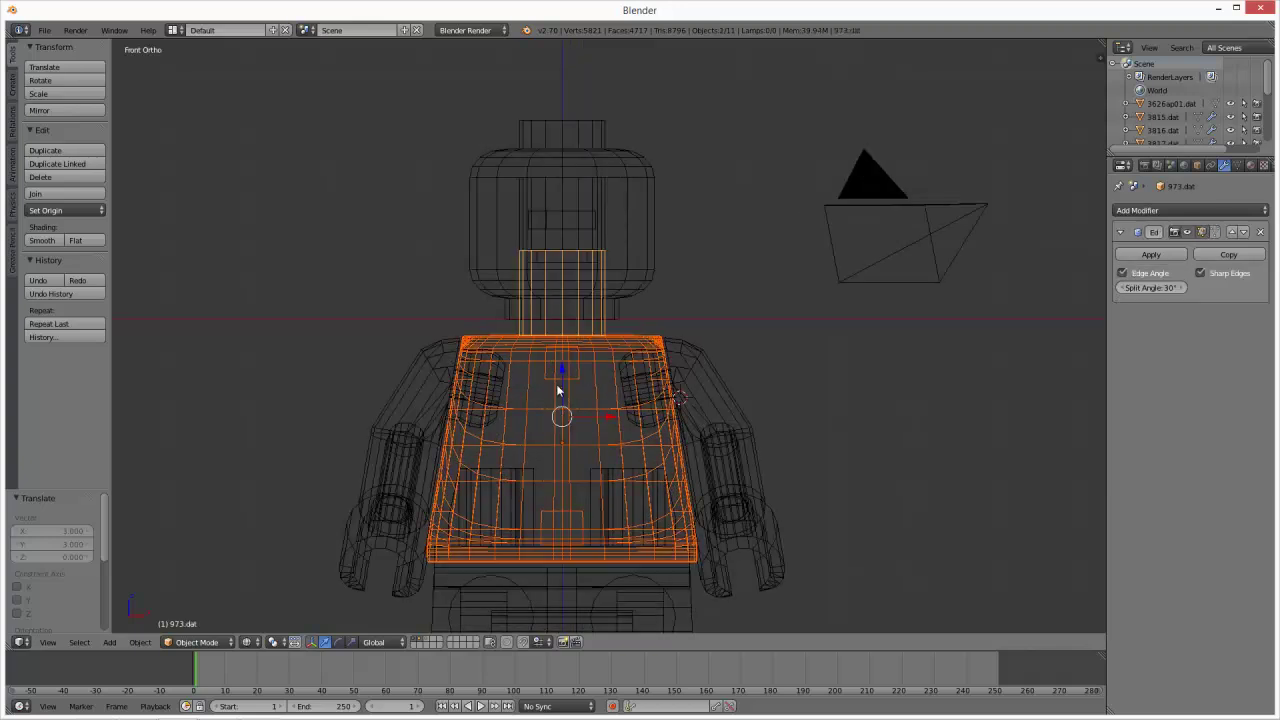
key("g")
left_click_drag(559, 375, 559, 373, "ctrl")
scroll(618, 383, "down", 3)
- Open the imported leg's mesh in Edit Mode, shown in solid shading from behind, and switch to vertex selection
right_click(653, 472)
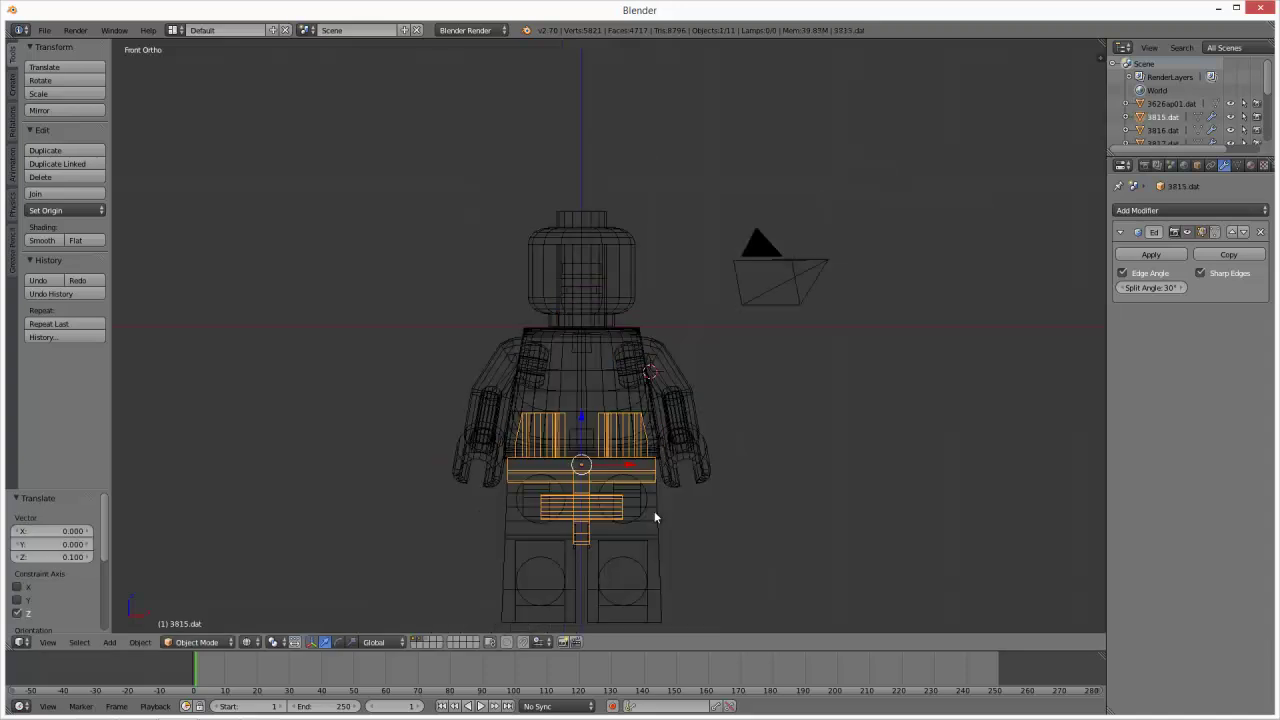
right_click(655, 514)
key("Tab")
mouse_move(680, 517)
middle_mouse_down()
mouse_move(640, 522)
mouse_move(693, 528)
mouse_move(580, 486)
mouse_move(580, 457)
mouse_move(649, 487)
mouse_move(675, 518)
middle_mouse_up()
key("a")
key("z")
scroll(636, 531, "up", 5)
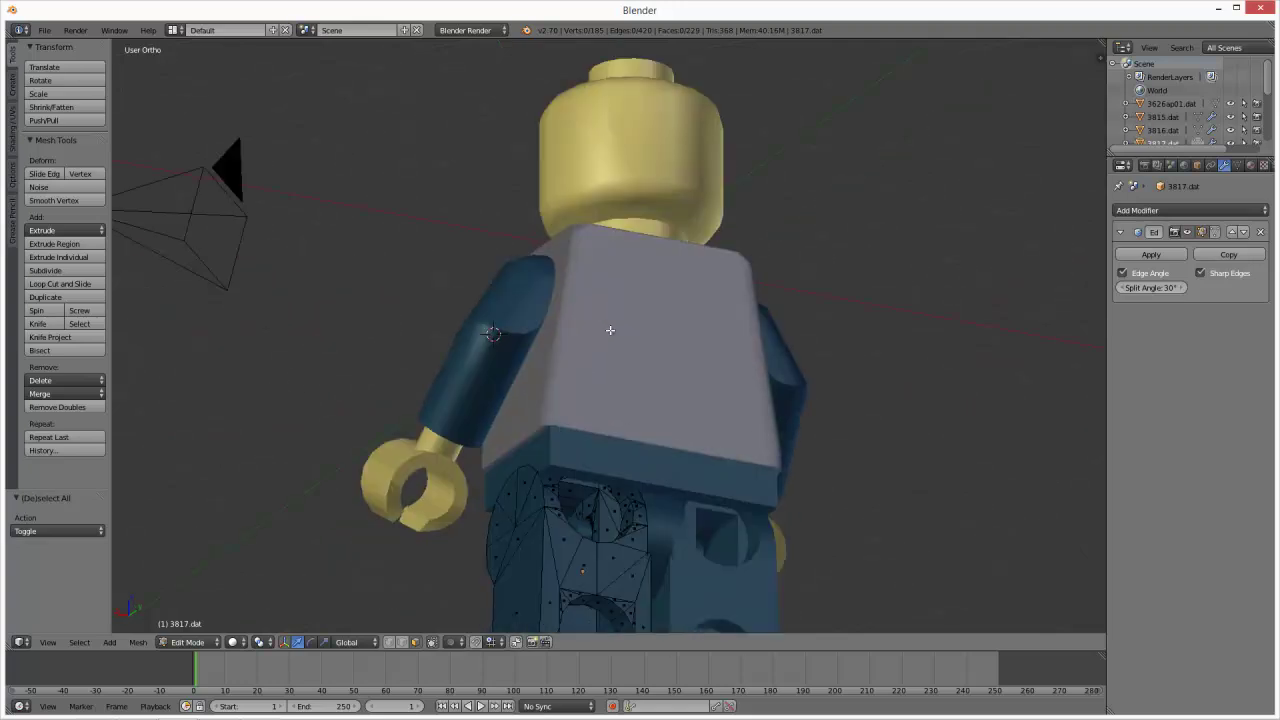
middle_click_drag(610, 330, 600, 90, "shift")
scroll(611, 423, "up", 2)
right_click(640, 364)
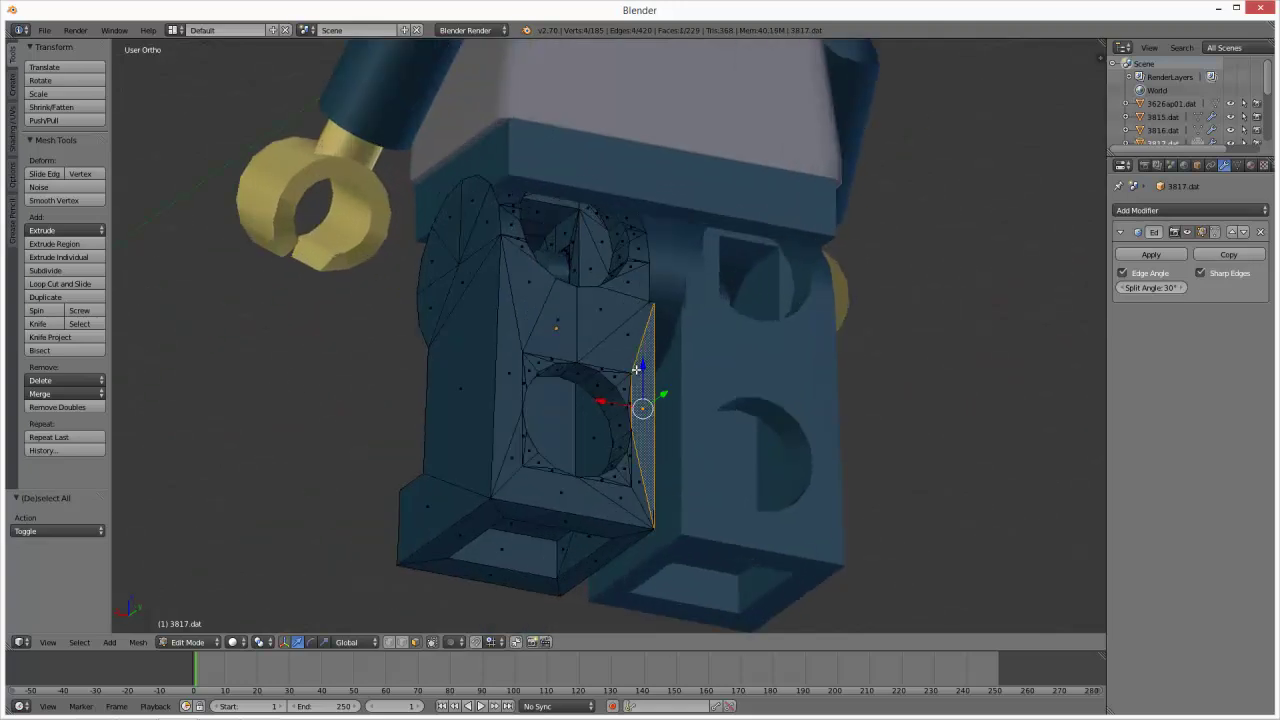
left_click(388, 643)
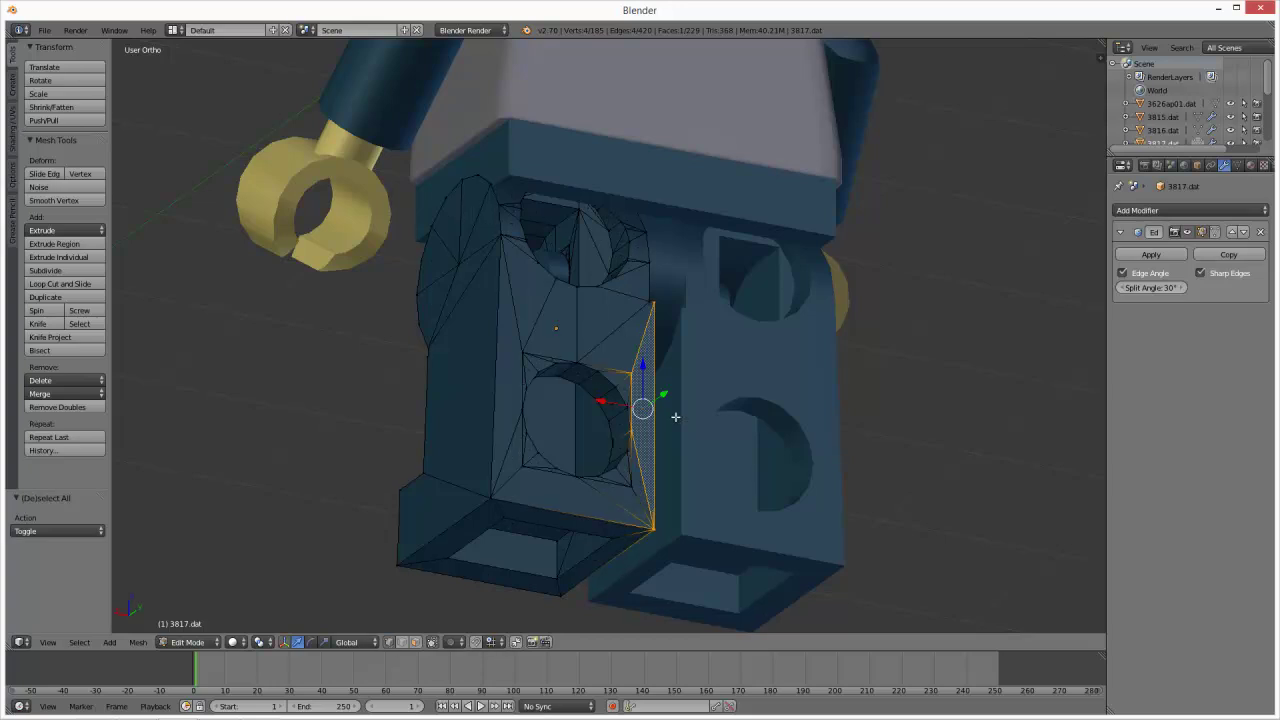
- Try moving individual vertices on the back of the leg to test how its mesh is connected
right_click(626, 361)
key("g")
right_click(652, 397)
right_click(537, 352)
key("g")
right_click(568, 358)
key("g")
right_click(543, 234)
middle_click_drag(543, 234, 637, 334)
key("g")
right_click(860, 335)
middle_click_drag(958, 353, 711, 466)
- Return to Object Mode and briefly inspect another part's mesh in Edit Mode
key("Tab")
right_click(608, 323)
middle_click_drag(609, 323, 800, 354)
key("Tab")
scroll(840, 320, "down", 5)
key("Tab")
- Select the rebuilt torso and compare it with the surrounding parts from the front in wireframe and solid shading
key("KP_1")
right_click(649, 410)
key("z")
scroll(706, 386, "up", 3)
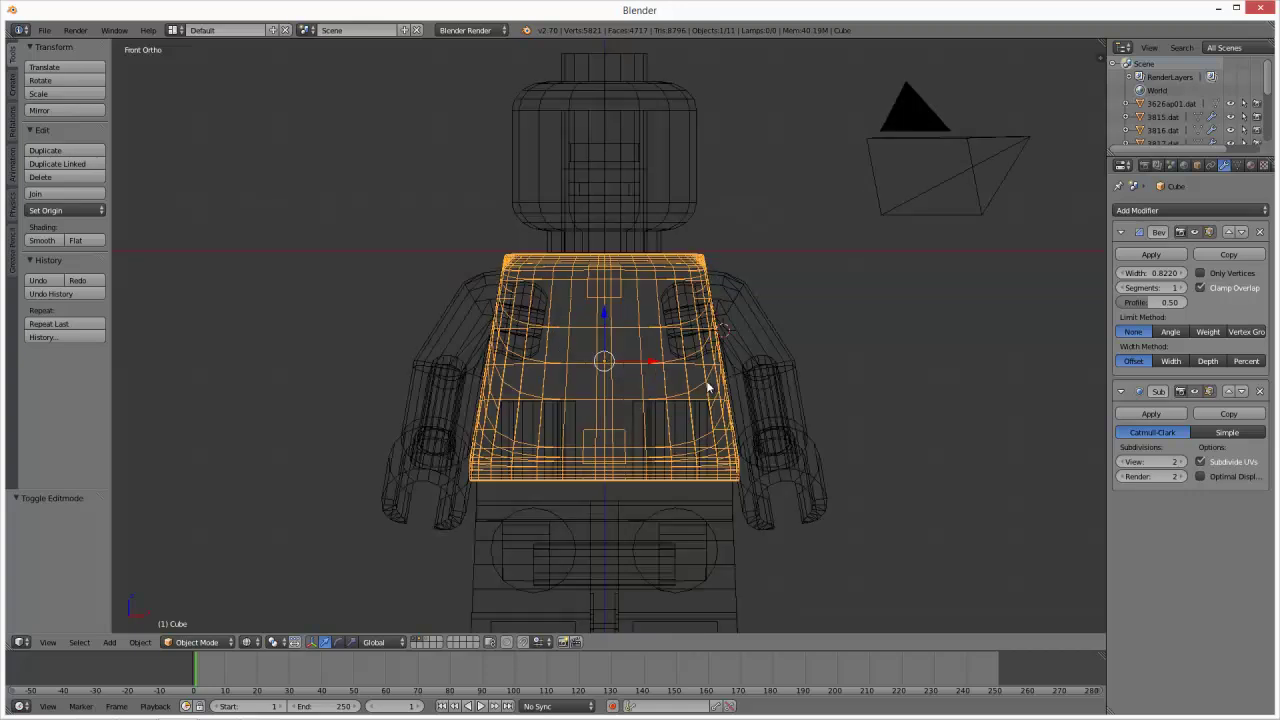
scroll(706, 386, "down", 4)
key("z")
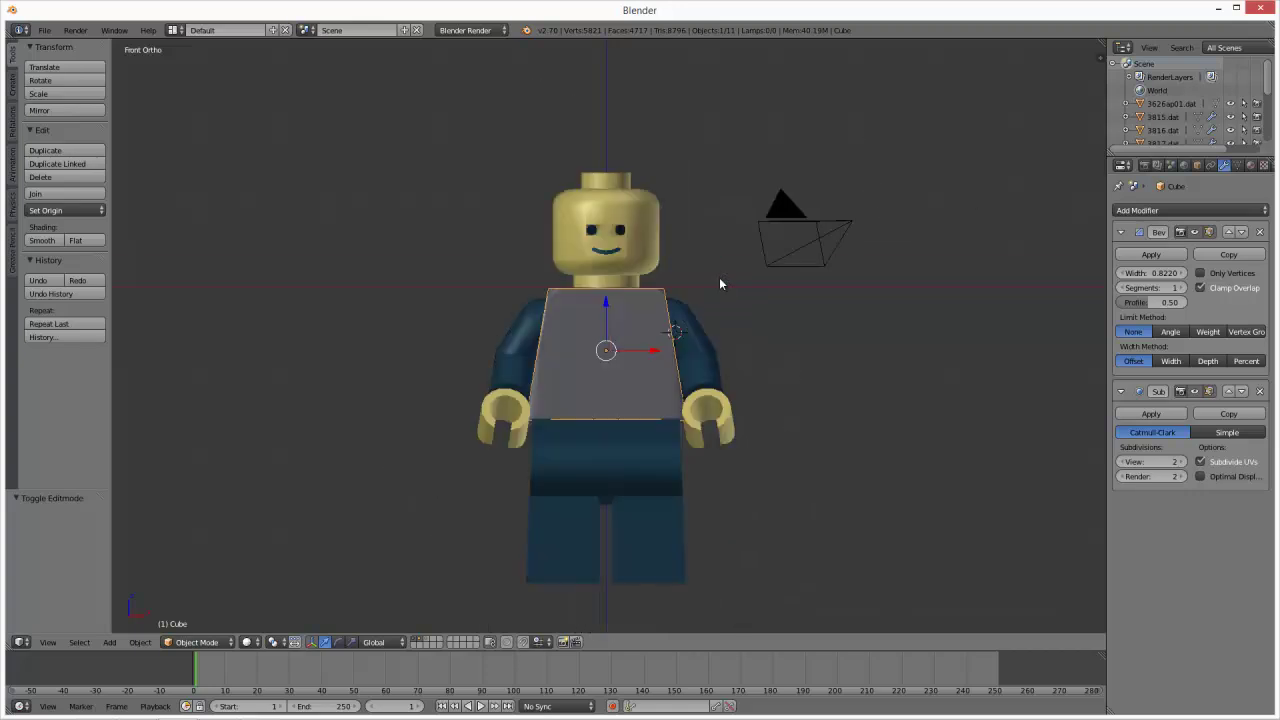
- Show only the original torso's layer in camera view and select that torso
key("KP_0")
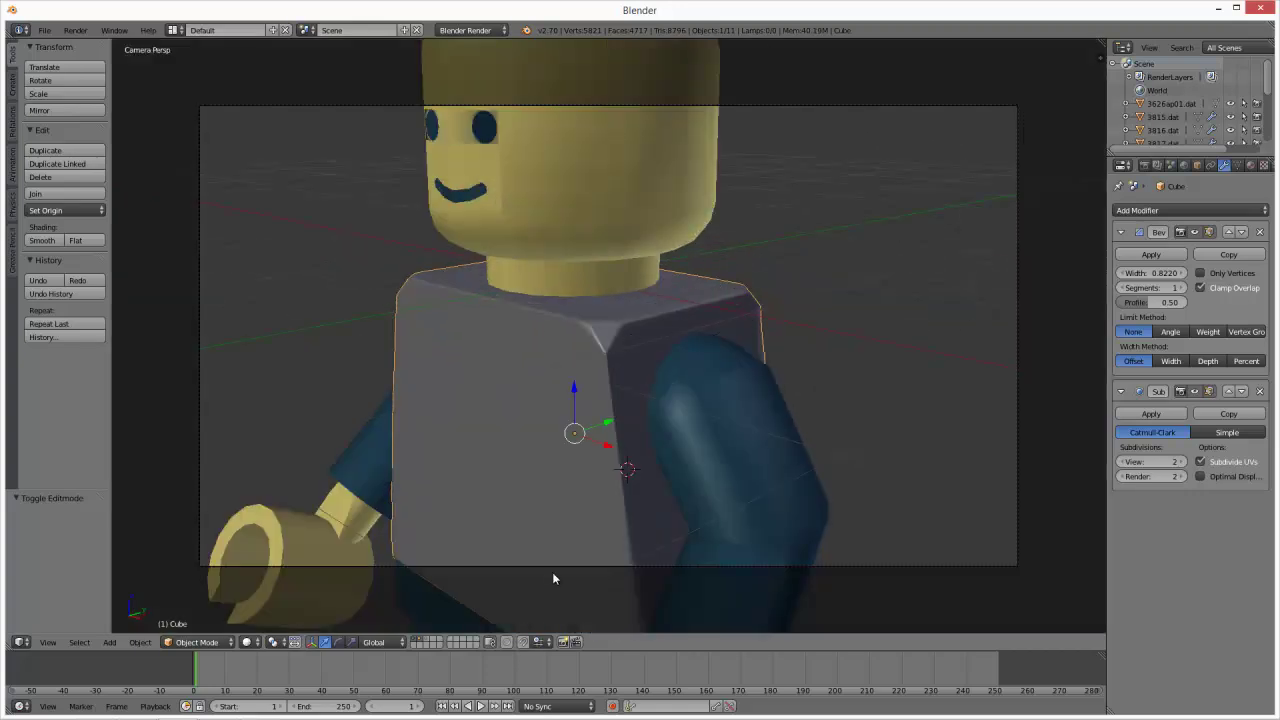
left_click(430, 640)
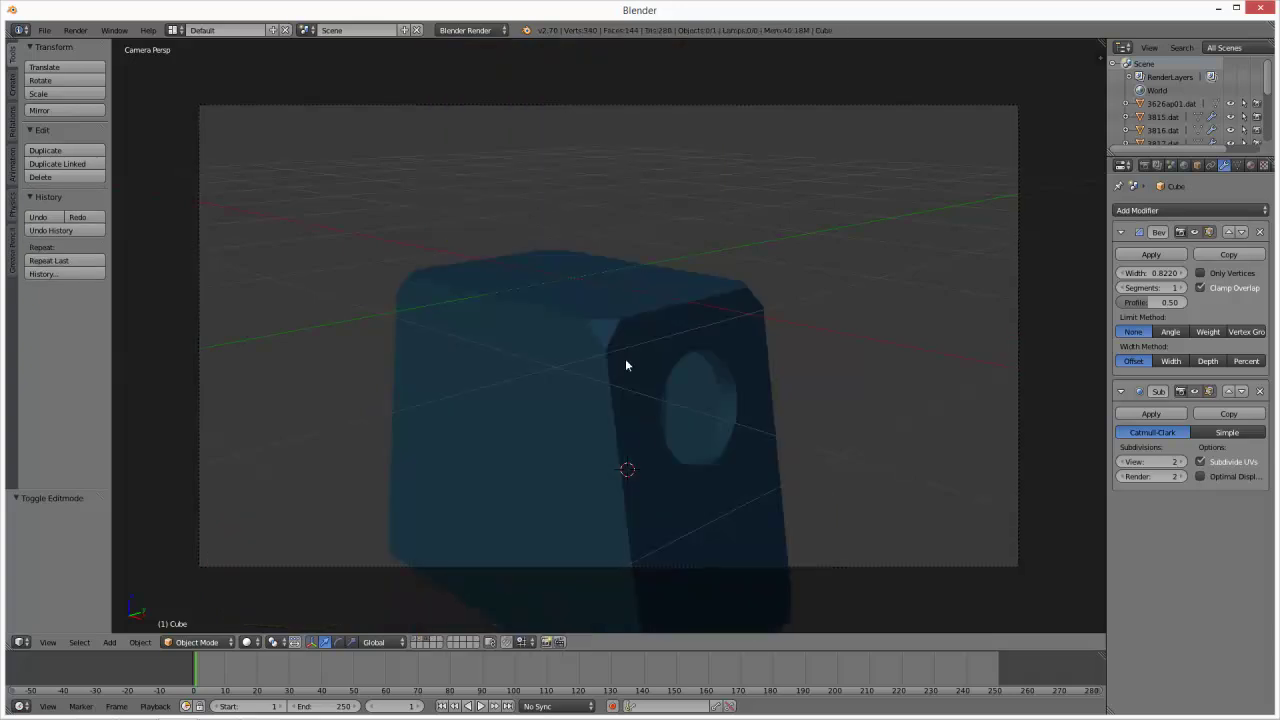
key("g")
right_click(629, 313)
key("ctrl+z")
right_click(676, 332)
- Try a Bevel and a Subdivision Surface modifier in turn on the original torso, removing each one
left_click(1189, 211)
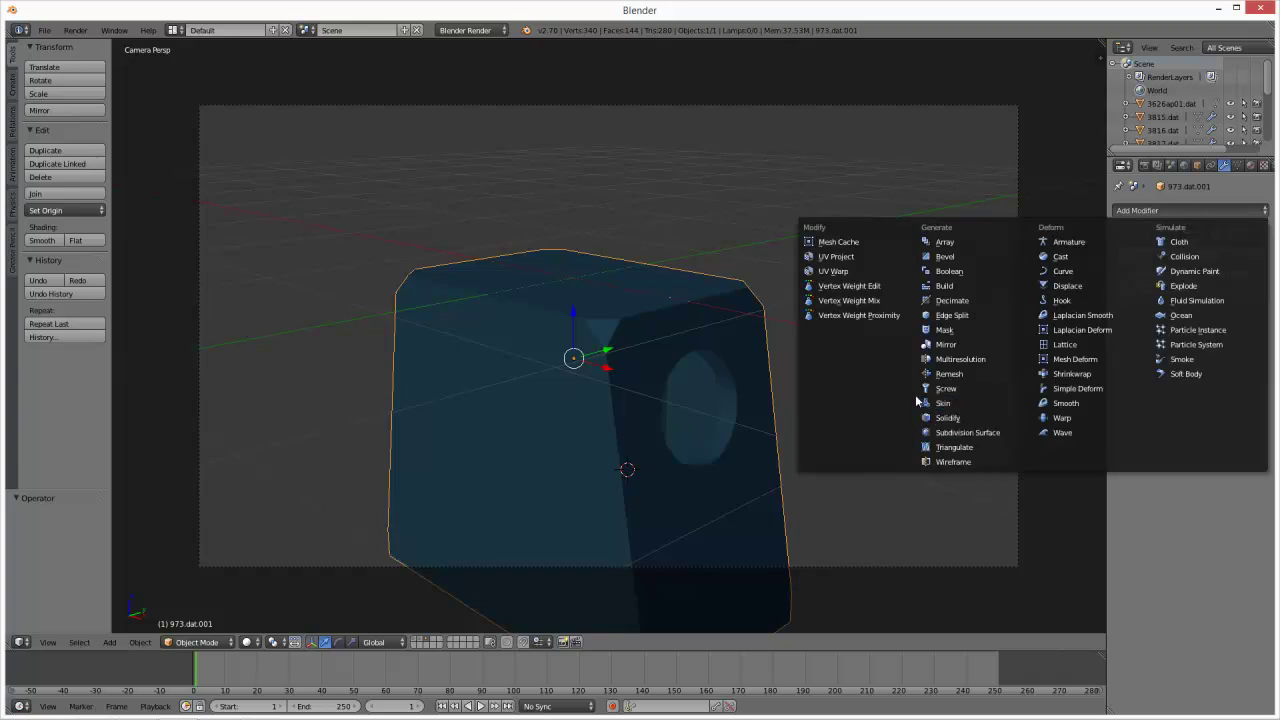
left_click(950, 257)
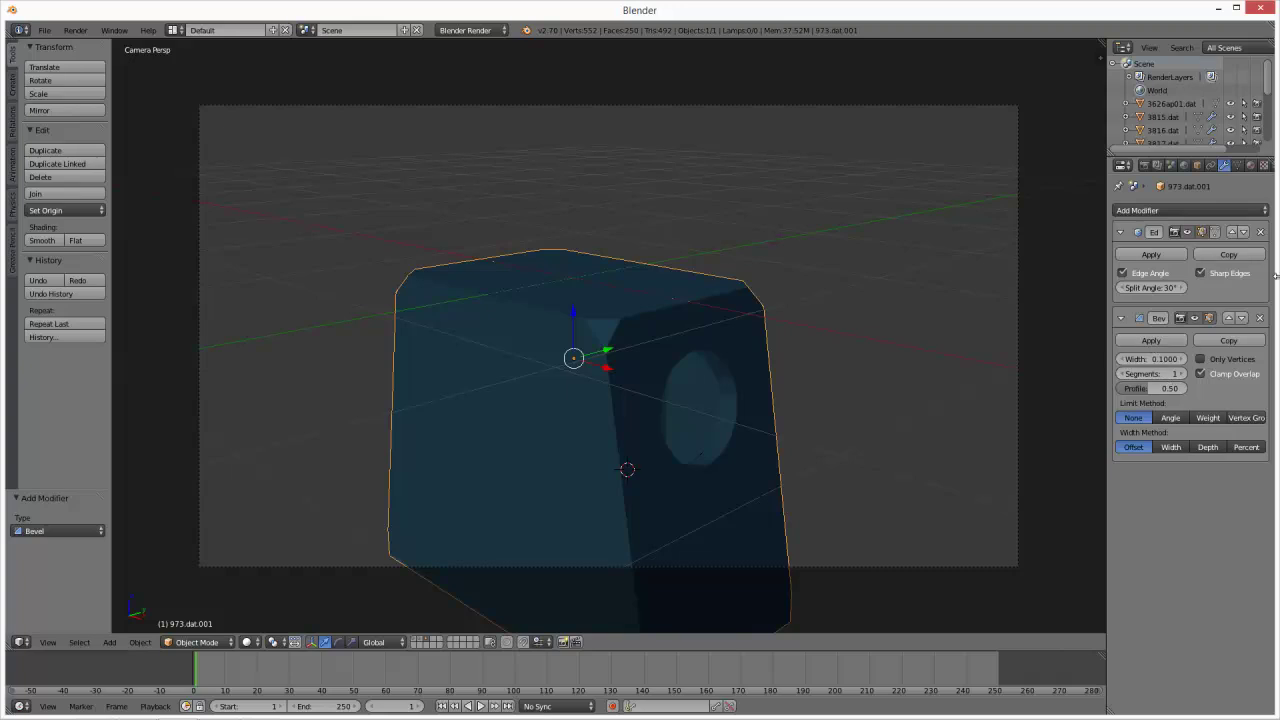
left_click(1260, 317)
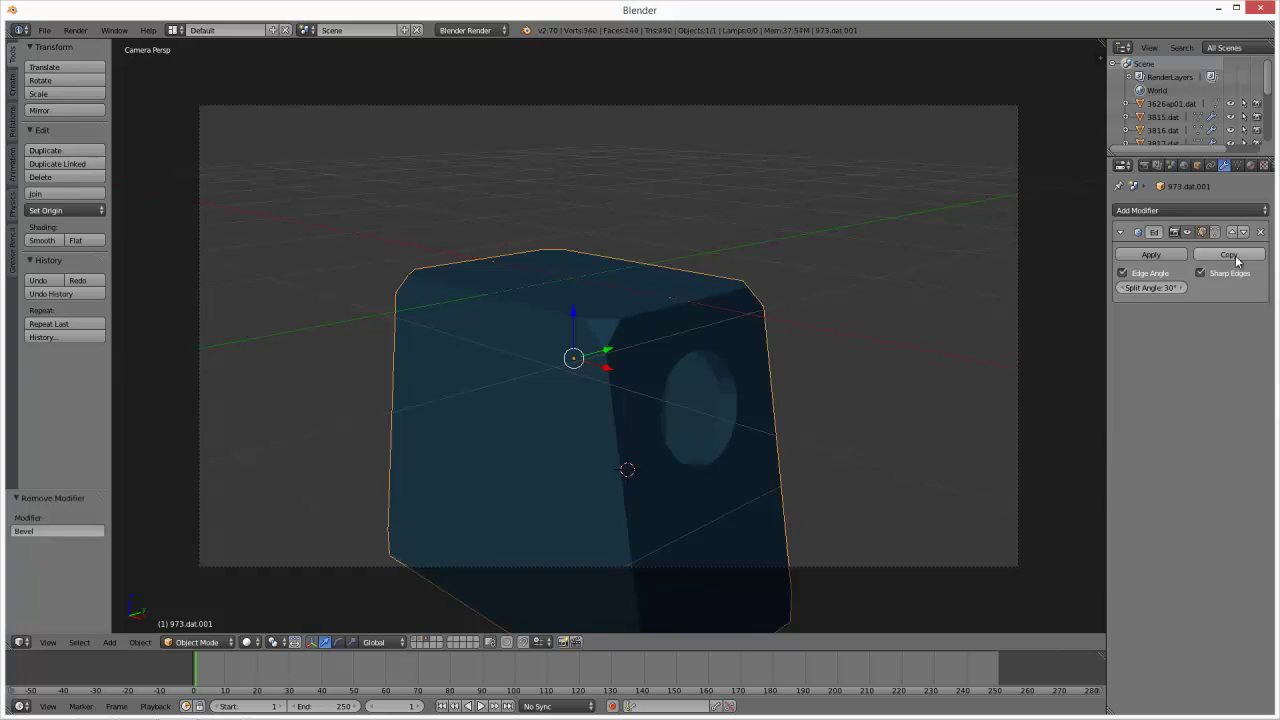
left_click(1164, 208)
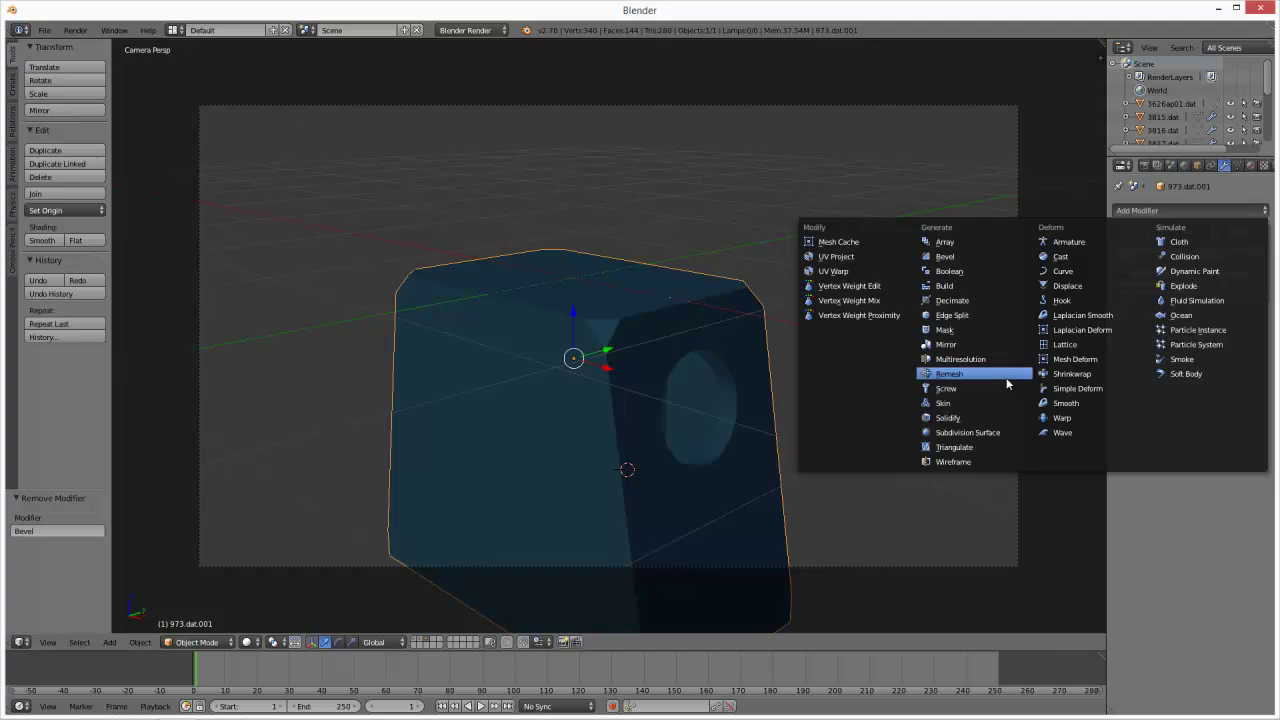
left_click(993, 432)
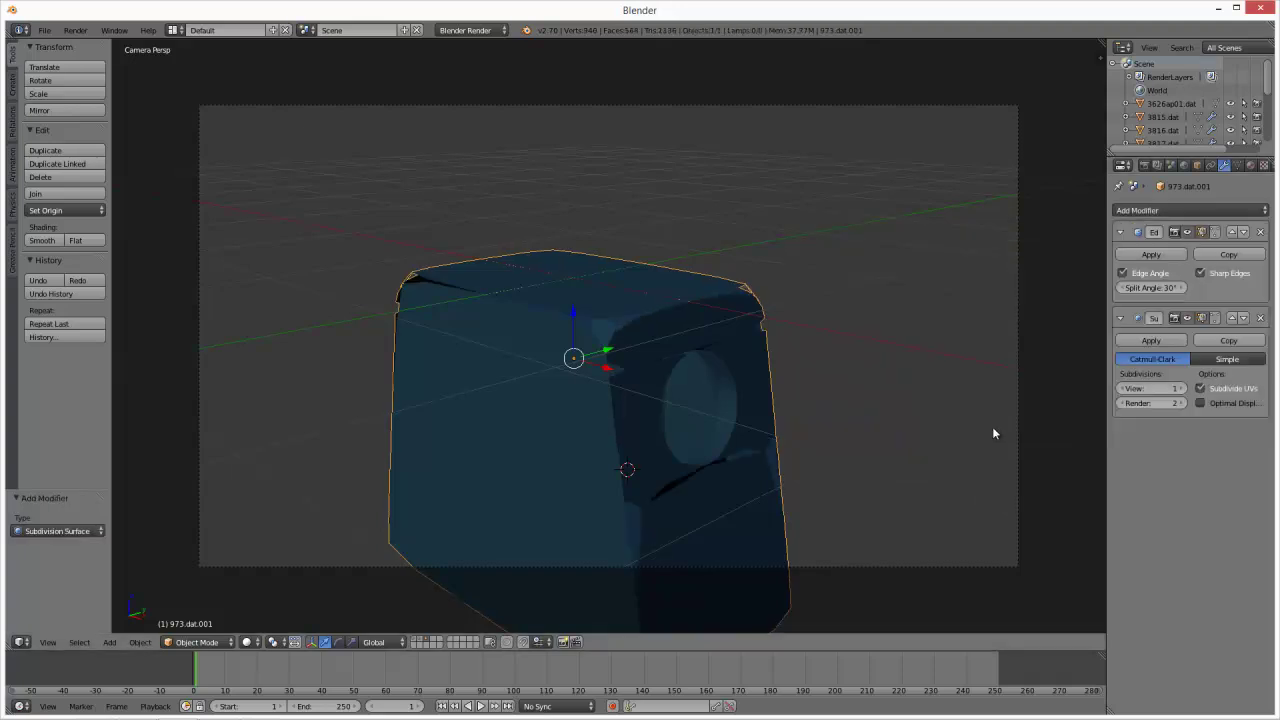
left_click(1259, 319)
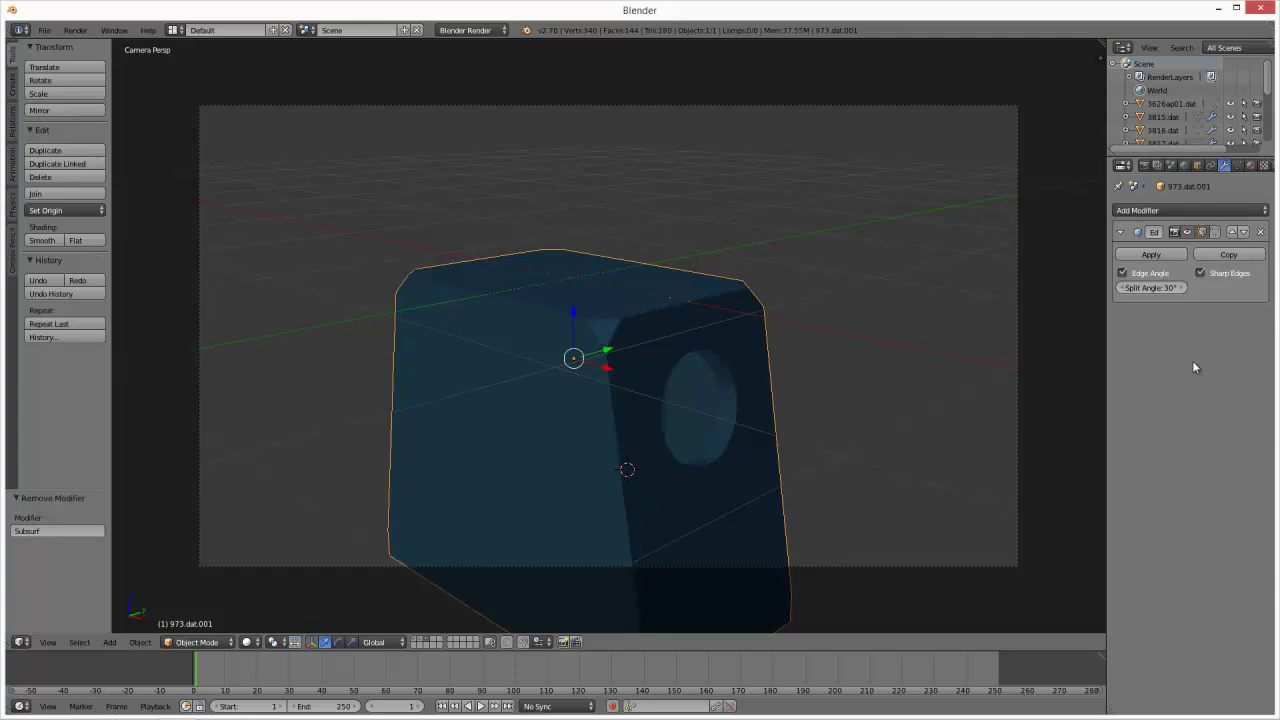
- Show the minifig parts together with the rebuilt torso and render them from the camera
left_click(432, 645)
left_click(412, 645, "shift")
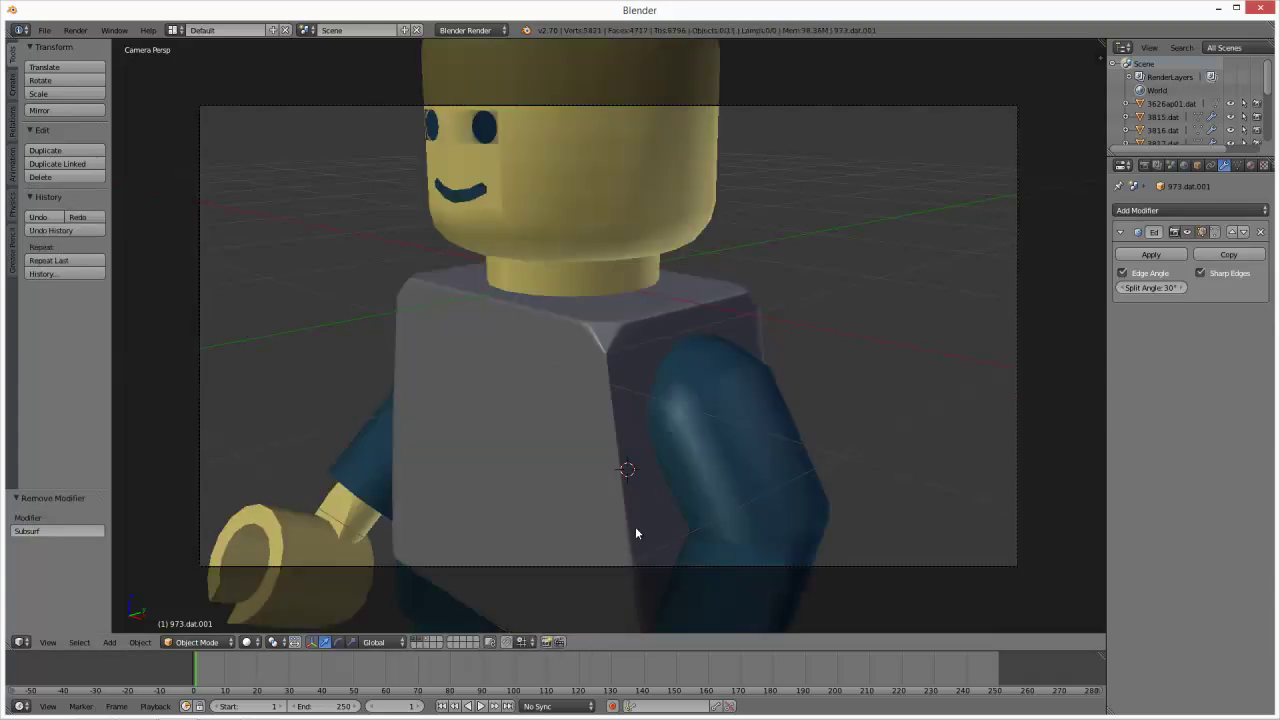
scroll(636, 533, "down", 4)
key("F12")
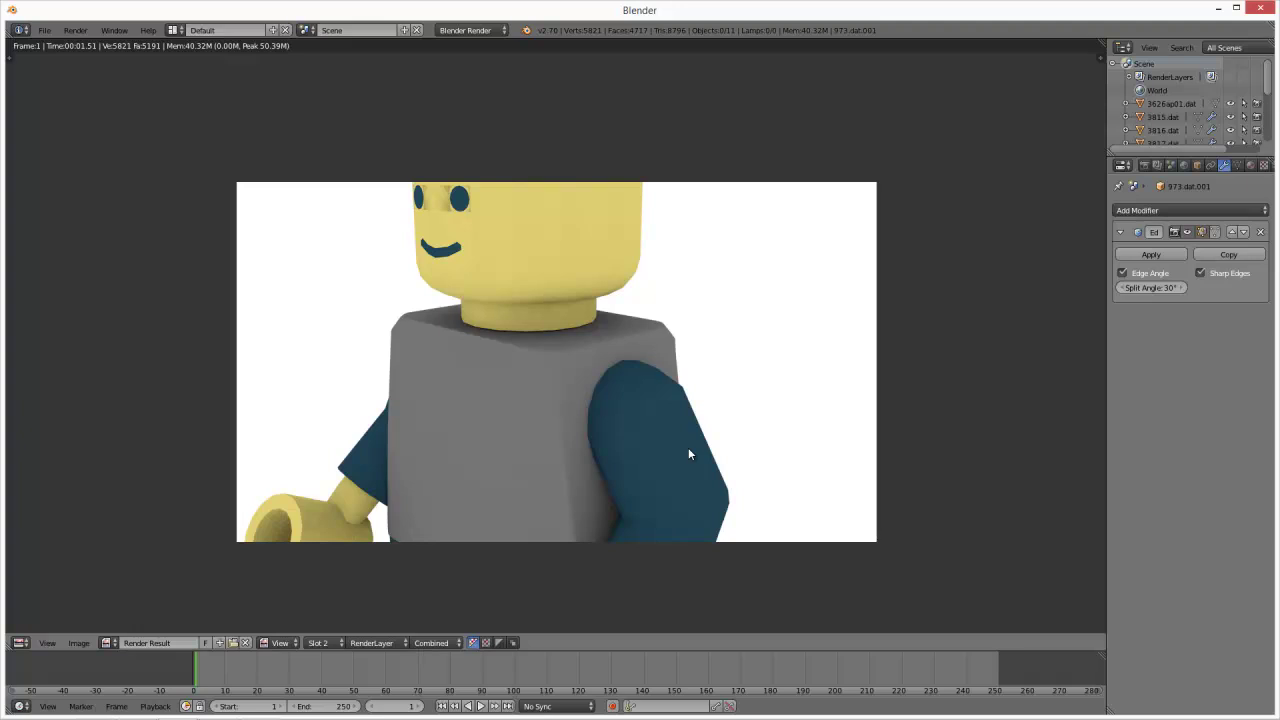
scroll(551, 360, "down", 4)
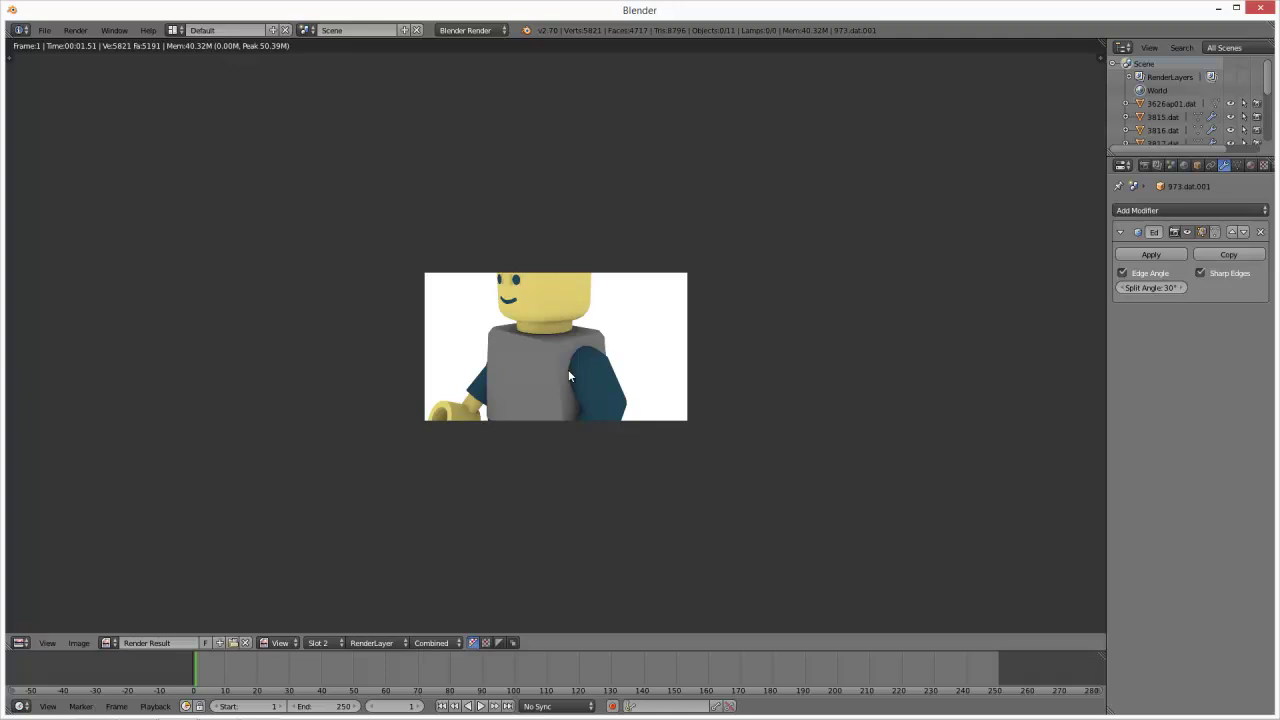